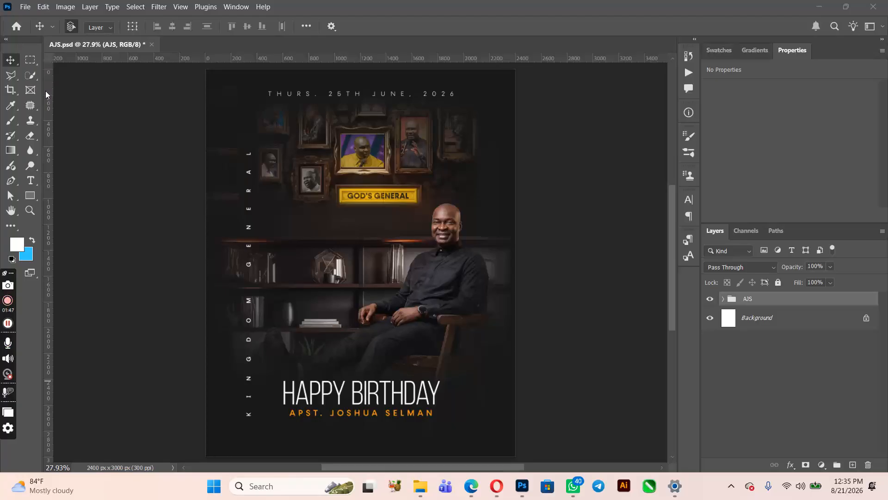
Create a new RGB document 4 inches wide and 5 inches high at 300 pixels/inch with a white background.
{"action": "left_click", "coordinate": [826, 297]}
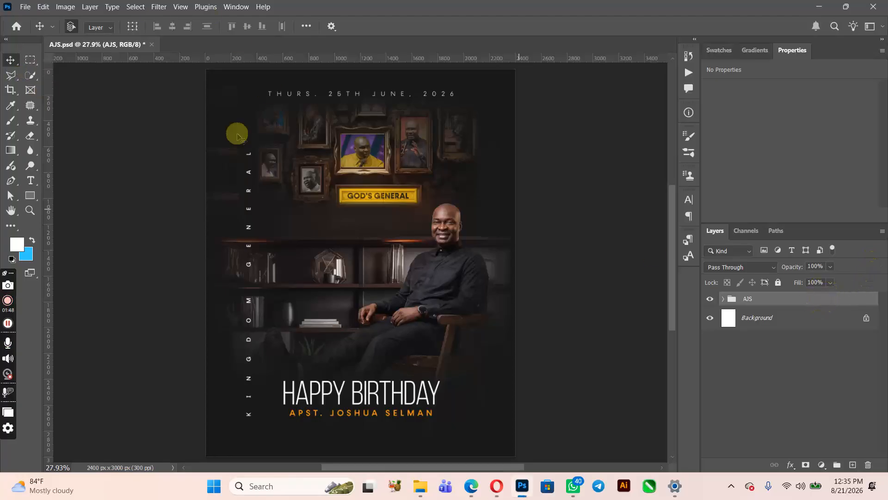
{"action": "left_click", "coordinate": [27, 8]}
{"action": "left_click", "coordinate": [36, 21]}
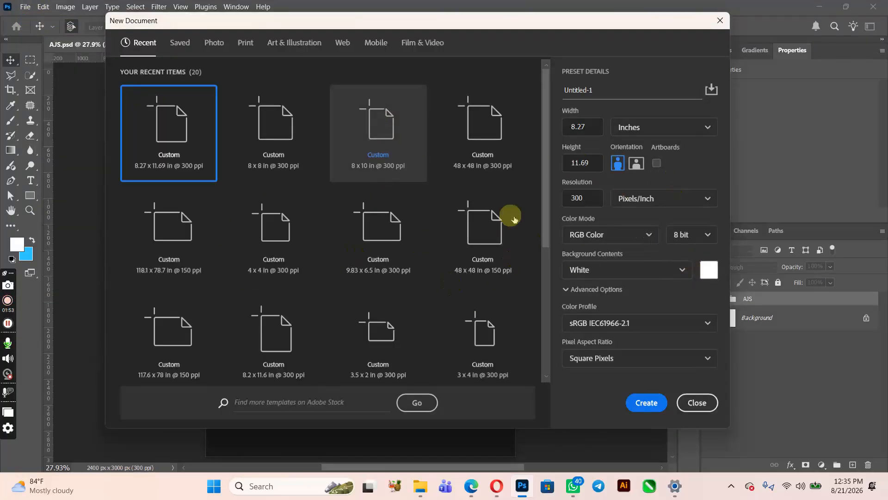
{"action": "left_click", "coordinate": [580, 127]}
{"action": "type", "text": "4"}
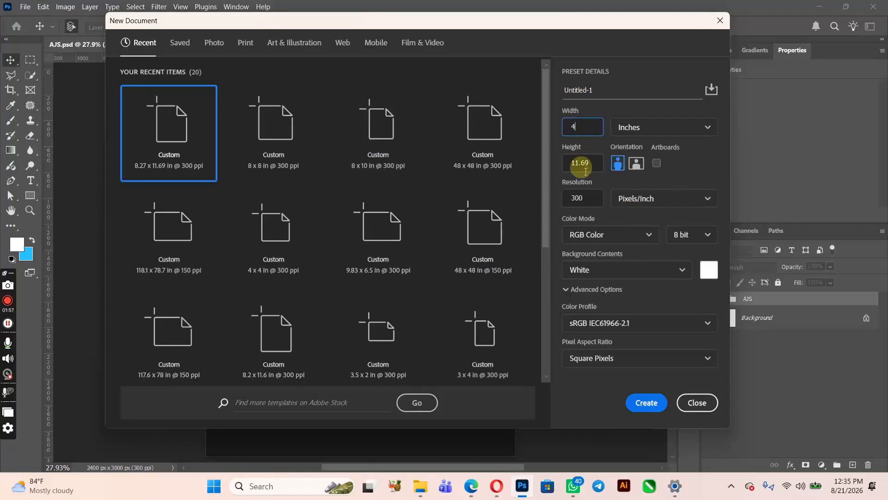
{"action": "left_click", "coordinate": [583, 163]}
{"action": "type", "text": "5"}
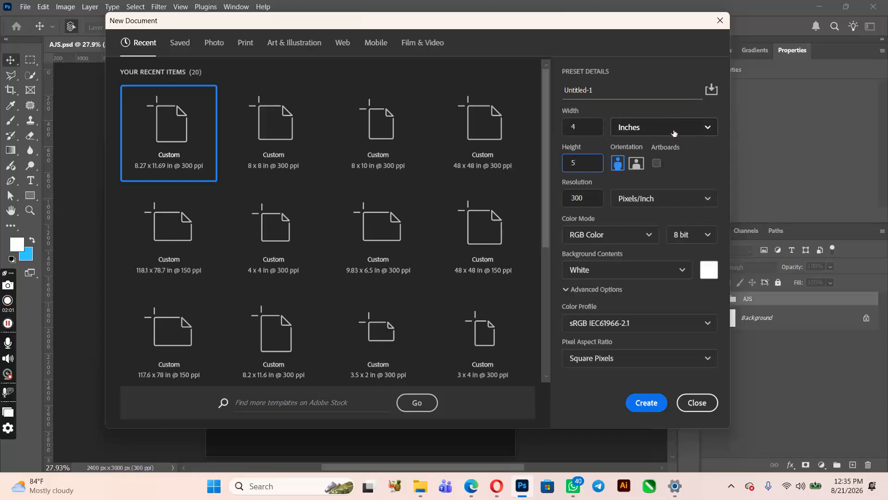
{"action": "left_click", "coordinate": [638, 402]}
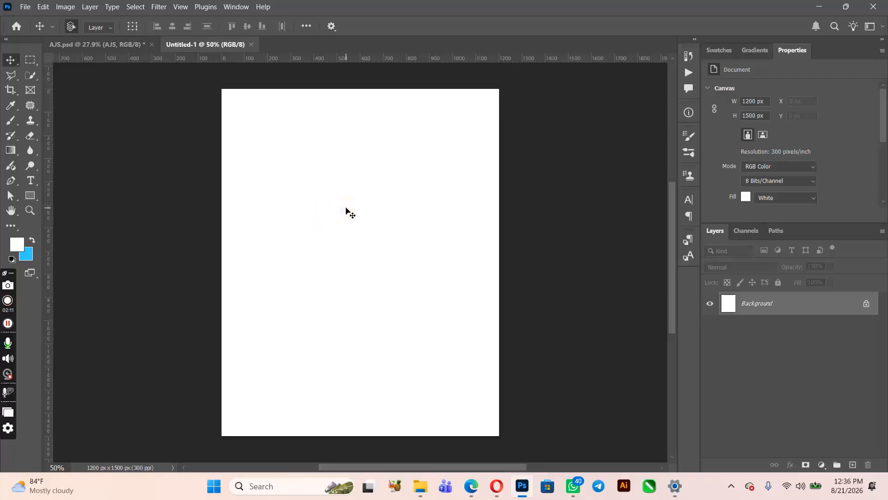
{"action": "key", "text": "ctrl+0"}
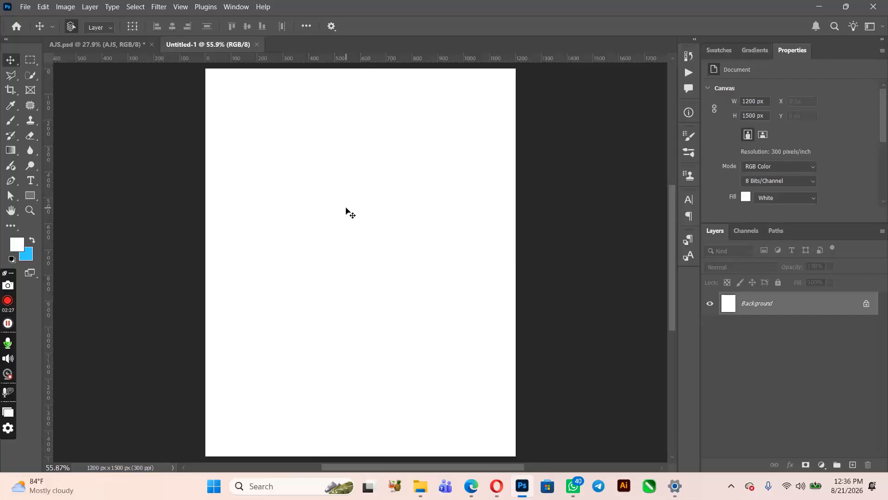
Embed "office style design ideas copy" from the Pictures > AJS folder and enlarge it to about 1258 px wide, covering the canvas.
{"action": "left_click", "coordinate": [25, 6]}
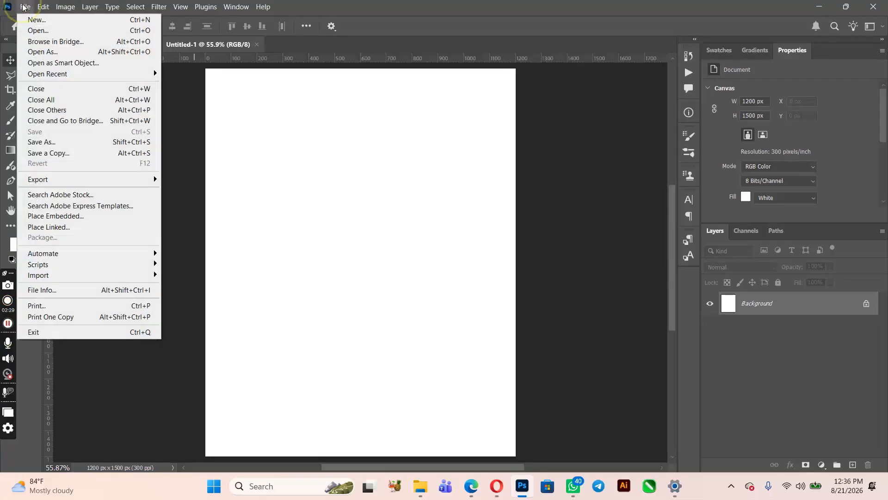
{"action": "left_click", "coordinate": [62, 216]}
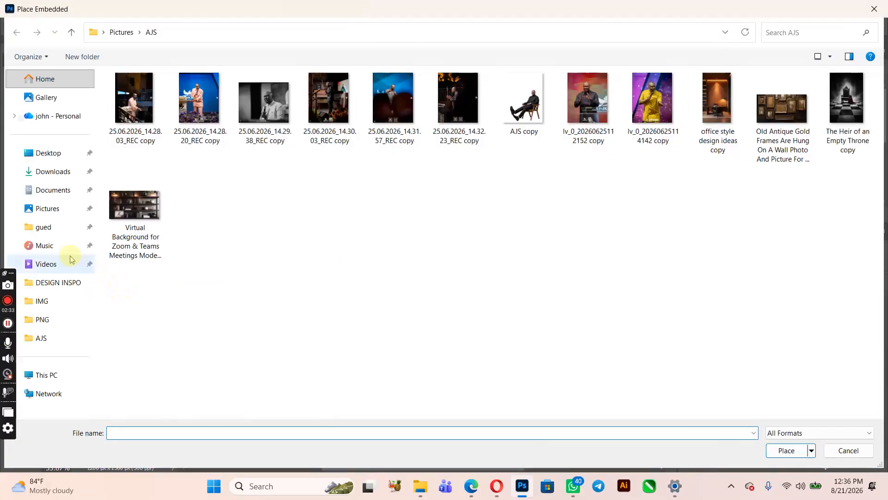
{"action": "left_click", "coordinate": [51, 212]}
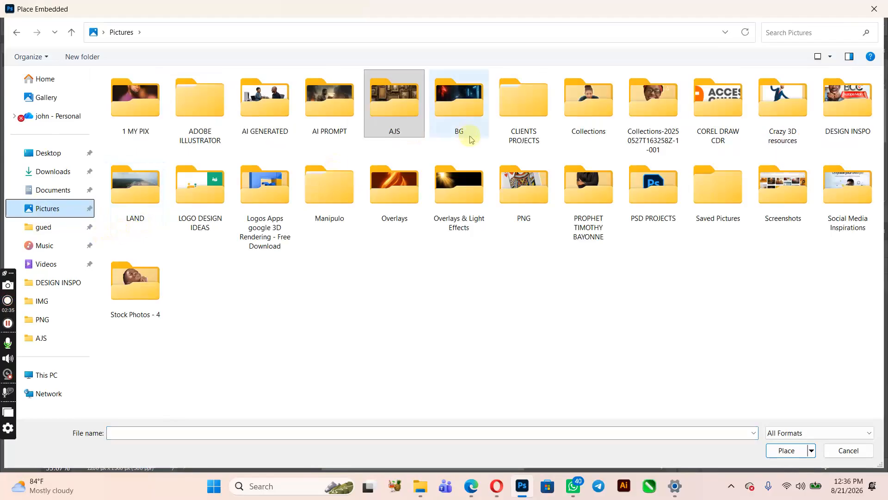
{"action": "double_click", "coordinate": [407, 109]}
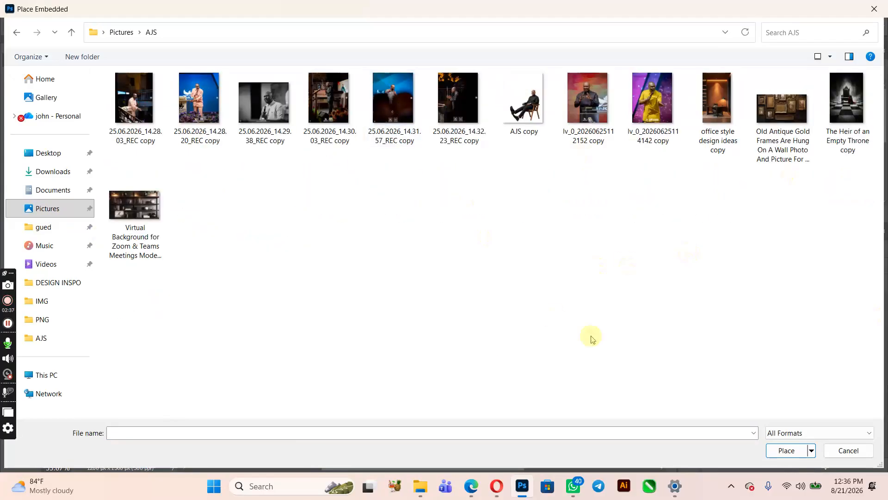
{"action": "double_click", "coordinate": [720, 106]}
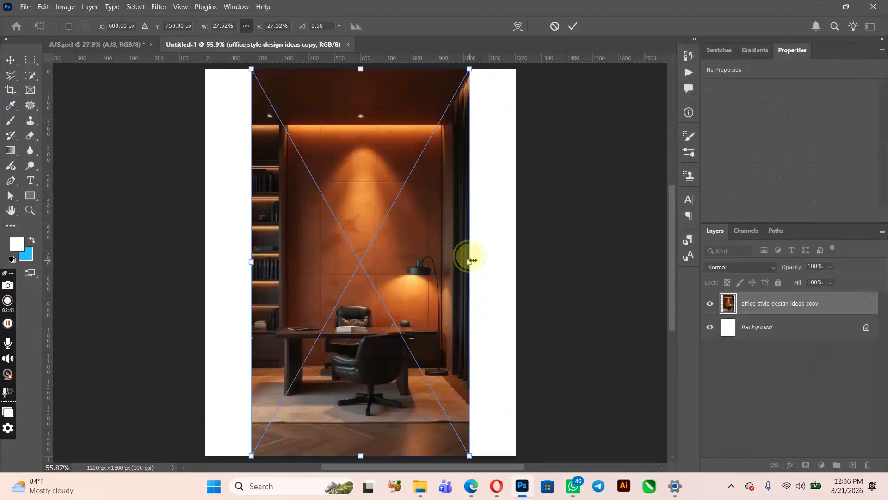
{"action": "left_click_drag", "start_coordinate": [471, 259], "coordinate": [522, 273]}
{"action": "left_click_drag", "start_coordinate": [474, 318], "coordinate": [473, 301]}
{"action": "key", "text": "Return"}
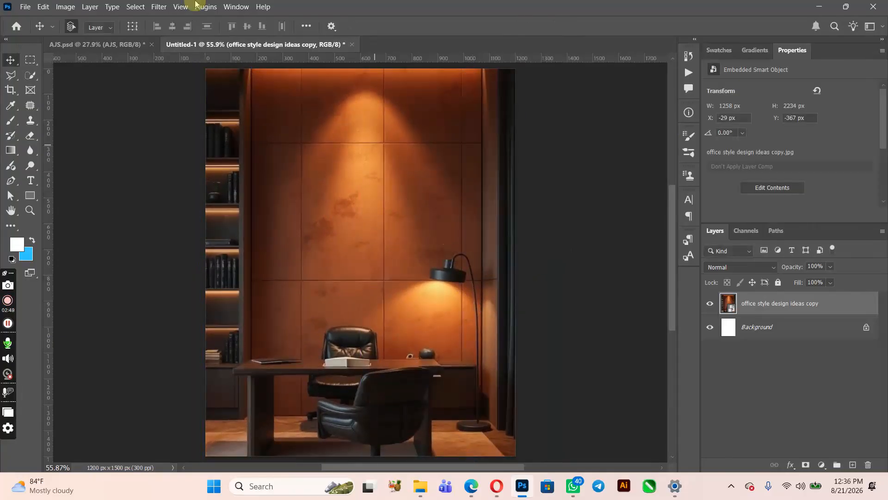
Check the finished AJS.psd design for reference, and move the office image in Untitled-1 up to about Y -471 px.
{"action": "left_click", "coordinate": [77, 49]}
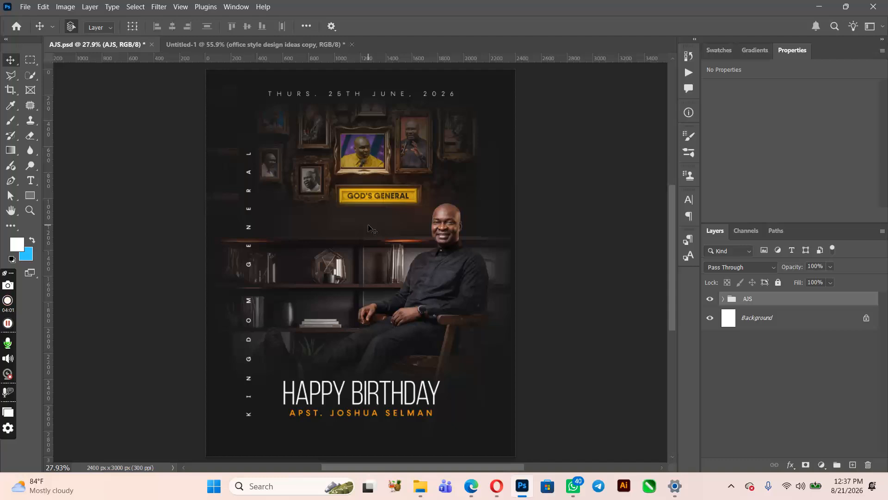
{"action": "left_click", "coordinate": [262, 44]}
{"action": "left_click_drag", "start_coordinate": [451, 257], "coordinate": [418, 252]}
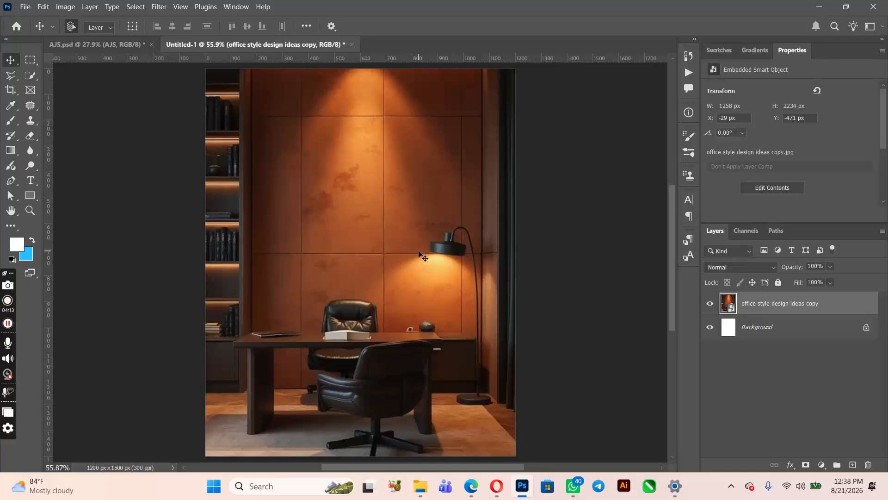
Embed the "Virtual Background for Zoom & Teams Meetings" bookshelf image and place it over the canvas's lower half at about Y 616 px.
{"action": "left_click", "coordinate": [24, 7]}
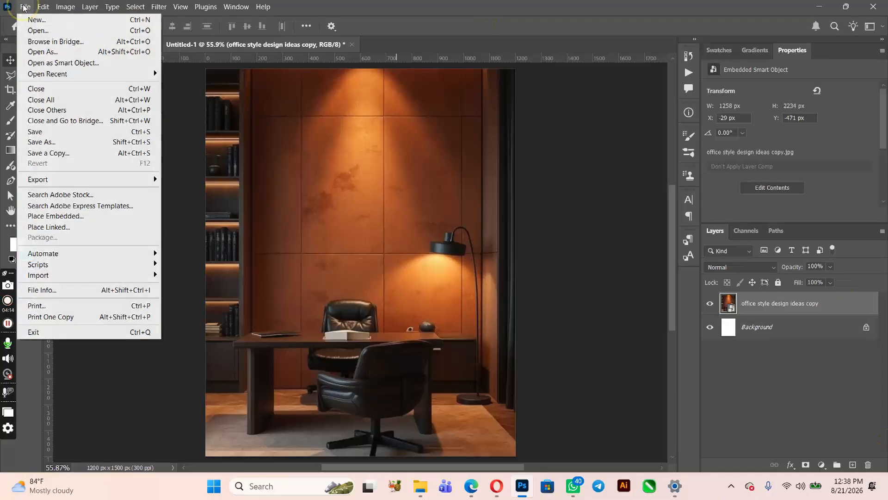
{"action": "left_click", "coordinate": [65, 216]}
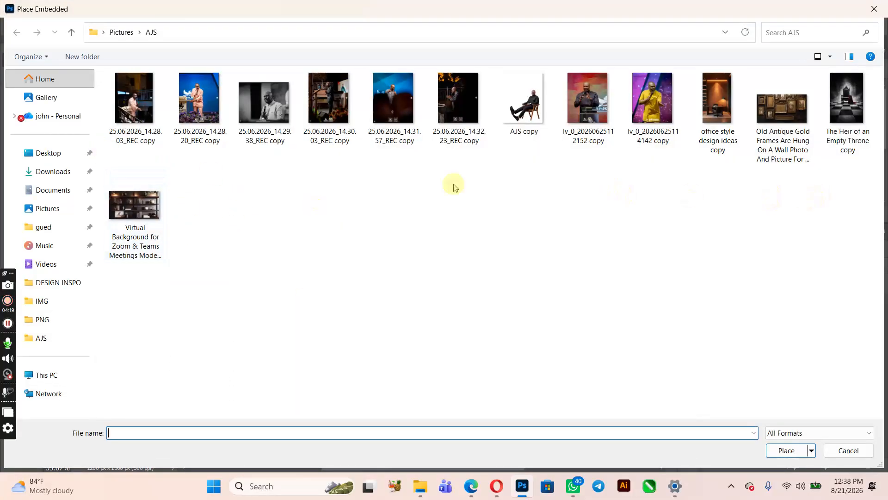
{"action": "double_click", "coordinate": [147, 208]}
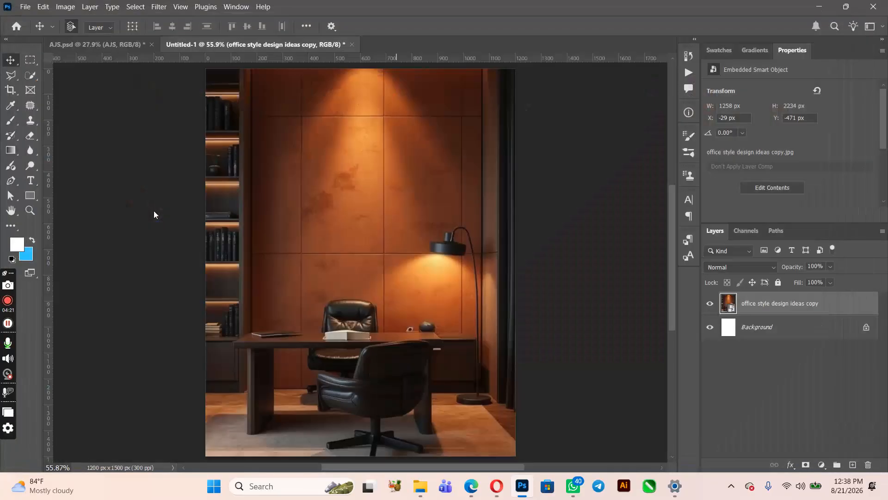
{"action": "left_click_drag", "start_coordinate": [439, 249], "coordinate": [439, 312]}
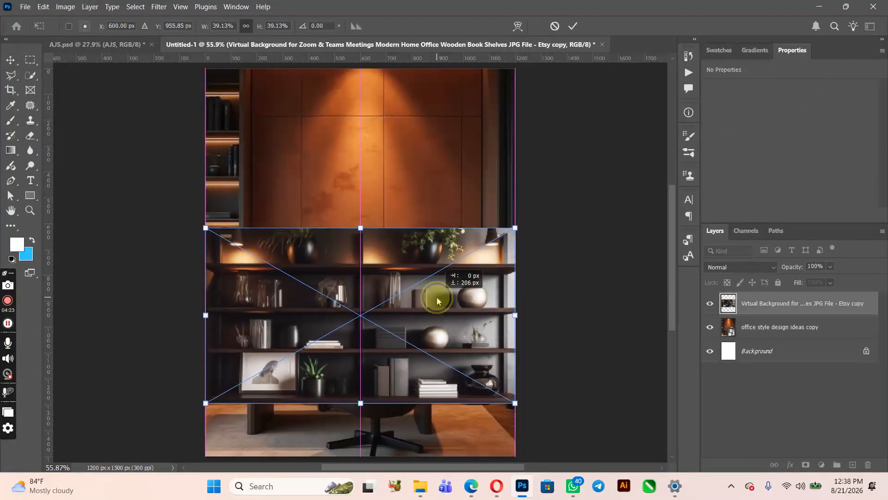
{"action": "double_click", "coordinate": [508, 319]}
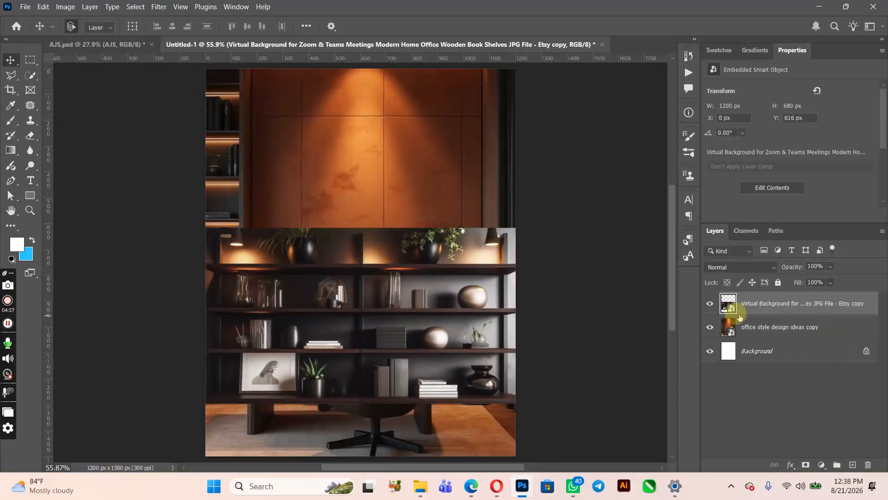
Hide and reshow the bookshelf layer to compare it with the office behind, and reposition it at about Y 602 px.
{"action": "left_click", "coordinate": [710, 304]}
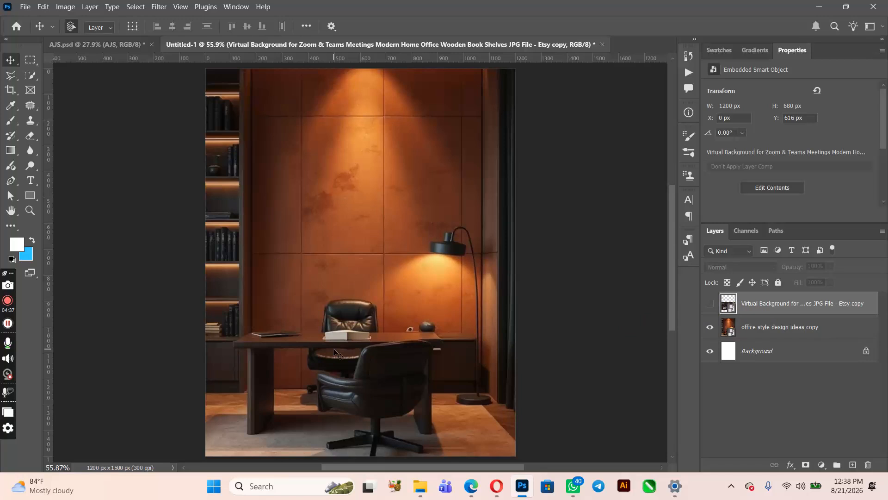
{"action": "left_click", "coordinate": [710, 303]}
{"action": "left_click_drag", "start_coordinate": [352, 297], "coordinate": [351, 303]}
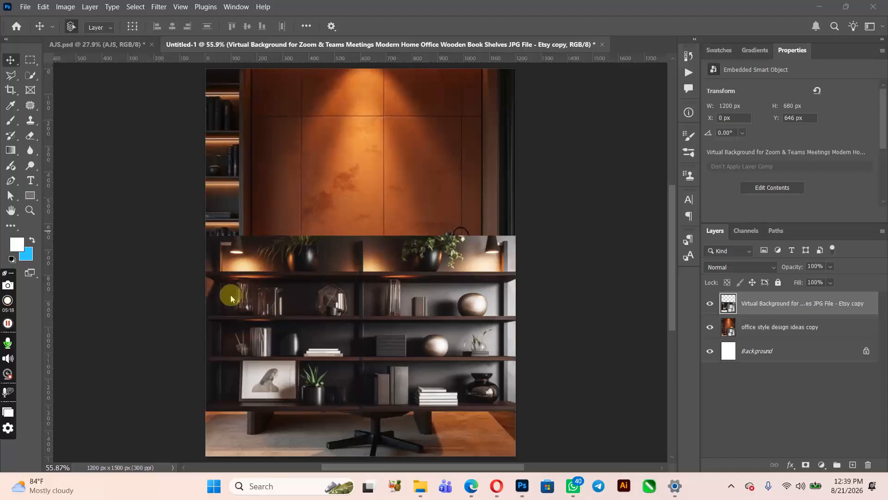
{"action": "left_click_drag", "start_coordinate": [369, 305], "coordinate": [364, 338]}
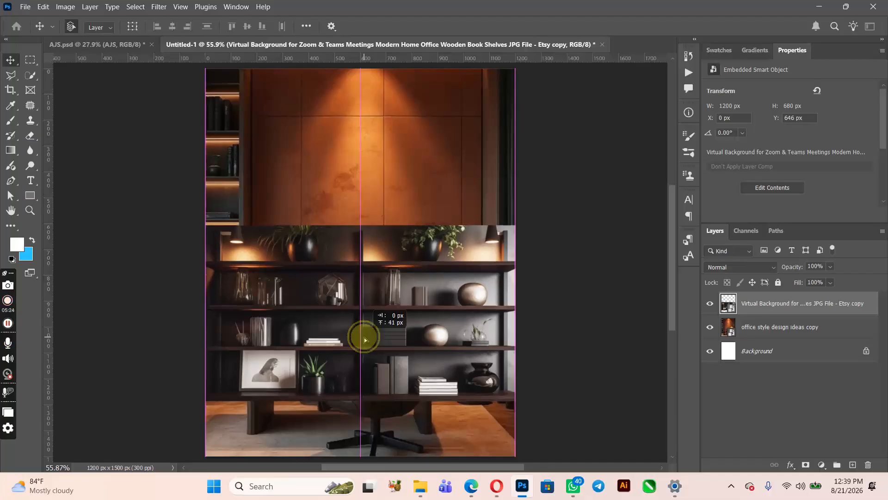
{"action": "left_click_drag", "start_coordinate": [365, 340], "coordinate": [364, 337]}
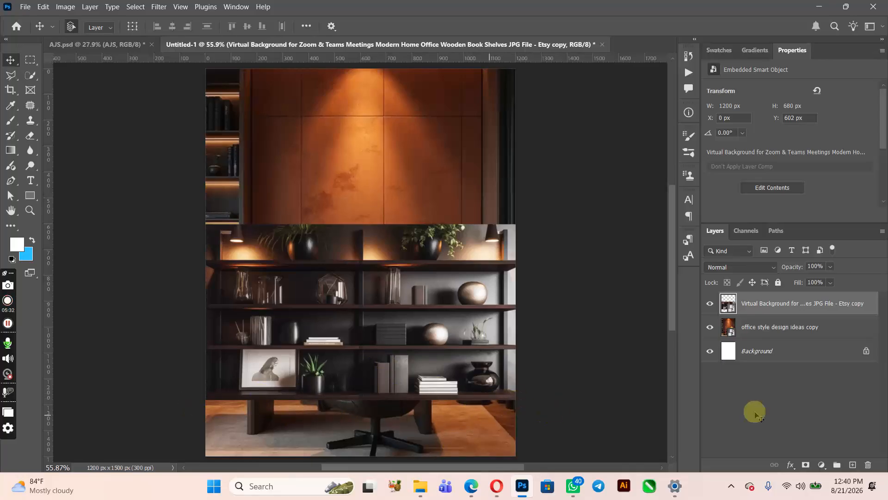
Embed "The Heir of an Empty Throne copy", enlarge it to about 1258 px wide and move it up to about Y -387 px.
{"action": "left_click", "coordinate": [25, 6]}
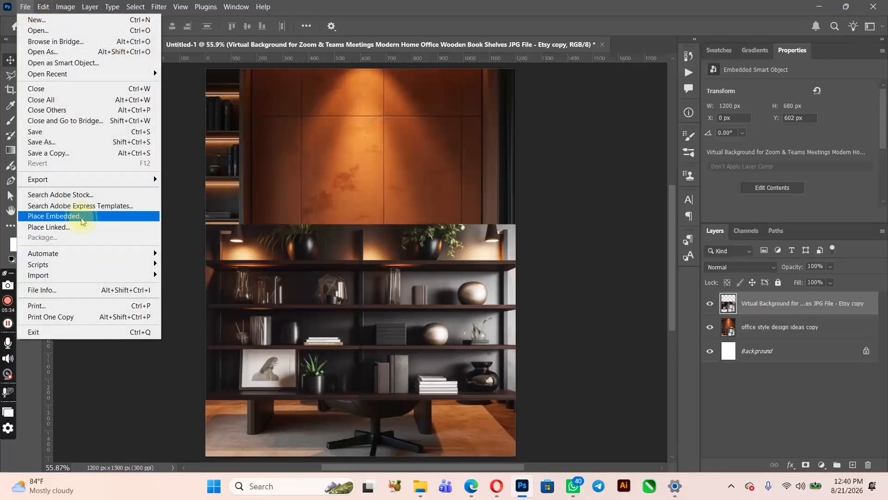
{"action": "left_click", "coordinate": [83, 218]}
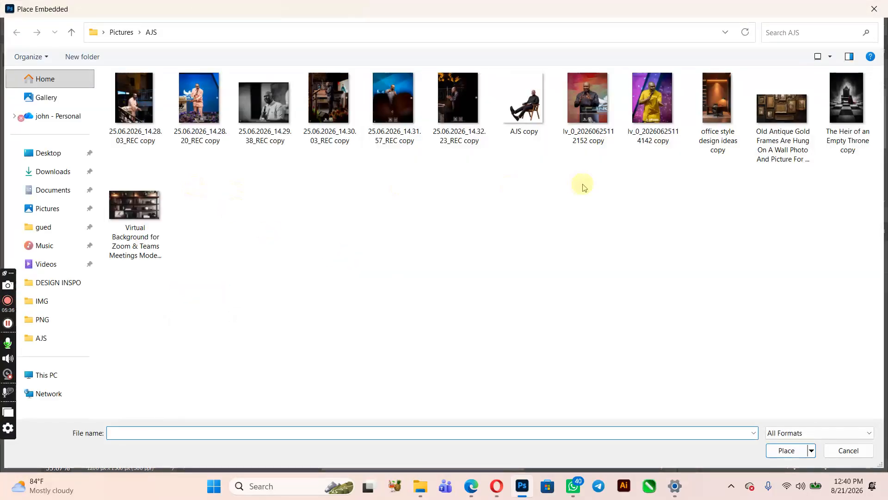
{"action": "left_click", "coordinate": [847, 134]}
{"action": "double_click", "coordinate": [847, 135]}
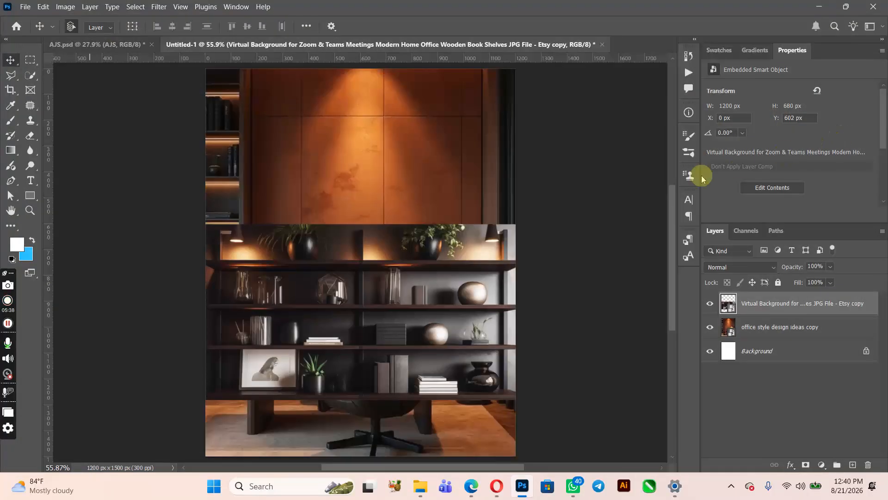
{"action": "left_click_drag", "start_coordinate": [488, 261], "coordinate": [520, 262]}
{"action": "left_click_drag", "start_coordinate": [393, 417], "coordinate": [405, 368]}
{"action": "key", "text": "Return"}
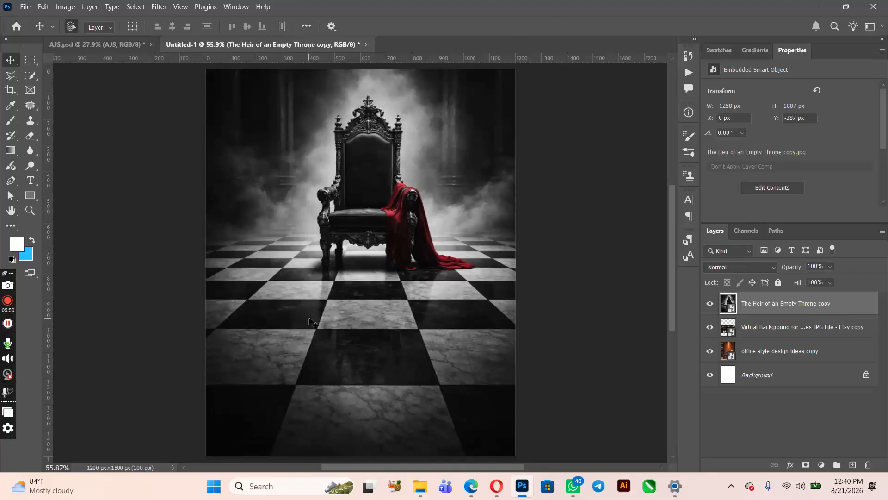
Mask out the throne image's upper part with a rectangular selection, leaving only the floor strip, and shift it slightly down below the shelves.
{"action": "left_click", "coordinate": [30, 60]}
{"action": "left_click_drag", "start_coordinate": [185, 60], "coordinate": [581, 386]}
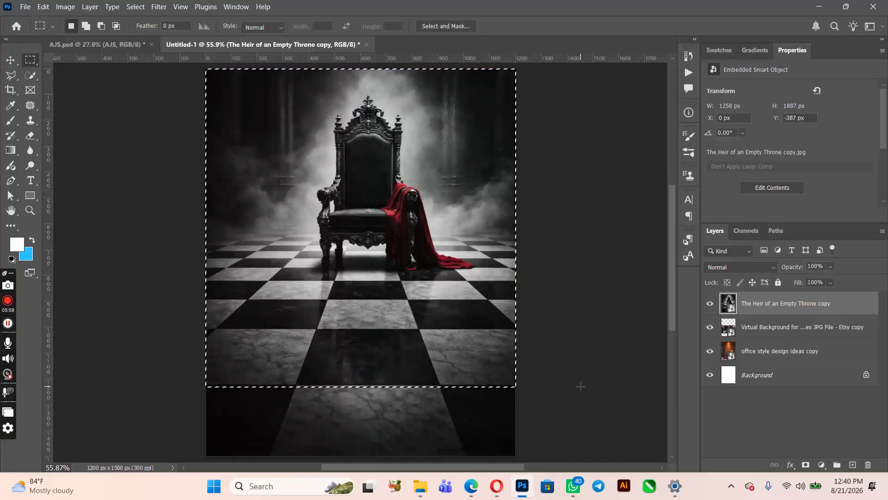
{"action": "left_click", "coordinate": [806, 465]}
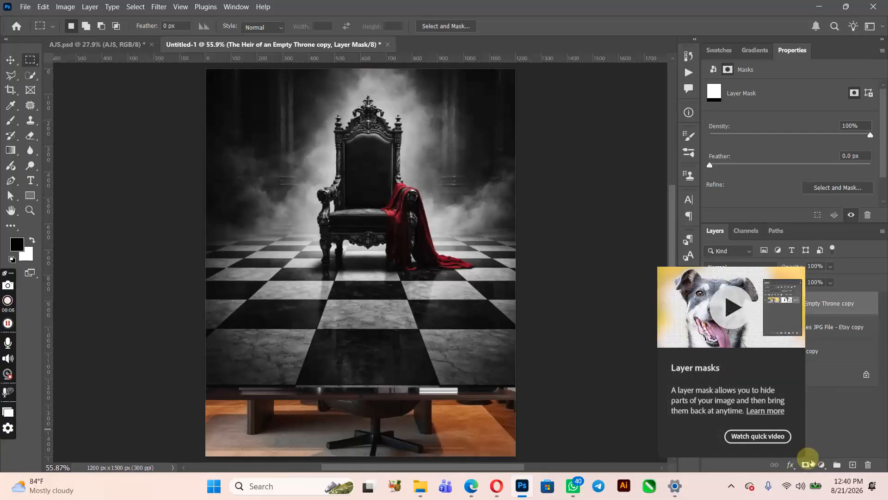
{"action": "key", "text": "ctrl+i"}
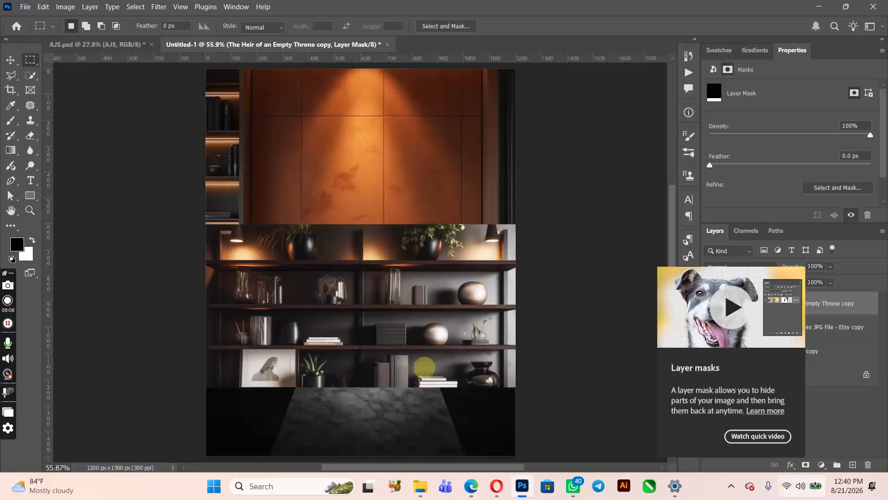
{"action": "left_click", "coordinate": [10, 60]}
{"action": "left_click_drag", "start_coordinate": [428, 410], "coordinate": [428, 418]}
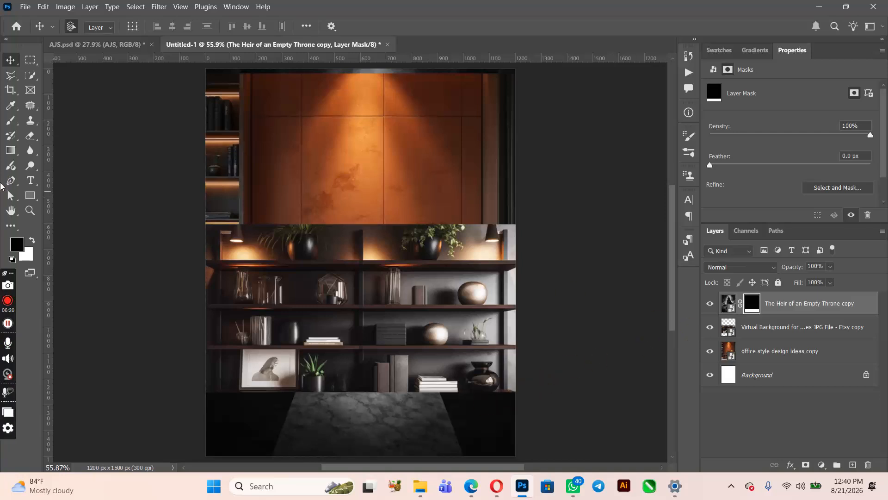
Paint black on the throne layer's mask with a 125 px brush to hide the leftover strip along the canvas's upper edge.
{"action": "key", "text": "b"}
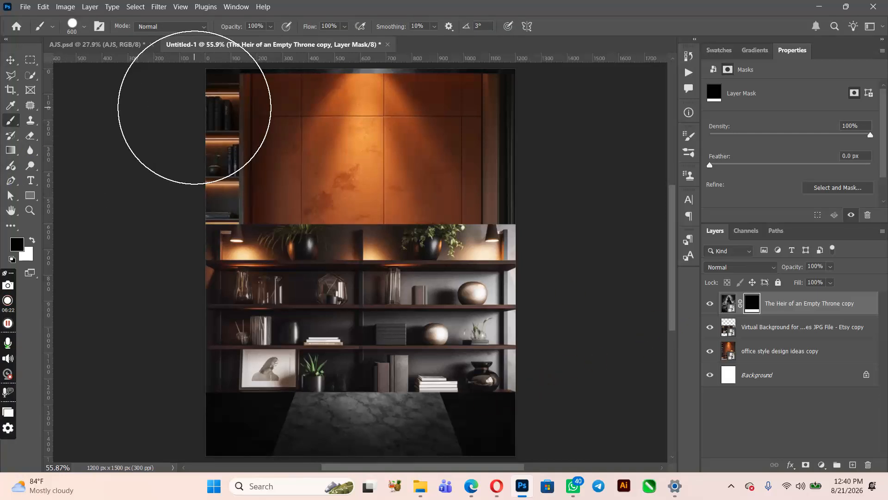
{"action": "key", "text": "bracketleft"}
{"action": "key", "text": "bracketleft"}
{"action": "key", "text": "bracketleft"}
{"action": "key", "text": "bracketleft"}
{"action": "key", "text": "bracketleft"}
{"action": "key", "text": "bracketleft"}
{"action": "key", "text": "bracketleft"}
{"action": "key", "text": "bracketleft"}
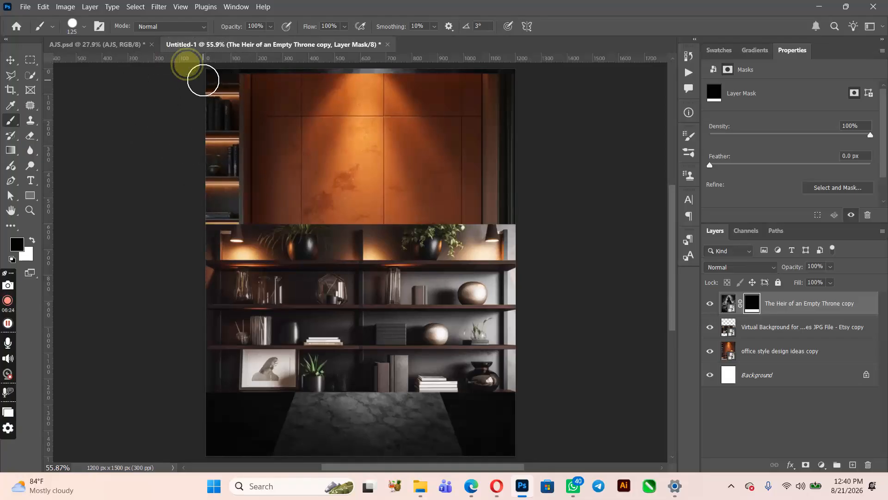
{"action": "mouse_move", "coordinate": [301, 79]}
{"action": "left_mouse_down"}
{"action": "mouse_move", "coordinate": [293, 75]}
{"action": "mouse_move", "coordinate": [519, 76]}
{"action": "mouse_move", "coordinate": [194, 76]}
{"action": "mouse_move", "coordinate": [521, 76]}
{"action": "mouse_move", "coordinate": [254, 113]}
{"action": "left_mouse_up"}
{"action": "left_click", "coordinate": [10, 60]}
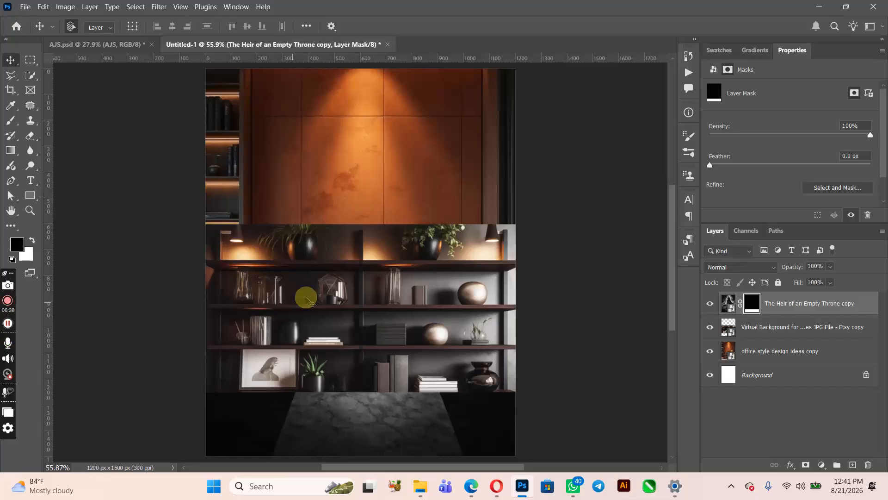
Embed the image "Old Antique Gold Frames Are Hung On A Wall Photo And Picture For Free Download - Pngtree" into the flyer document.
{"action": "left_click", "coordinate": [25, 7]}
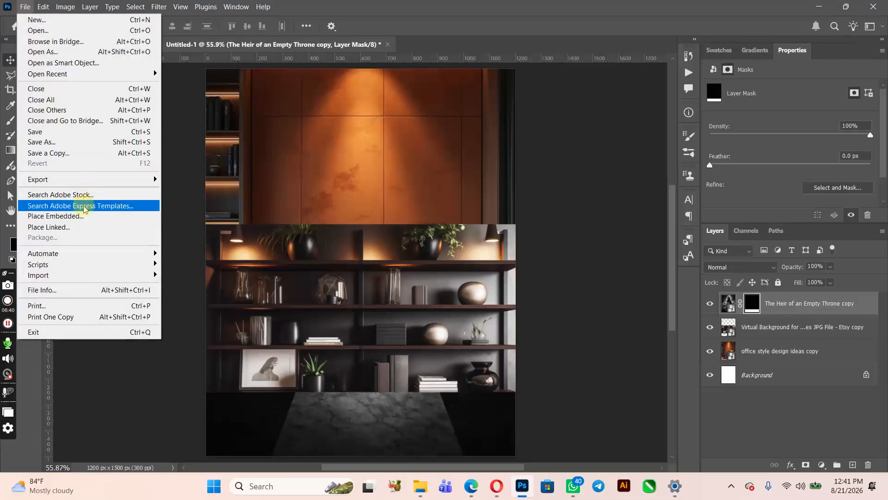
{"action": "left_click", "coordinate": [85, 219]}
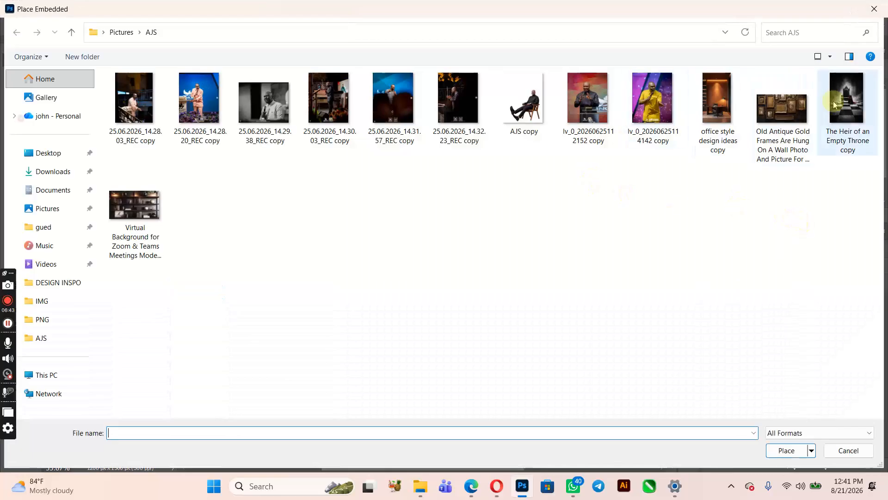
{"action": "left_click", "coordinate": [789, 120]}
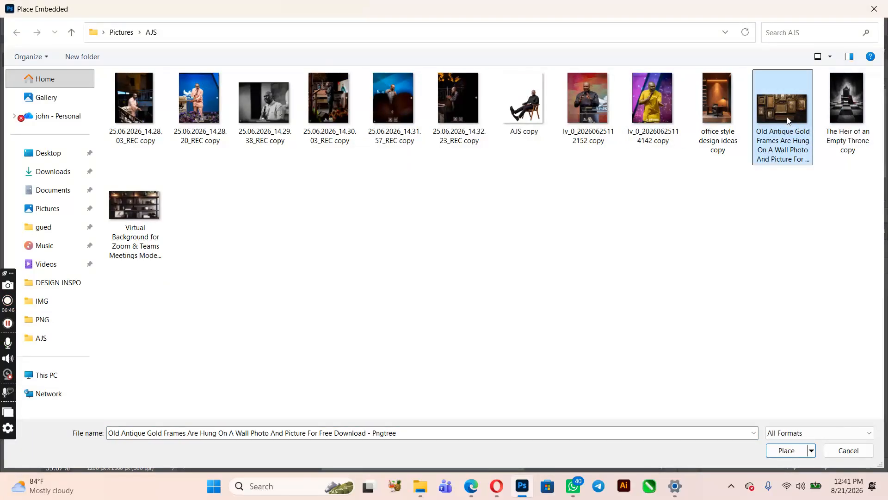
{"action": "double_click", "coordinate": [789, 119]}
Scale the antique frames image to about 892 x 500 px and place it on the orange wall at X 179 px, Y 75 px.
{"action": "left_click_drag", "start_coordinate": [414, 287], "coordinate": [410, 189]}
{"action": "left_click_drag", "start_coordinate": [513, 239], "coordinate": [479, 212]}
{"action": "left_click_drag", "start_coordinate": [390, 162], "coordinate": [406, 144]}
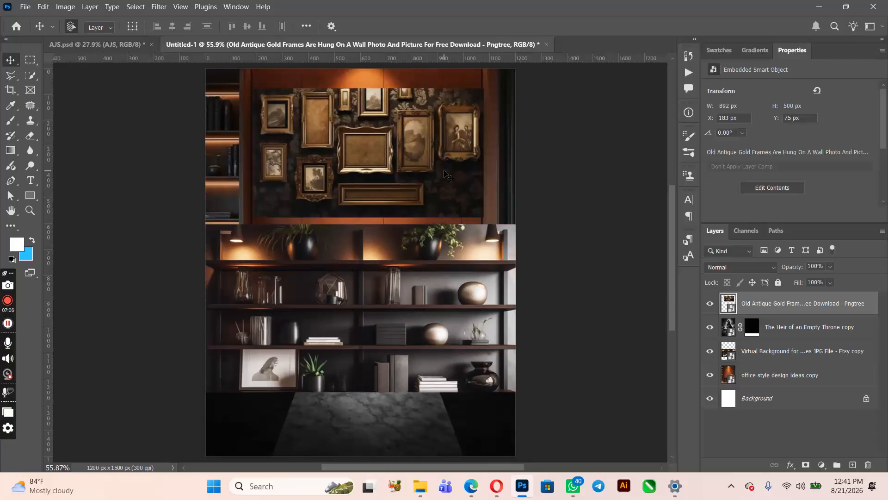
{"action": "key", "text": "Left"}
{"action": "key", "text": "Left"}
{"action": "key", "text": "Left"}
{"action": "key", "text": "Left"}
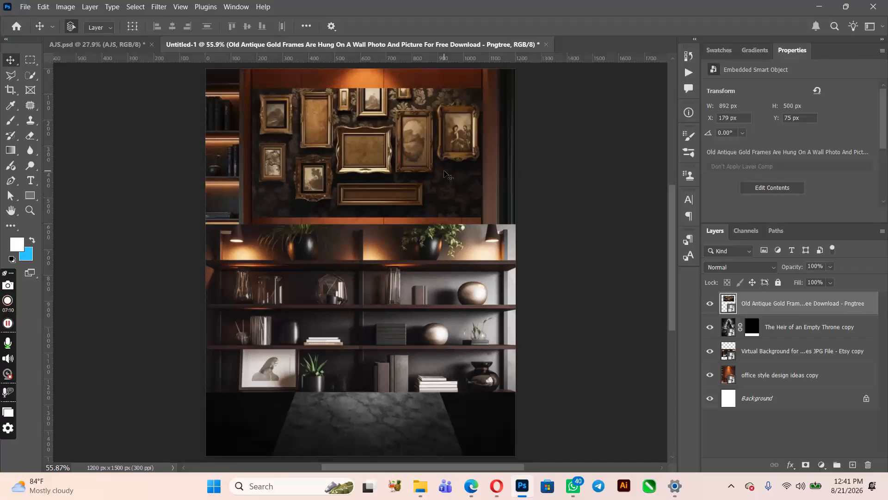
Move the throne floor strip down, stack its layer beneath the bookshelf layer, and lower the bookshelf to about Y 624 px.
{"action": "left_click_drag", "start_coordinate": [402, 416], "coordinate": [404, 423]}
{"action": "left_click_drag", "start_coordinate": [399, 335], "coordinate": [396, 338]}
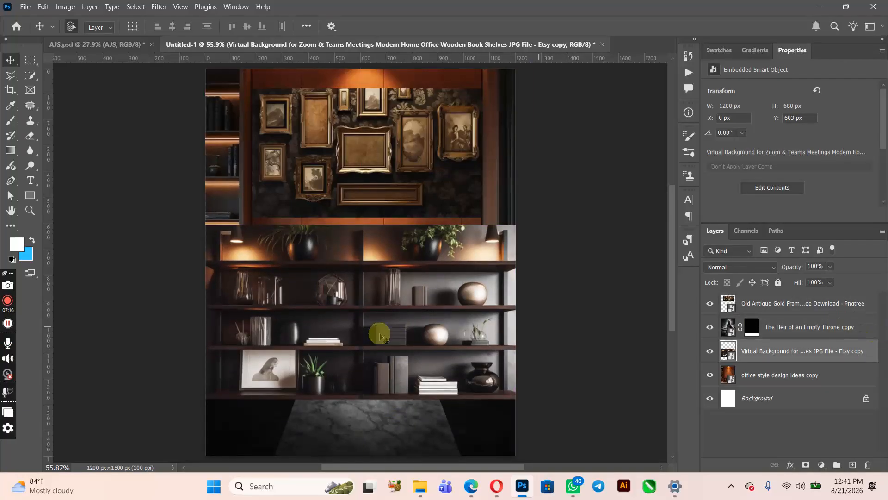
{"action": "left_click", "coordinate": [368, 415]}
{"action": "left_click_drag", "start_coordinate": [799, 330], "coordinate": [803, 354]}
{"action": "left_click_drag", "start_coordinate": [403, 338], "coordinate": [407, 348]}
Shift the antique frames image slightly right on the wall to about X 183 px.
{"action": "left_click", "coordinate": [404, 143]}
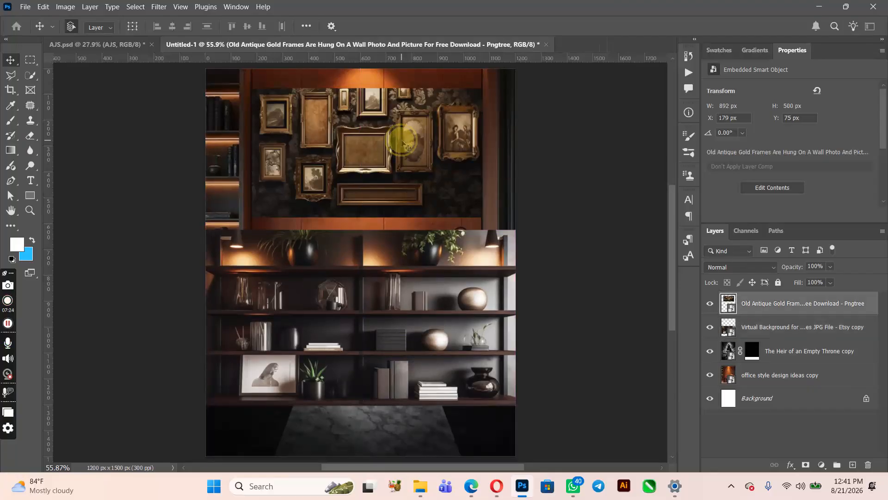
{"action": "left_click_drag", "start_coordinate": [402, 145], "coordinate": [402, 145]}
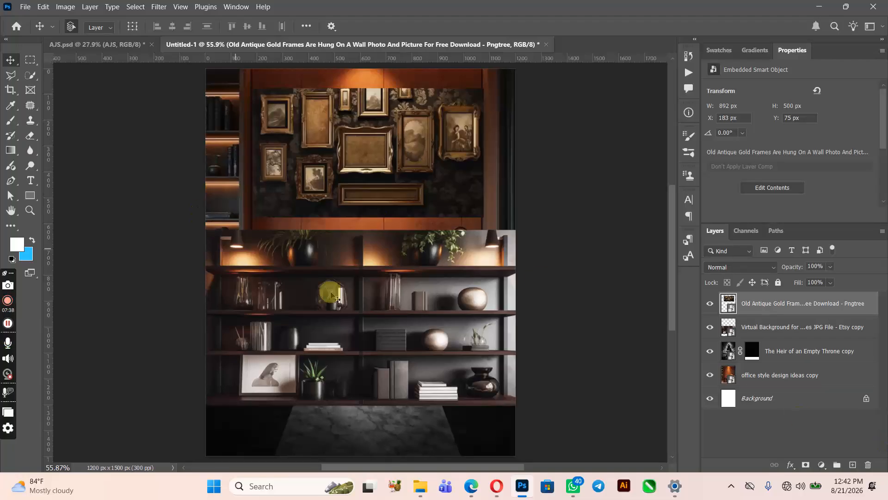
Mask out the bookshelf image's lamp and plant strip above the upper shelf, using a rectangular selection and an inverted layer mask.
{"action": "left_click", "coordinate": [368, 292]}
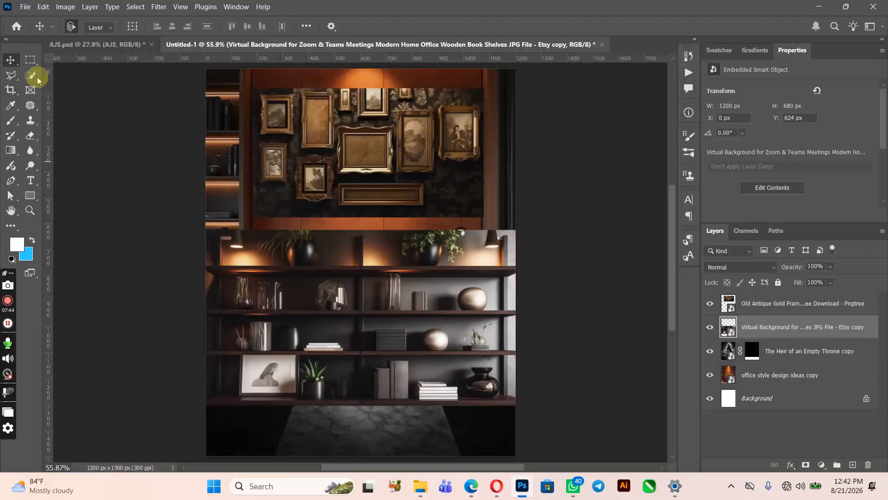
{"action": "left_click", "coordinate": [29, 60]}
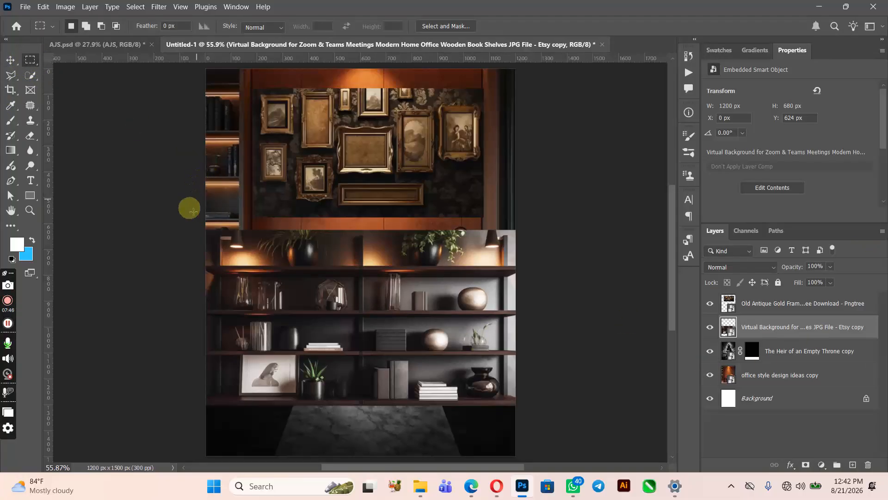
{"action": "left_click_drag", "start_coordinate": [206, 213], "coordinate": [620, 264]}
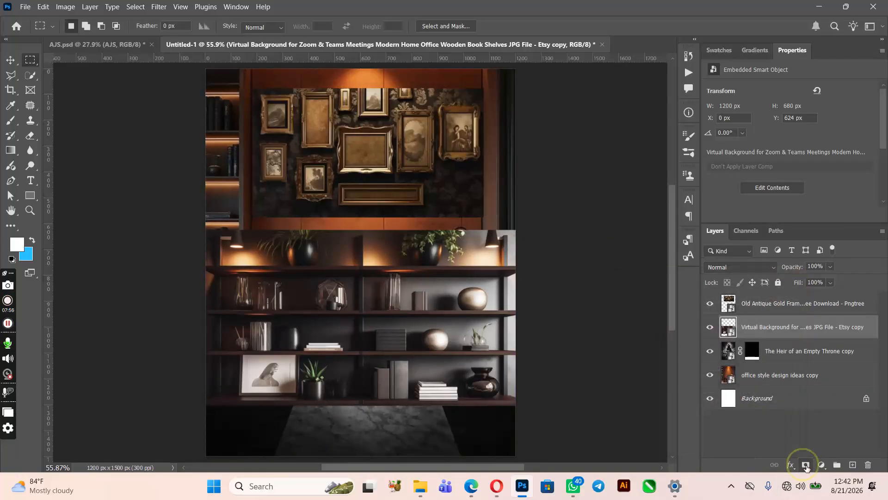
{"action": "left_click", "coordinate": [806, 465]}
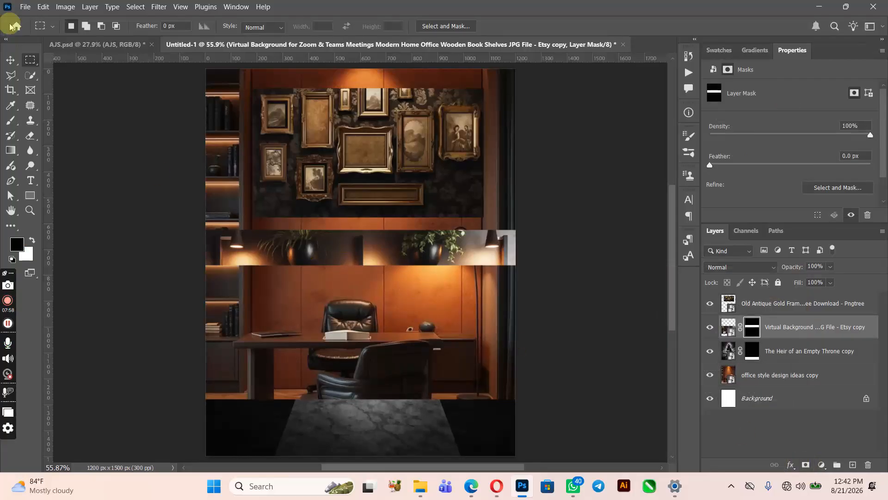
{"action": "left_click", "coordinate": [10, 60]}
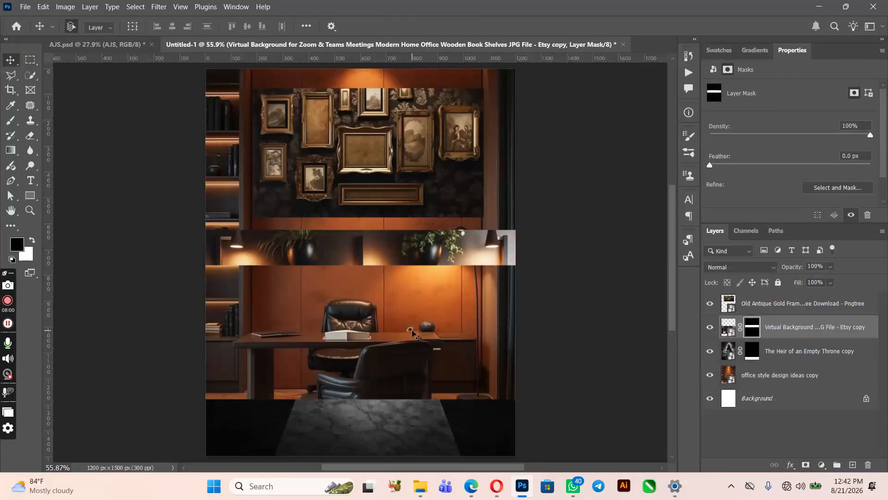
{"action": "key", "text": "ctrl+i"}
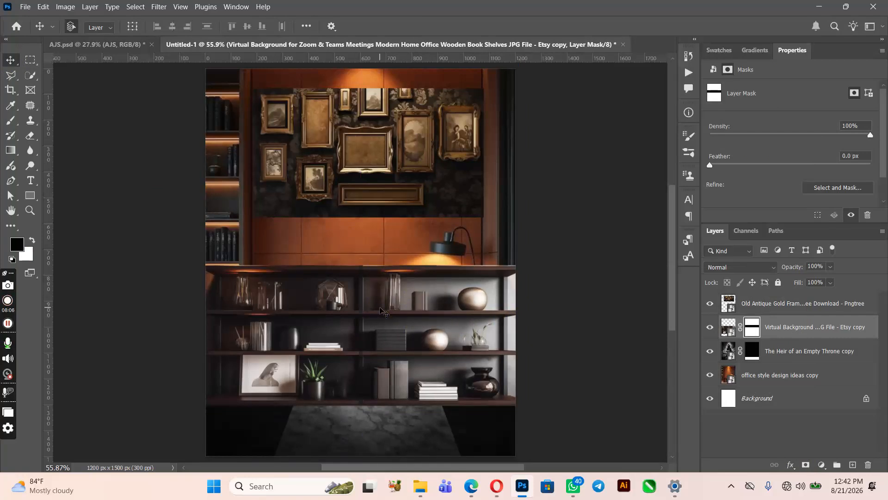
Reposition the masked bookshelf at about X -29 px, Y 630 px and nudge the office wall image slightly up.
{"action": "mouse_move", "coordinate": [381, 306]}
{"action": "left_mouse_down"}
{"action": "mouse_move", "coordinate": [383, 340]}
{"action": "mouse_move", "coordinate": [384, 311]}
{"action": "left_mouse_up"}
{"action": "mouse_move", "coordinate": [340, 259]}
{"action": "left_mouse_down"}
{"action": "mouse_move", "coordinate": [341, 240]}
{"action": "mouse_move", "coordinate": [341, 254]}
{"action": "left_mouse_up"}
{"action": "mouse_move", "coordinate": [360, 208]}
{"action": "left_mouse_down"}
{"action": "mouse_move", "coordinate": [357, 191]}
{"action": "mouse_move", "coordinate": [359, 200]}
{"action": "left_mouse_up"}
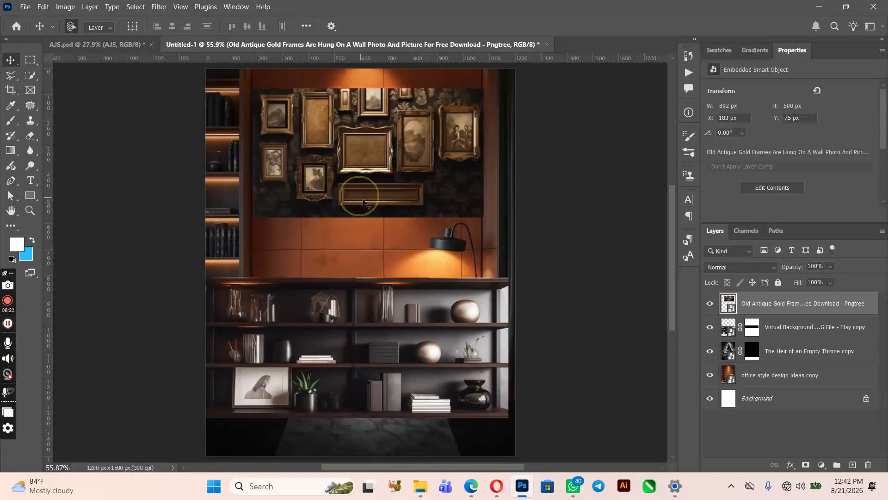
{"action": "left_click_drag", "start_coordinate": [452, 342], "coordinate": [451, 337]}
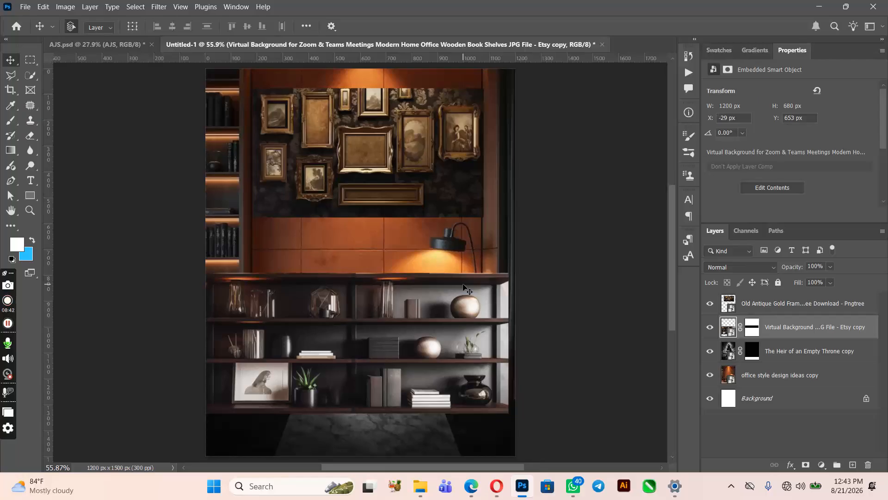
{"action": "left_click_drag", "start_coordinate": [451, 346], "coordinate": [451, 340]}
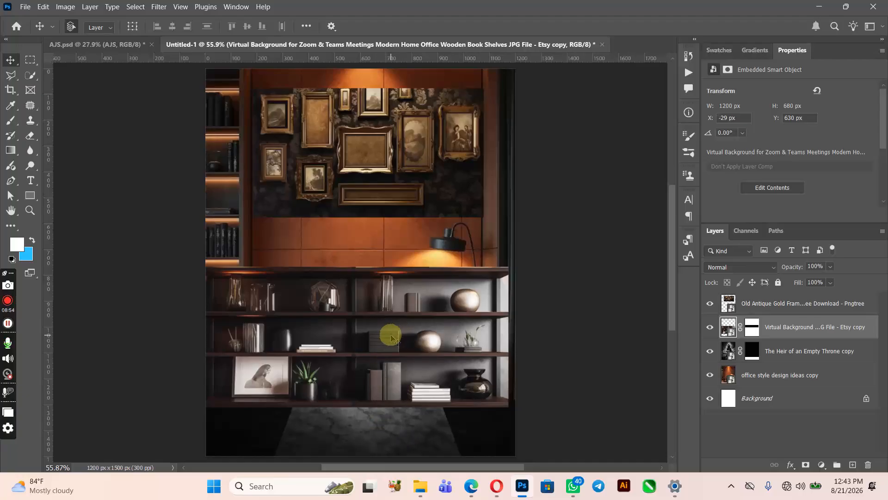
Add a new layer above the throne floor layer and set the brush's foreground colour to dark grey #191919.
{"action": "left_click", "coordinate": [387, 419]}
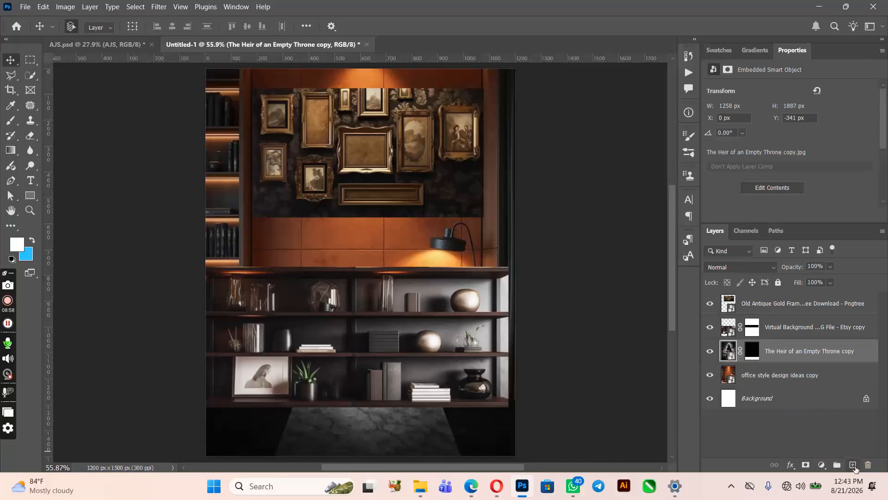
{"action": "left_click", "coordinate": [852, 465]}
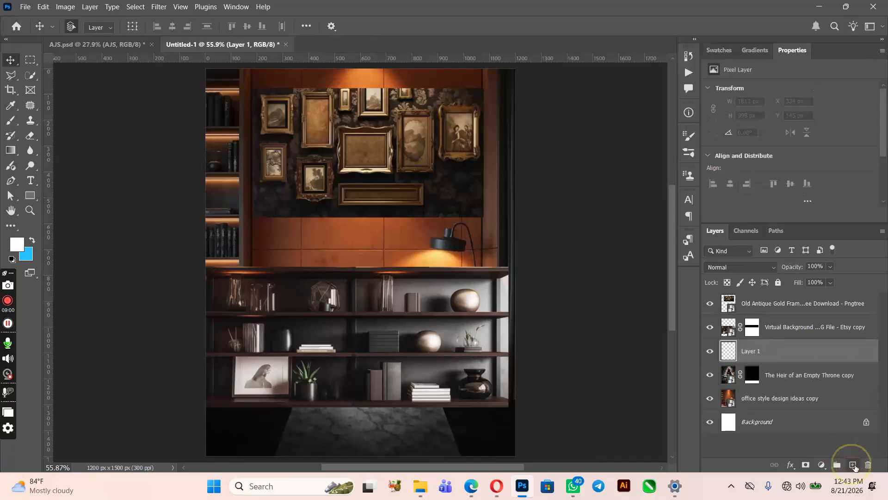
{"action": "left_click", "coordinate": [11, 126]}
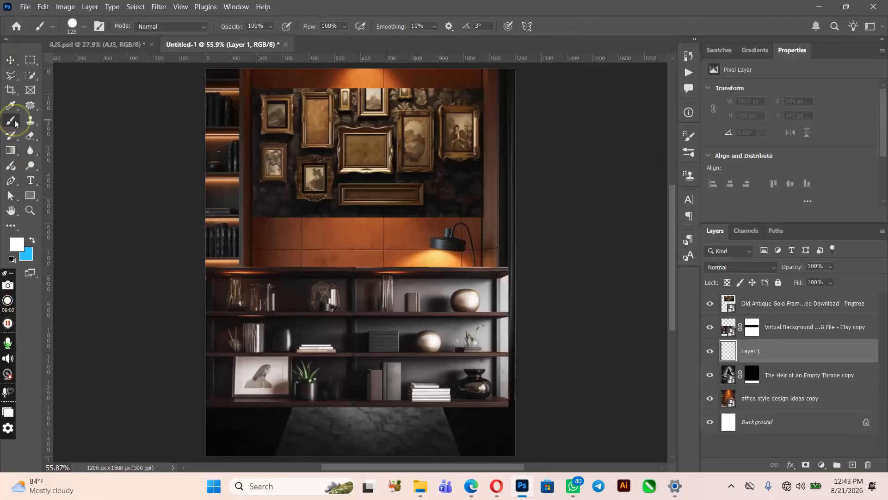
{"action": "left_click", "coordinate": [32, 239]}
{"action": "left_click", "coordinate": [19, 246]}
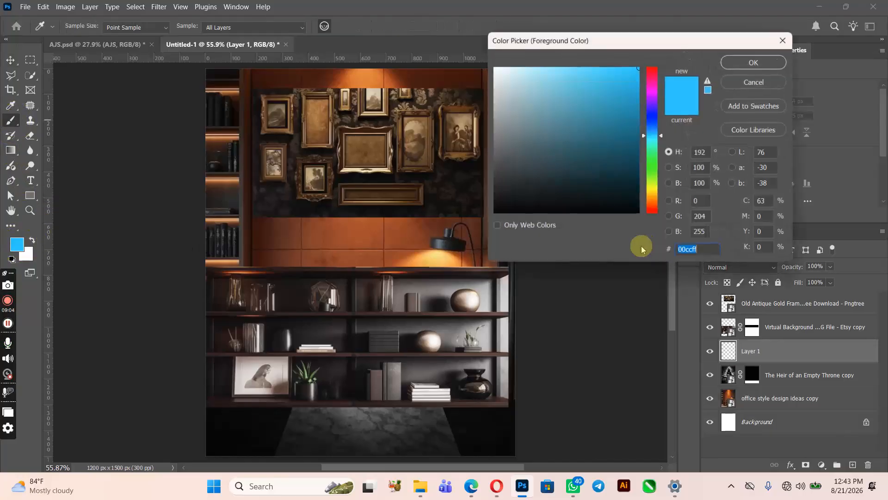
{"action": "left_click", "coordinate": [494, 186]}
{"action": "left_click_drag", "start_coordinate": [494, 186], "coordinate": [484, 199]}
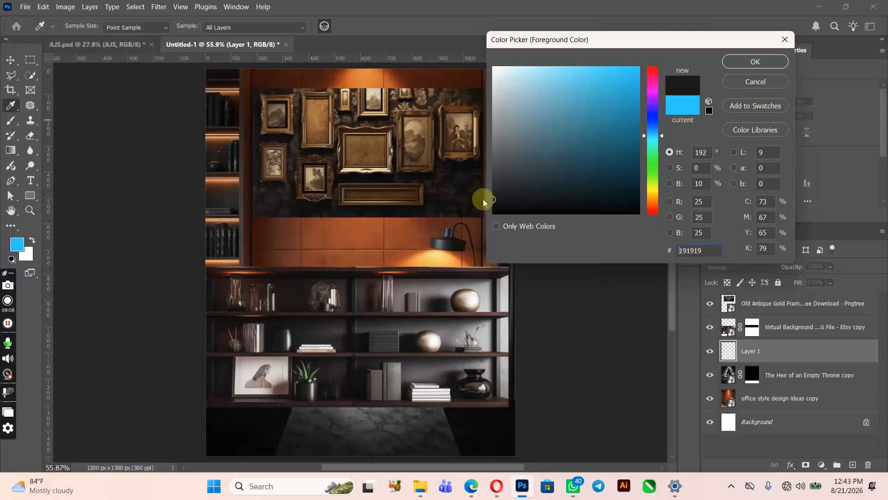
{"action": "key", "text": "Return"}
{"action": "key", "text": "b"}
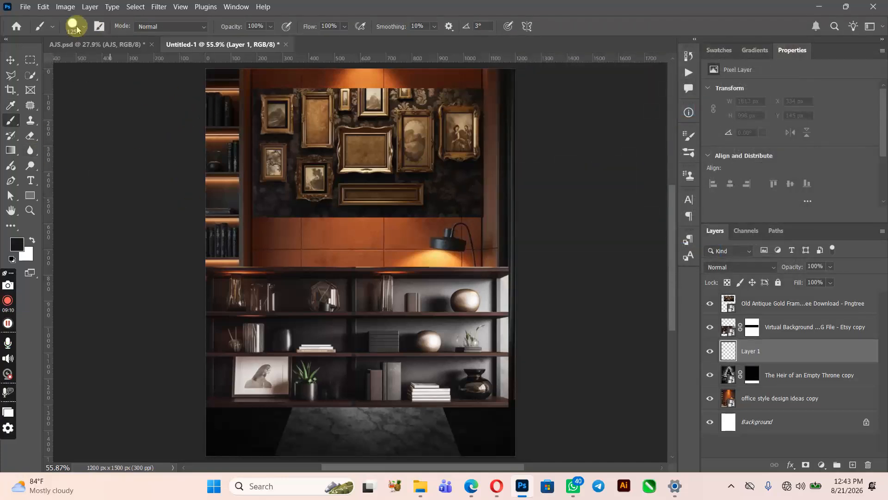
Paint a dark shadow over the floor beneath the bookshelf with a soft 400 px brush at 0% hardness and 50% flow.
{"action": "left_click", "coordinate": [84, 28]}
{"action": "left_click", "coordinate": [46, 131]}
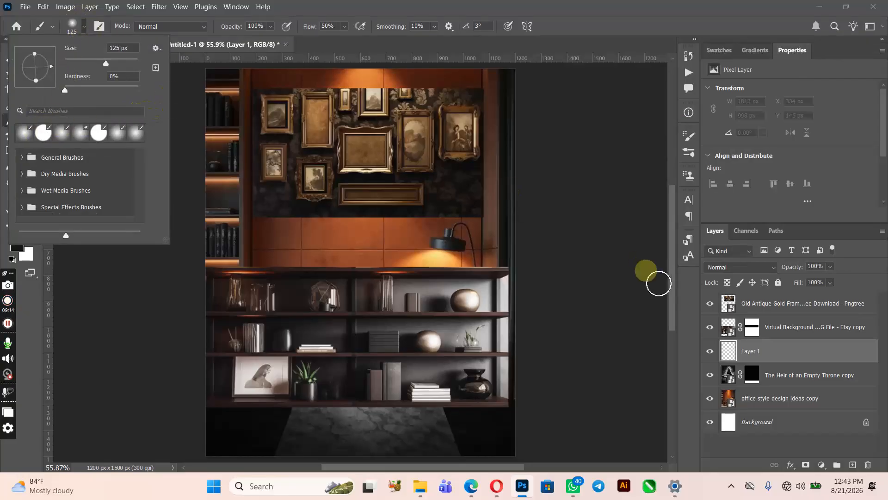
{"action": "left_click", "coordinate": [412, 263]}
{"action": "key", "text": "bracketright"}
{"action": "key", "text": "bracketright"}
{"action": "key", "text": "bracketright"}
{"action": "key", "text": "bracketright"}
{"action": "key", "text": "bracketright"}
{"action": "mouse_move", "coordinate": [242, 394]}
{"action": "left_mouse_down"}
{"action": "mouse_move", "coordinate": [243, 374]}
{"action": "mouse_move", "coordinate": [261, 369]}
{"action": "mouse_move", "coordinate": [344, 376]}
{"action": "mouse_move", "coordinate": [374, 362]}
{"action": "mouse_move", "coordinate": [317, 363]}
{"action": "mouse_move", "coordinate": [434, 362]}
{"action": "mouse_move", "coordinate": [317, 363]}
{"action": "mouse_move", "coordinate": [405, 360]}
{"action": "left_mouse_up"}
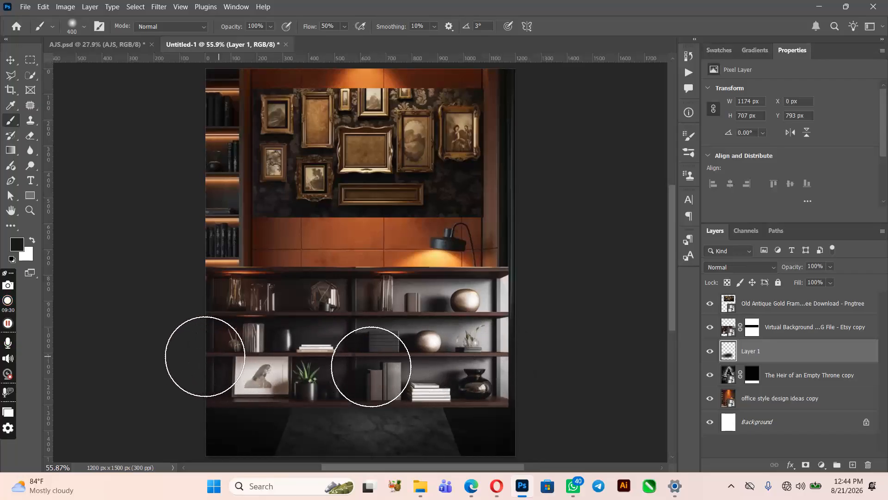
{"action": "mouse_move", "coordinate": [213, 356]}
{"action": "left_mouse_down"}
{"action": "mouse_move", "coordinate": [206, 356]}
{"action": "mouse_move", "coordinate": [374, 357]}
{"action": "mouse_move", "coordinate": [248, 352]}
{"action": "left_mouse_up"}
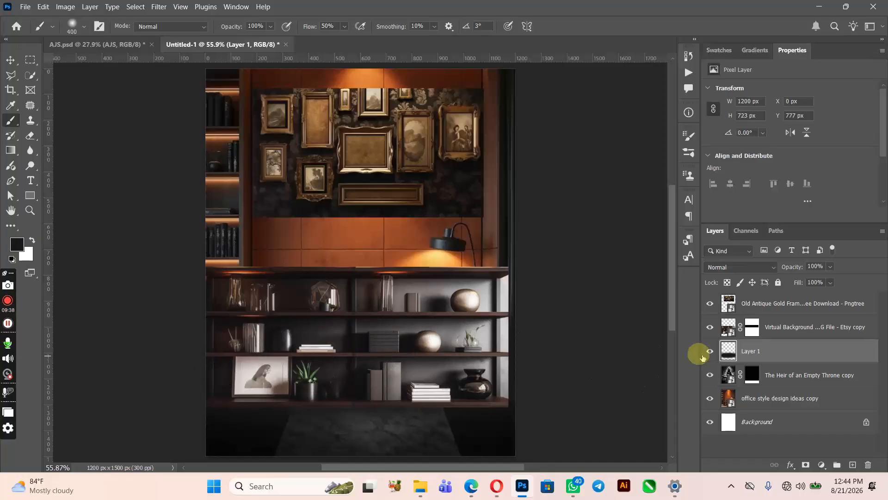
{"action": "left_click", "coordinate": [10, 61]}
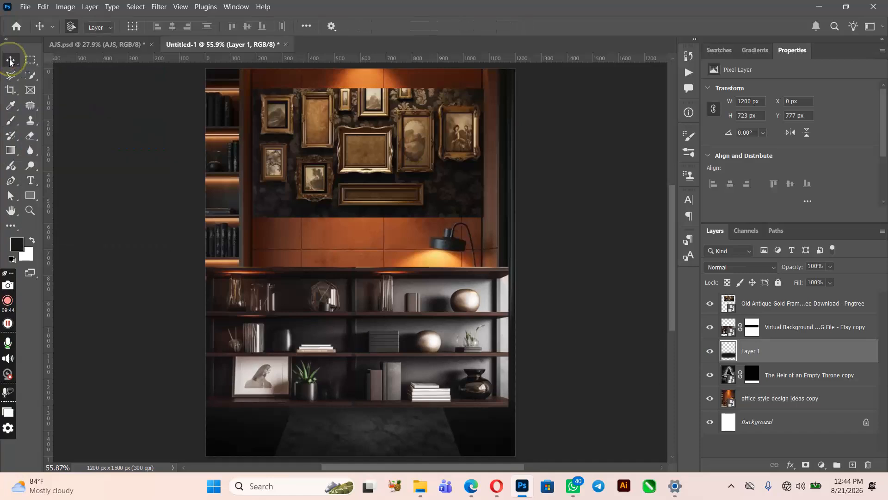
Add a new layer above the bookshelf and paint soft dark grey along its base with a 200 px brush to blend it into the floor.
{"action": "left_click", "coordinate": [789, 336]}
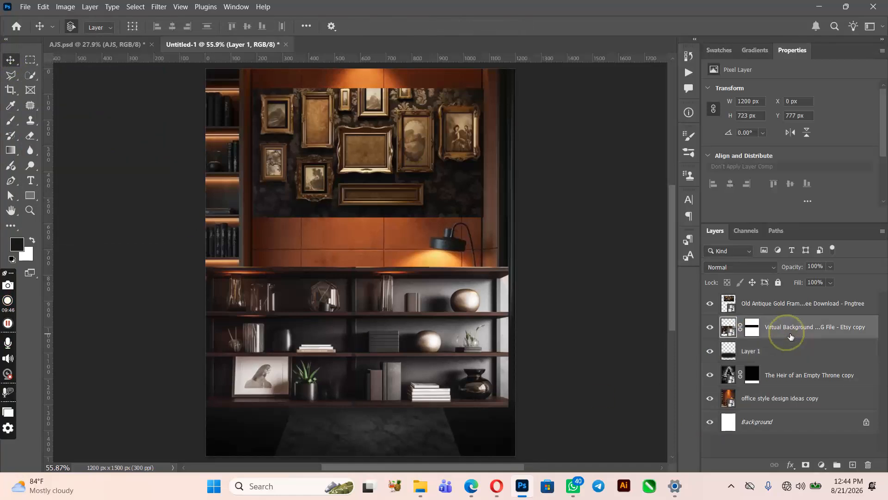
{"action": "left_click", "coordinate": [852, 465]}
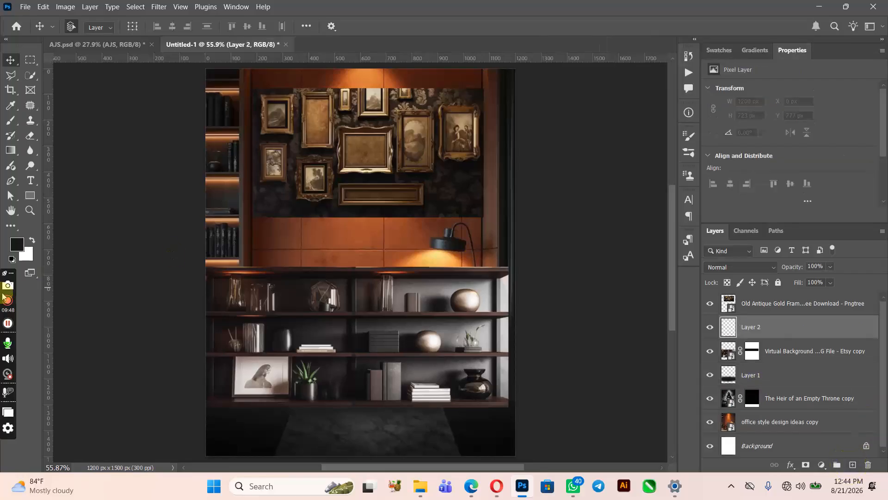
{"action": "left_click", "coordinate": [14, 122]}
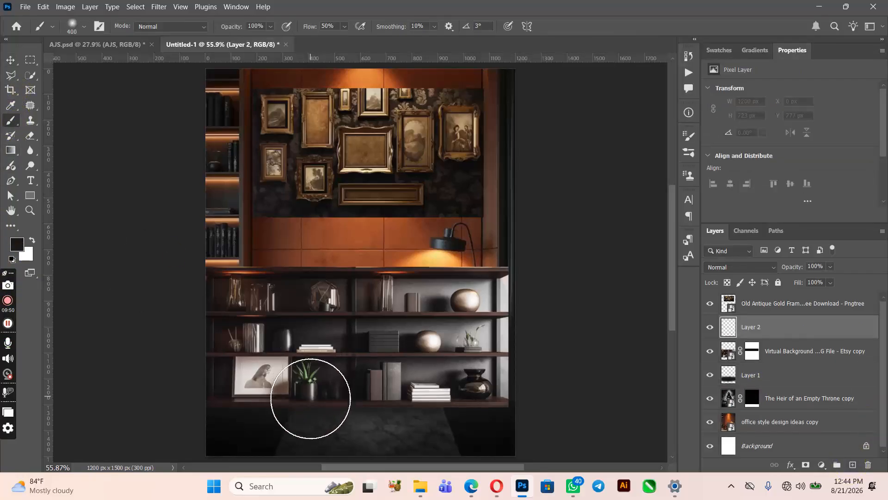
{"action": "key", "text": "bracketleft"}
{"action": "key", "text": "bracketleft"}
{"action": "mouse_move", "coordinate": [216, 412]}
{"action": "left_mouse_down"}
{"action": "mouse_move", "coordinate": [517, 405]}
{"action": "mouse_move", "coordinate": [204, 410]}
{"action": "mouse_move", "coordinate": [181, 402]}
{"action": "mouse_move", "coordinate": [519, 416]}
{"action": "mouse_move", "coordinate": [391, 389]}
{"action": "mouse_move", "coordinate": [517, 397]}
{"action": "left_mouse_up"}
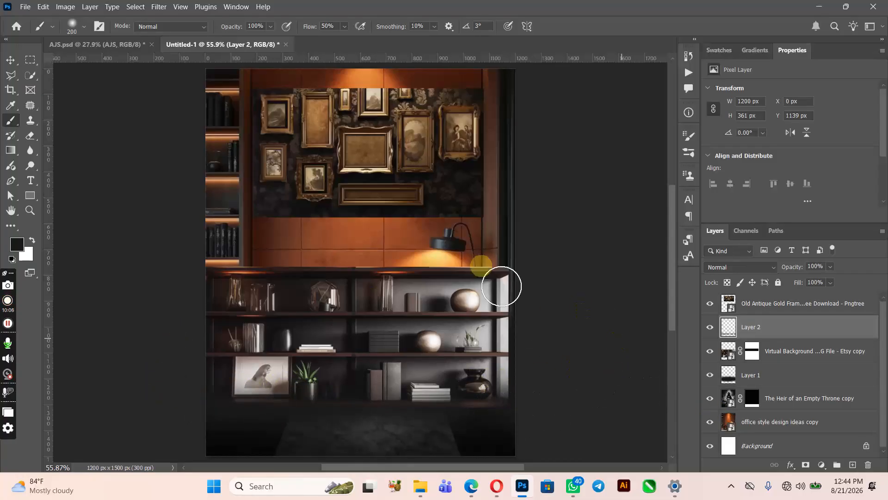
{"action": "left_click", "coordinate": [9, 60]}
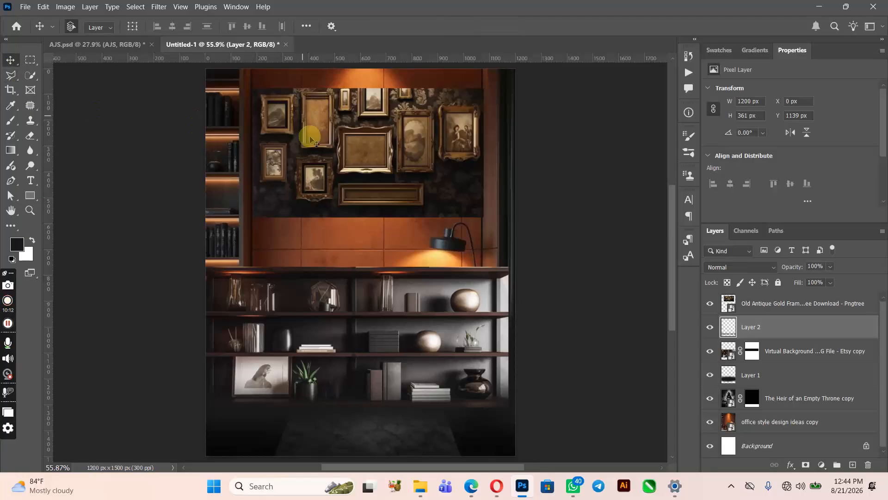
Open the antique frames layer's blending options and split the underlying-layer Blend If black point to 0 / 95.
{"action": "left_click_drag", "start_coordinate": [380, 175], "coordinate": [373, 149]}
{"action": "left_click_drag", "start_coordinate": [373, 159], "coordinate": [374, 156]}
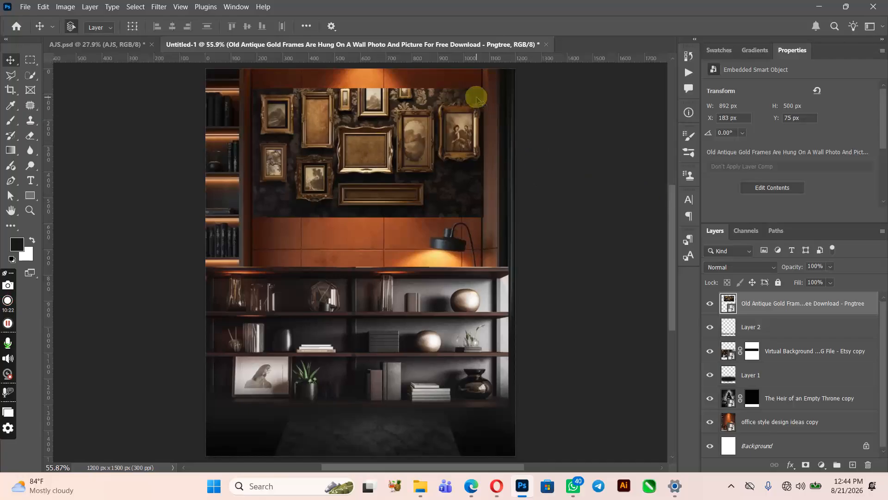
{"action": "double_click", "coordinate": [868, 308]}
{"action": "left_click", "coordinate": [869, 313]}
{"action": "double_click", "coordinate": [871, 303]}
{"action": "left_click", "coordinate": [871, 309]}
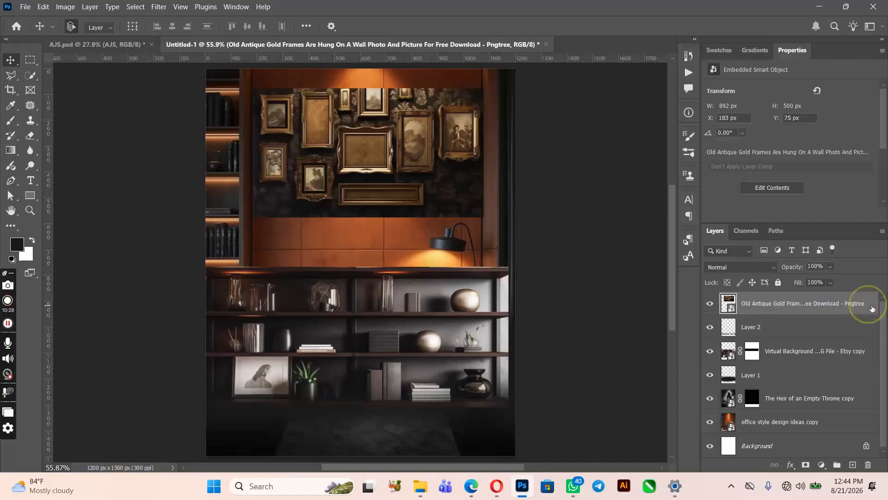
{"action": "double_click", "coordinate": [871, 307]}
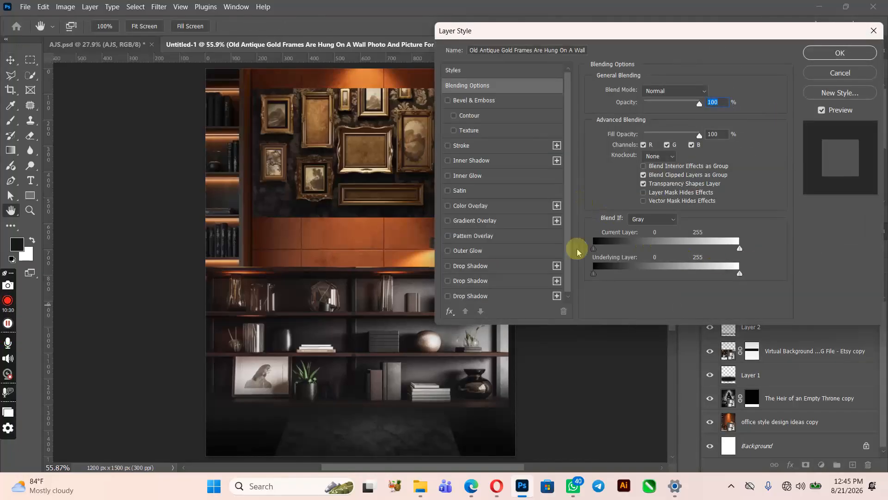
{"action": "left_click_drag", "start_coordinate": [427, 467], "coordinate": [453, 468]}
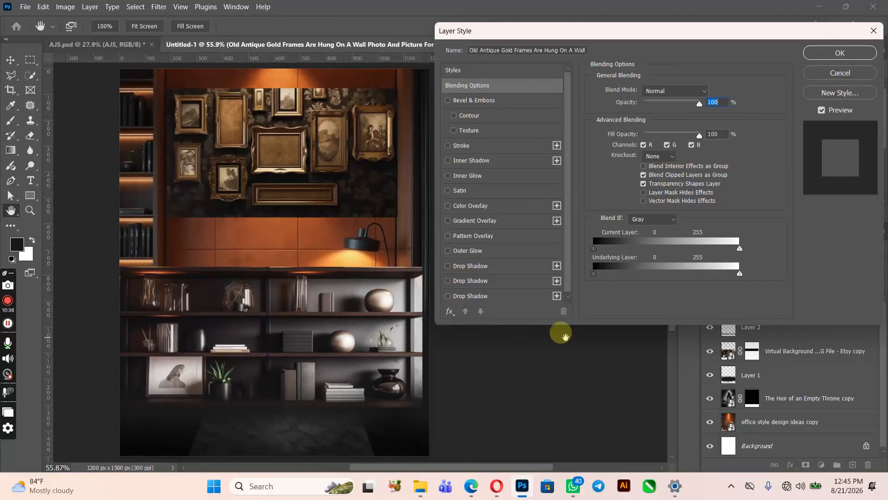
{"action": "key", "text": "alt"}
{"action": "left_click_drag", "start_coordinate": [596, 277], "coordinate": [640, 279]}
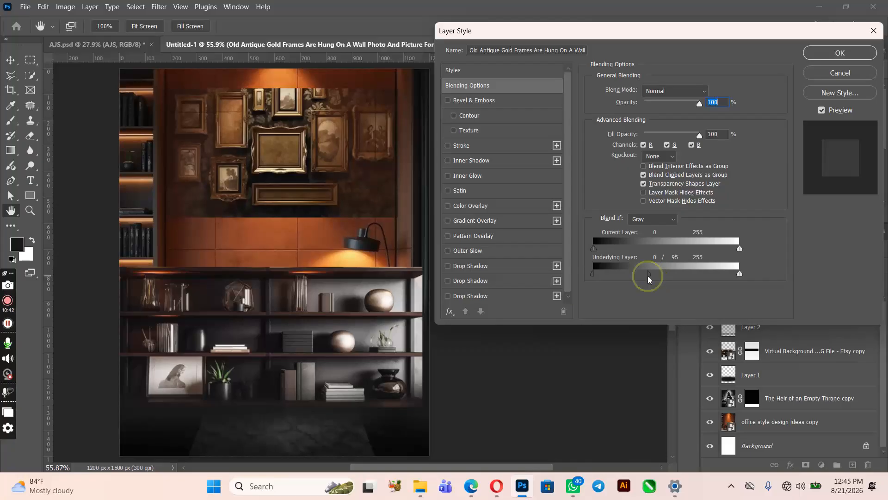
Set the frames' underlying-layer Blend If range to 0 / 104 for blacks and 170 / 255 for whites, and apply it.
{"action": "left_click_drag", "start_coordinate": [739, 277], "coordinate": [733, 276]}
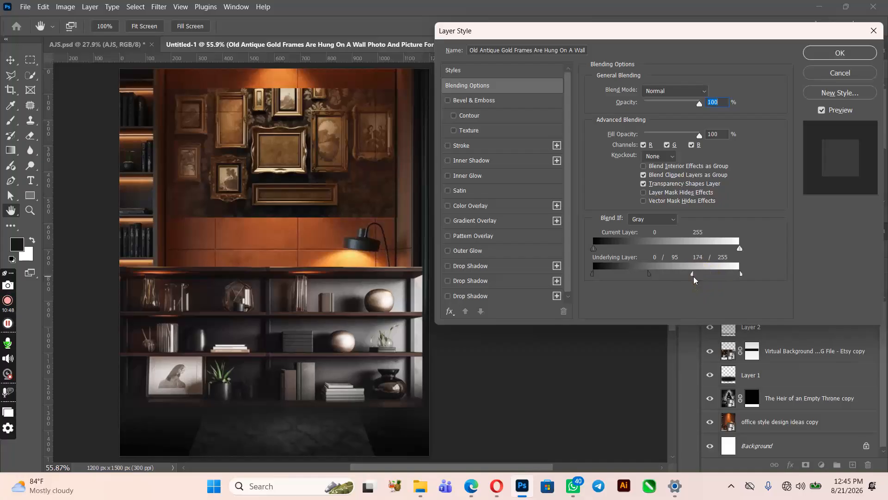
{"action": "left_click_drag", "start_coordinate": [694, 279], "coordinate": [685, 281]}
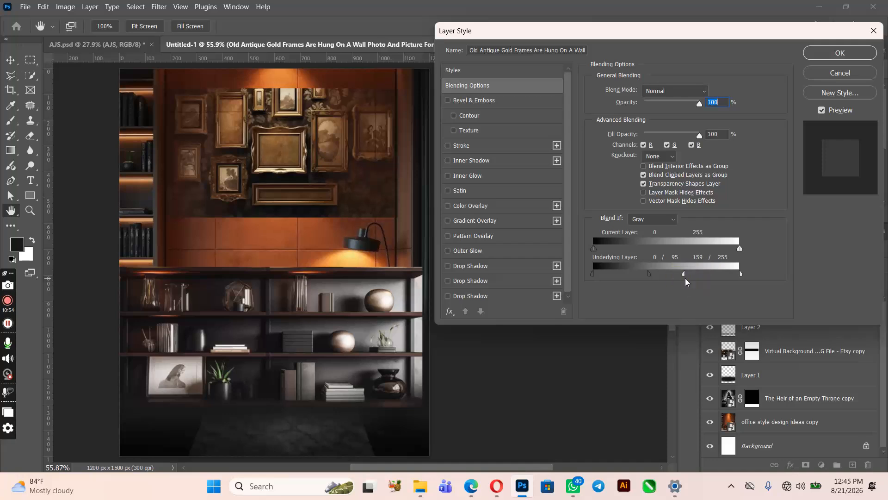
{"action": "left_click_drag", "start_coordinate": [683, 274], "coordinate": [686, 274]}
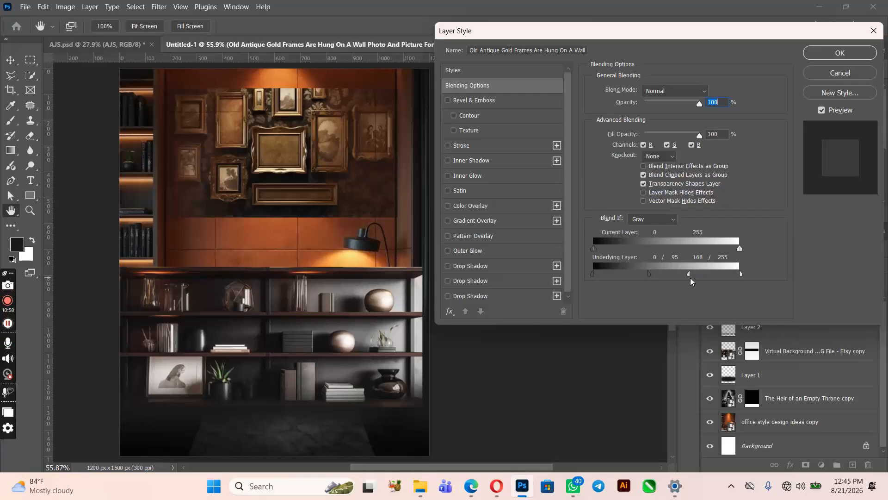
{"action": "left_click_drag", "start_coordinate": [692, 277], "coordinate": [654, 277]}
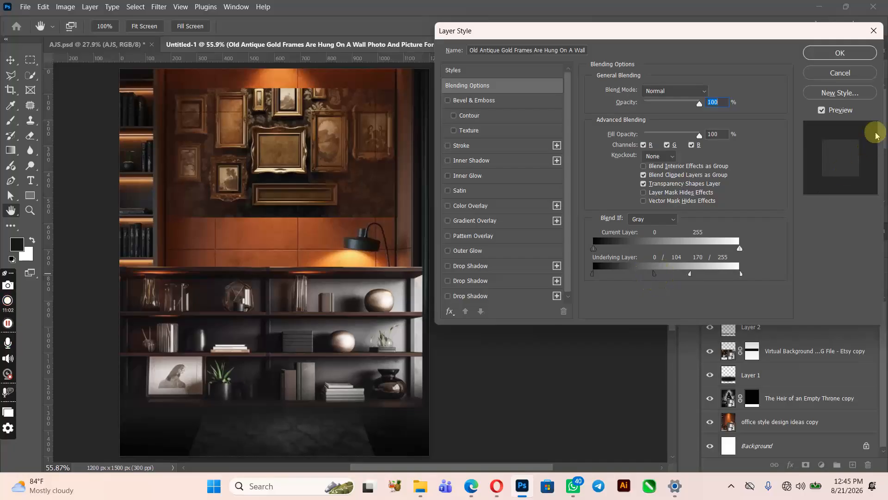
{"action": "left_click", "coordinate": [832, 54]}
Examine how the antique frames blend into the office wall at 100% zoom.
{"action": "left_click_drag", "start_coordinate": [446, 465], "coordinate": [407, 465]}
{"action": "key", "text": "ctrl+plus"}
{"action": "key", "text": "ctrl+plus"}
{"action": "key", "text": "ctrl+minus"}
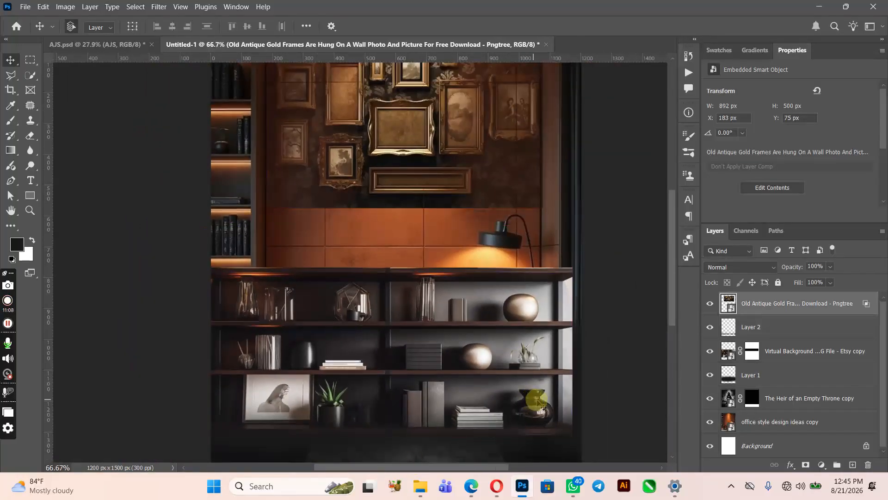
{"action": "scroll", "coordinate": [668, 272], "scroll_direction": "up", "scroll_amount": 4}
{"action": "scroll", "coordinate": [664, 281], "scroll_direction": "up", "scroll_amount": 2}
{"action": "key", "text": "ctrl+plus"}
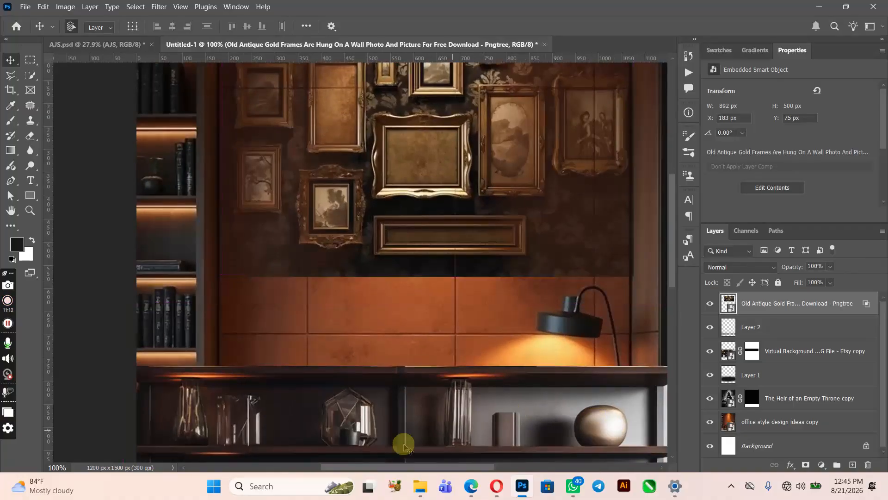
{"action": "left_click_drag", "start_coordinate": [347, 462], "coordinate": [359, 468]}
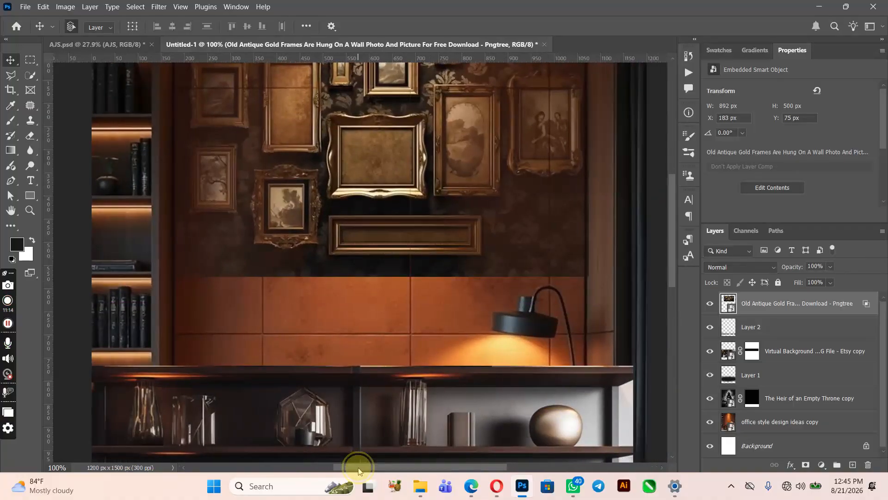
{"action": "left_click_drag", "start_coordinate": [668, 258], "coordinate": [671, 236]}
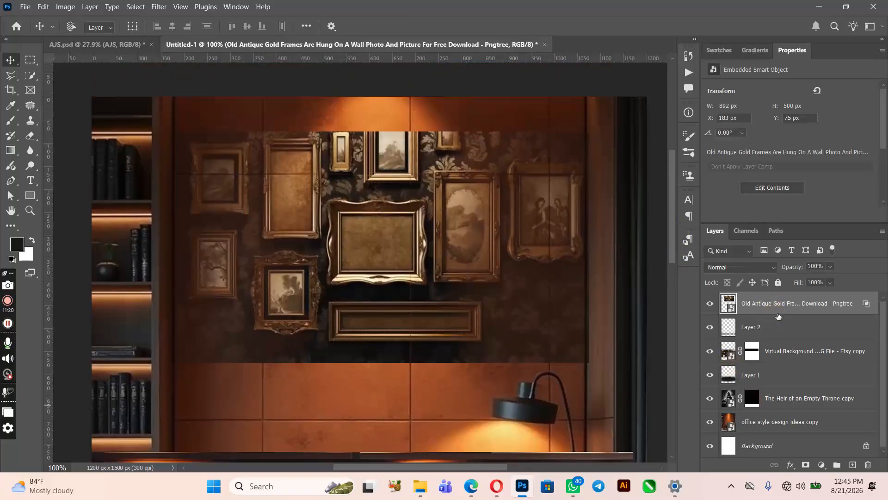
Duplicate the antique frames layer and reset the copy's underlying-layer Blend If range to 0 and 255.
{"action": "key", "text": "ctrl+j"}
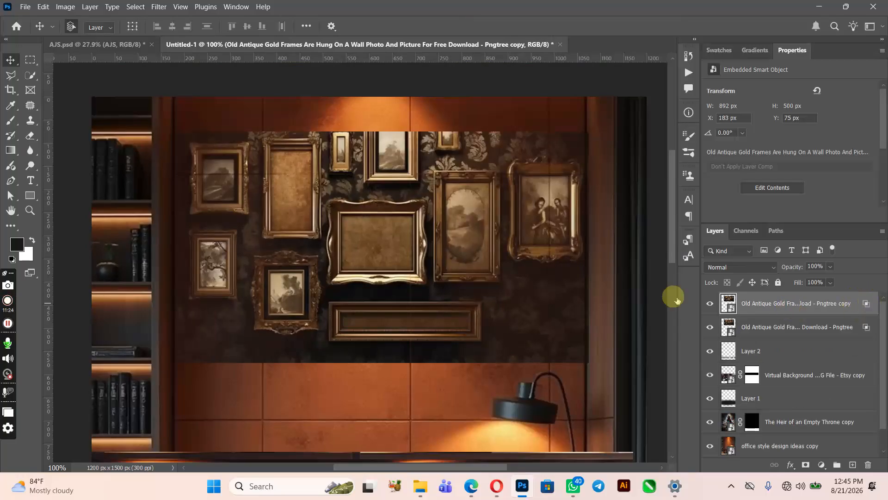
{"action": "double_click", "coordinate": [817, 336]}
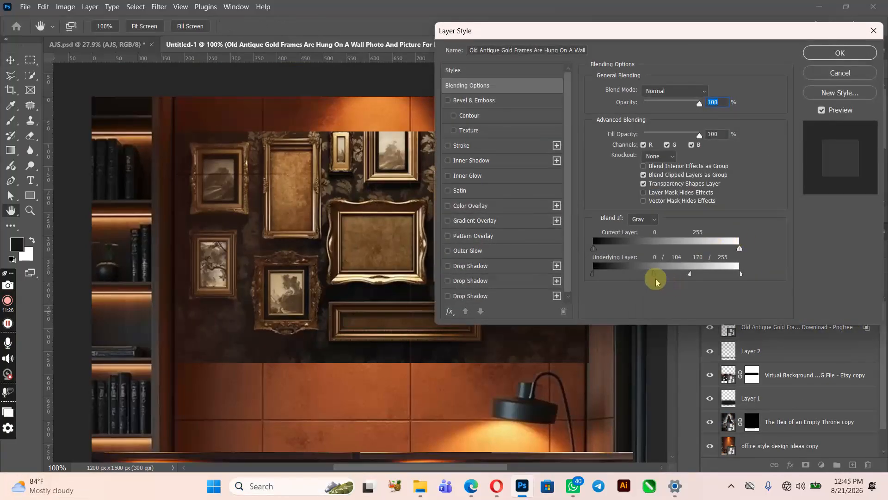
{"action": "left_click_drag", "start_coordinate": [653, 274], "coordinate": [592, 273]}
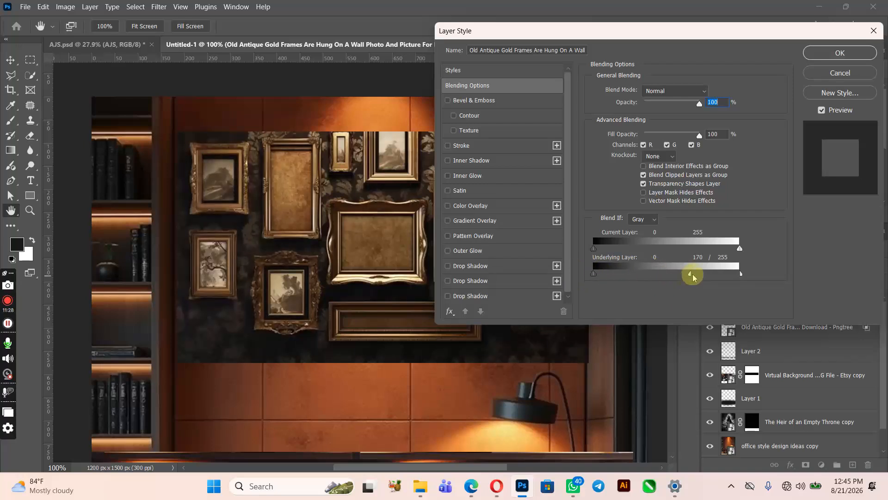
{"action": "left_click", "coordinate": [835, 54]}
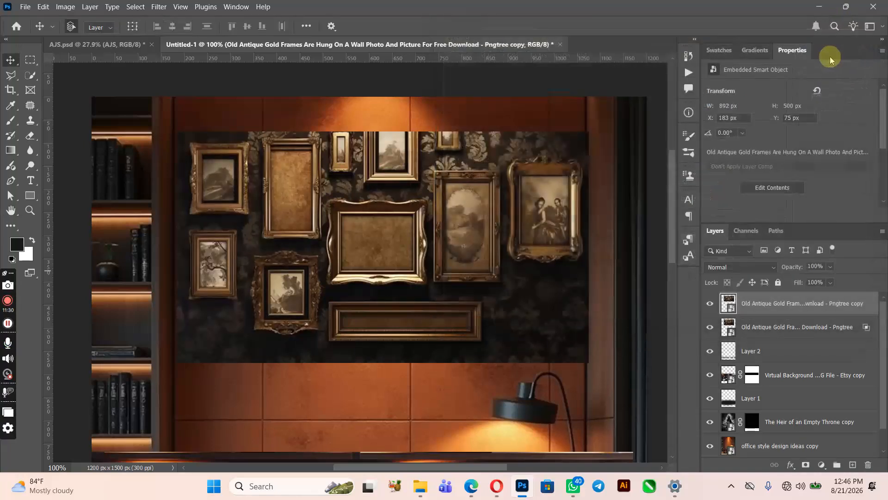
Try the duplicate frames layer in Lighten mode with its lower edge masked by a soft 200 px brush, and delete the duplicate.
{"action": "left_click", "coordinate": [768, 268]}
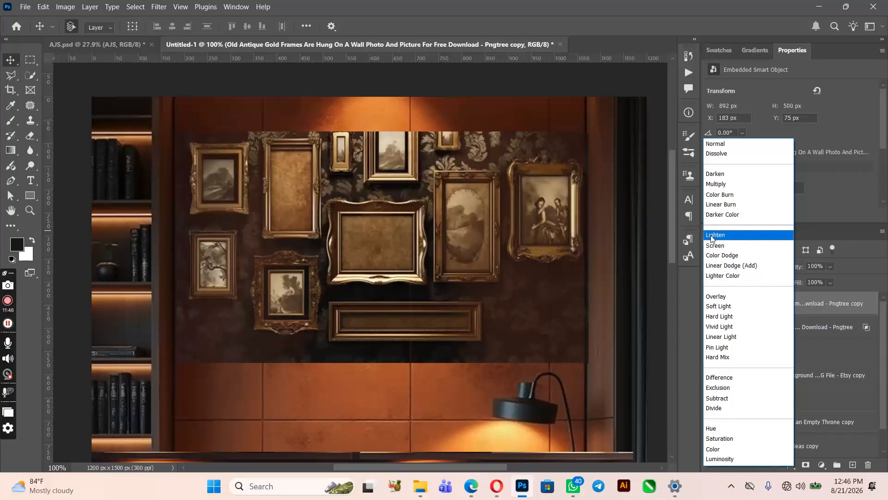
{"action": "left_click", "coordinate": [715, 235]}
{"action": "left_click", "coordinate": [807, 465]}
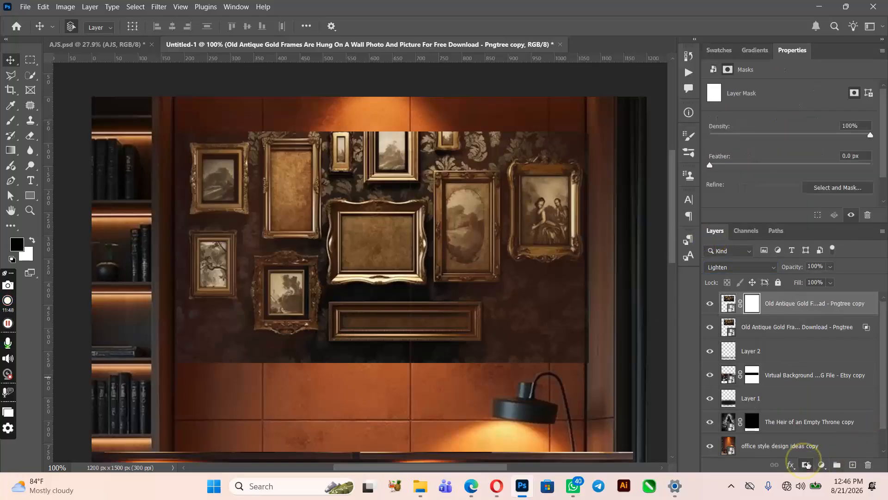
{"action": "key", "text": "b"}
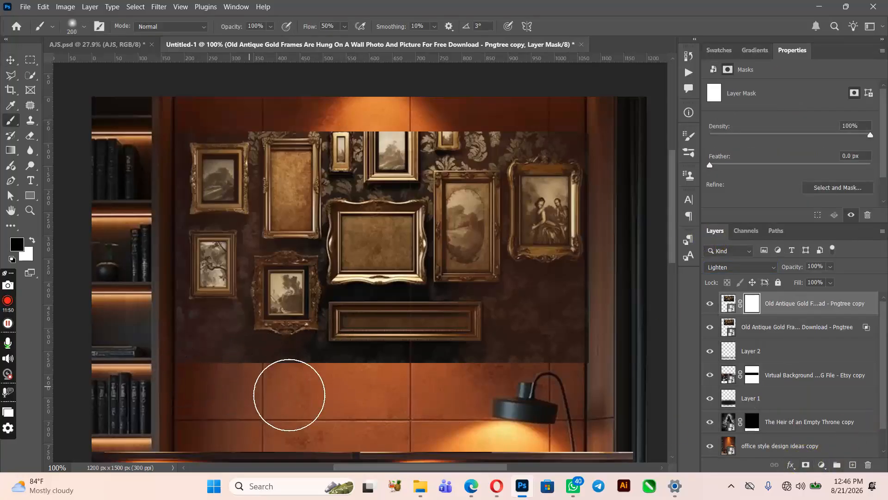
{"action": "left_click_drag", "start_coordinate": [222, 370], "coordinate": [578, 370]}
{"action": "key", "text": "Delete"}
{"action": "key", "text": "Delete"}
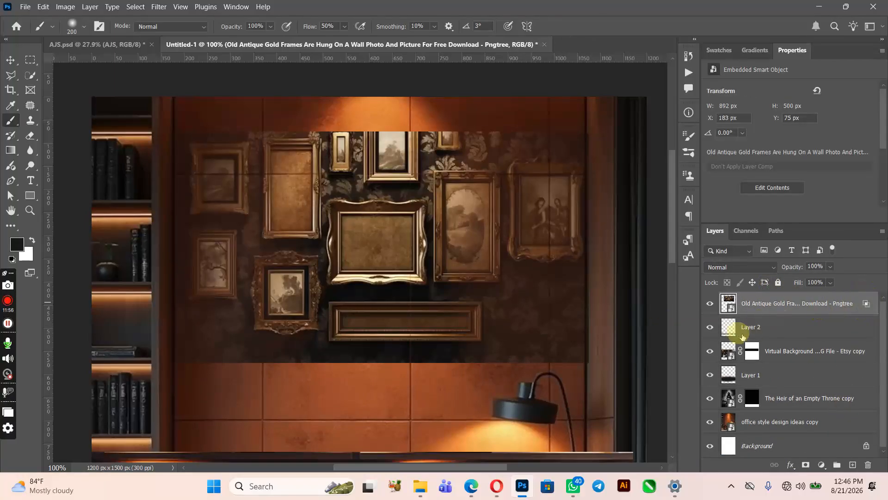
{"action": "double_click", "coordinate": [841, 300]}
{"action": "left_click_drag", "start_coordinate": [655, 277], "coordinate": [624, 277]}
{"action": "left_click_drag", "start_coordinate": [692, 277], "coordinate": [712, 277]}
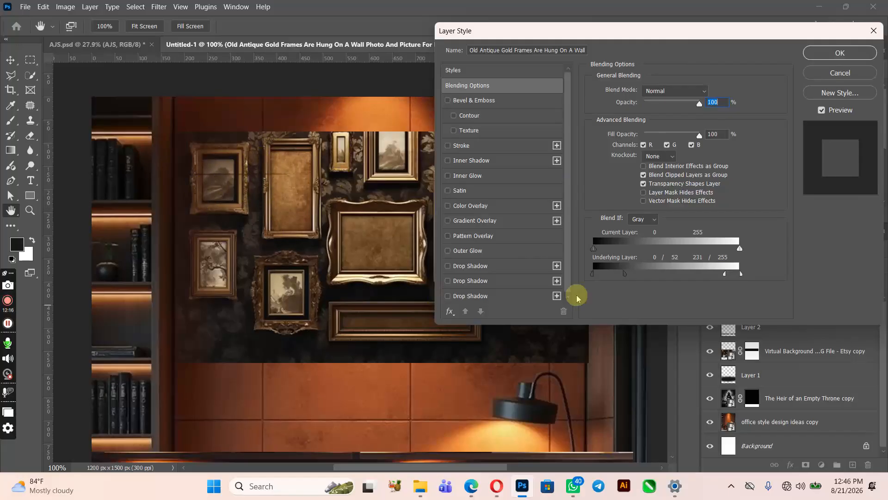
{"action": "mouse_move", "coordinate": [624, 278]}
{"action": "left_mouse_down"}
{"action": "mouse_move", "coordinate": [734, 274]}
{"action": "mouse_move", "coordinate": [628, 274]}
{"action": "left_mouse_up"}
{"action": "left_click", "coordinate": [851, 70]}
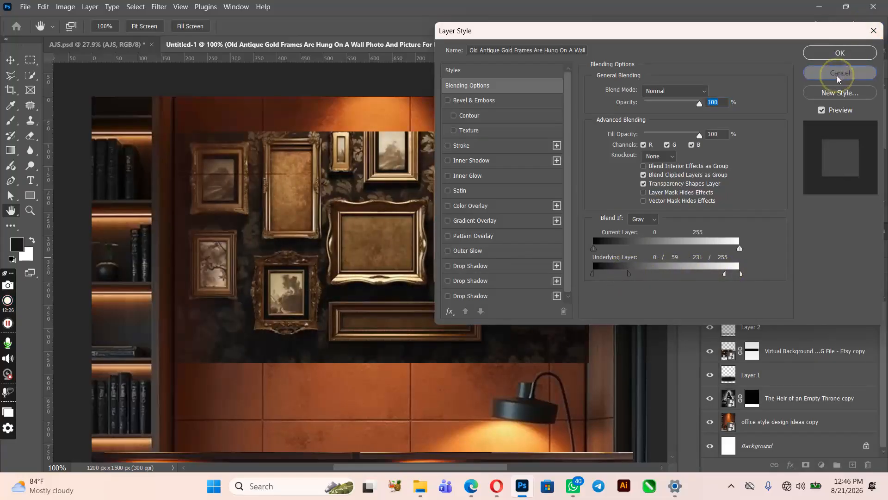
Hide the antique frames layer and rasterize the office wall layer.
{"action": "left_click", "coordinate": [710, 304]}
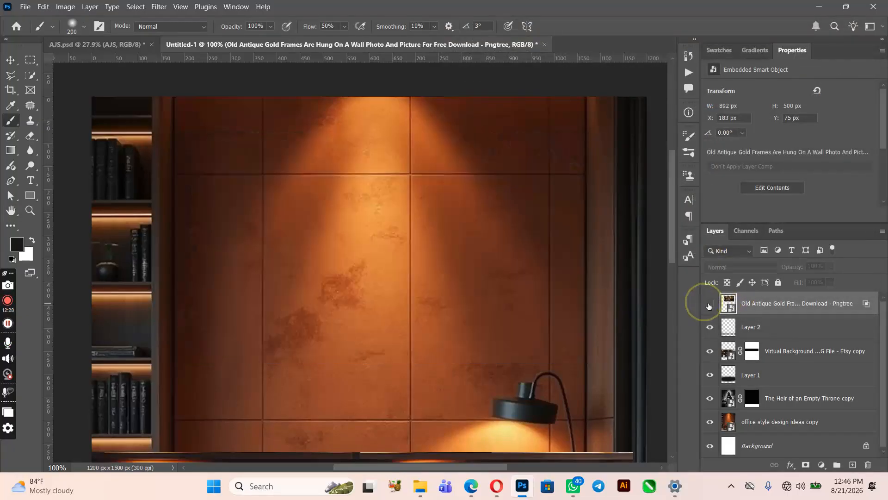
{"action": "left_click", "coordinate": [786, 422]}
{"action": "right_click", "coordinate": [790, 422]}
{"action": "left_click", "coordinate": [793, 387]}
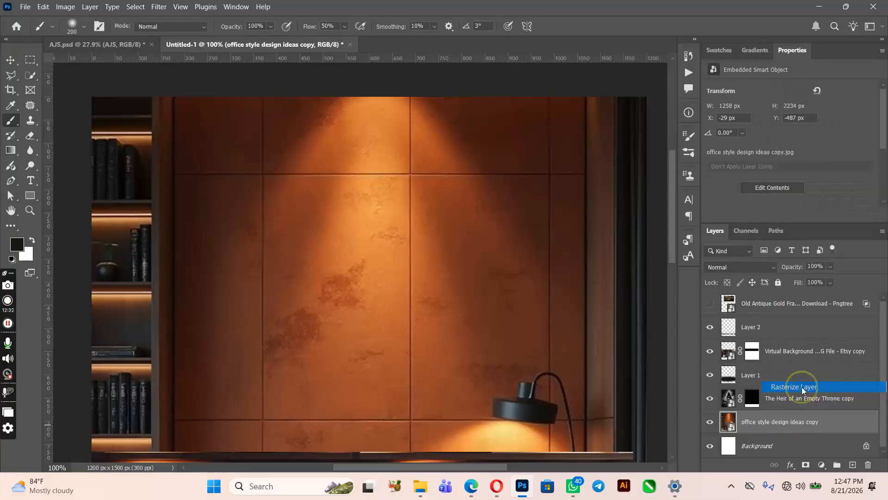
Remove the leftmost full-height panel groove in the office wall with a polygonal selection and a Content-Aware fill at 100% opacity, and deselect.
{"action": "left_click", "coordinate": [11, 76]}
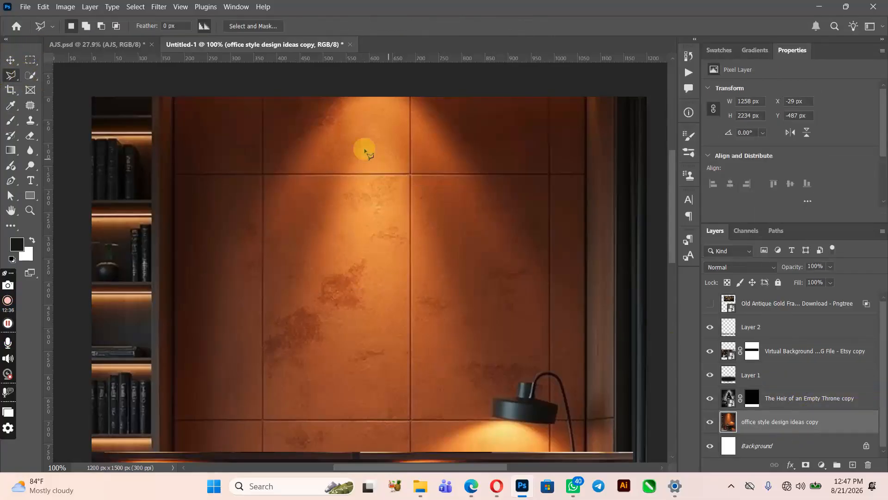
{"action": "left_click", "coordinate": [246, 89]}
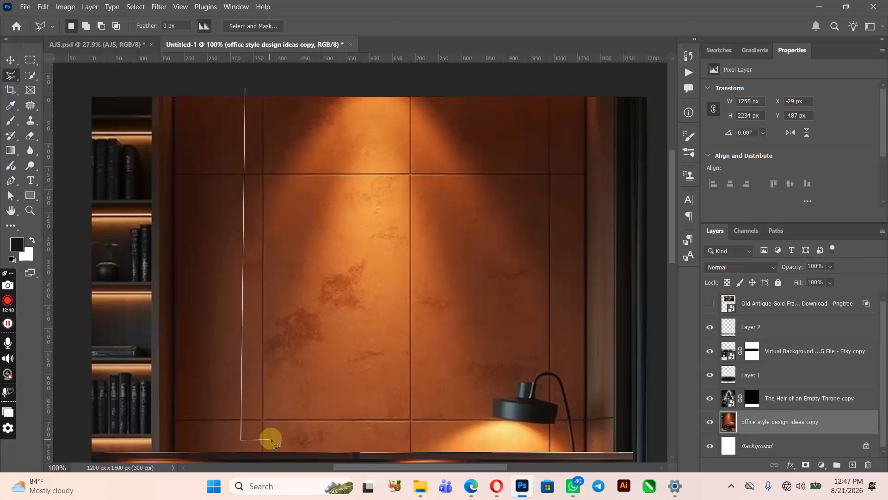
{"action": "left_click", "coordinate": [290, 438]}
{"action": "left_click", "coordinate": [291, 84]}
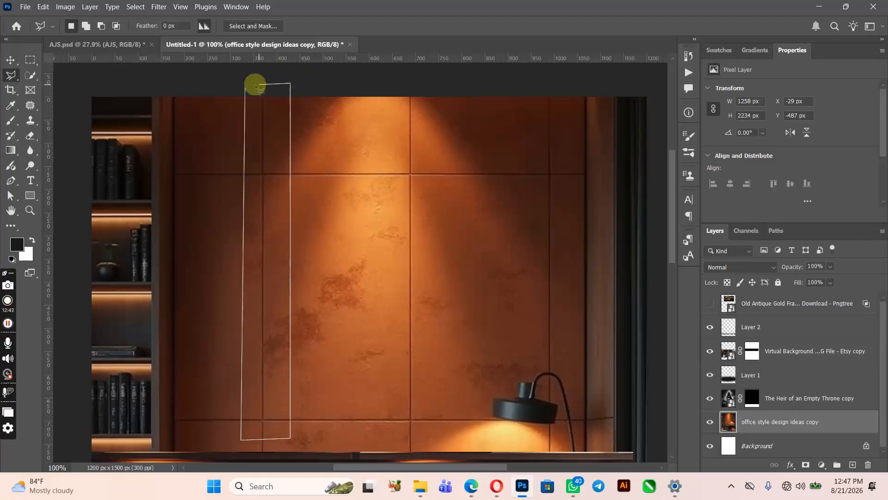
{"action": "left_click", "coordinate": [246, 89]}
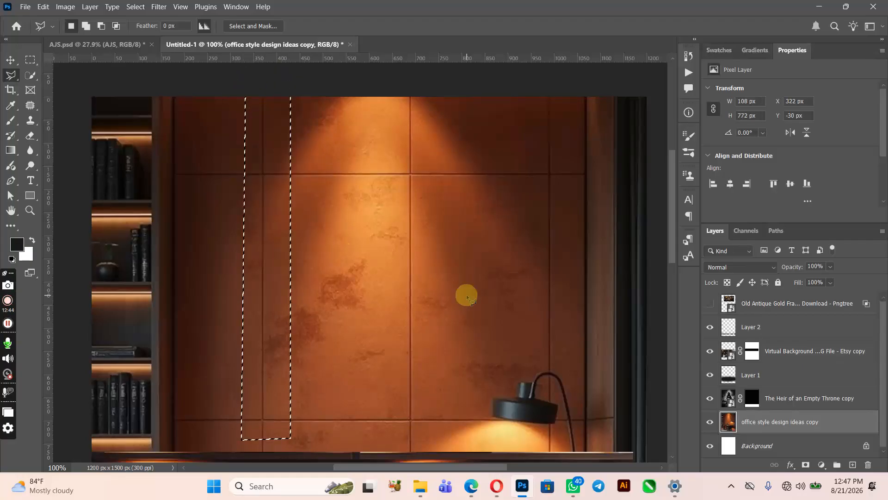
{"action": "key", "text": "shift+F5"}
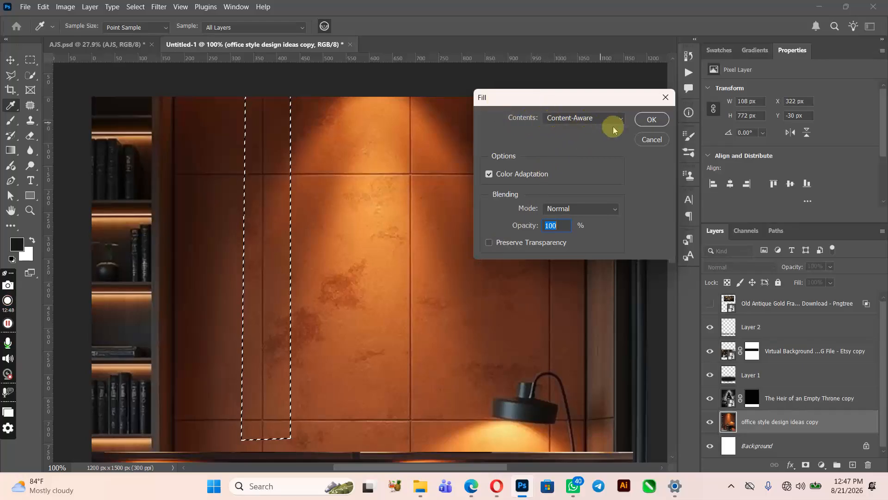
{"action": "left_click", "coordinate": [654, 121]}
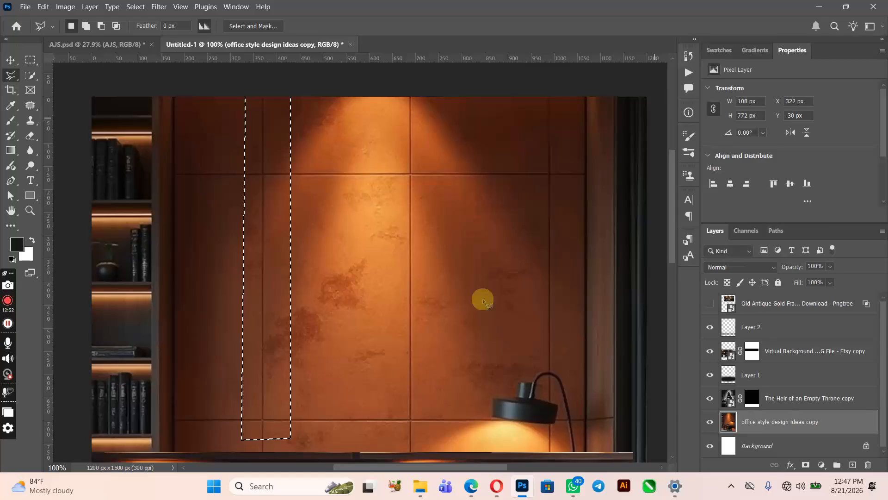
{"action": "key", "text": "ctrl+d"}
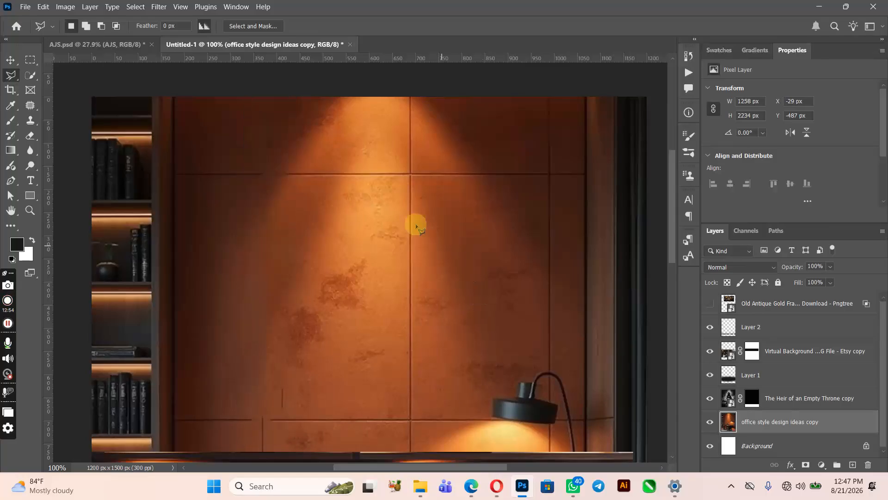
Remove the upper horizontal panel groove in the office wall with a polygonal selection and a Content-Aware fill.
{"action": "left_click", "coordinate": [173, 164]}
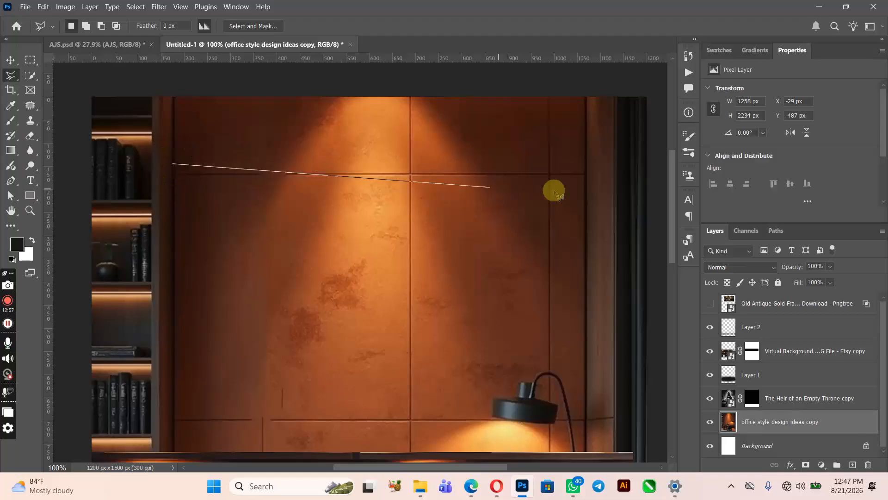
{"action": "left_click", "coordinate": [592, 163]}
{"action": "left_click", "coordinate": [589, 189]}
{"action": "left_click", "coordinate": [169, 187]}
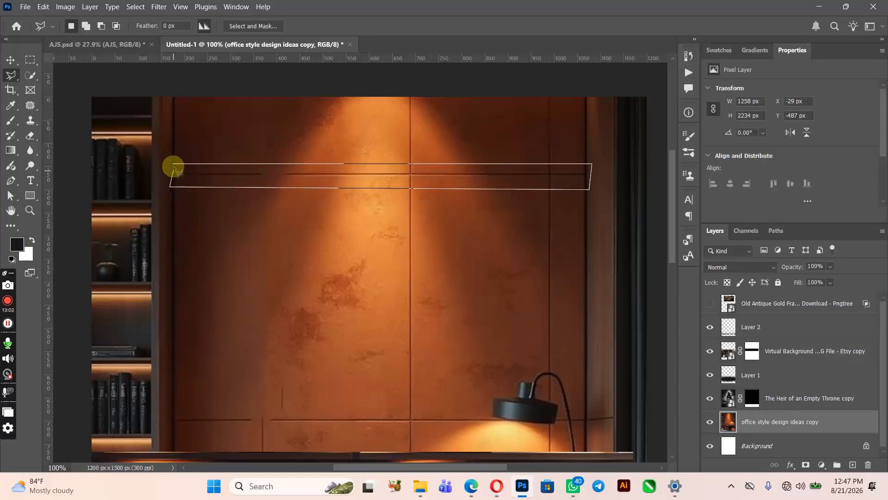
{"action": "left_click", "coordinate": [174, 166]}
{"action": "key", "text": "shift+BackSpace"}
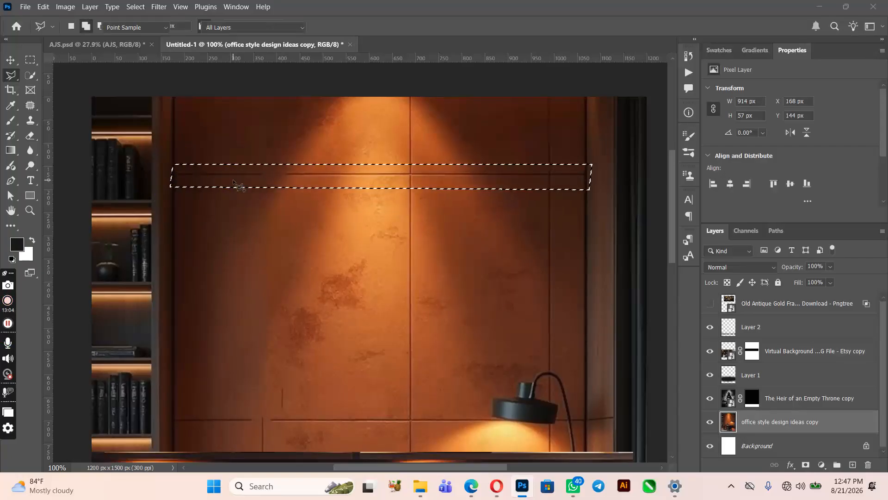
{"action": "key", "text": "Return"}
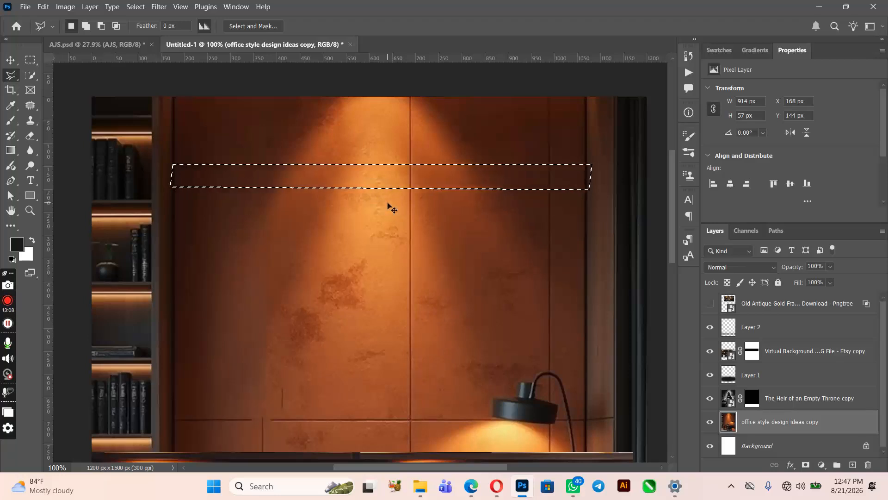
Remove the central vertical panel groove in the office wall with a polygonal selection and a Content-Aware fill, and deselect.
{"action": "left_click", "coordinate": [401, 93]}
{"action": "left_click", "coordinate": [393, 324]}
{"action": "key", "text": "BackSpace"}
{"action": "left_click", "coordinate": [402, 441]}
{"action": "left_click", "coordinate": [428, 438]}
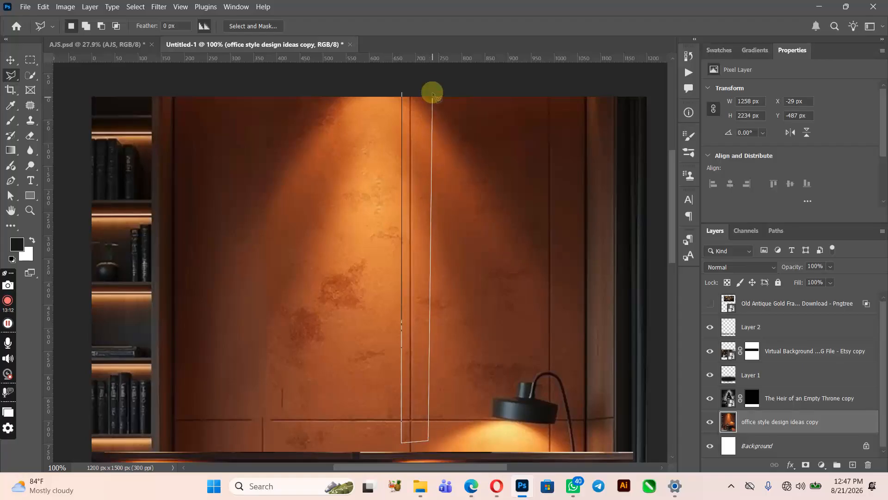
{"action": "left_click", "coordinate": [401, 91]}
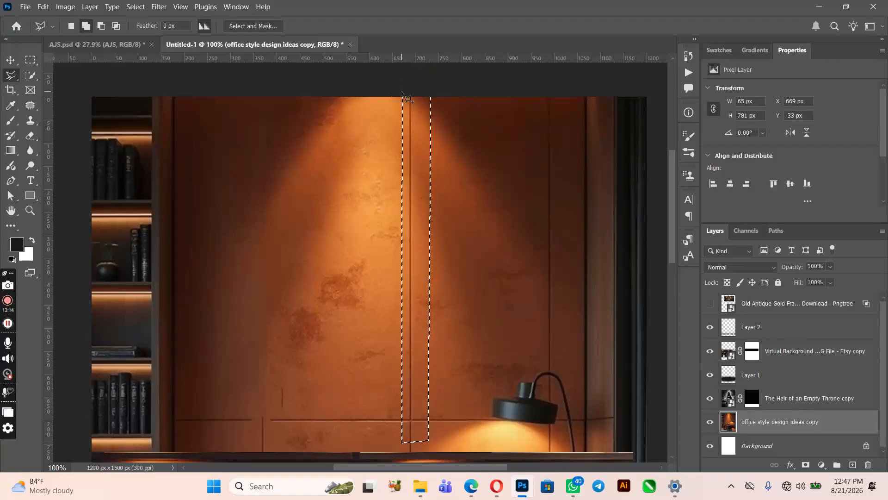
{"action": "key", "text": "shift+F5"}
{"action": "key", "text": "Return"}
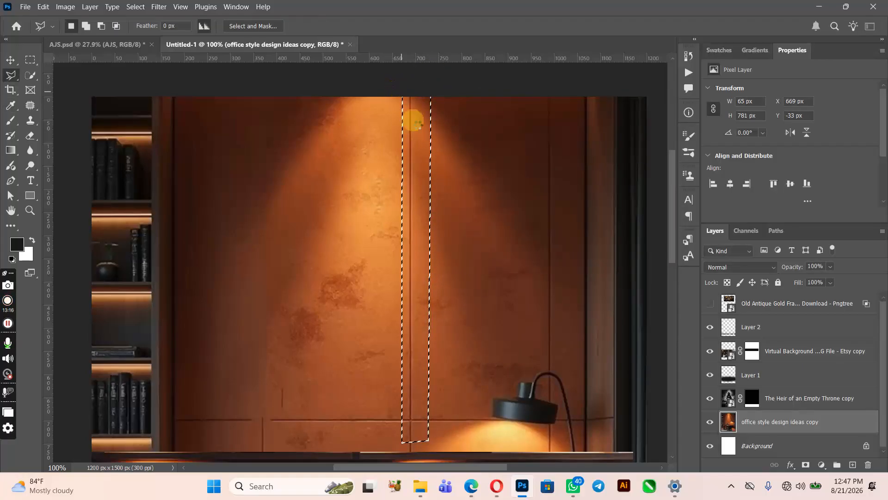
{"action": "key", "text": "ctrl+d"}
Content-Aware fill a polygonal selection around the vertical groove above the desk lamp, and deselect.
{"action": "left_click", "coordinate": [543, 91]}
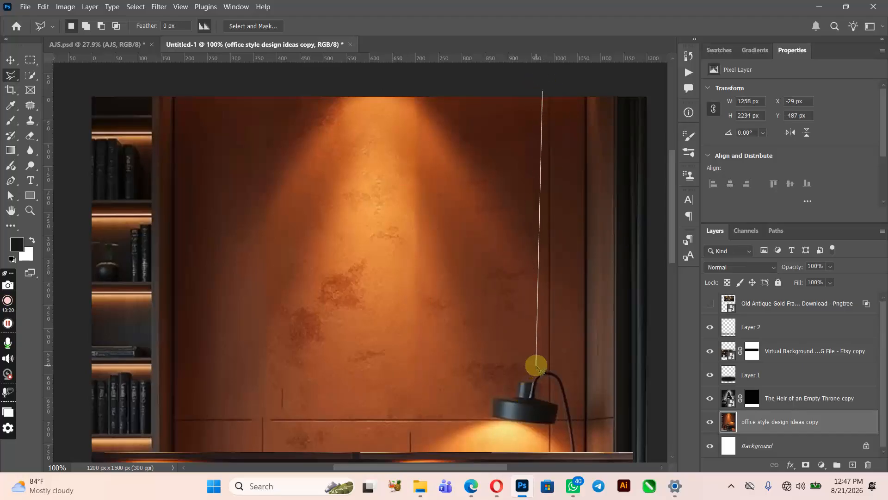
{"action": "left_click", "coordinate": [565, 363]}
{"action": "left_click", "coordinate": [568, 82]}
{"action": "left_click", "coordinate": [544, 91]}
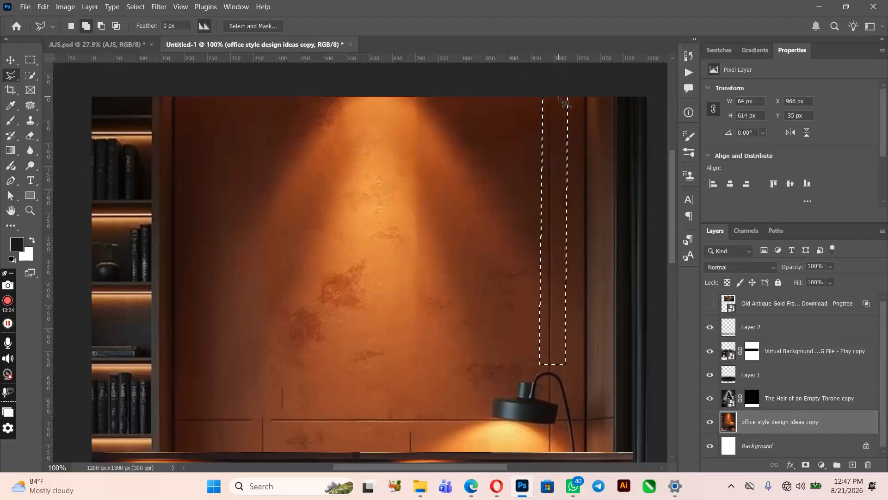
{"action": "key", "text": "shift+F5"}
{"action": "key", "text": "Return"}
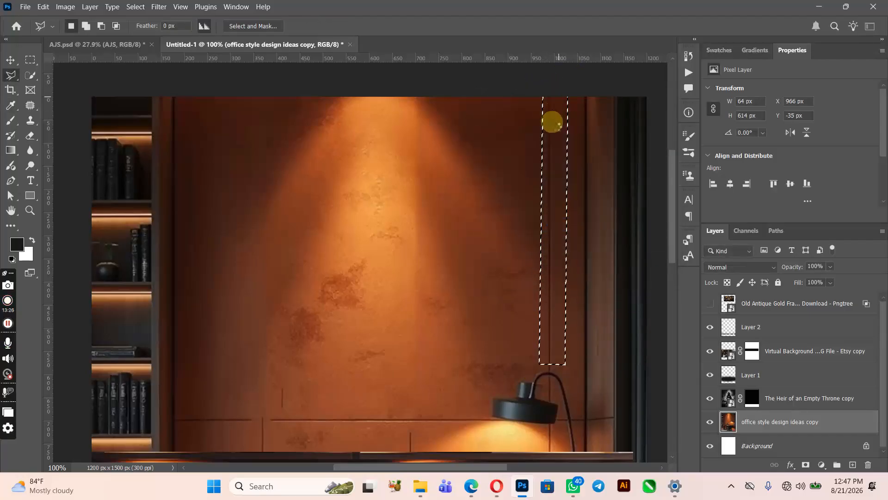
{"action": "left_click", "coordinate": [10, 60]}
{"action": "key", "text": "ctrl+d"}
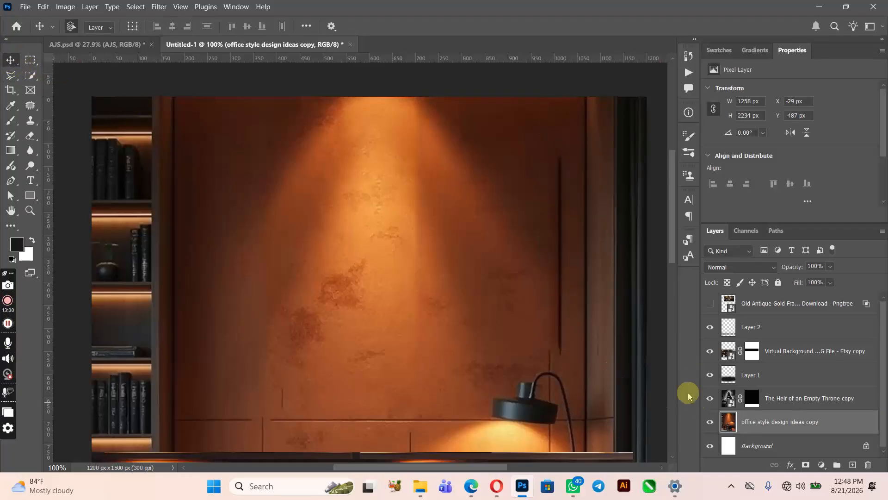
Check the wall with the antique frames shown, hide them again, and Content-Aware fill the dark vertical streak above the lamp.
{"action": "left_click", "coordinate": [709, 305]}
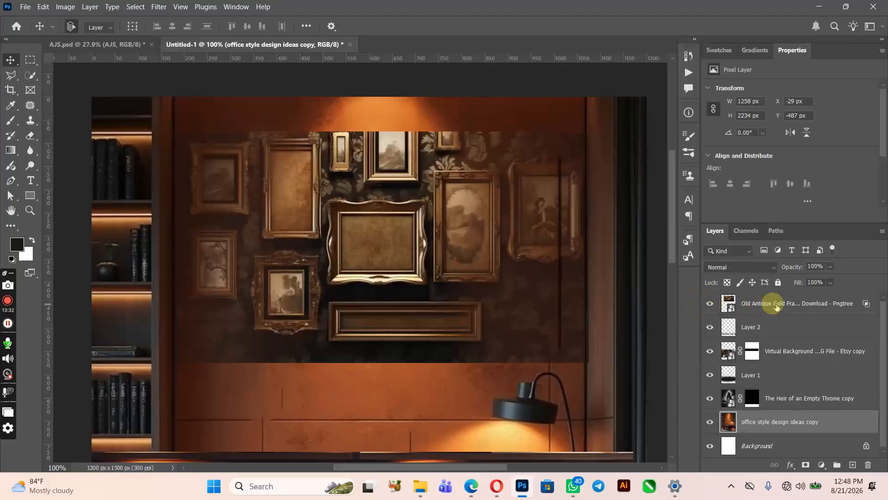
{"action": "left_click", "coordinate": [709, 305]}
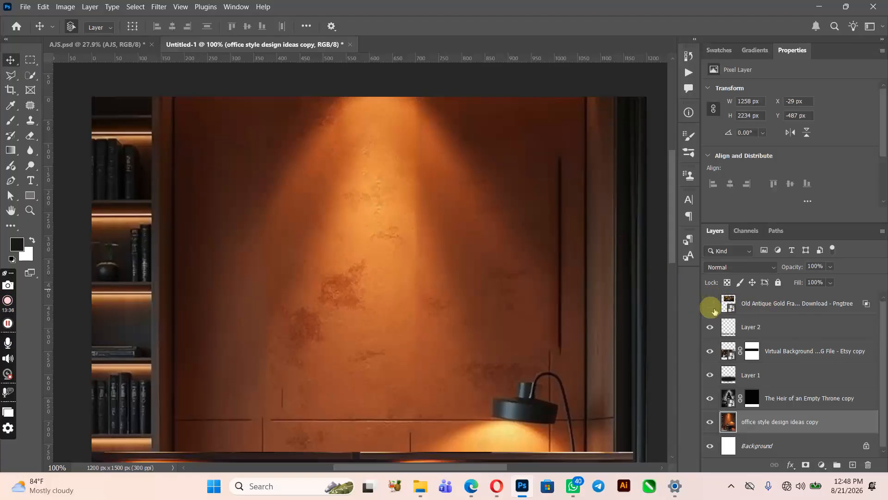
{"action": "left_click", "coordinate": [710, 304]}
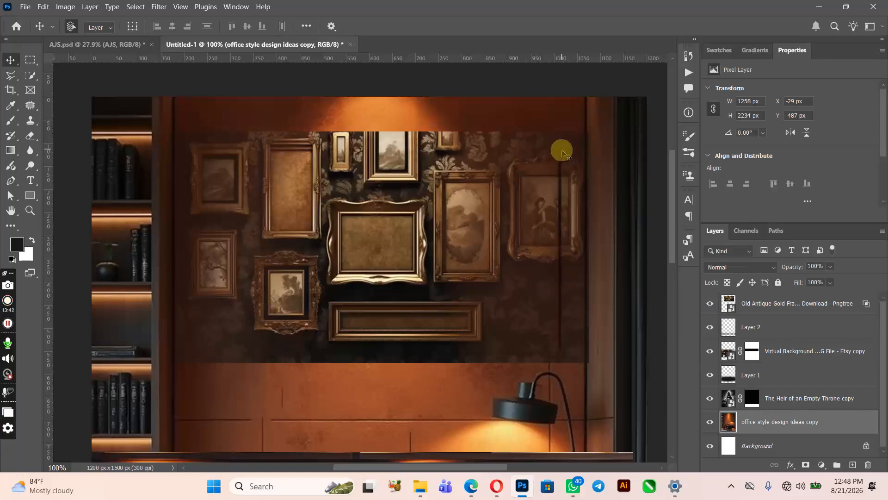
{"action": "left_click", "coordinate": [713, 304]}
{"action": "left_click", "coordinate": [11, 77]}
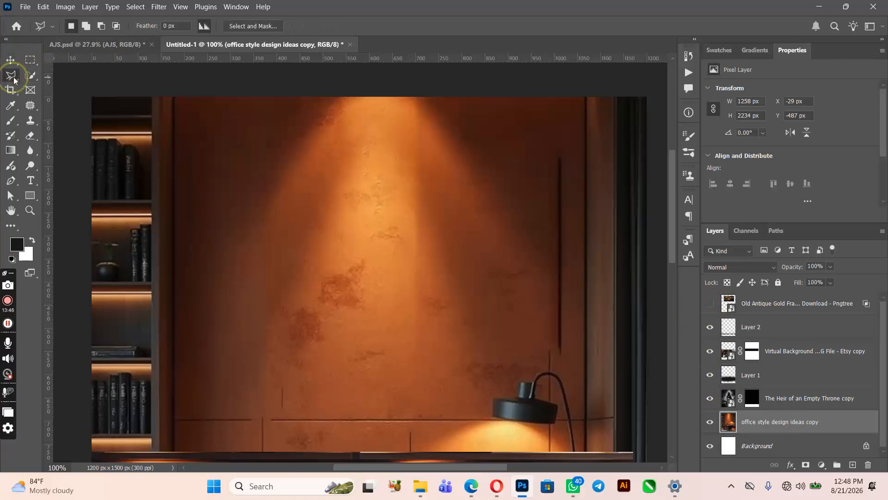
{"action": "left_click", "coordinate": [552, 143]}
{"action": "left_click", "coordinate": [555, 356]}
{"action": "left_click", "coordinate": [569, 363]}
{"action": "left_click", "coordinate": [572, 159]}
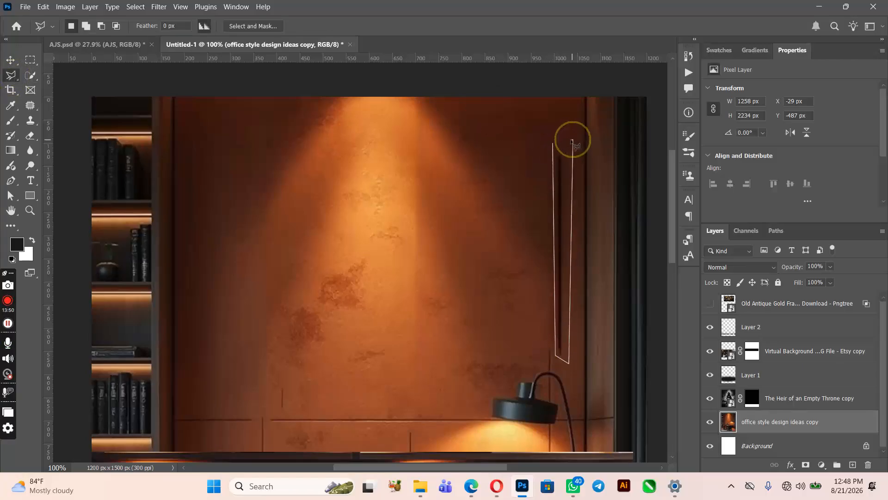
{"action": "double_click", "coordinate": [572, 140]}
{"action": "key", "text": "shift+F5"}
{"action": "key", "text": "Return"}
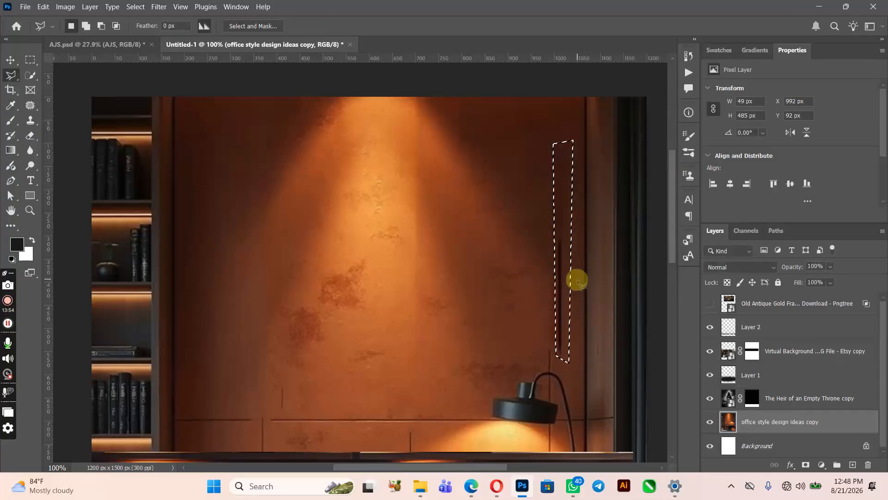
{"action": "key", "text": "ctrl+d"}
Remove the remaining lower part of the dark streak above the lamp with a polygonal selection and a Content-Aware fill at 100% opacity.
{"action": "left_click", "coordinate": [550, 236]}
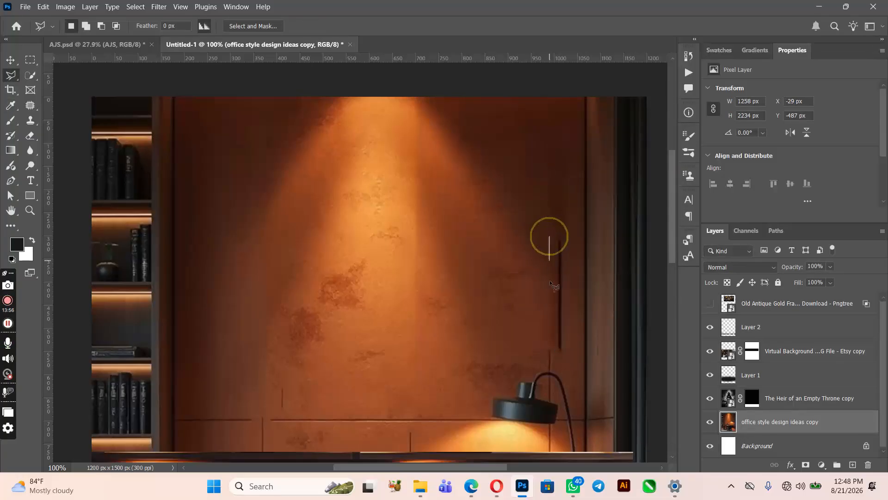
{"action": "left_click", "coordinate": [550, 355]}
{"action": "left_click", "coordinate": [568, 366]}
{"action": "left_click", "coordinate": [576, 230]}
{"action": "left_click", "coordinate": [549, 237]}
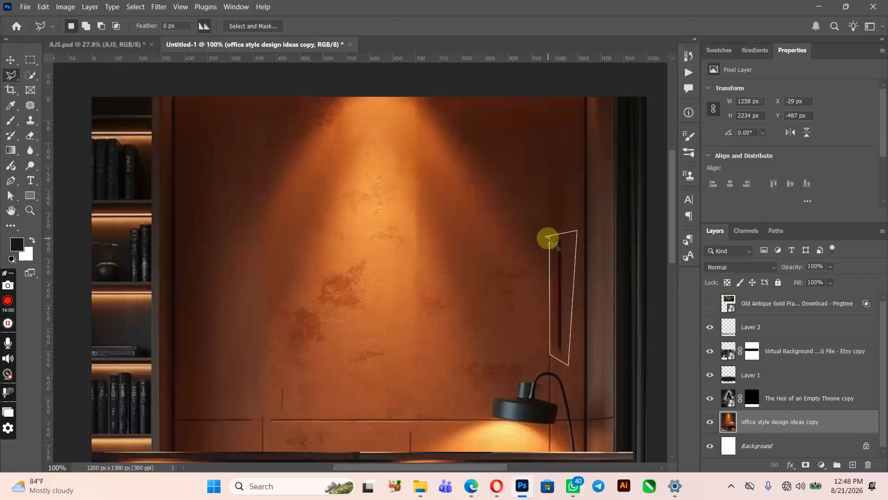
{"action": "key", "text": "shift+BackSpace"}
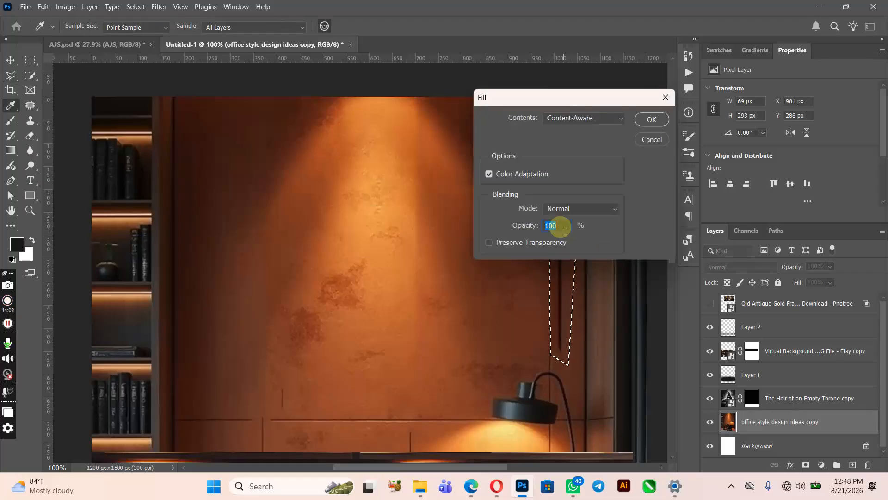
{"action": "key", "text": "Return"}
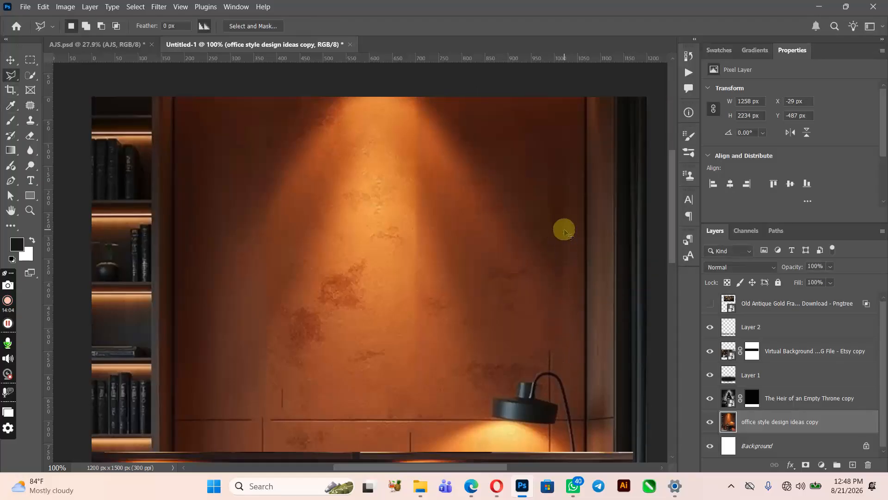
Show the antique frames layer, keep its Blend If settings, and add a white layer mask to it.
{"action": "left_click", "coordinate": [10, 59]}
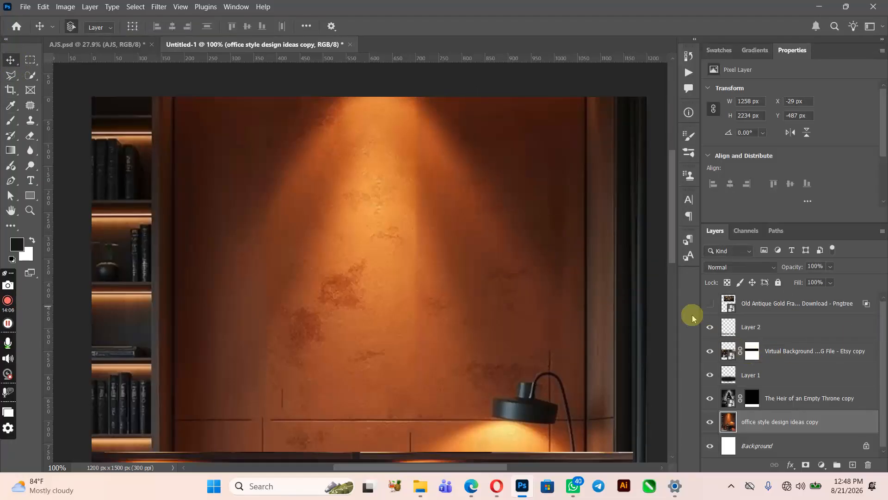
{"action": "left_click", "coordinate": [710, 306]}
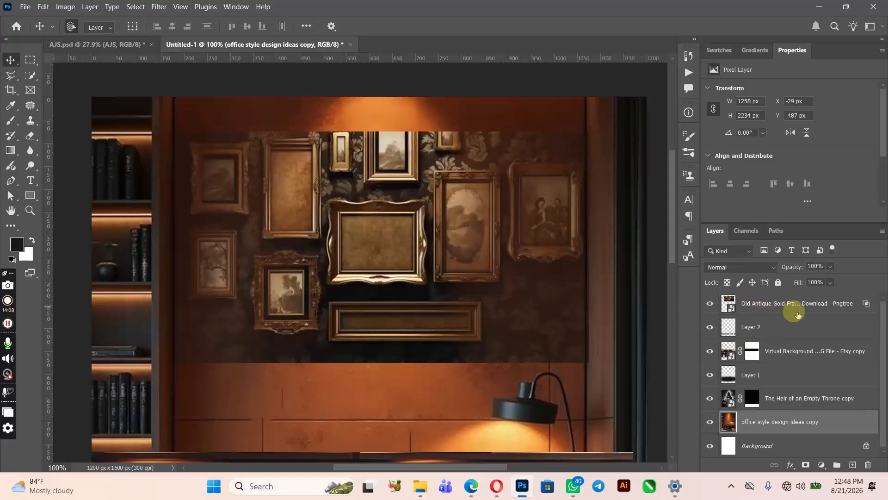
{"action": "double_click", "coordinate": [867, 305]}
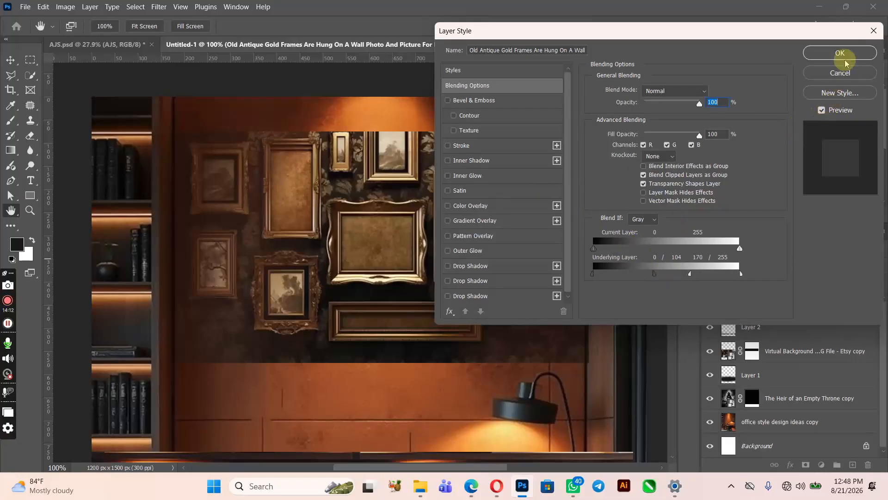
{"action": "left_click", "coordinate": [843, 54]}
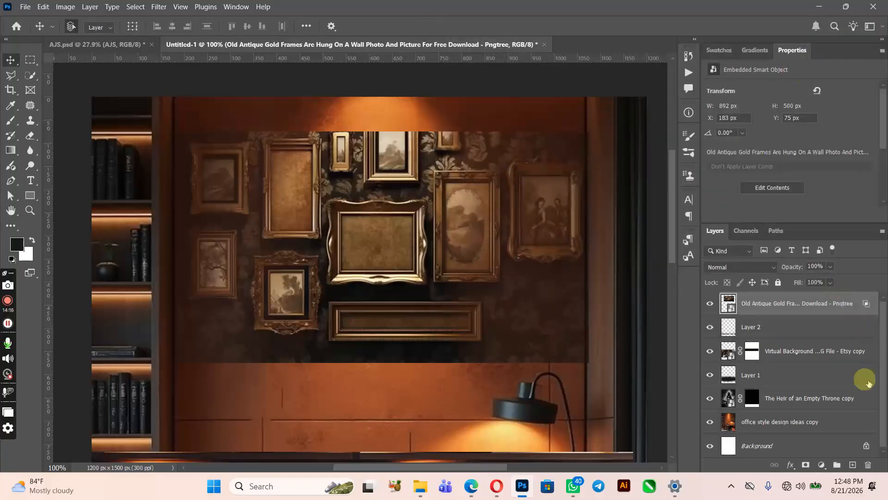
{"action": "left_click", "coordinate": [805, 465]}
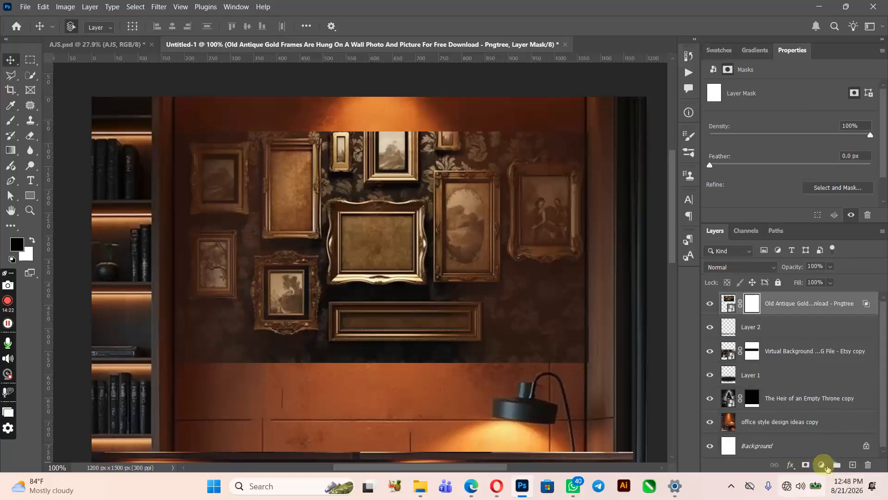
Fade the lower-left edge of the antique frames image on its mask with a soft black 200 px brush at 33% flow.
{"action": "left_click", "coordinate": [11, 122]}
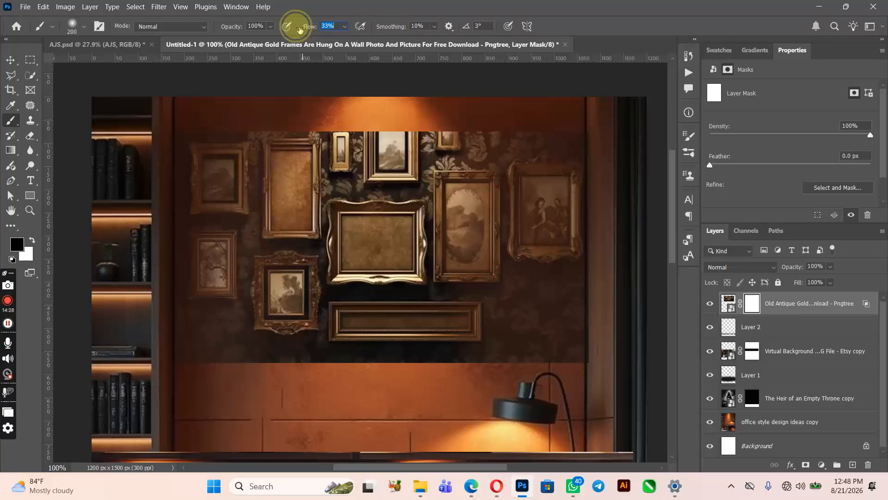
{"action": "key", "text": "bracketright"}
{"action": "key", "text": "bracketright"}
{"action": "key", "text": "bracketleft"}
{"action": "key", "text": "bracketleft"}
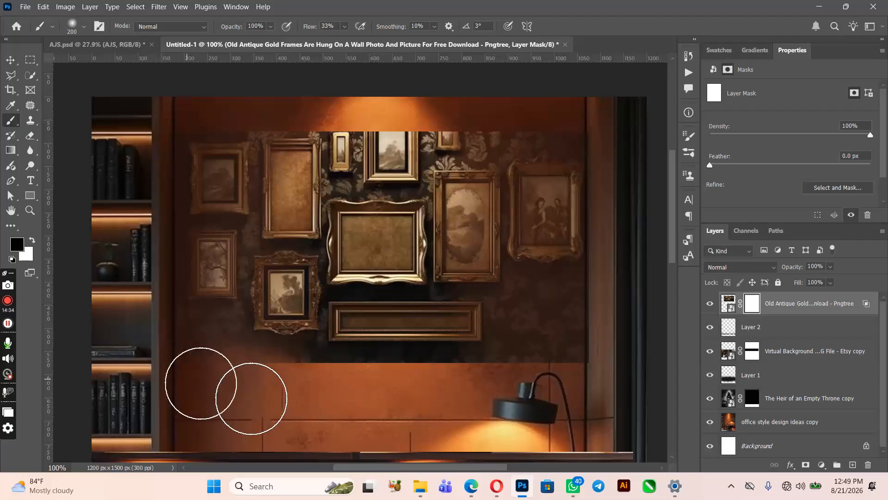
{"action": "mouse_move", "coordinate": [372, 393]}
{"action": "left_mouse_down"}
{"action": "mouse_move", "coordinate": [275, 396]}
{"action": "mouse_move", "coordinate": [334, 398]}
{"action": "left_mouse_up"}
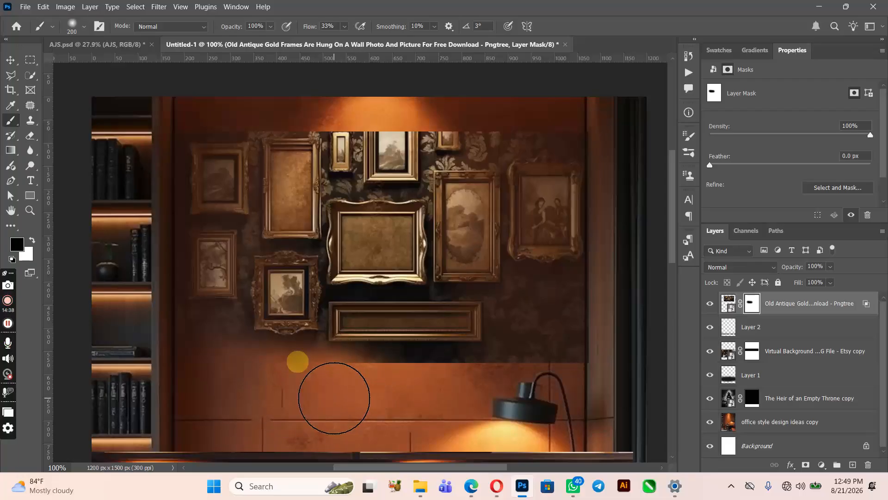
Mask out the rest of the antique frames image's lower edge and its upper edge, starting with a 100 px brush.
{"action": "key", "text": "bracketleft"}
{"action": "key", "text": "bracketleft"}
{"action": "key", "text": "bracketleft"}
{"action": "key", "text": "bracketleft"}
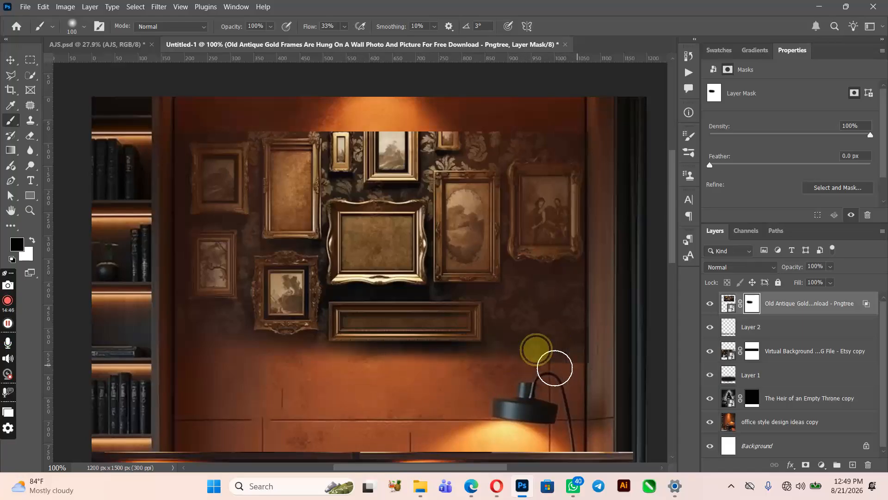
{"action": "mouse_move", "coordinate": [593, 353]}
{"action": "left_mouse_down"}
{"action": "mouse_move", "coordinate": [603, 291]}
{"action": "mouse_move", "coordinate": [598, 326]}
{"action": "mouse_move", "coordinate": [237, 150]}
{"action": "mouse_move", "coordinate": [184, 148]}
{"action": "mouse_move", "coordinate": [166, 127]}
{"action": "mouse_move", "coordinate": [155, 308]}
{"action": "mouse_move", "coordinate": [140, 125]}
{"action": "mouse_move", "coordinate": [144, 105]}
{"action": "mouse_move", "coordinate": [240, 118]}
{"action": "mouse_move", "coordinate": [178, 109]}
{"action": "mouse_move", "coordinate": [213, 116]}
{"action": "mouse_move", "coordinate": [169, 119]}
{"action": "mouse_move", "coordinate": [288, 121]}
{"action": "mouse_move", "coordinate": [229, 110]}
{"action": "mouse_move", "coordinate": [281, 119]}
{"action": "mouse_move", "coordinate": [239, 122]}
{"action": "mouse_move", "coordinate": [272, 124]}
{"action": "mouse_move", "coordinate": [324, 121]}
{"action": "mouse_move", "coordinate": [227, 119]}
{"action": "mouse_move", "coordinate": [508, 120]}
{"action": "mouse_move", "coordinate": [458, 123]}
{"action": "mouse_move", "coordinate": [599, 113]}
{"action": "mouse_move", "coordinate": [514, 119]}
{"action": "mouse_move", "coordinate": [588, 120]}
{"action": "mouse_move", "coordinate": [484, 118]}
{"action": "mouse_move", "coordinate": [393, 102]}
{"action": "mouse_move", "coordinate": [454, 108]}
{"action": "mouse_move", "coordinate": [211, 103]}
{"action": "mouse_move", "coordinate": [168, 121]}
{"action": "left_mouse_up"}
Soften the lower edge of the antique frames image on its mask from end to end with a 150 px brush.
{"action": "key", "text": "bracketleft"}
{"action": "key", "text": "bracketleft"}
{"action": "key", "text": "bracketleft"}
{"action": "key", "text": "bracketright"}
{"action": "key", "text": "bracketright"}
{"action": "key", "text": "bracketright"}
{"action": "mouse_move", "coordinate": [142, 348]}
{"action": "left_mouse_down"}
{"action": "mouse_move", "coordinate": [151, 329]}
{"action": "mouse_move", "coordinate": [219, 363]}
{"action": "left_mouse_up"}
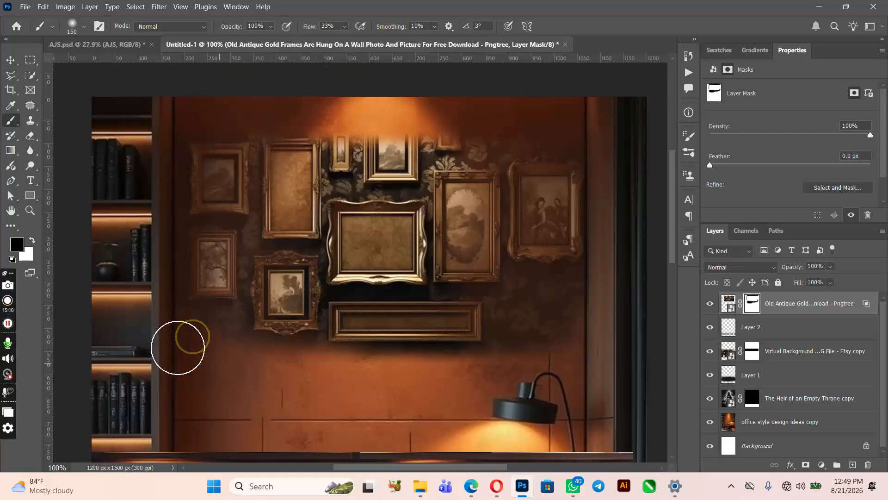
{"action": "mouse_move", "coordinate": [311, 377]}
{"action": "left_mouse_down"}
{"action": "mouse_move", "coordinate": [242, 370]}
{"action": "mouse_move", "coordinate": [611, 373]}
{"action": "mouse_move", "coordinate": [600, 341]}
{"action": "mouse_move", "coordinate": [540, 348]}
{"action": "mouse_move", "coordinate": [579, 323]}
{"action": "mouse_move", "coordinate": [602, 331]}
{"action": "mouse_move", "coordinate": [588, 318]}
{"action": "mouse_move", "coordinate": [546, 327]}
{"action": "mouse_move", "coordinate": [510, 367]}
{"action": "mouse_move", "coordinate": [428, 380]}
{"action": "mouse_move", "coordinate": [458, 373]}
{"action": "left_mouse_up"}
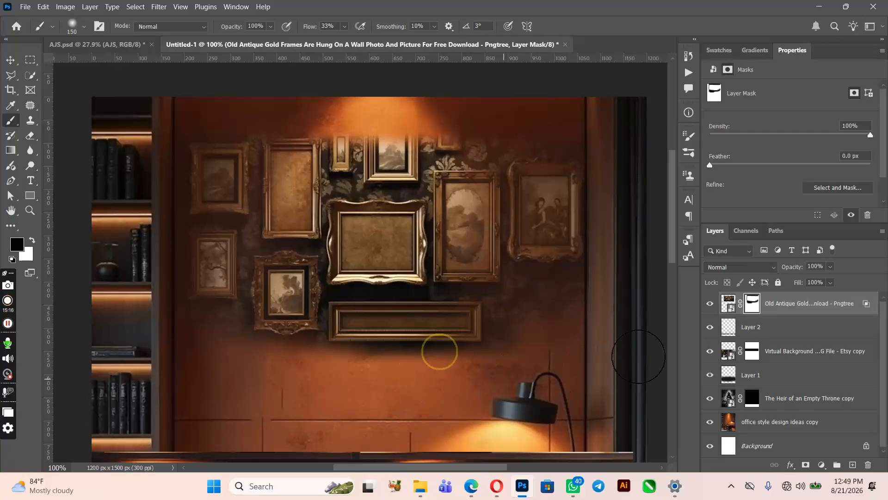
Compare the whole composition with and without the bookshelf image layer, leaving the layer shown.
{"action": "left_click", "coordinate": [8, 56]}
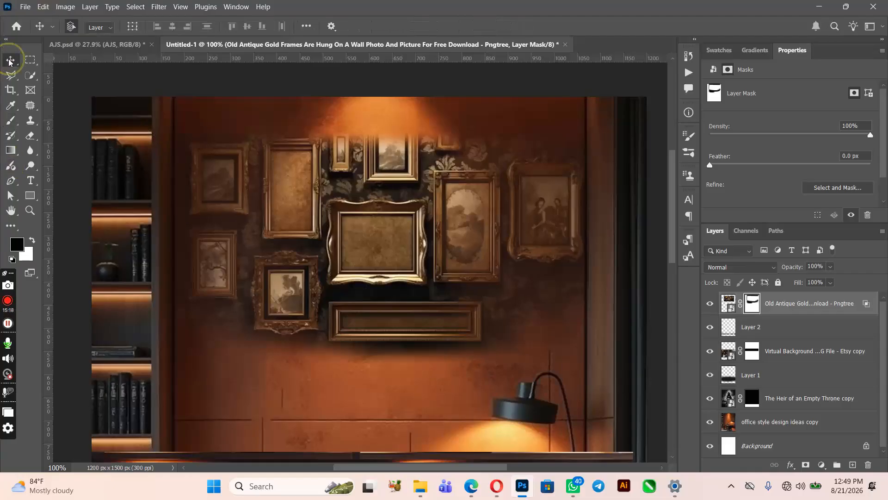
{"action": "key", "text": "ctrl+0"}
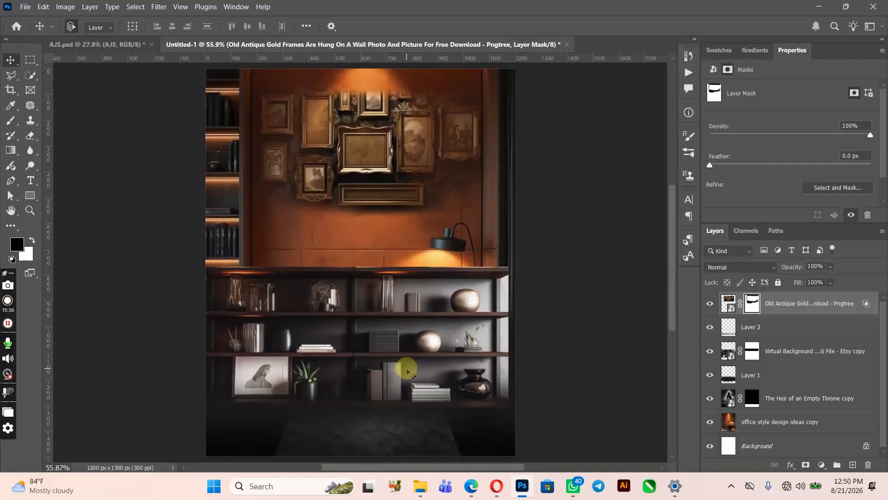
{"action": "left_click", "coordinate": [355, 274]}
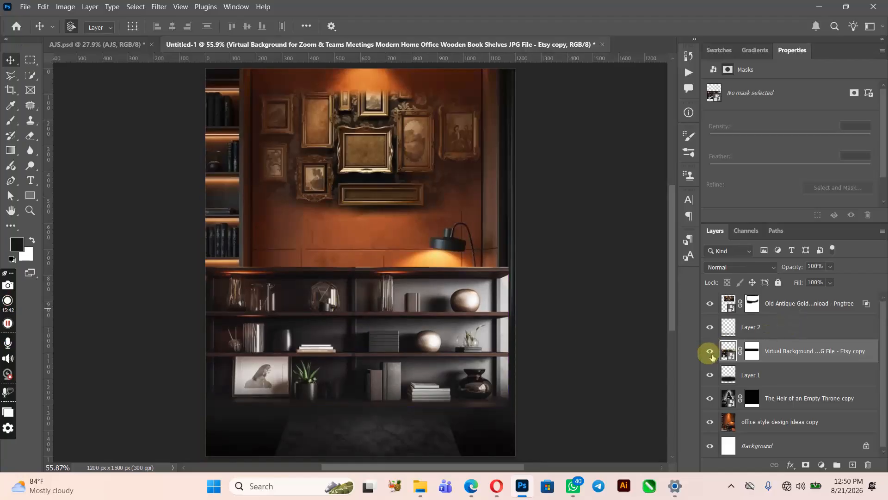
{"action": "left_click", "coordinate": [710, 353]}
{"action": "left_click", "coordinate": [710, 352]}
{"action": "left_click", "coordinate": [709, 354]}
{"action": "left_click", "coordinate": [710, 354]}
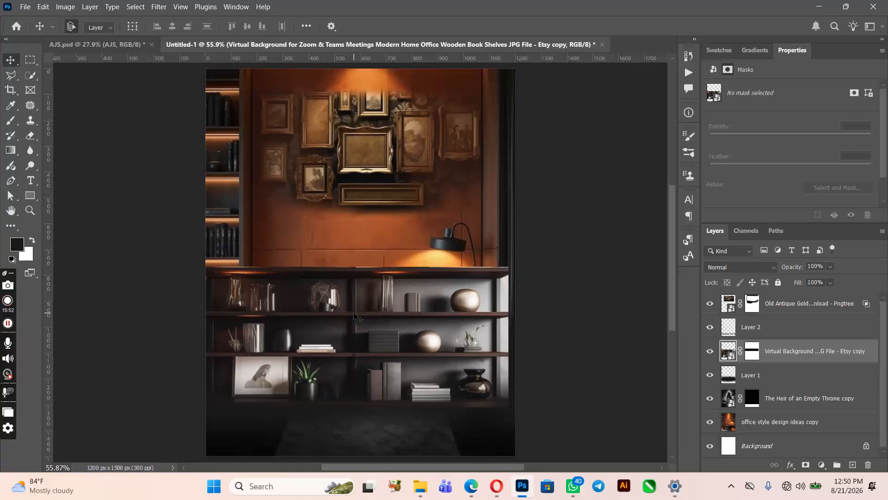
{"action": "left_click", "coordinate": [710, 354]}
{"action": "left_click", "coordinate": [710, 355]}
{"action": "left_click", "coordinate": [710, 354]}
{"action": "left_click", "coordinate": [710, 354]}
{"action": "left_click", "coordinate": [711, 355]}
{"action": "left_click", "coordinate": [711, 354]}
On a new layer directly above Layer 1, paint soft near-black shading behind the shelves with a 300 px brush at 26% flow.
{"action": "left_click", "coordinate": [763, 377]}
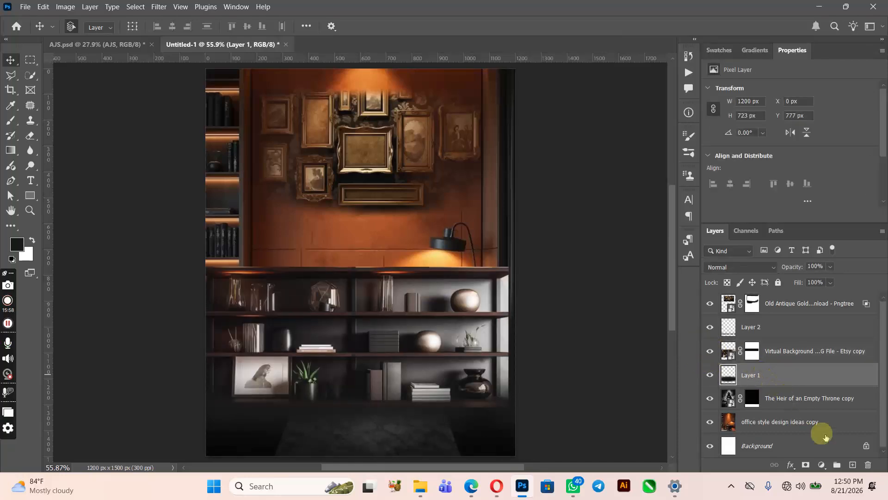
{"action": "left_click", "coordinate": [853, 464]}
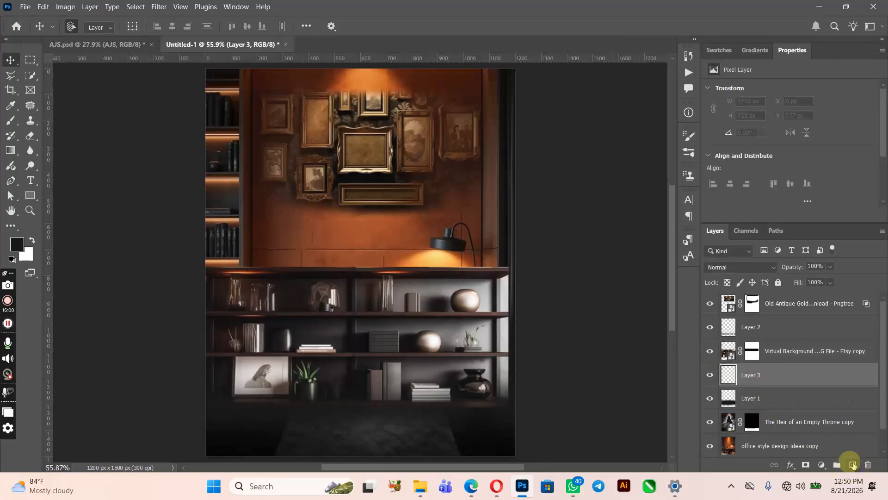
{"action": "key", "text": "b"}
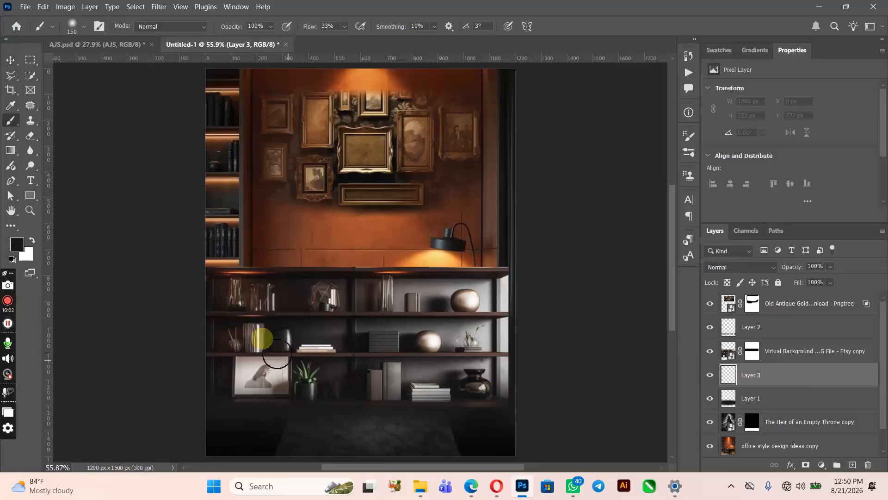
{"action": "key", "text": "bracketright"}
{"action": "key", "text": "bracketright"}
{"action": "key", "text": "bracketright"}
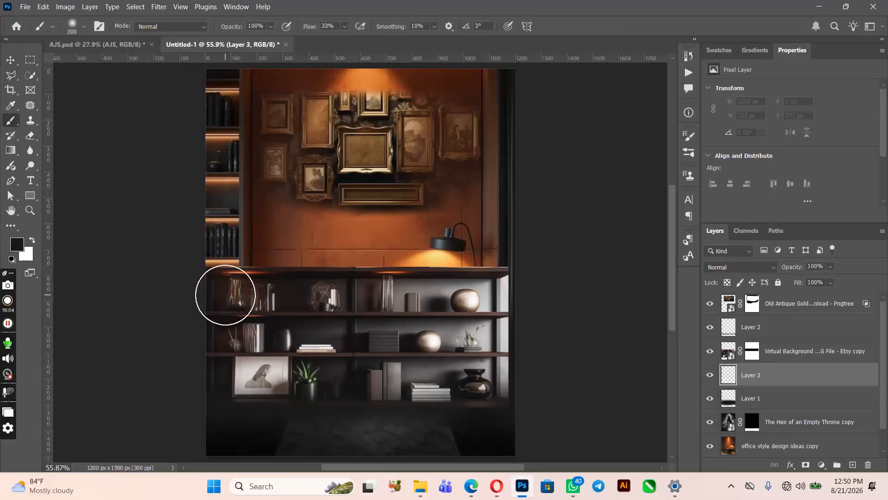
{"action": "left_click_drag", "start_coordinate": [310, 27], "coordinate": [308, 25]}
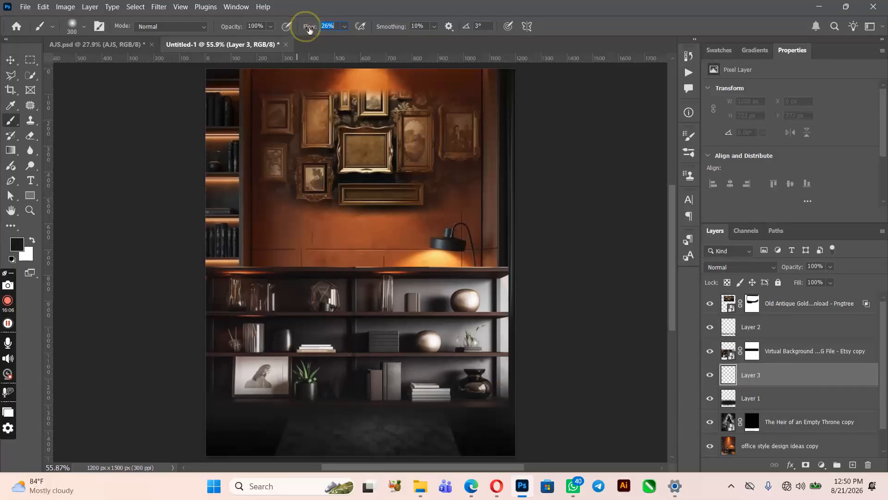
{"action": "mouse_move", "coordinate": [236, 290]}
{"action": "left_mouse_down"}
{"action": "mouse_move", "coordinate": [218, 297]}
{"action": "mouse_move", "coordinate": [363, 297]}
{"action": "mouse_move", "coordinate": [204, 295]}
{"action": "mouse_move", "coordinate": [356, 293]}
{"action": "left_mouse_up"}
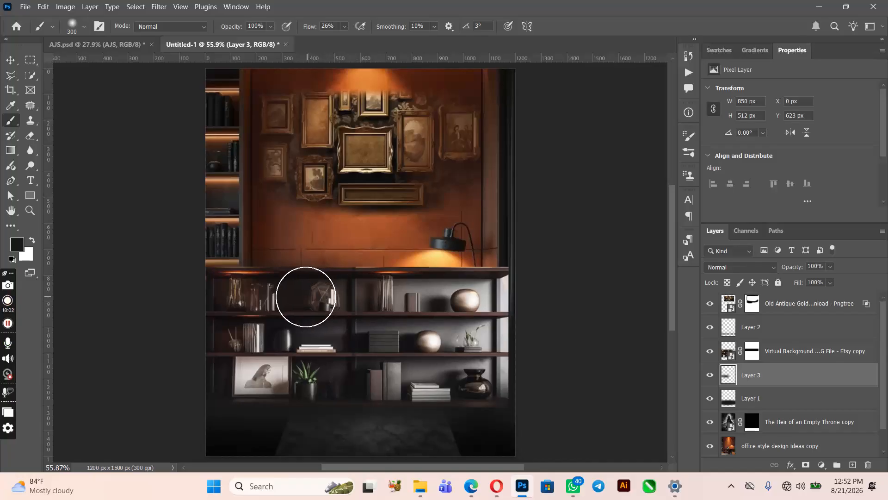
{"action": "mouse_move", "coordinate": [290, 300]}
{"action": "left_mouse_down"}
{"action": "mouse_move", "coordinate": [443, 298]}
{"action": "mouse_move", "coordinate": [490, 312]}
{"action": "mouse_move", "coordinate": [441, 340]}
{"action": "left_mouse_up"}
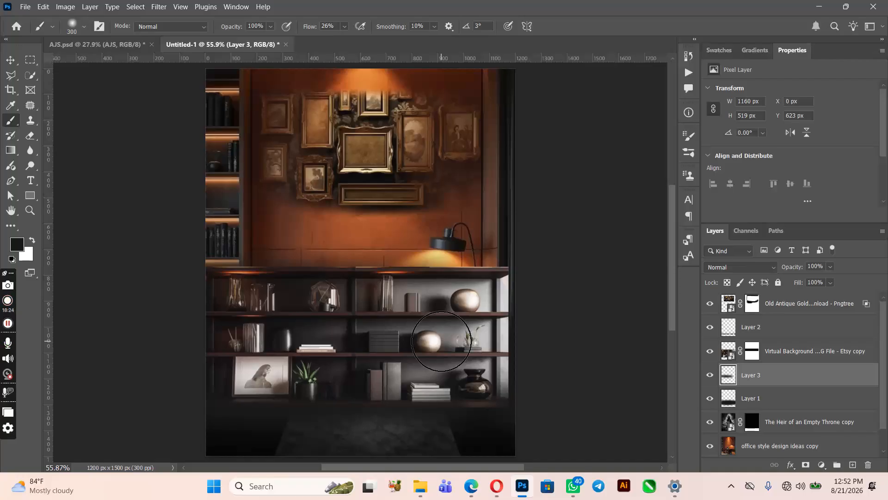
{"action": "mouse_move", "coordinate": [397, 286]}
{"action": "left_mouse_down"}
{"action": "mouse_move", "coordinate": [432, 286]}
{"action": "mouse_move", "coordinate": [445, 300]}
{"action": "mouse_move", "coordinate": [504, 293]}
{"action": "mouse_move", "coordinate": [460, 293]}
{"action": "mouse_move", "coordinate": [532, 302]}
{"action": "mouse_move", "coordinate": [188, 300]}
{"action": "mouse_move", "coordinate": [333, 307]}
{"action": "mouse_move", "coordinate": [277, 311]}
{"action": "mouse_move", "coordinate": [535, 298]}
{"action": "mouse_move", "coordinate": [347, 352]}
{"action": "mouse_move", "coordinate": [426, 353]}
{"action": "left_mouse_up"}
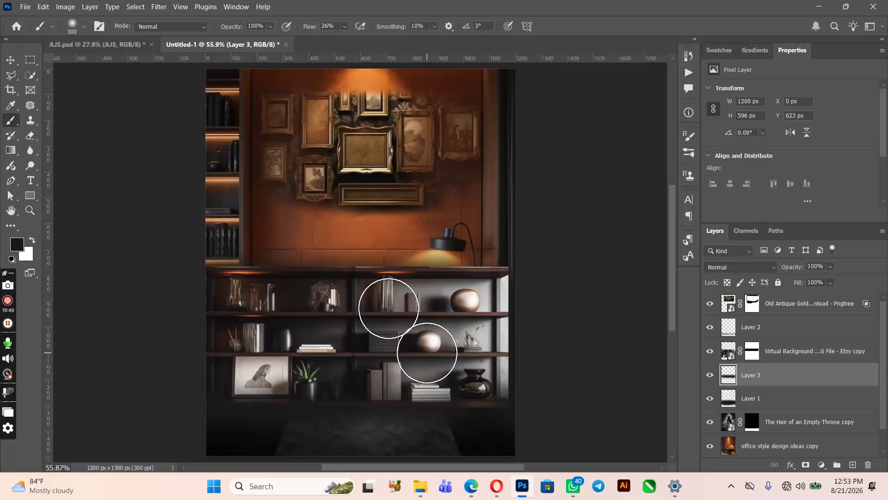
Compare the composition with and without the shading layer behind the bookshelf, leaving it shown.
{"action": "left_click", "coordinate": [710, 375]}
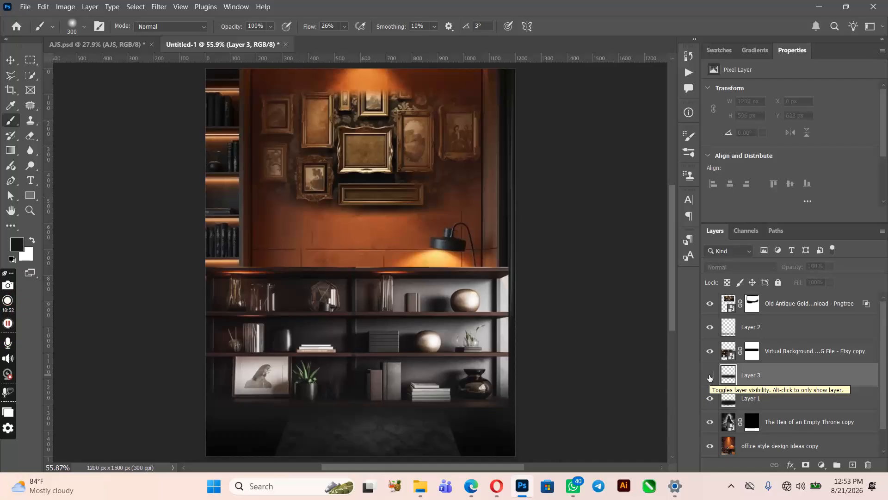
{"action": "left_click", "coordinate": [710, 376]}
{"action": "left_click", "coordinate": [710, 376]}
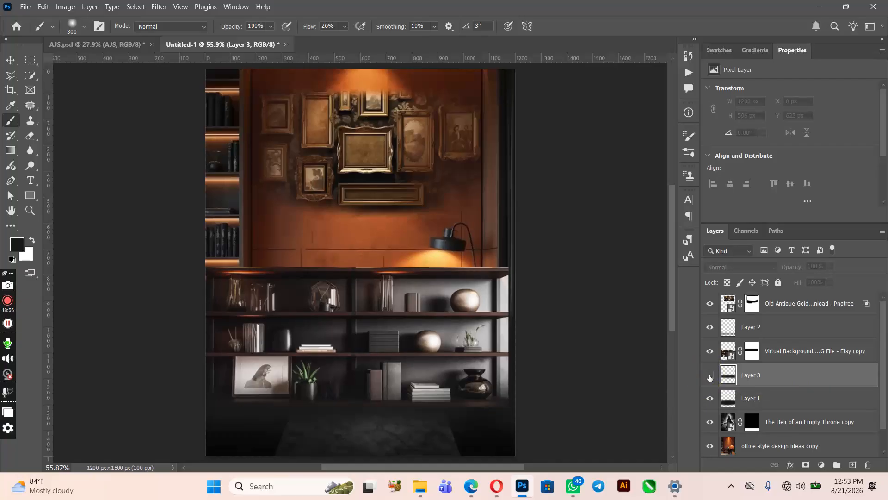
{"action": "left_click", "coordinate": [710, 377]}
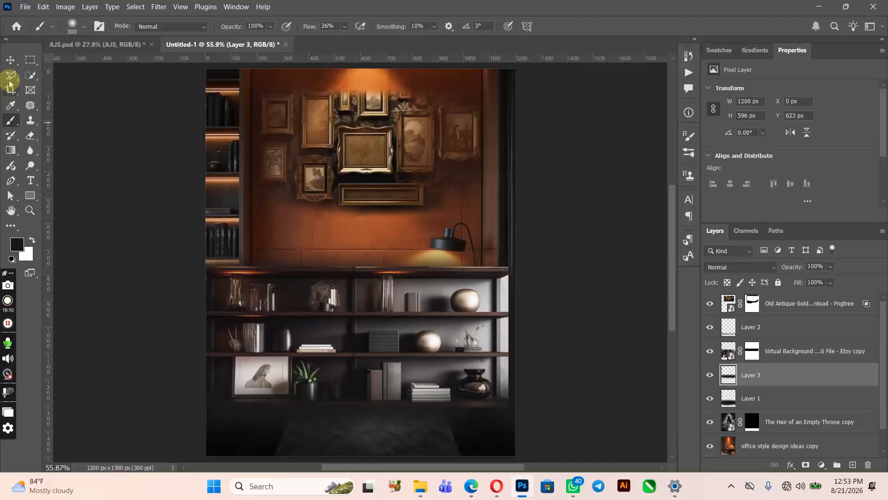
{"action": "left_click", "coordinate": [11, 61]}
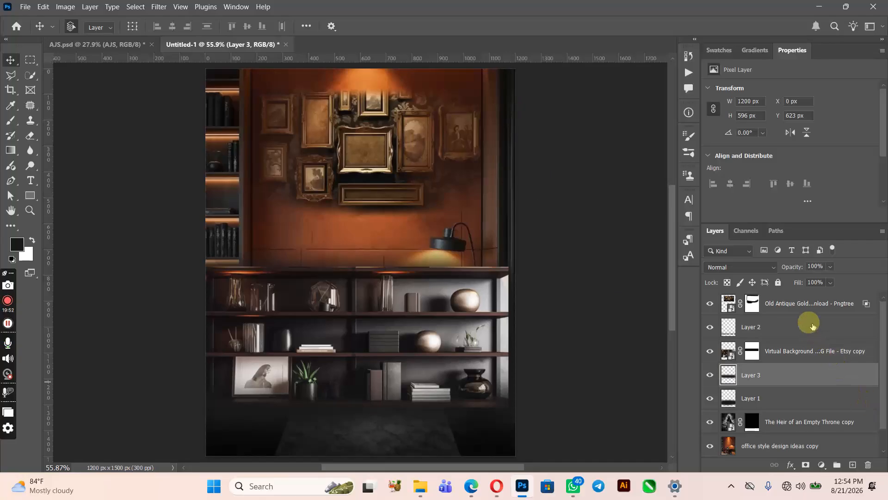
On a new topmost layer, darken both side edges of the flyer with a soft near-black brush of 500 to 700 px.
{"action": "left_click", "coordinate": [810, 306]}
{"action": "left_click", "coordinate": [853, 465]}
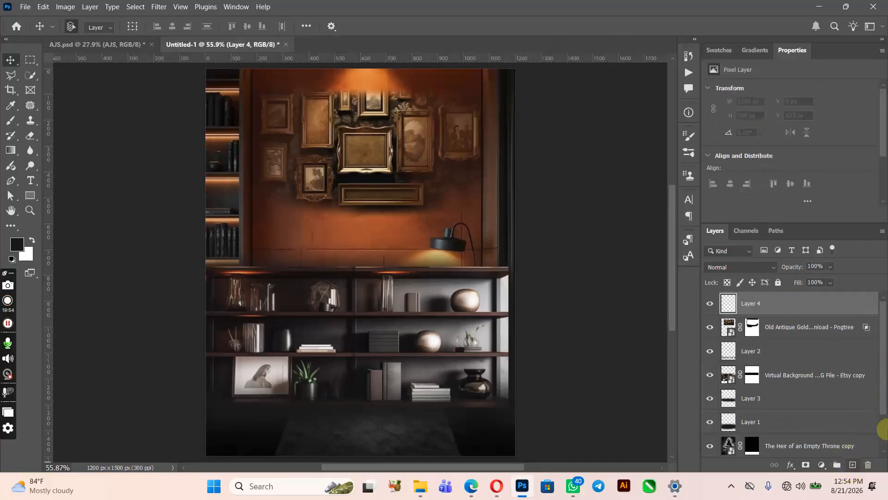
{"action": "left_click", "coordinate": [11, 121]}
{"action": "key", "text": "]"}
{"action": "key", "text": "]"}
{"action": "key", "text": "]"}
{"action": "key", "text": "]"}
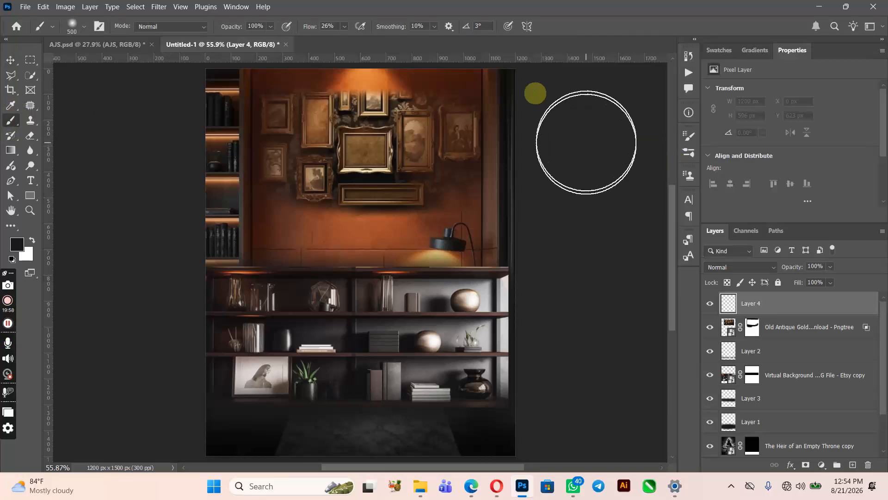
{"action": "left_click", "coordinate": [546, 115]}
{"action": "mouse_move", "coordinate": [544, 114]}
{"action": "left_mouse_down"}
{"action": "mouse_move", "coordinate": [537, 134]}
{"action": "mouse_move", "coordinate": [555, 178]}
{"action": "mouse_move", "coordinate": [555, 218]}
{"action": "mouse_move", "coordinate": [536, 410]}
{"action": "mouse_move", "coordinate": [563, 317]}
{"action": "mouse_move", "coordinate": [561, 138]}
{"action": "mouse_move", "coordinate": [537, 87]}
{"action": "mouse_move", "coordinate": [567, 171]}
{"action": "mouse_move", "coordinate": [549, 376]}
{"action": "mouse_move", "coordinate": [529, 407]}
{"action": "left_mouse_up"}
{"action": "mouse_move", "coordinate": [173, 425]}
{"action": "left_mouse_down"}
{"action": "mouse_move", "coordinate": [154, 249]}
{"action": "mouse_move", "coordinate": [163, 195]}
{"action": "mouse_move", "coordinate": [157, 90]}
{"action": "mouse_move", "coordinate": [142, 168]}
{"action": "left_mouse_up"}
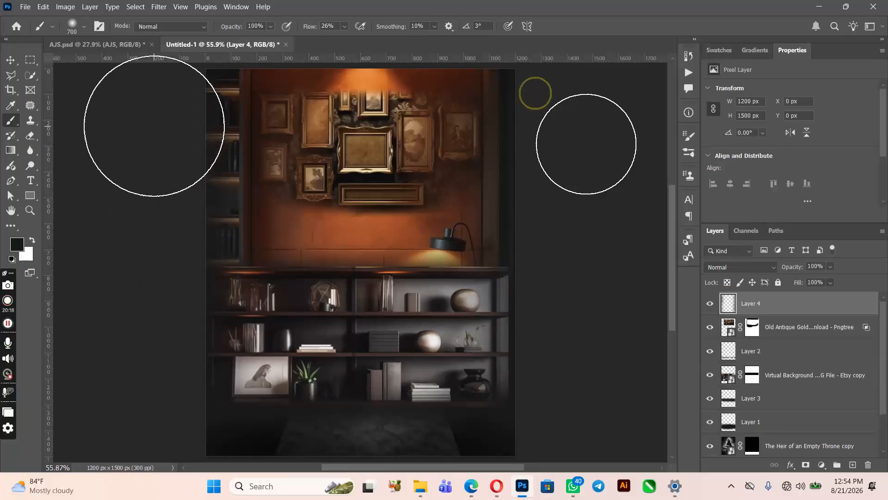
Deepen the vignette along both sides and the corners of the flyer with the 700 px brush at 26% flow.
{"action": "scroll", "coordinate": [149, 139], "scroll_direction": "up", "scroll_amount": 2}
{"action": "key", "text": "ctrl+plus"}
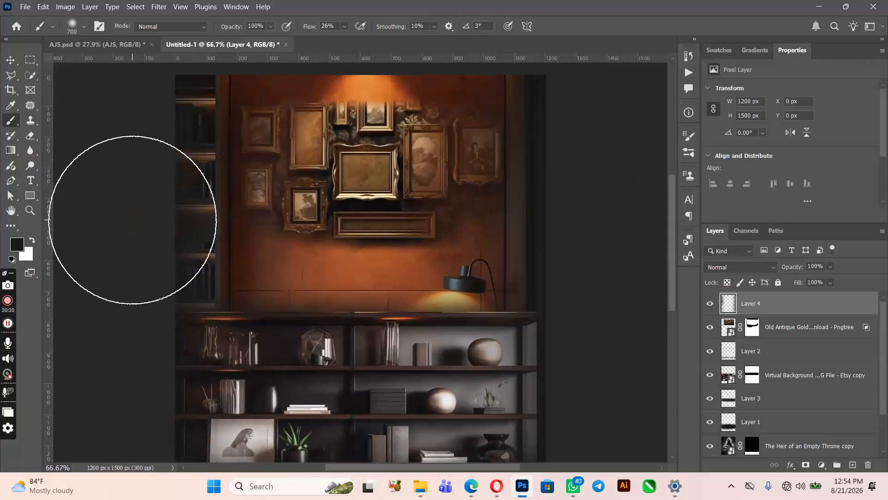
{"action": "scroll", "coordinate": [129, 208], "scroll_direction": "up", "scroll_amount": 3}
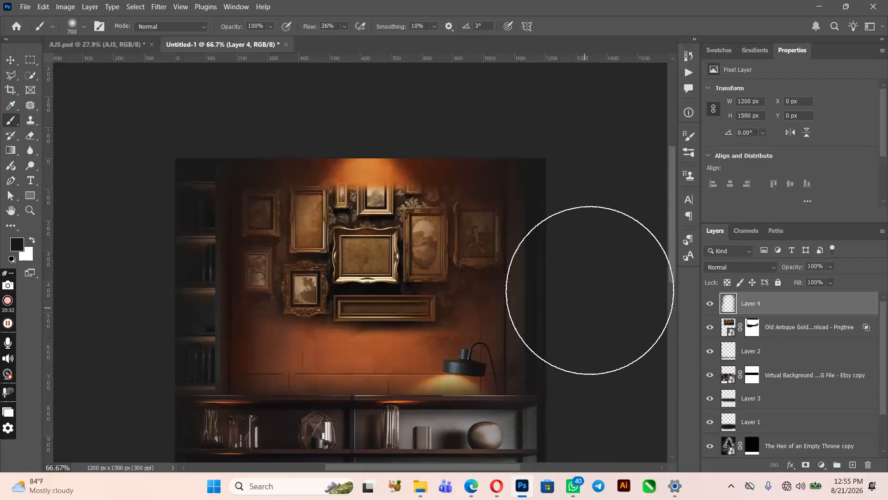
{"action": "scroll", "coordinate": [601, 231], "scroll_direction": "down", "scroll_amount": 3}
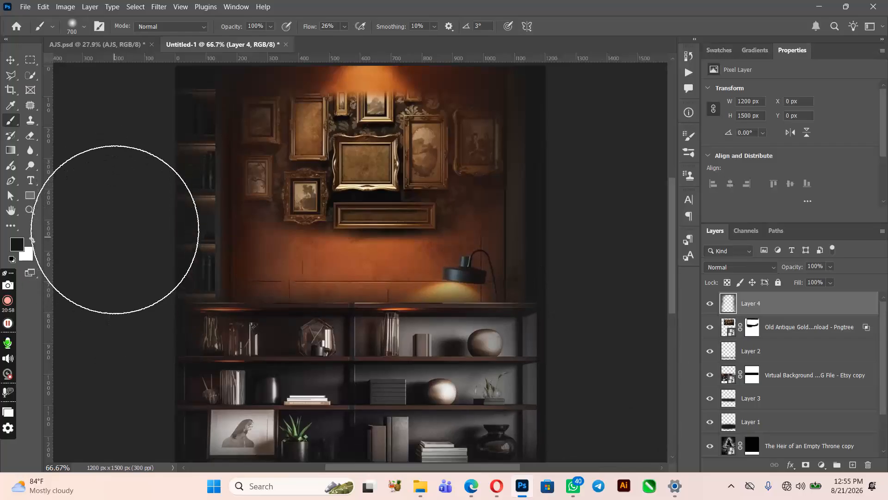
{"action": "scroll", "coordinate": [127, 113], "scroll_direction": "up", "scroll_amount": 1}
{"action": "scroll", "coordinate": [127, 113], "scroll_direction": "up", "scroll_amount": 3}
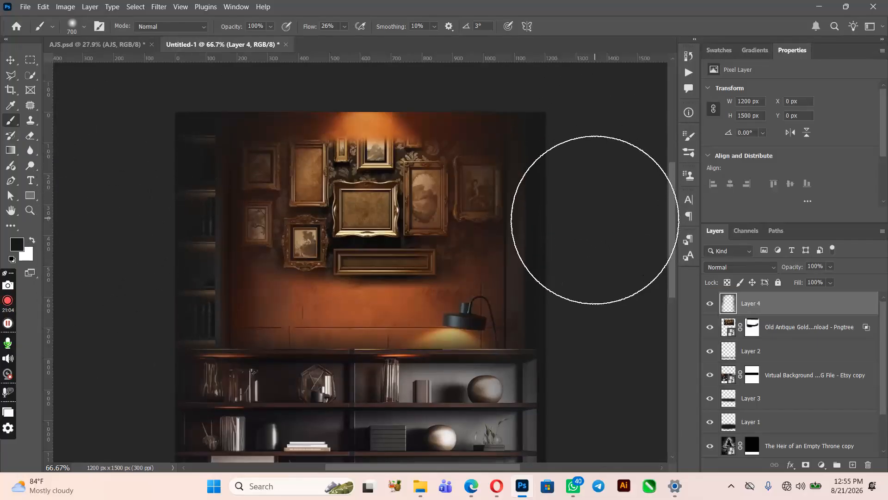
{"action": "scroll", "coordinate": [593, 346], "scroll_direction": "down", "scroll_amount": 6}
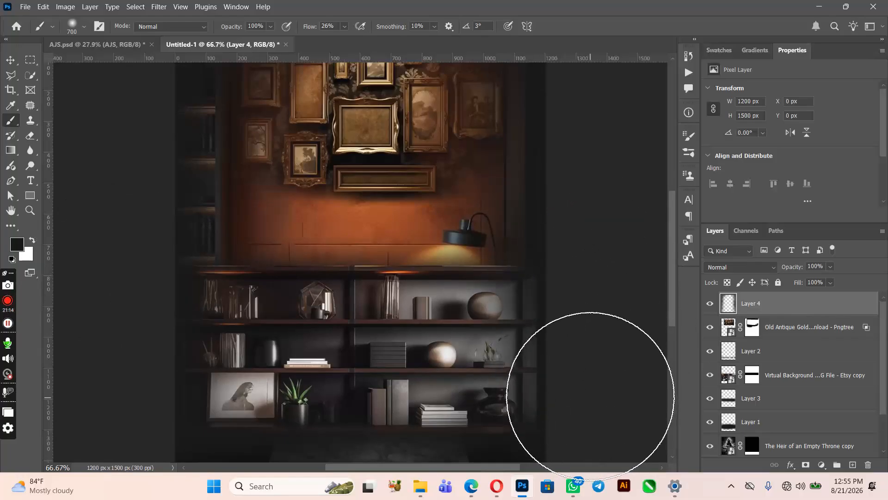
{"action": "scroll", "coordinate": [592, 386], "scroll_direction": "down", "scroll_amount": 3}
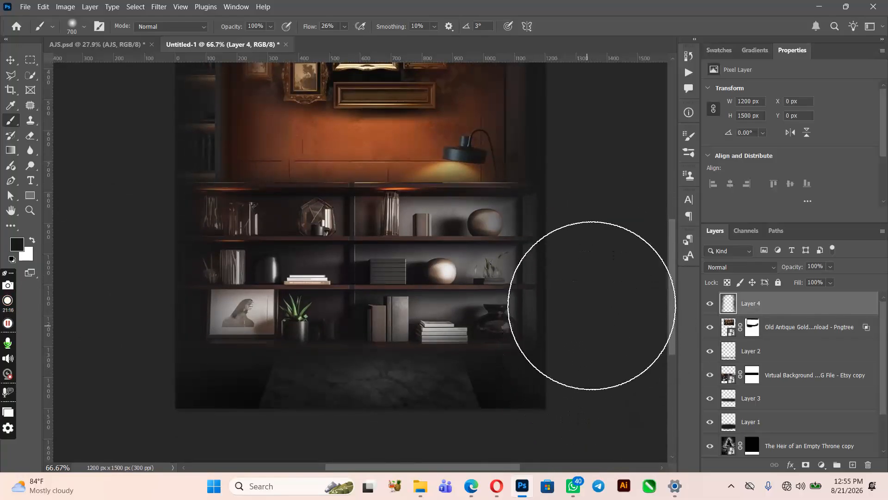
{"action": "scroll", "coordinate": [590, 184], "scroll_direction": "up", "scroll_amount": 5}
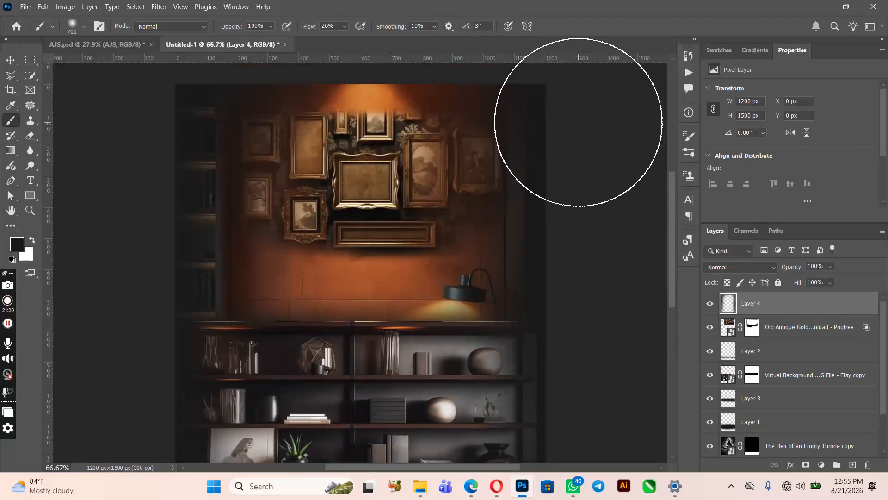
{"action": "scroll", "coordinate": [578, 122], "scroll_direction": "down", "scroll_amount": 2}
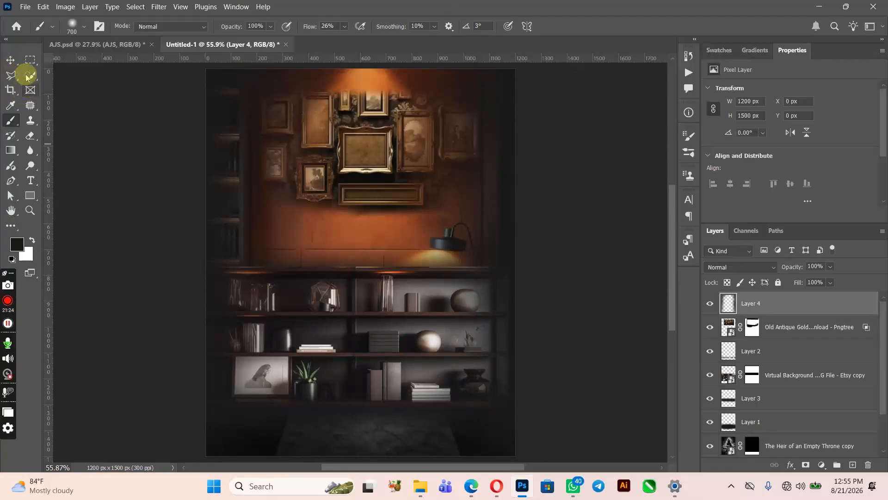
Compare the flyer with and without the vignette layer, leaving the layer shown.
{"action": "left_click", "coordinate": [12, 61]}
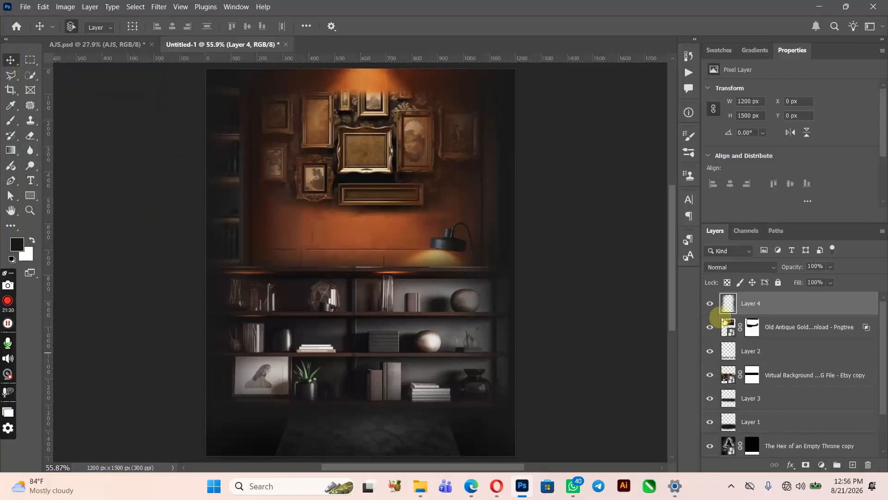
{"action": "left_click", "coordinate": [711, 303]}
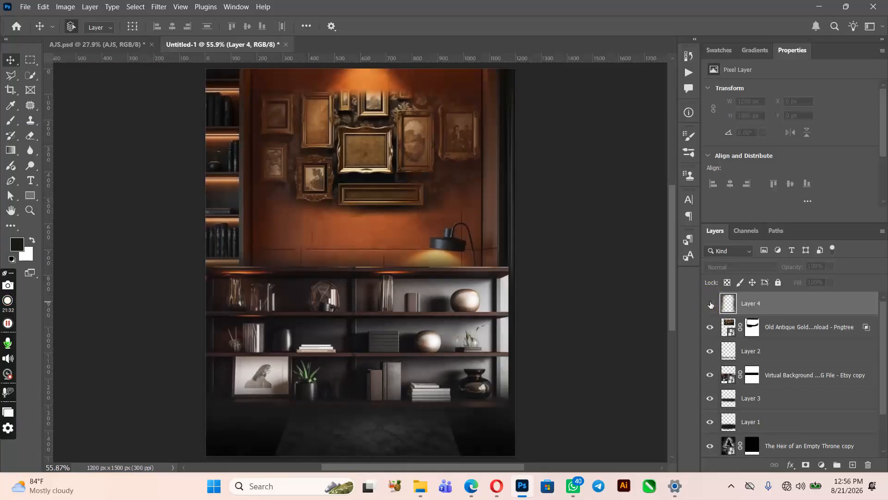
{"action": "left_click", "coordinate": [710, 304]}
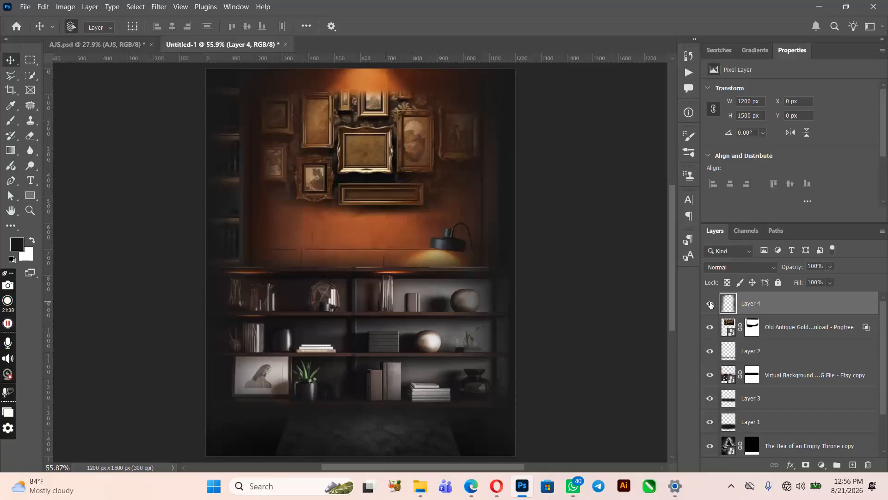
{"action": "left_click", "coordinate": [710, 303]}
{"action": "left_click", "coordinate": [710, 303]}
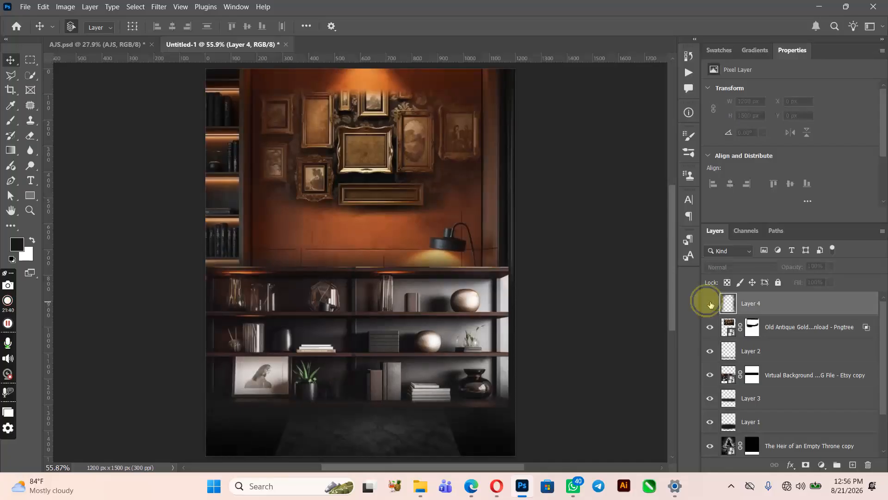
{"action": "left_click", "coordinate": [710, 304]}
{"action": "left_click", "coordinate": [710, 303]}
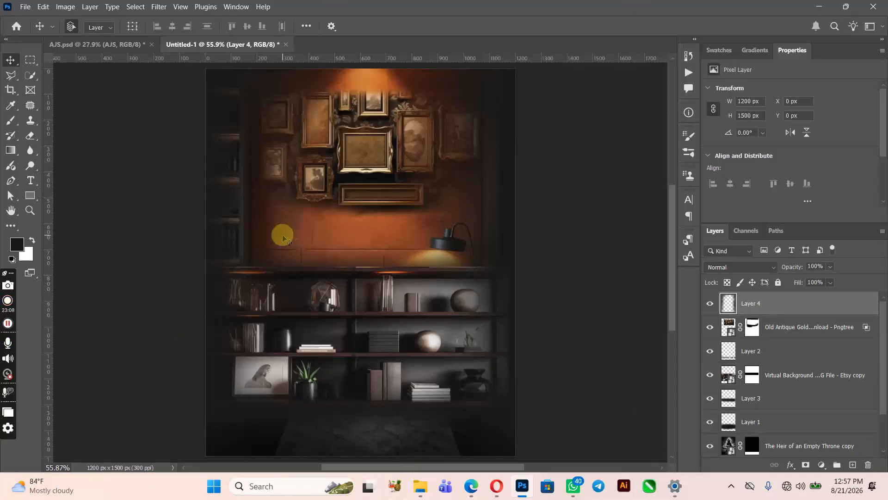
Copy the opening of the central ornate frame, about 155 x 119 px, from the antique frames layer onto its own layer.
{"action": "left_click", "coordinate": [355, 152]}
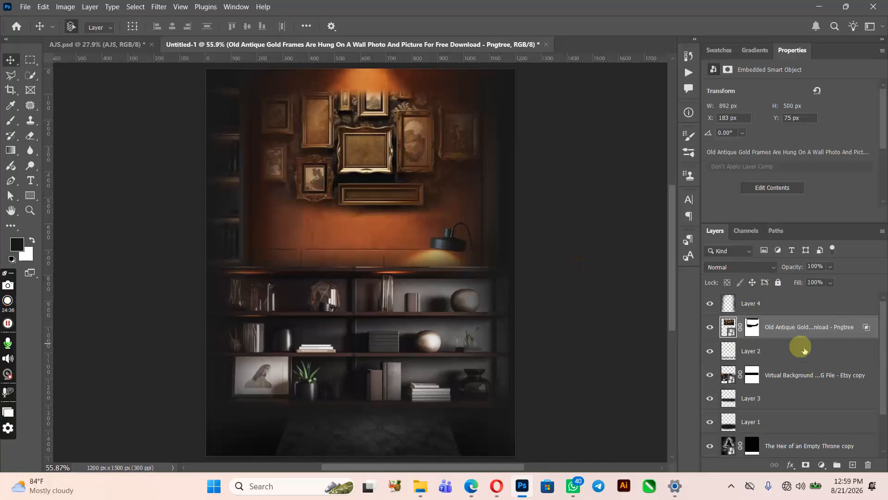
{"action": "left_click", "coordinate": [30, 60]}
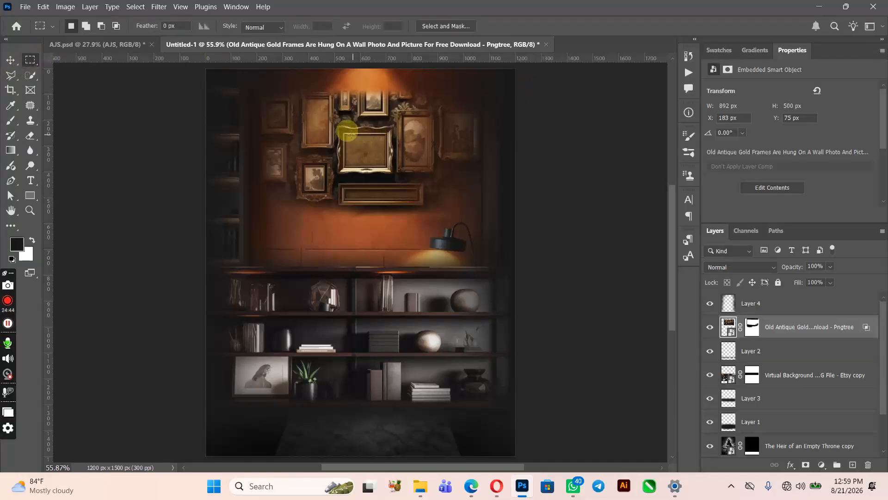
{"action": "key", "text": "ctrl+plus"}
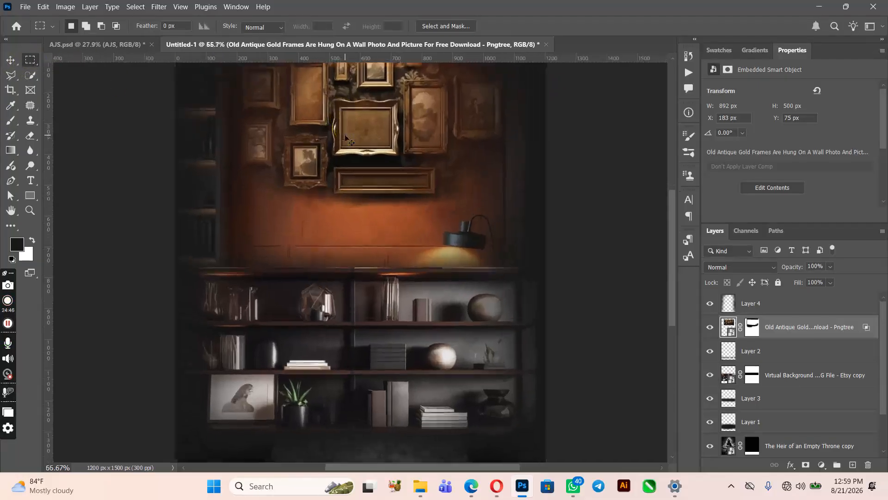
{"action": "key", "text": "ctrl+plus"}
{"action": "scroll", "coordinate": [357, 176], "scroll_direction": "up", "scroll_amount": 5}
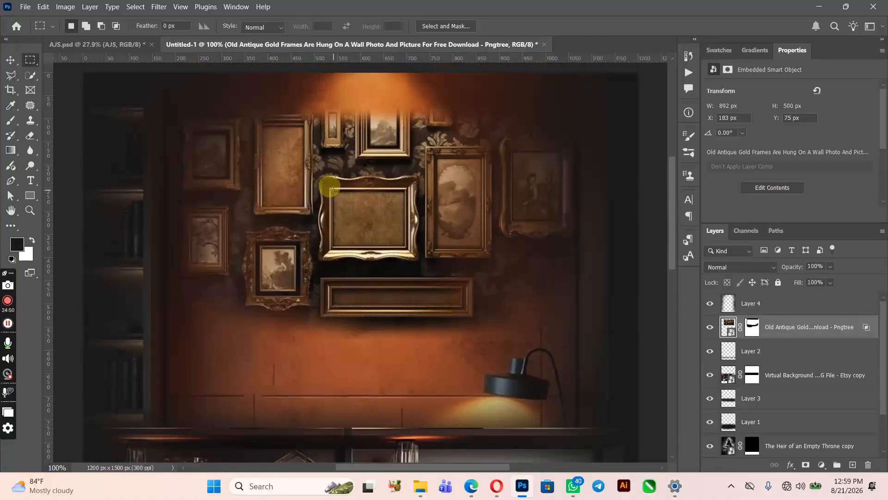
{"action": "left_click_drag", "start_coordinate": [331, 189], "coordinate": [404, 246]}
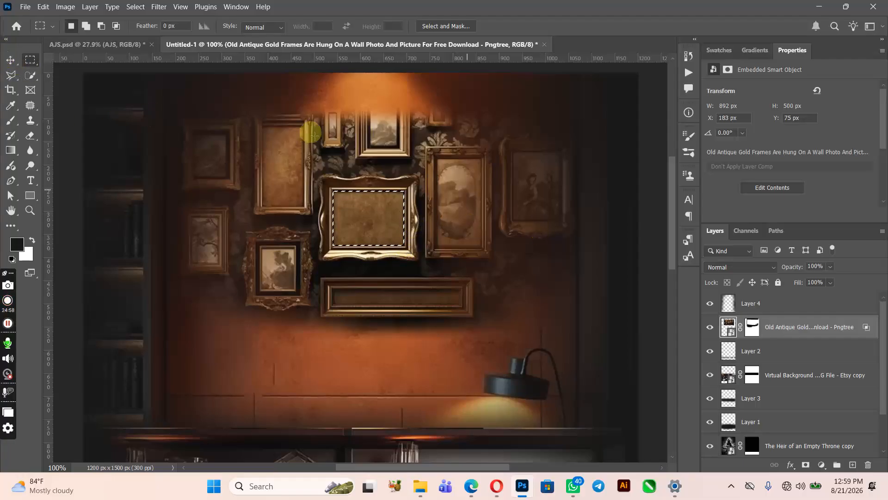
{"action": "left_click", "coordinate": [11, 60]}
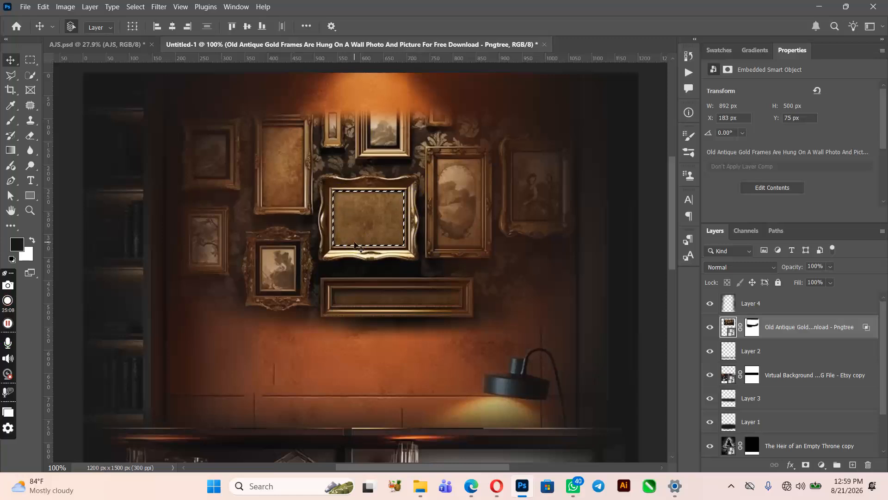
{"action": "key", "text": "ctrl"}
{"action": "key", "text": "ctrl+j"}
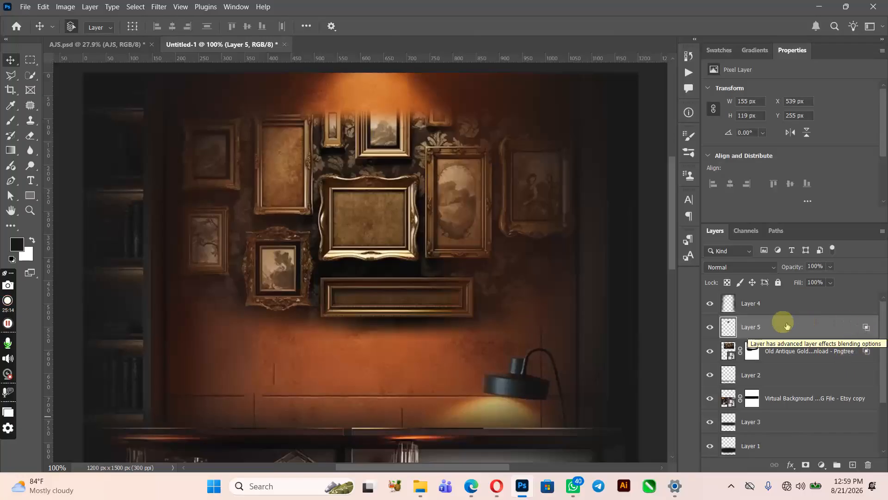
{"action": "left_click", "coordinate": [25, 6]}
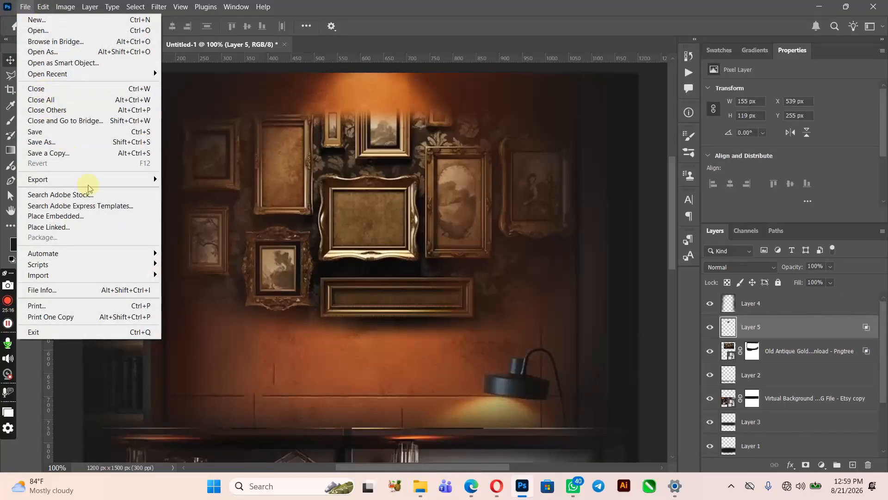
{"action": "left_click", "coordinate": [67, 216]}
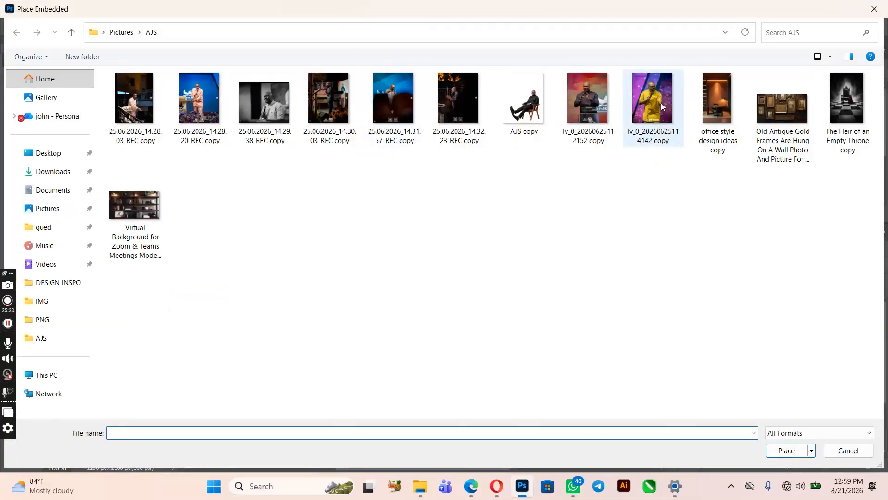
{"action": "left_click", "coordinate": [662, 103]}
{"action": "double_click", "coordinate": [661, 103]}
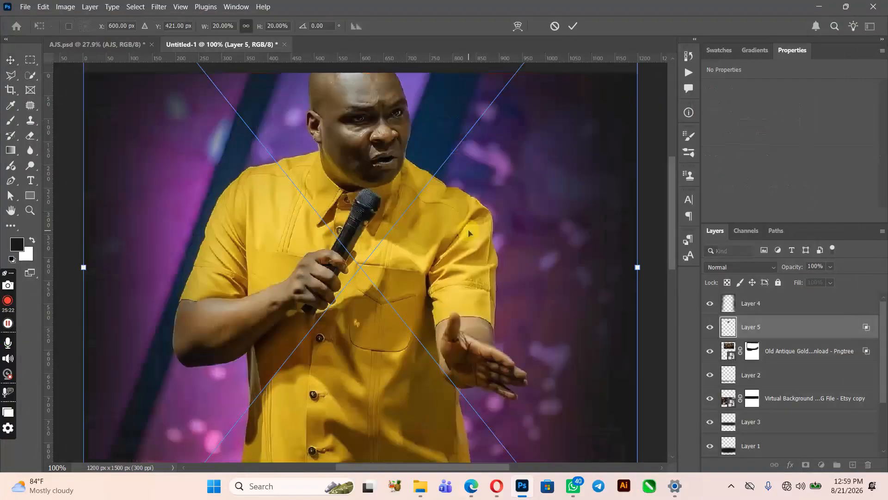
{"action": "left_click_drag", "start_coordinate": [637, 267], "coordinate": [369, 237]}
{"action": "key", "text": "Return"}
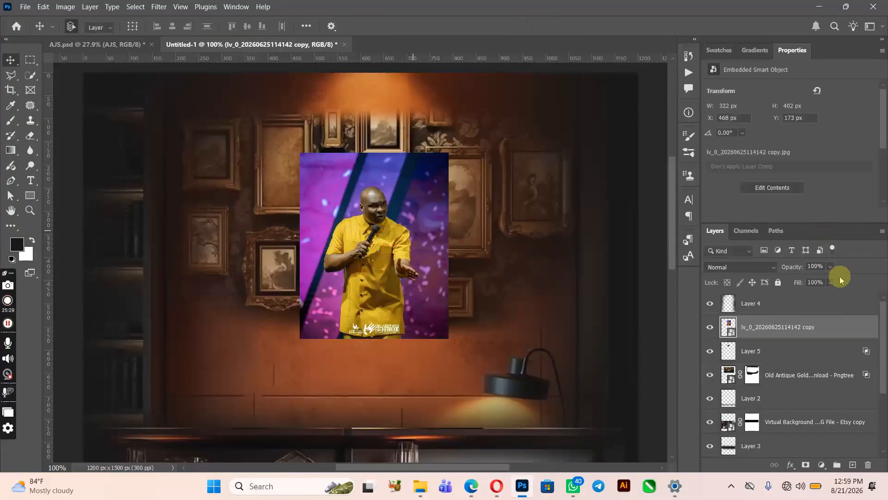
Clip the yellow-shirt photo to the central frame opening and nudge it so the face sits centred in the frame.
{"action": "right_click", "coordinate": [795, 326]}
{"action": "left_click", "coordinate": [759, 450]}
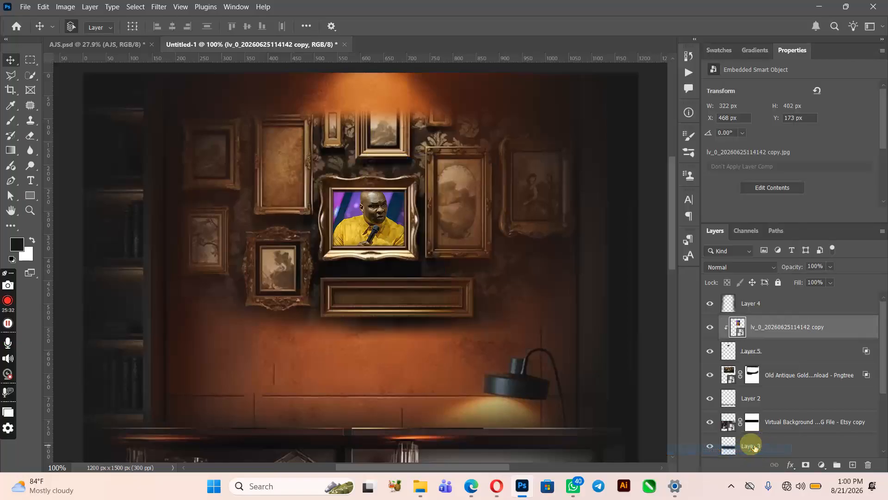
{"action": "left_click_drag", "start_coordinate": [384, 211], "coordinate": [385, 217]}
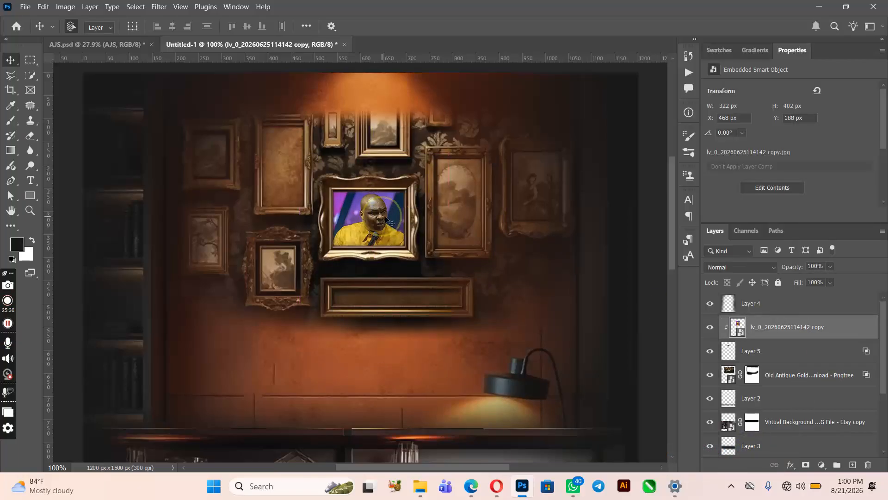
{"action": "key", "text": "Left"}
{"action": "key", "text": "Left"}
{"action": "key", "text": "Left"}
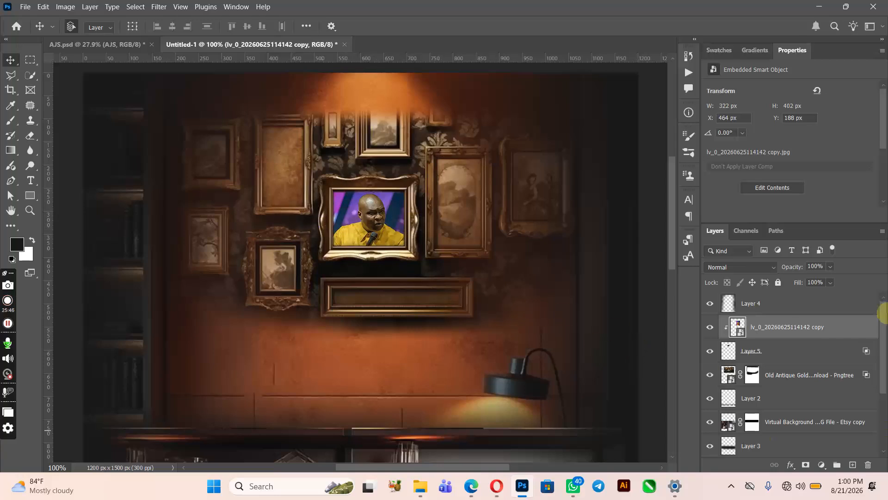
Copy the opening of the tall frame right of the centre, about 102 x 199 px, from the antique frames layer onto its own layer.
{"action": "left_click", "coordinate": [31, 59]}
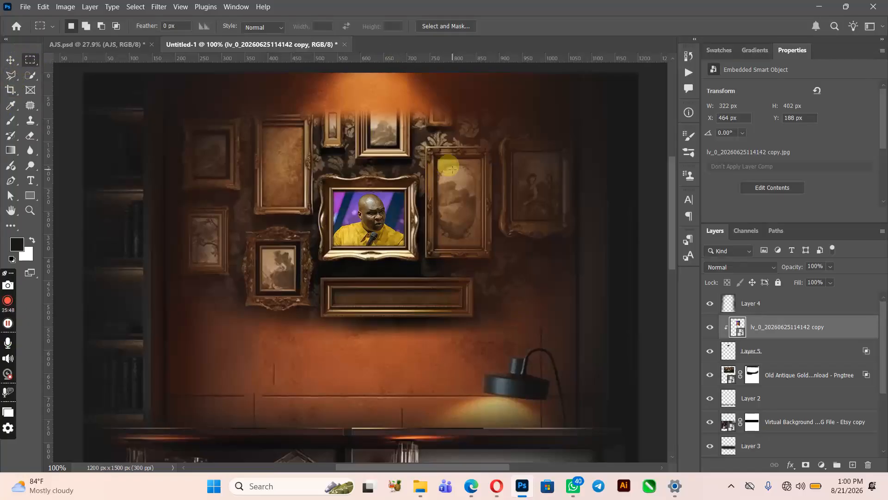
{"action": "left_click_drag", "start_coordinate": [437, 157], "coordinate": [483, 249]}
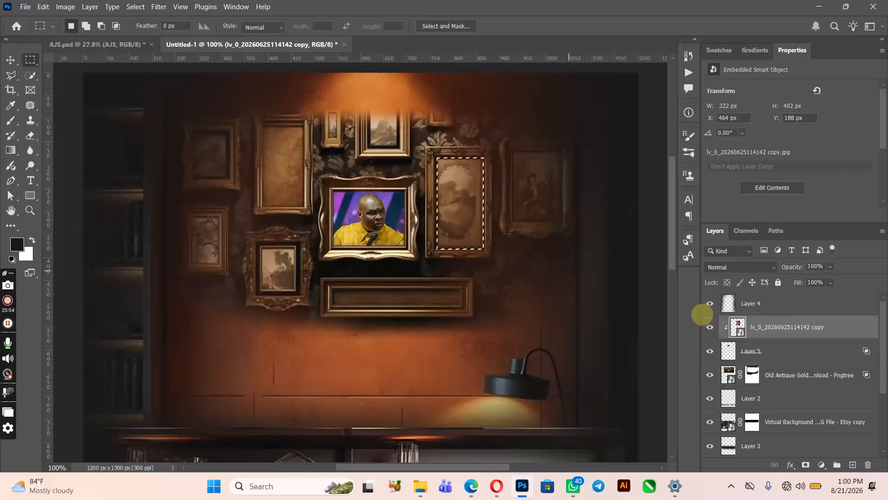
{"action": "left_click", "coordinate": [790, 382]}
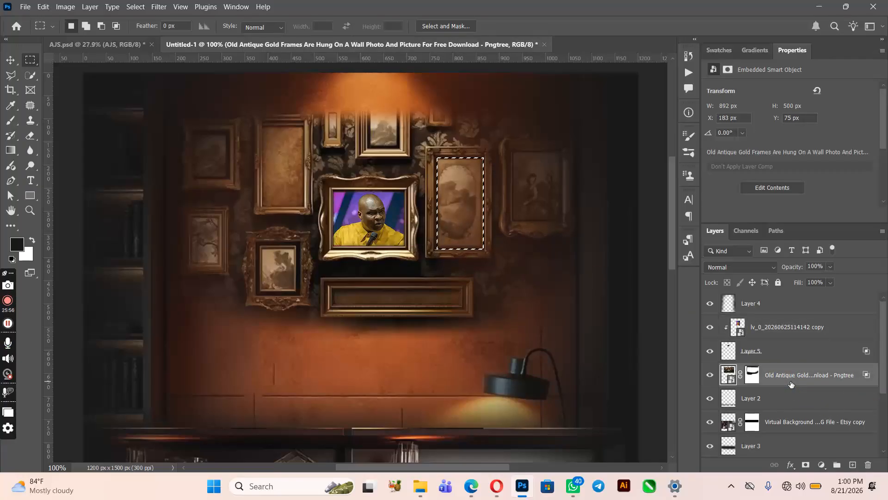
{"action": "key", "text": "ctrl+j"}
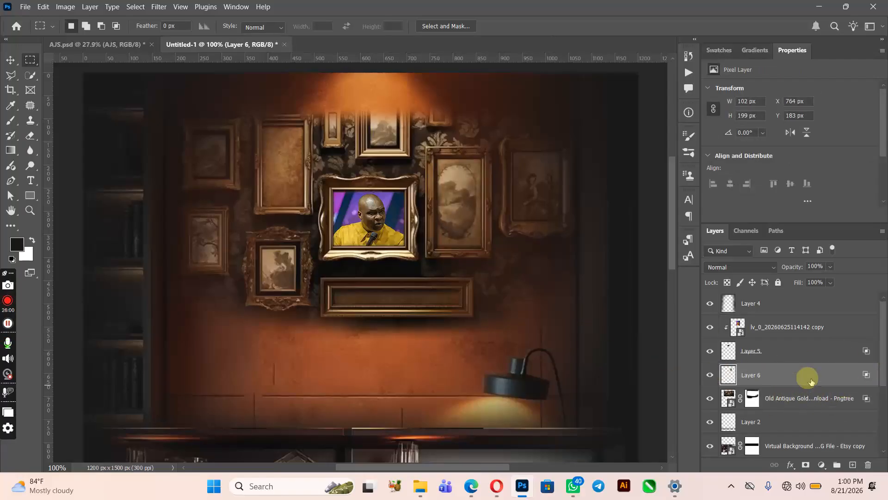
{"action": "left_click", "coordinate": [26, 8]}
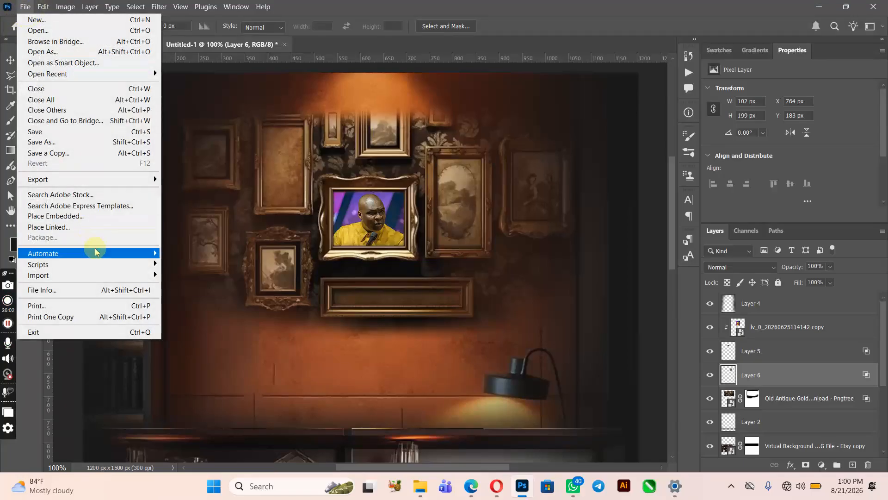
{"action": "left_click", "coordinate": [79, 219]}
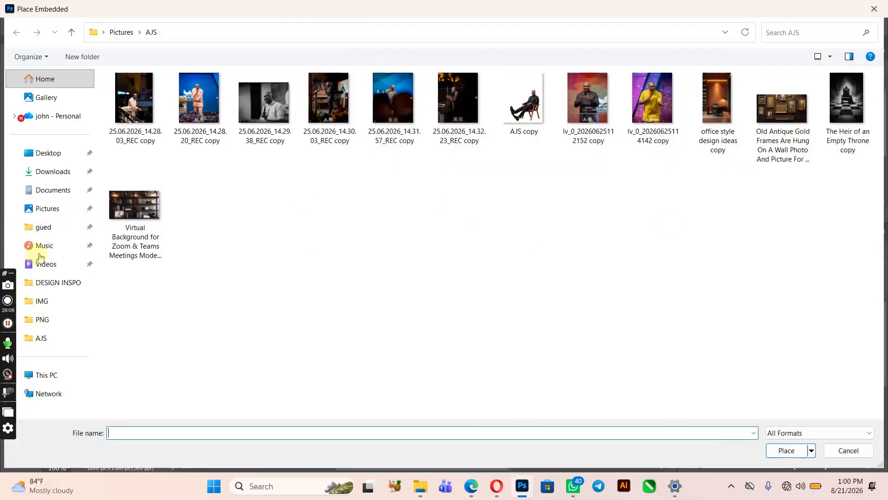
{"action": "left_click", "coordinate": [597, 102]}
{"action": "double_click", "coordinate": [598, 103]}
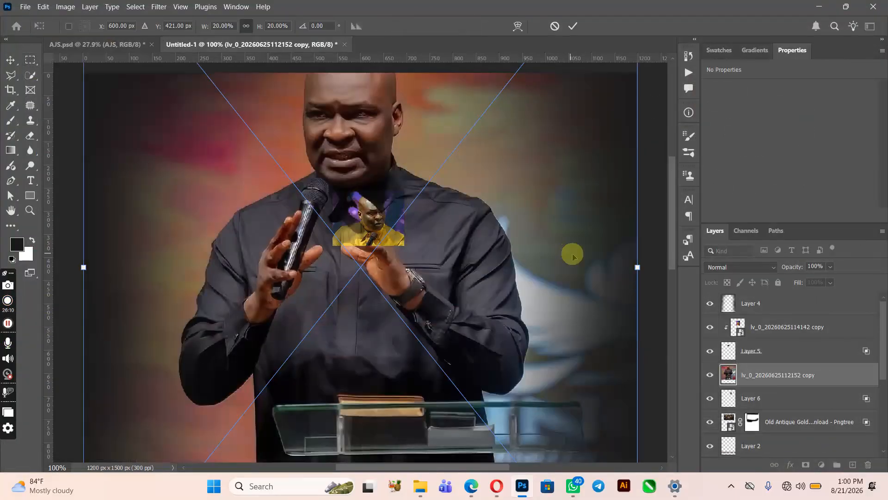
{"action": "left_click_drag", "start_coordinate": [636, 268], "coordinate": [471, 225]}
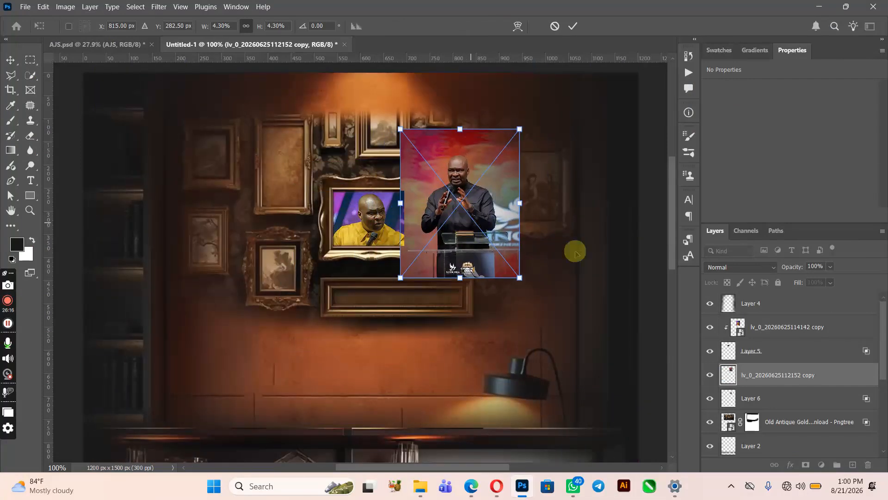
{"action": "key", "text": "Return"}
Clip the lectern photo to the opening of the tall frame right of the centre and shift it to fit the figure.
{"action": "right_click", "coordinate": [795, 378]}
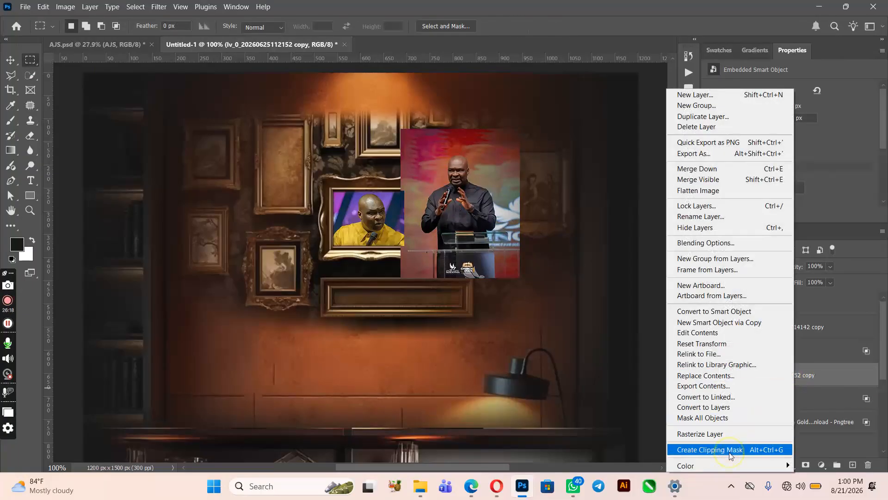
{"action": "left_click", "coordinate": [733, 449]}
{"action": "key", "text": "v"}
{"action": "left_click_drag", "start_coordinate": [465, 195], "coordinate": [464, 199]}
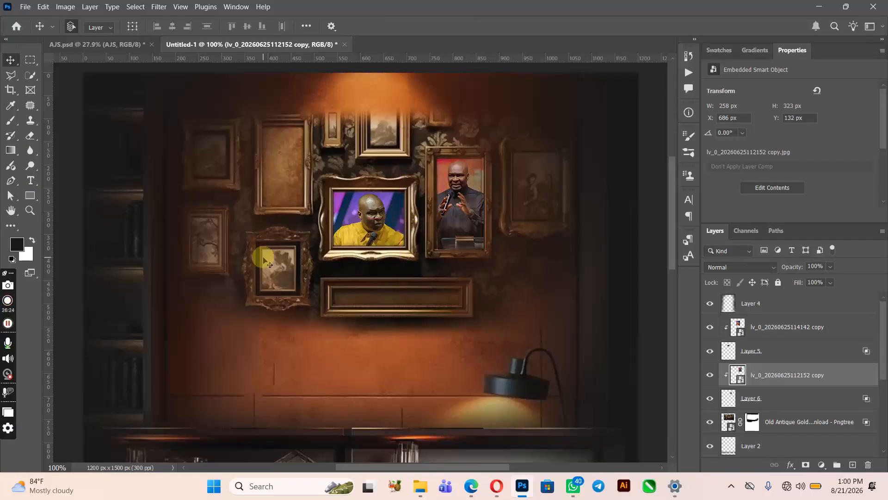
Copy the opening of the tall frame left of the centre, about 88 x 177 px, from the antique frames layer onto its own layer.
{"action": "left_click", "coordinate": [282, 160]}
{"action": "left_click", "coordinate": [30, 60]}
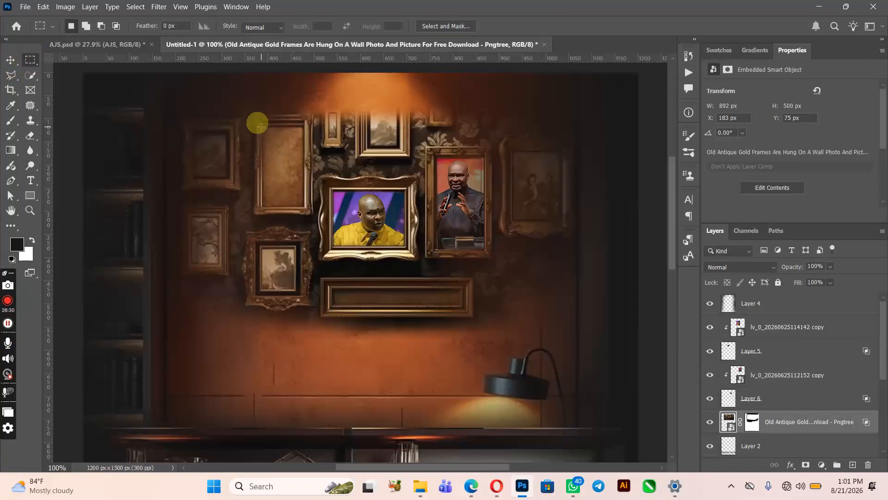
{"action": "left_click_drag", "start_coordinate": [262, 125], "coordinate": [303, 209]}
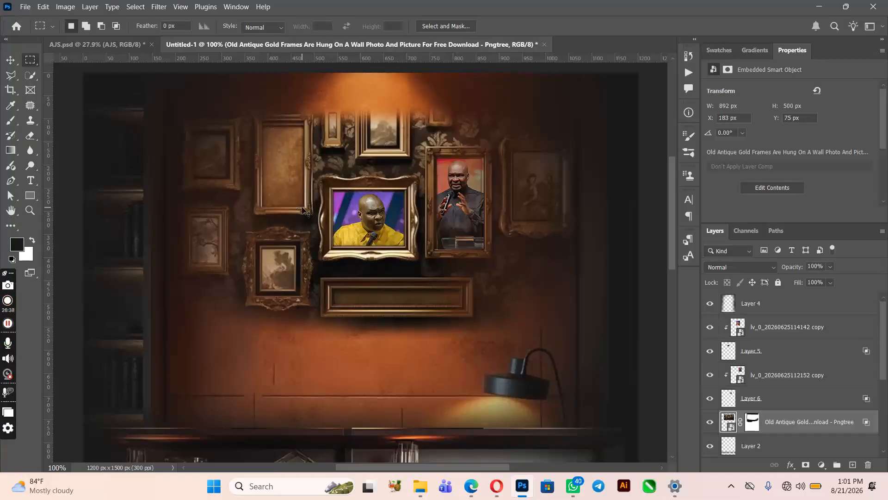
{"action": "key", "text": "ctrl+j"}
Place the embedded photo 25.06.2026_14.32.23_REC copy at about 430 x 538 px and clip it to the opening of the tall frame left of the centre.
{"action": "left_click", "coordinate": [25, 6]}
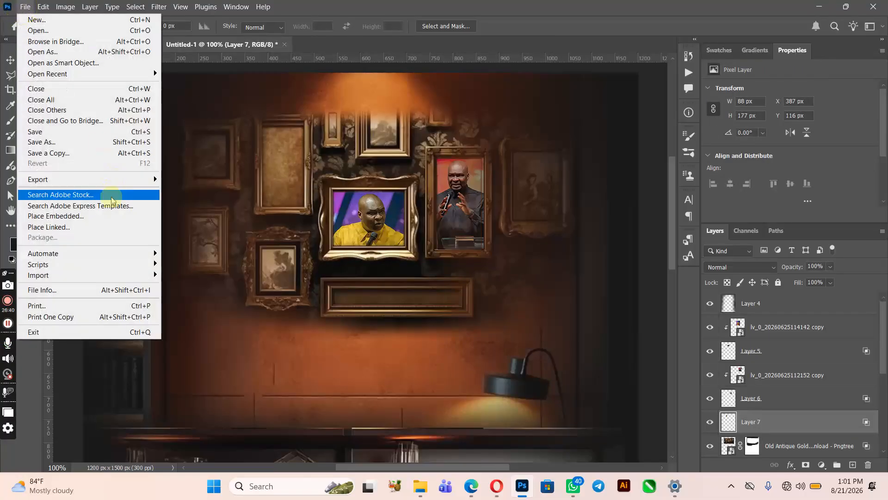
{"action": "left_click", "coordinate": [110, 215]}
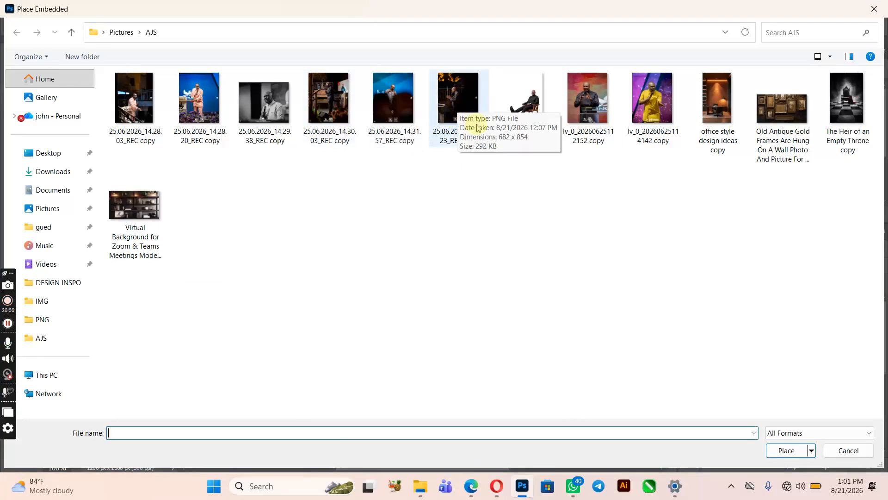
{"action": "left_click", "coordinate": [456, 107]}
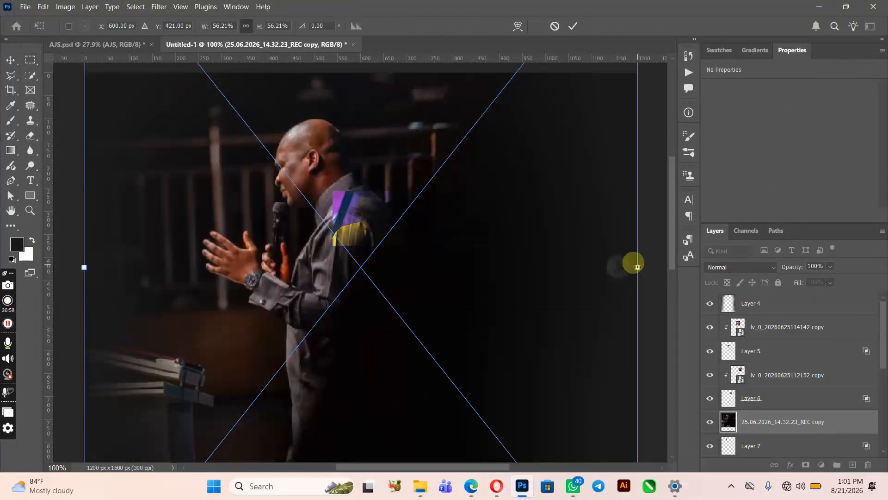
{"action": "left_click_drag", "start_coordinate": [637, 266], "coordinate": [455, 276]}
{"action": "left_click_drag", "start_coordinate": [379, 261], "coordinate": [338, 202]}
{"action": "left_click", "coordinate": [831, 413]}
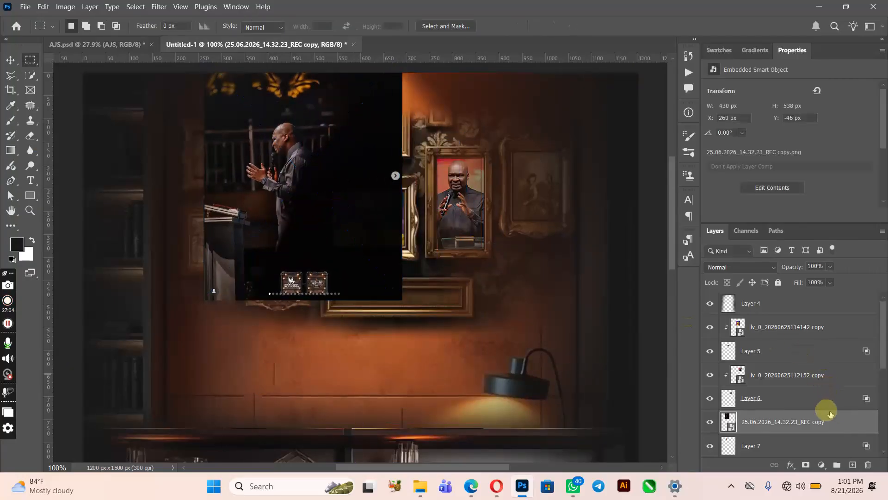
{"action": "right_click", "coordinate": [837, 419]}
{"action": "left_click", "coordinate": [807, 396]}
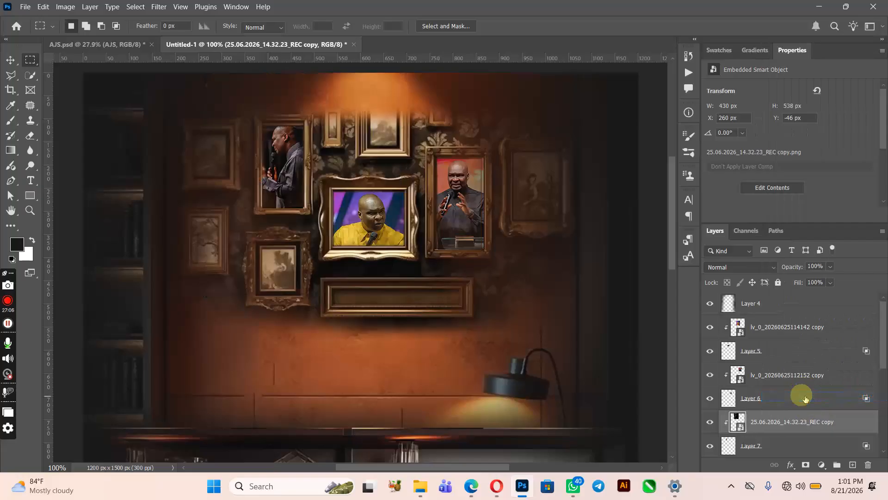
Lock the topmost vignette layer and shift the side-view photo slightly down and left inside its tall frame.
{"action": "key", "text": "v"}
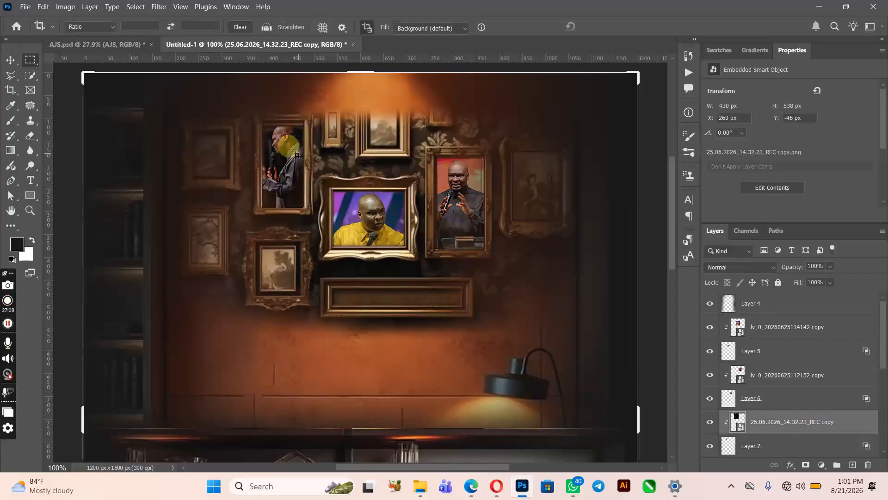
{"action": "left_click", "coordinate": [290, 150]}
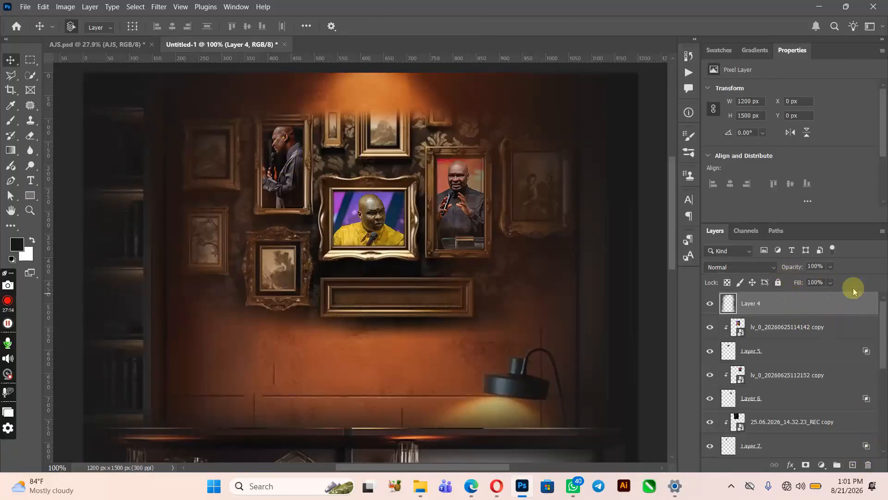
{"action": "left_click", "coordinate": [778, 283]}
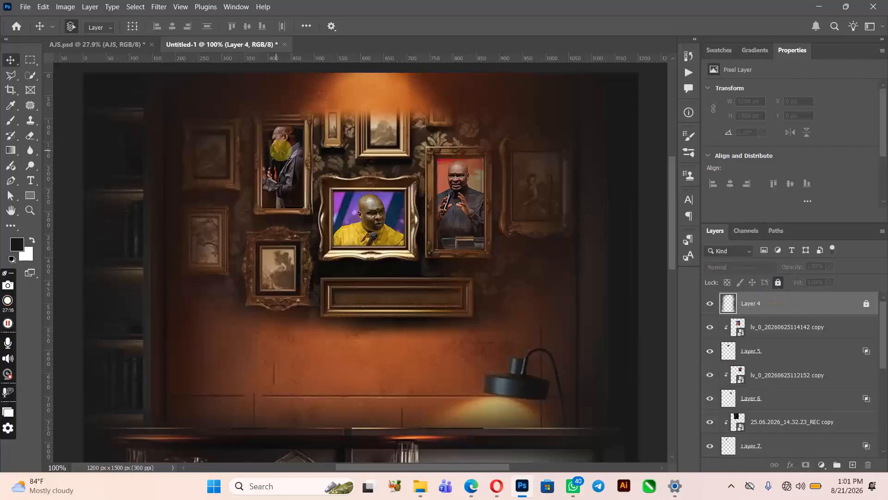
{"action": "left_click", "coordinate": [290, 165]}
{"action": "left_click_drag", "start_coordinate": [290, 166], "coordinate": [288, 168]}
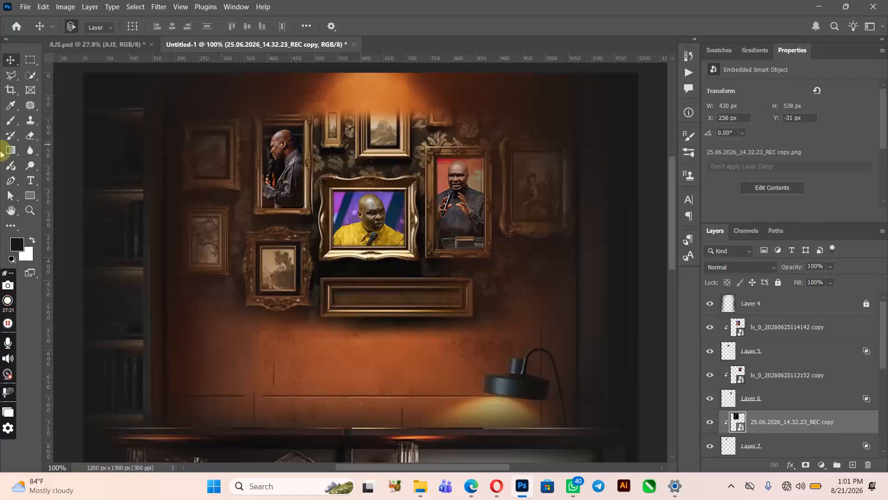
Copy the opening of the small ornate frame below the side-view photo, about 68 x 89 px, from the antique frames layer onto its own layer.
{"action": "left_click", "coordinate": [30, 59]}
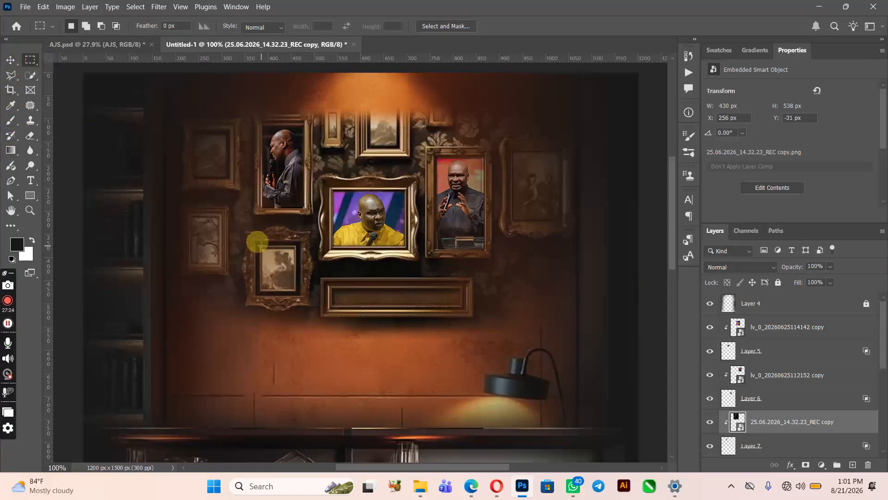
{"action": "left_click_drag", "start_coordinate": [262, 247], "coordinate": [294, 289]}
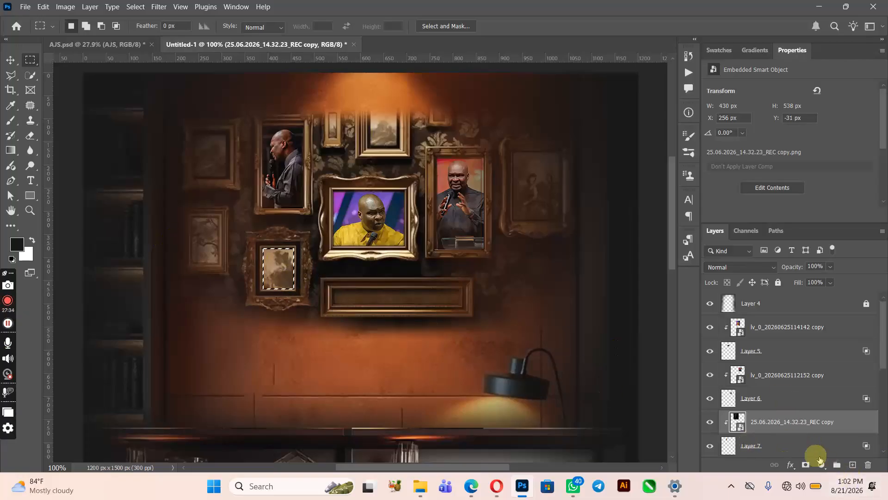
{"action": "scroll", "coordinate": [817, 456], "scroll_direction": "down", "scroll_amount": 3}
{"action": "left_click", "coordinate": [791, 399]}
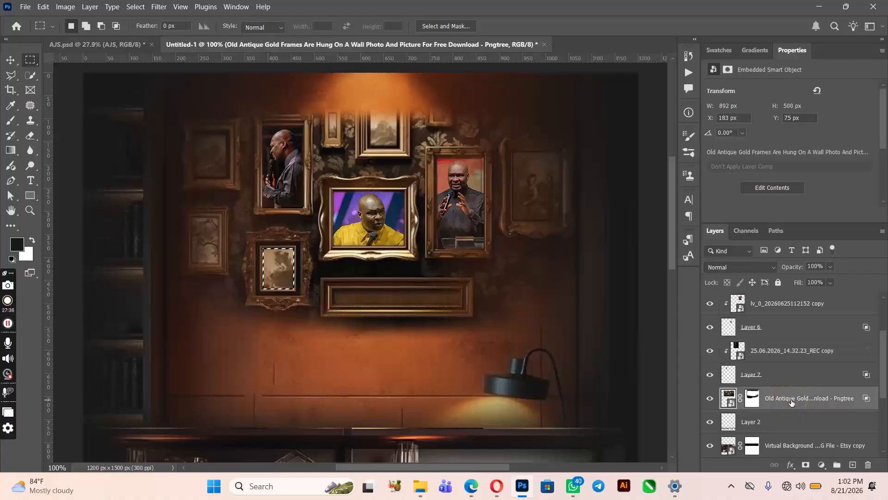
{"action": "key", "text": "ctrl+j"}
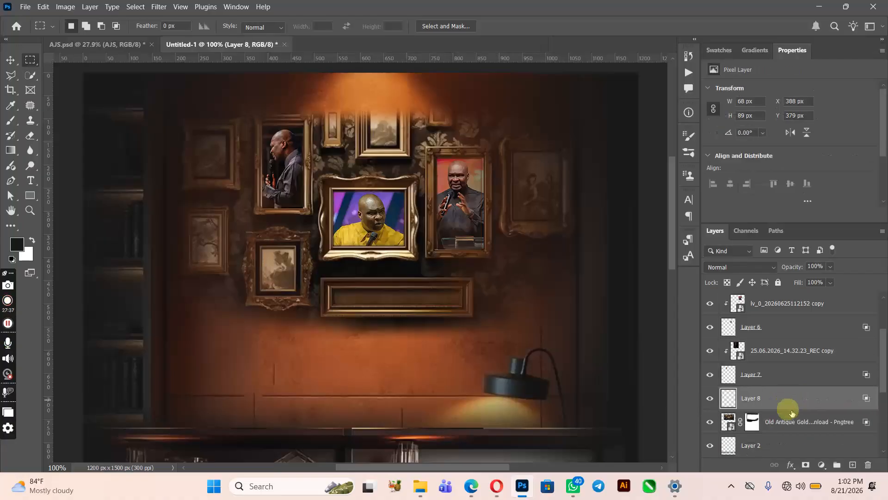
{"action": "left_click", "coordinate": [11, 60]}
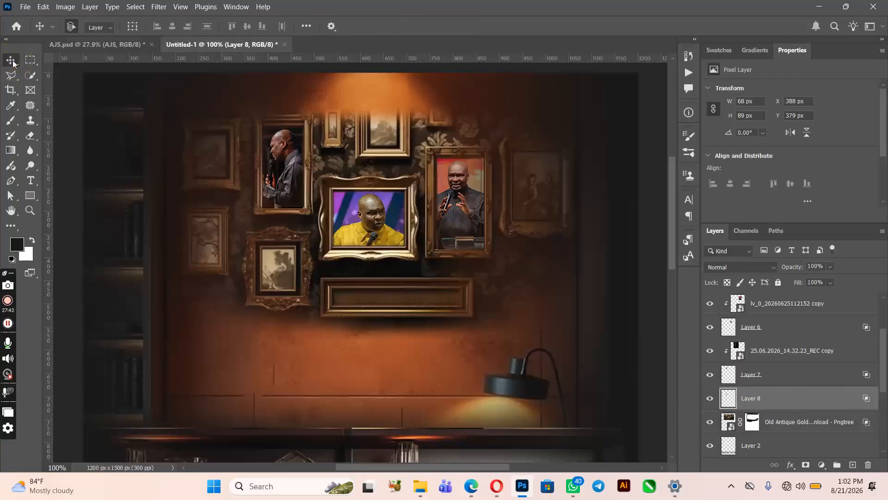
Place the embedded photo 25.06.2026_14.29.38_REC copy at about 328 x 266 px over the small ornate frame.
{"action": "left_click", "coordinate": [25, 9]}
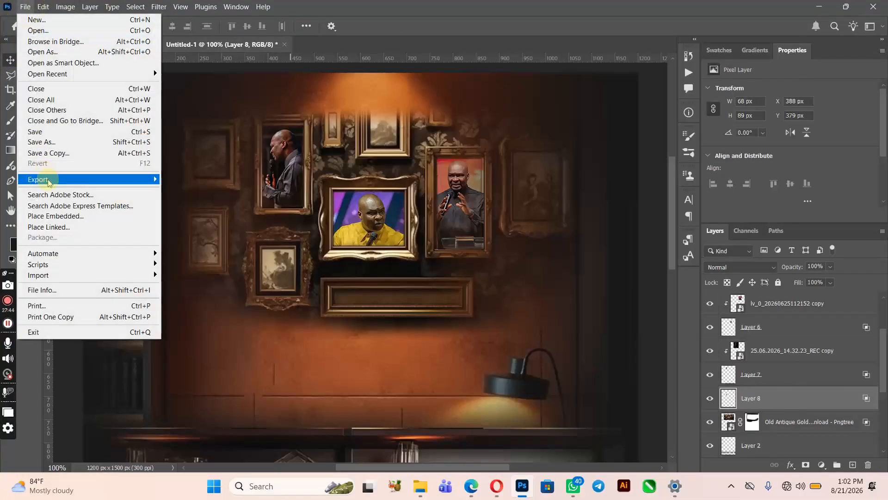
{"action": "left_click", "coordinate": [63, 215]}
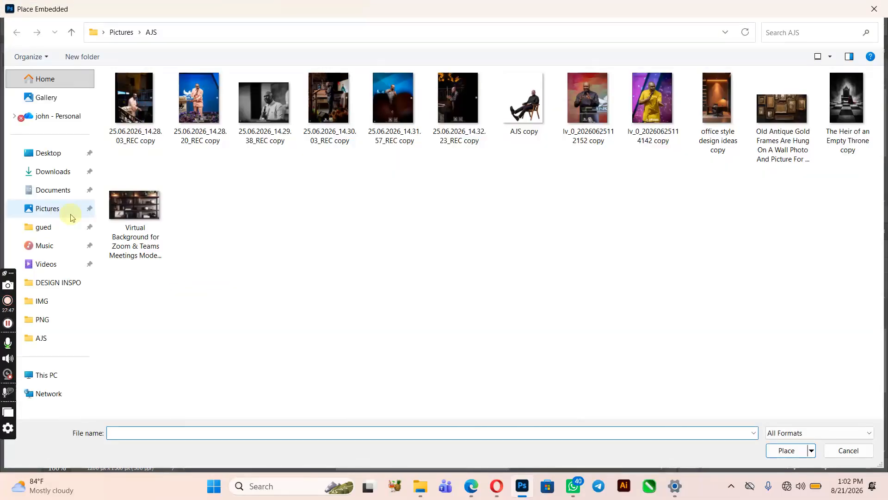
{"action": "double_click", "coordinate": [269, 96]}
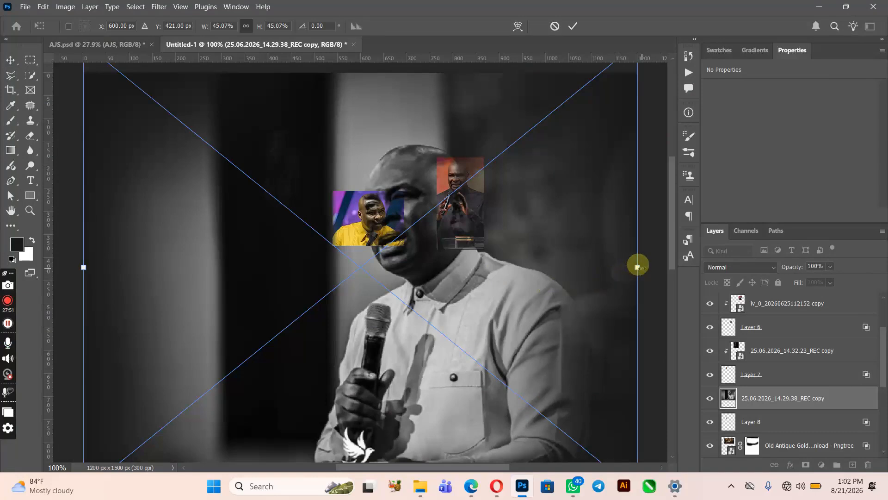
{"action": "left_click_drag", "start_coordinate": [638, 266], "coordinate": [437, 268]}
{"action": "left_click_drag", "start_coordinate": [381, 279], "coordinate": [282, 290]}
{"action": "key", "text": "Return"}
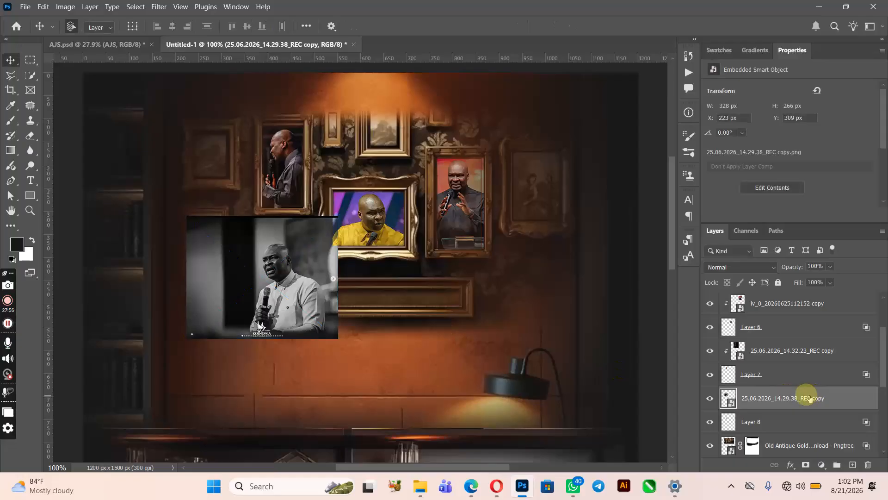
Clip the black-and-white photo to the small ornate frame's opening and scale it down to about 246 x 198 px to fit the figure.
{"action": "right_click", "coordinate": [788, 397]}
{"action": "left_click", "coordinate": [790, 373]}
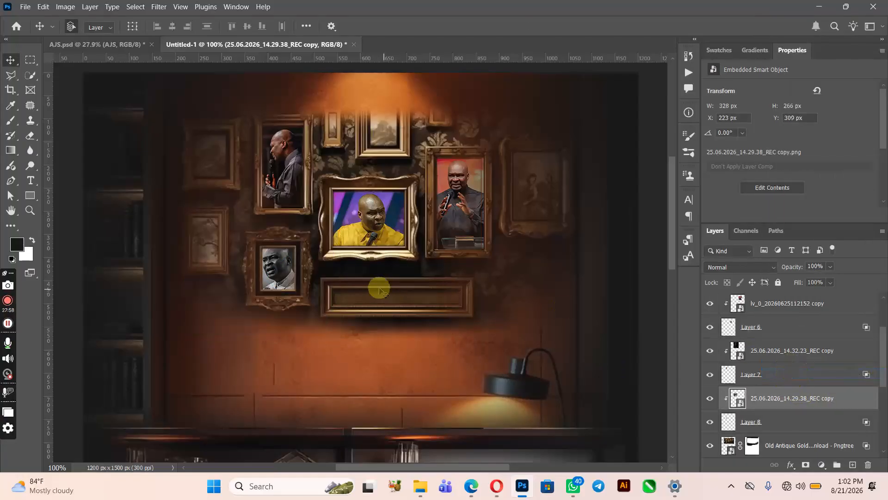
{"action": "key", "text": "ctrl+t"}
{"action": "left_click_drag", "start_coordinate": [336, 216], "coordinate": [318, 234]}
{"action": "left_click_drag", "start_coordinate": [281, 269], "coordinate": [282, 270]}
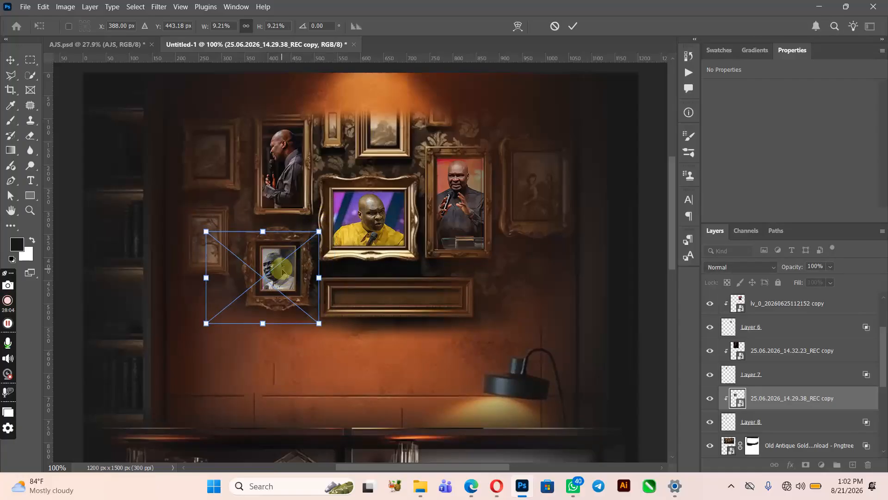
{"action": "key", "text": "Return"}
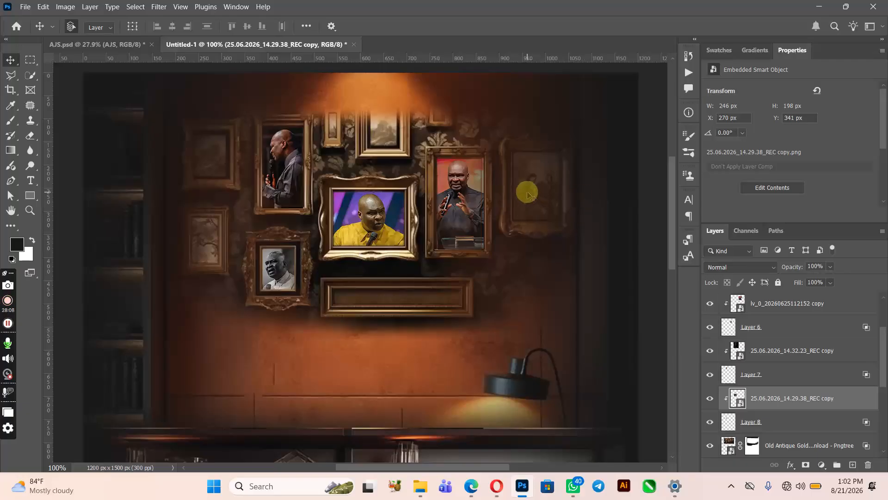
Copy the opening of the faded frame at the wall's far right, about 102 x 148 px, from the antique frames layer onto its own layer.
{"action": "left_click", "coordinate": [520, 205]}
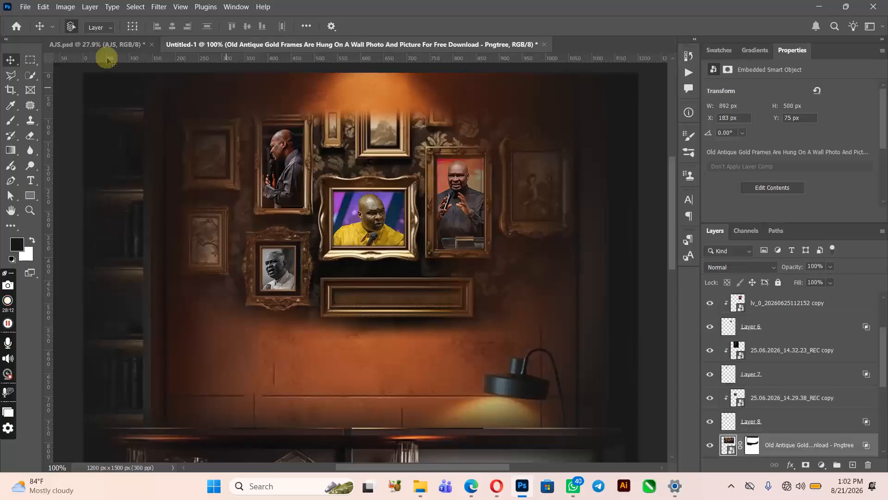
{"action": "left_click", "coordinate": [30, 60]}
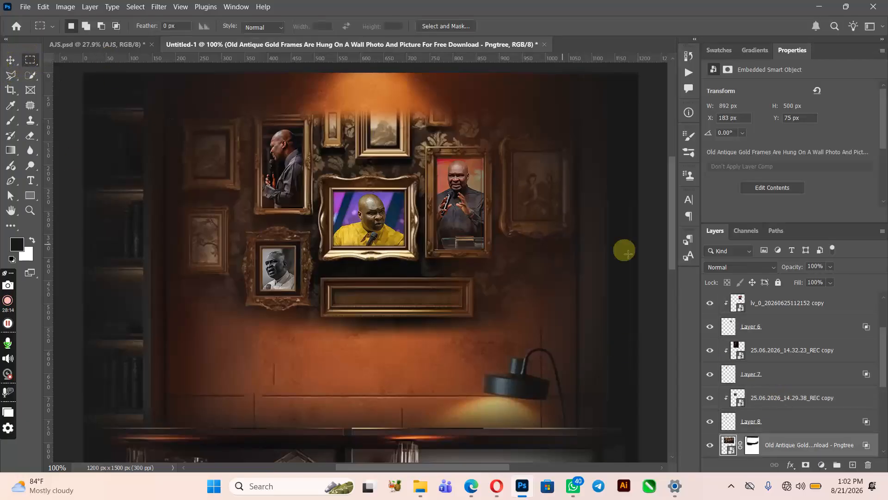
{"action": "left_click_drag", "start_coordinate": [512, 152], "coordinate": [559, 220]}
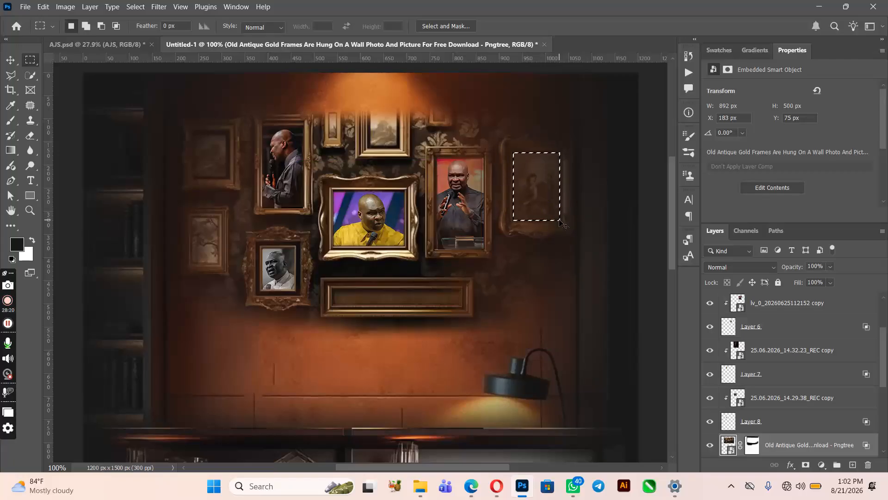
{"action": "key", "text": "ctrl+j"}
Place the embedded photo 25.06.2026_14.30.03_REC copy at about 328 x 410 px over the far-right frame.
{"action": "left_click", "coordinate": [30, 7]}
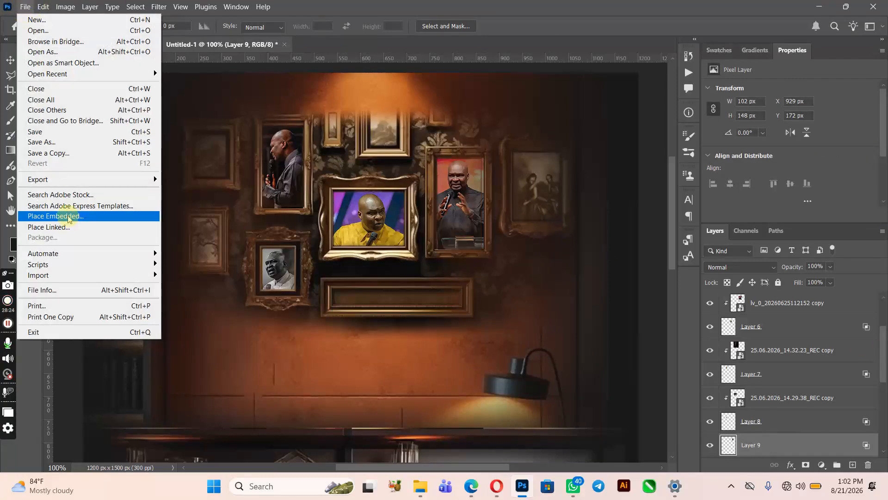
{"action": "left_click", "coordinate": [67, 216]}
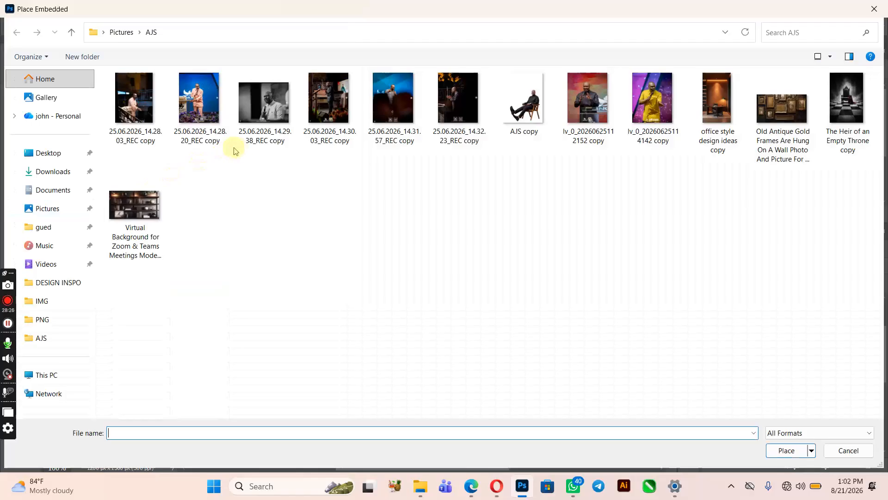
{"action": "left_click", "coordinate": [316, 99]}
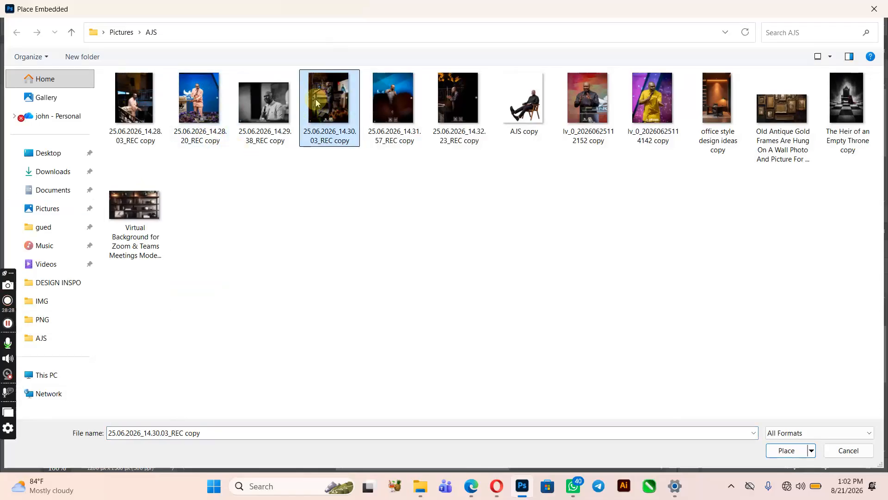
{"action": "double_click", "coordinate": [315, 99]}
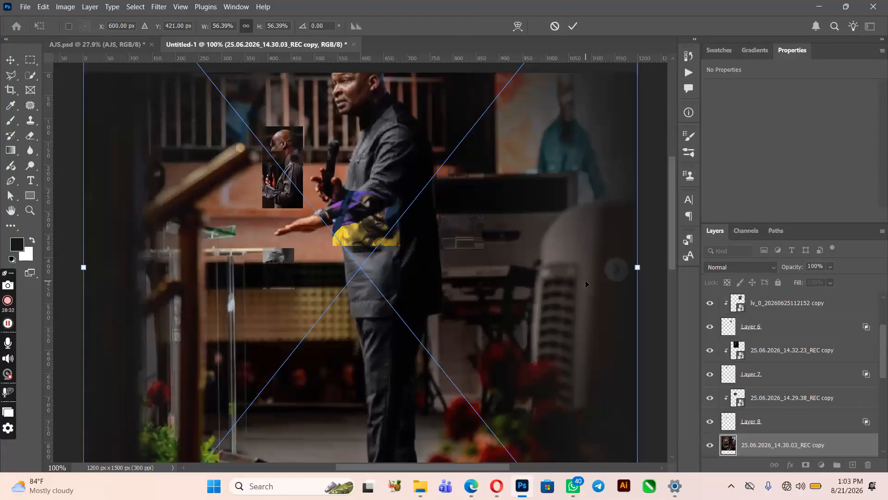
{"action": "left_click_drag", "start_coordinate": [637, 267], "coordinate": [437, 267]}
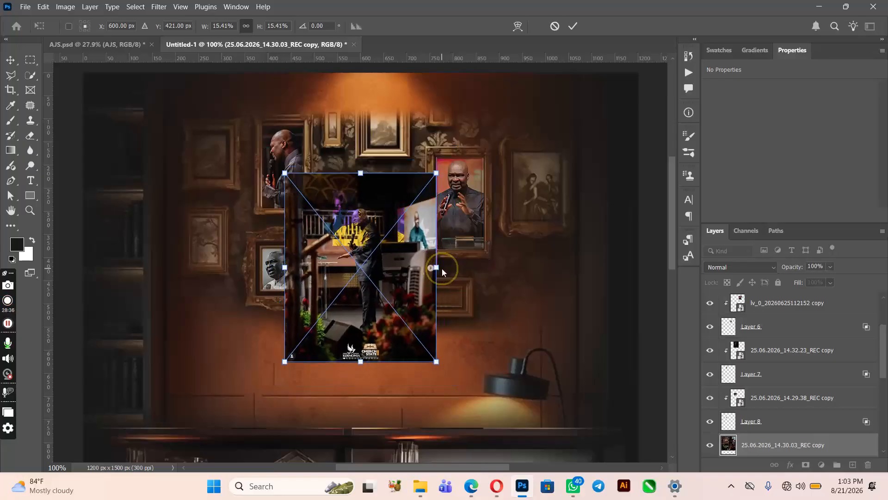
{"action": "left_click_drag", "start_coordinate": [341, 285], "coordinate": [513, 239]}
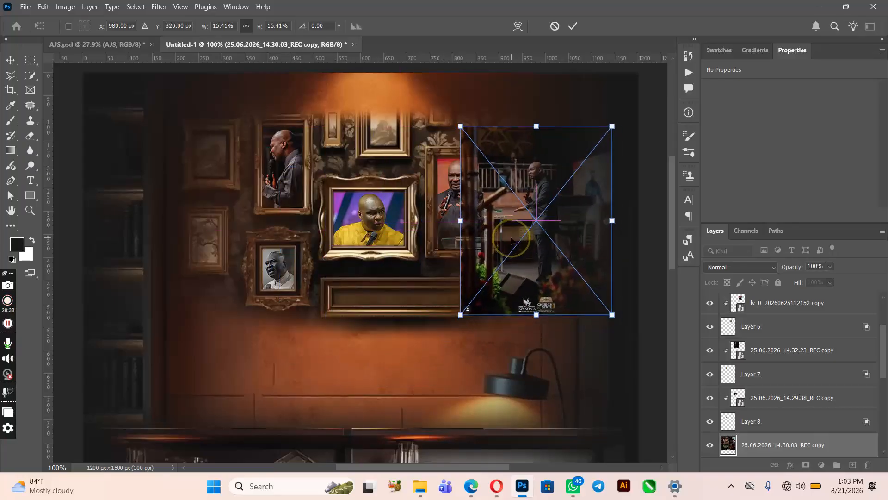
{"action": "key", "text": "Return"}
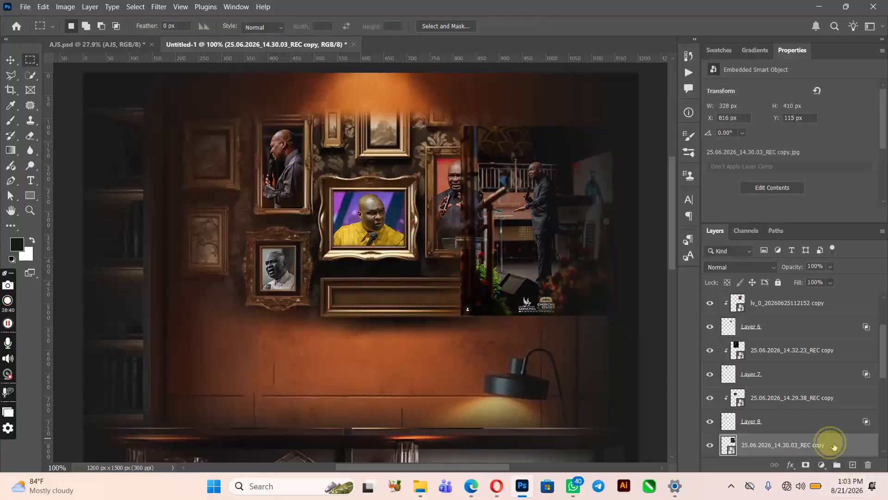
Clip the standing-figure photo to the far-right frame's opening, enlarge it to about 378 x 472 px and shift it slightly to fit.
{"action": "right_click", "coordinate": [828, 445]}
{"action": "left_click", "coordinate": [820, 424]}
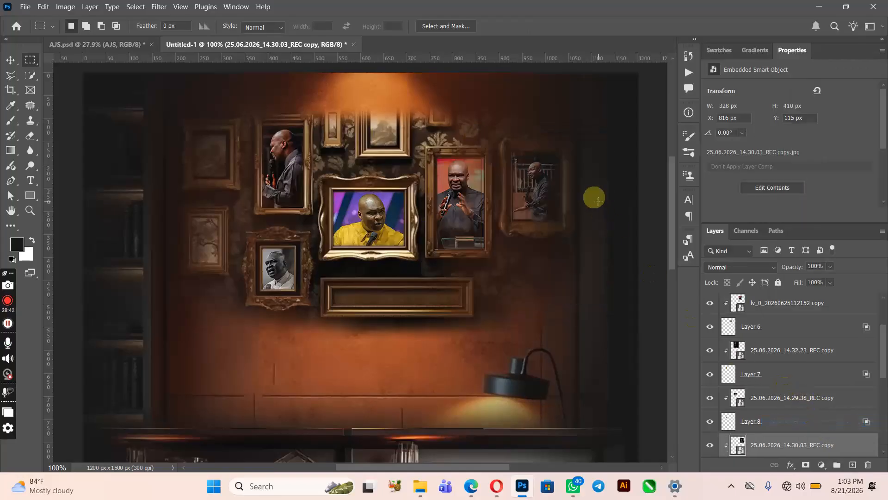
{"action": "key", "text": "ctrl+t"}
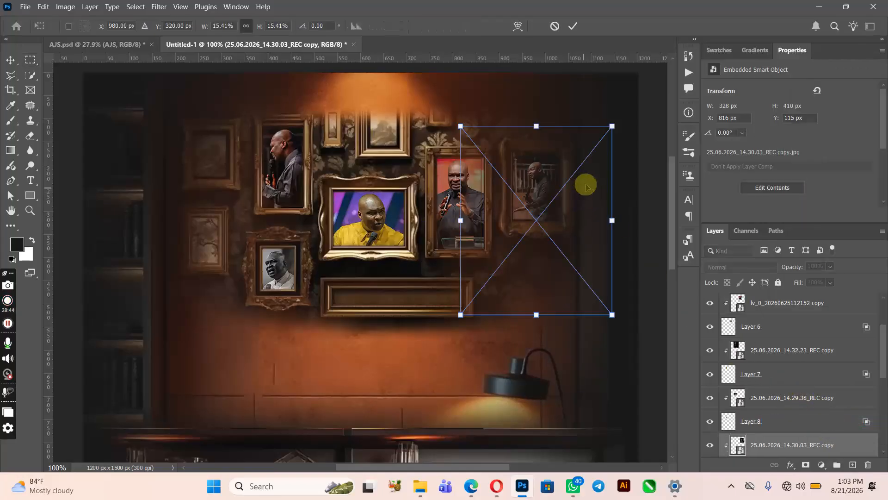
{"action": "left_click_drag", "start_coordinate": [611, 125], "coordinate": [623, 115]}
{"action": "key", "text": "Return"}
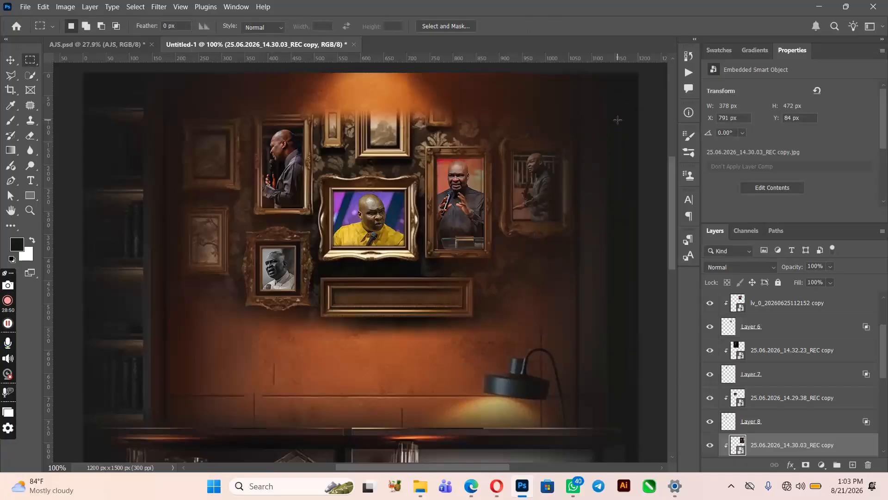
{"action": "key", "text": "v"}
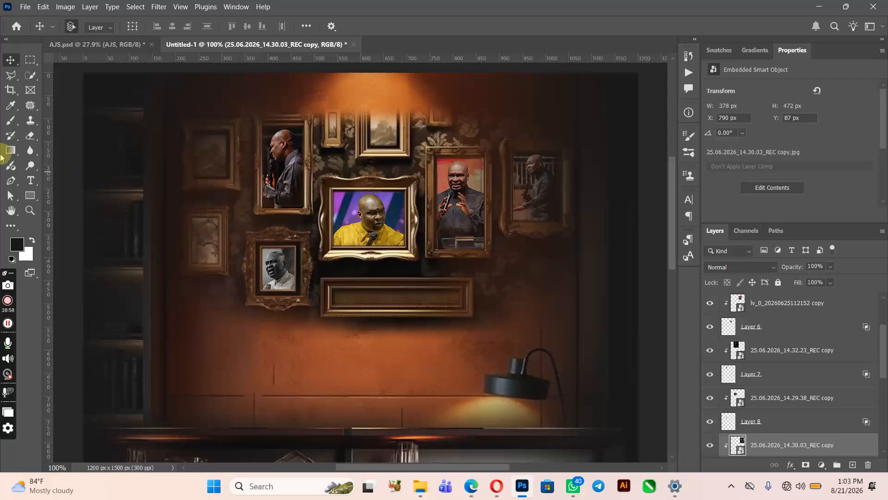
Copy the opening of the lower frame at the wall's far left, about 60 x 102 px, from the antique frames layer onto its own layer.
{"action": "left_click", "coordinate": [30, 60]}
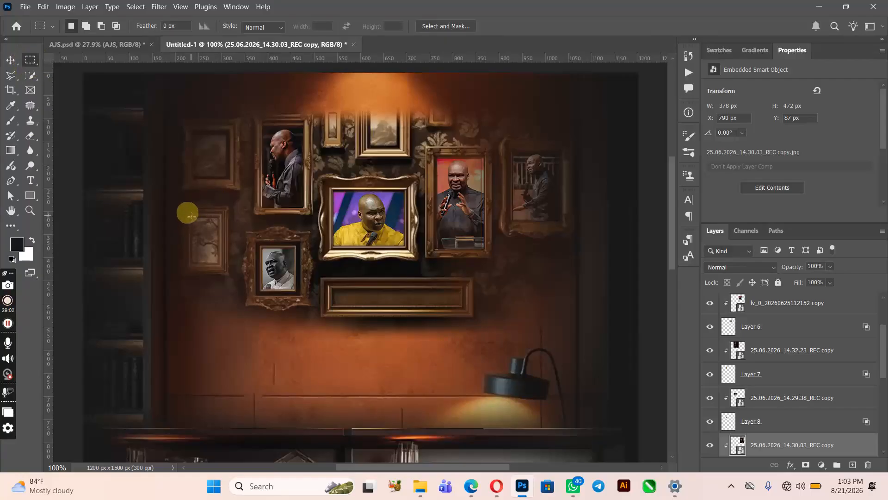
{"action": "left_click_drag", "start_coordinate": [192, 216], "coordinate": [219, 264]}
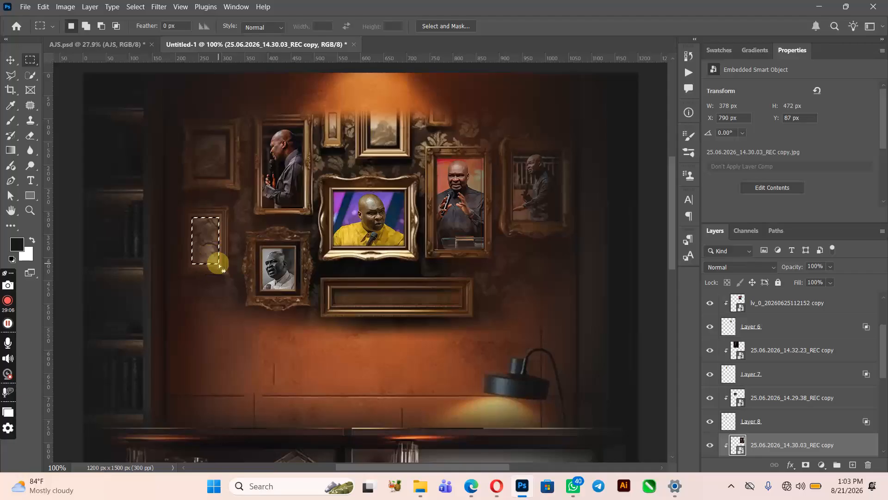
{"action": "scroll", "coordinate": [803, 445], "scroll_direction": "down", "scroll_amount": 3}
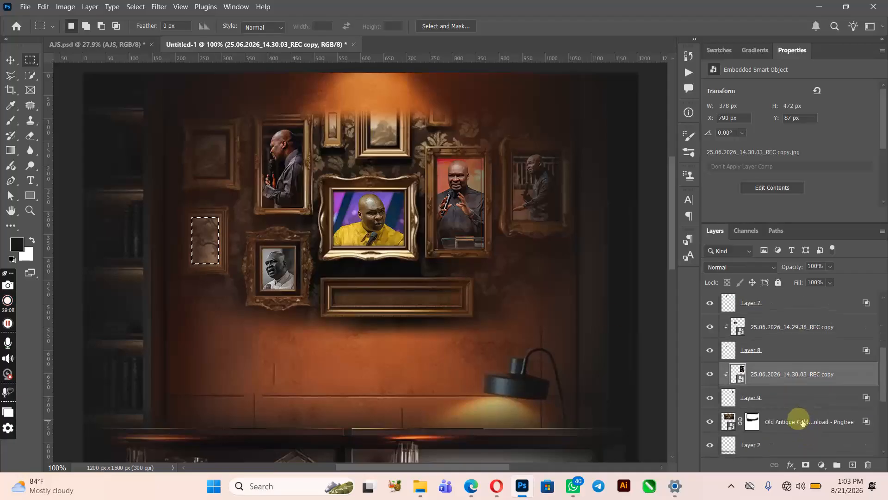
{"action": "left_click", "coordinate": [794, 422]}
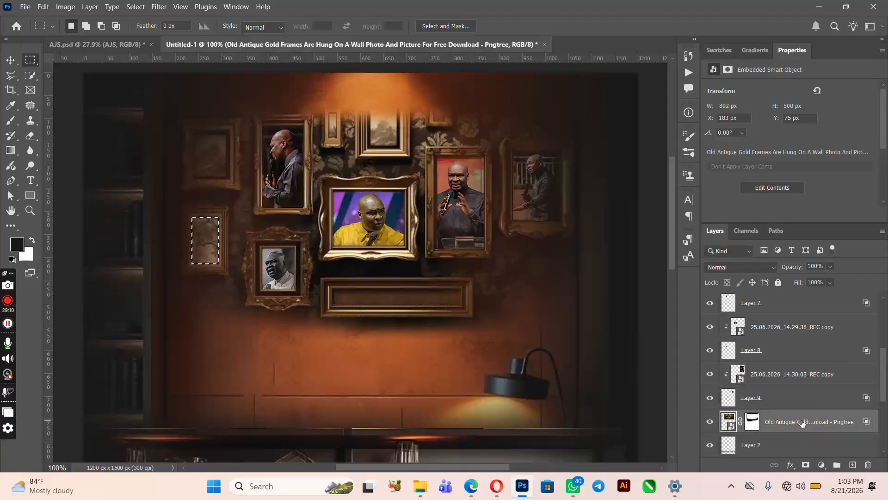
{"action": "key", "text": "ctrl+j"}
Start placing an embedded photo from the AJS folder for the lower far-left frame.
{"action": "left_click", "coordinate": [26, 7]}
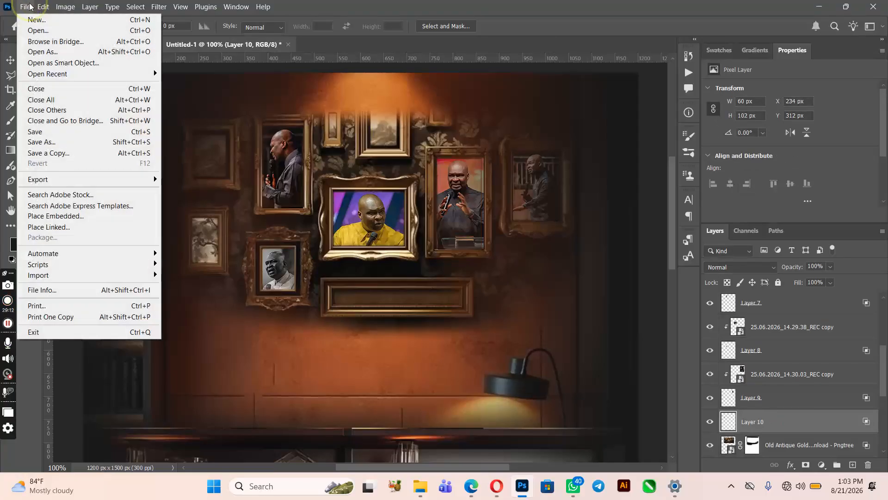
{"action": "left_click", "coordinate": [82, 216]}
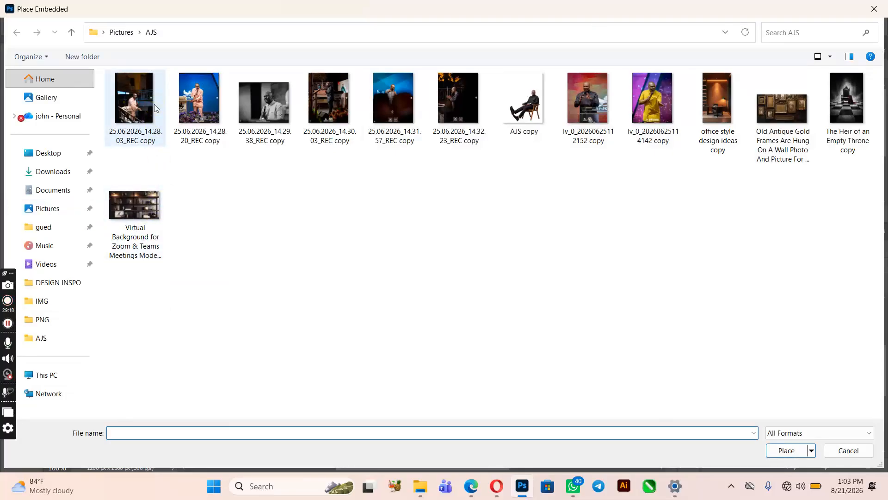
Place the 25.06.2026_14.28.03_REC copy photo over the left frames at about 24.5% scale and clip it to Layer 10.
{"action": "left_click", "coordinate": [142, 111]}
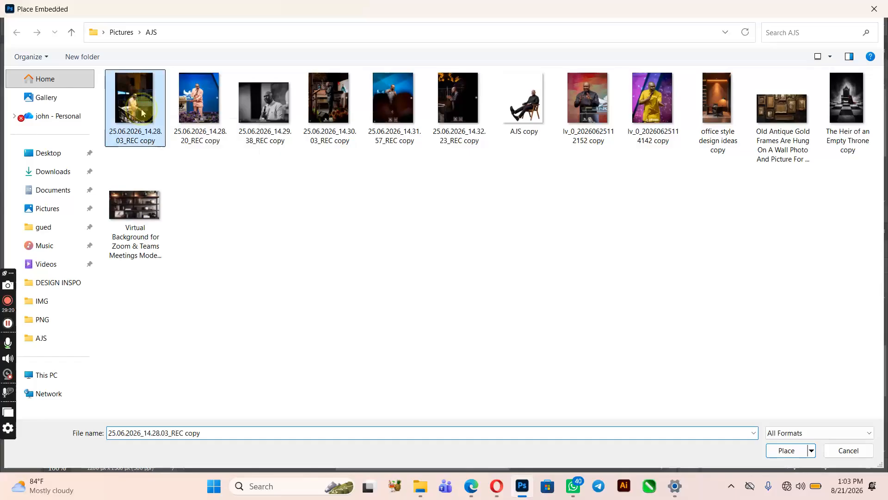
{"action": "double_click", "coordinate": [140, 110]}
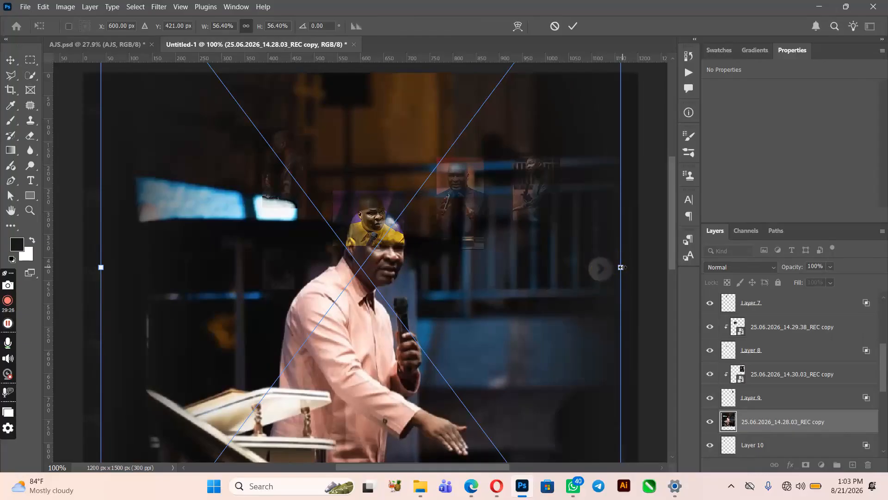
{"action": "left_click_drag", "start_coordinate": [622, 267], "coordinate": [476, 282]}
{"action": "left_click_drag", "start_coordinate": [401, 309], "coordinate": [250, 295]}
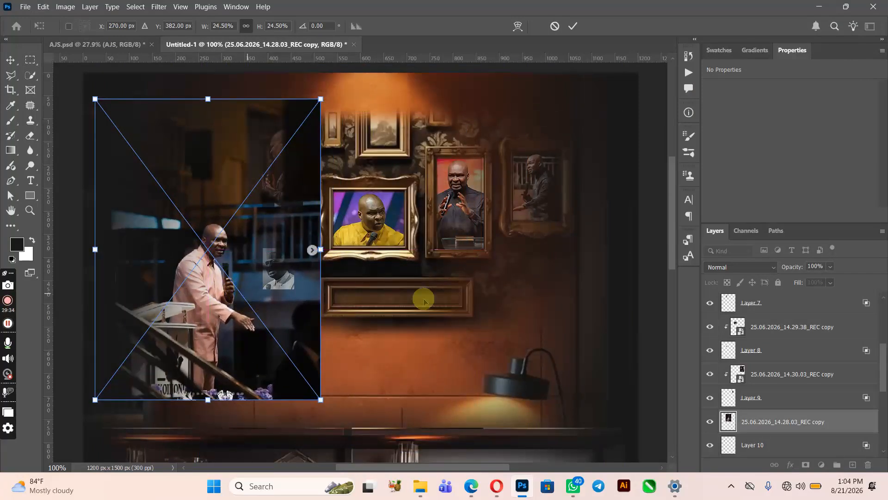
{"action": "key", "text": "Return"}
{"action": "right_click", "coordinate": [826, 430]}
{"action": "left_click", "coordinate": [828, 406]}
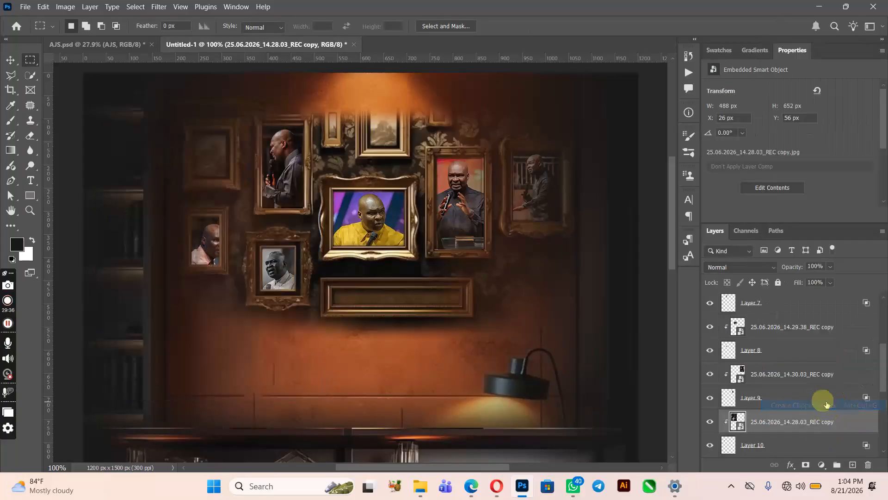
Scale the clipped photo down to about 17.09% and position the speaker's head and torso inside the small lower-left frame.
{"action": "key", "text": "ctrl+t"}
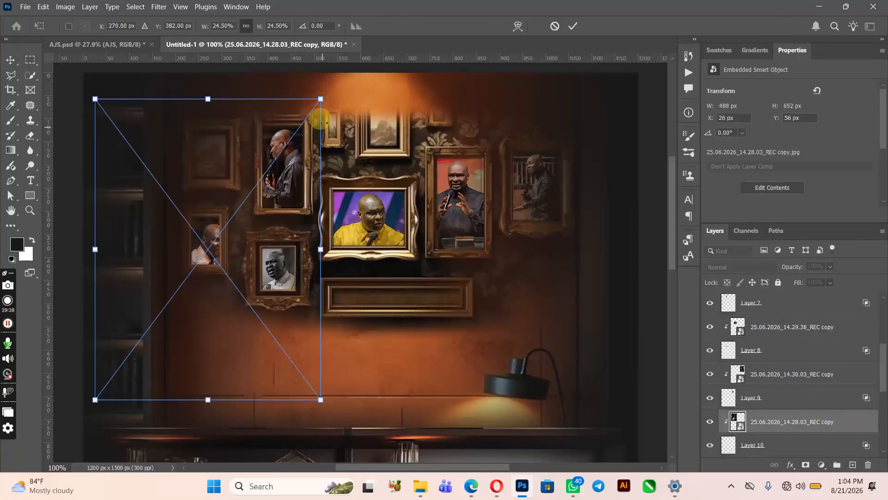
{"action": "left_click_drag", "start_coordinate": [317, 98], "coordinate": [277, 134]}
{"action": "left_click_drag", "start_coordinate": [246, 333], "coordinate": [244, 319]}
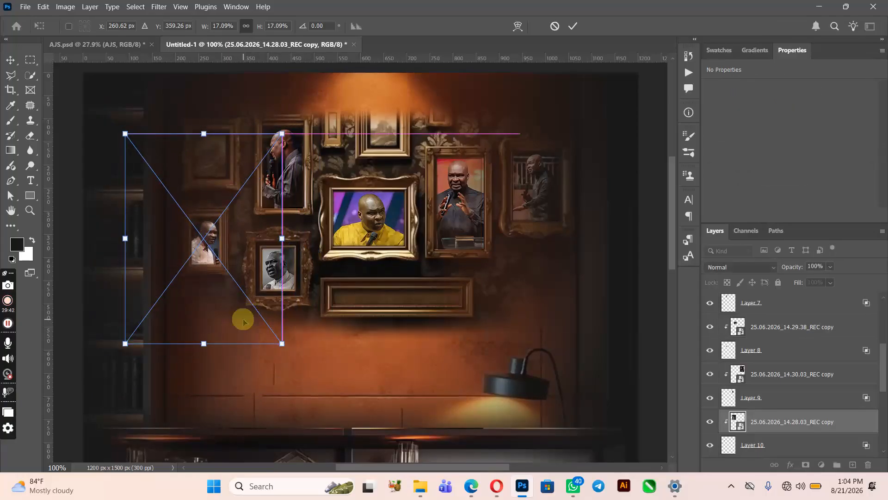
{"action": "key", "text": "Return"}
Copy the inner area of the empty upper-left frame from the Old Antique Gold layer onto a new layer.
{"action": "key", "text": "m"}
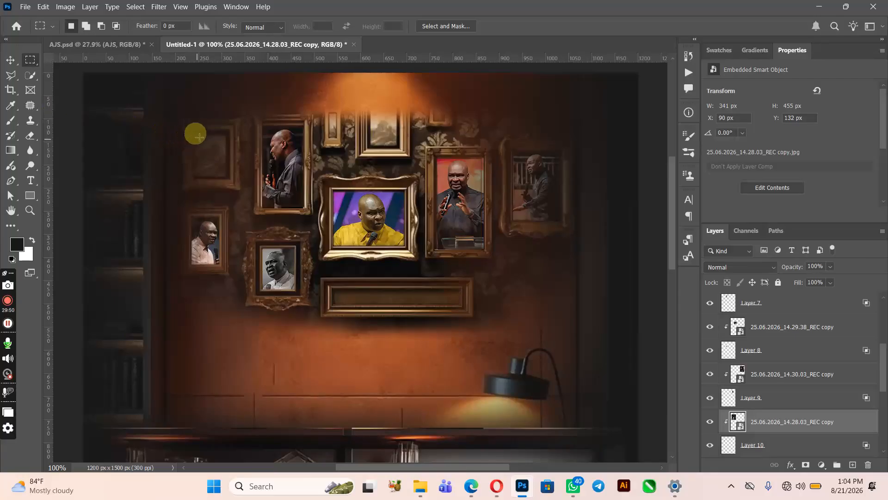
{"action": "scroll", "coordinate": [826, 445], "scroll_direction": "down", "scroll_amount": 2}
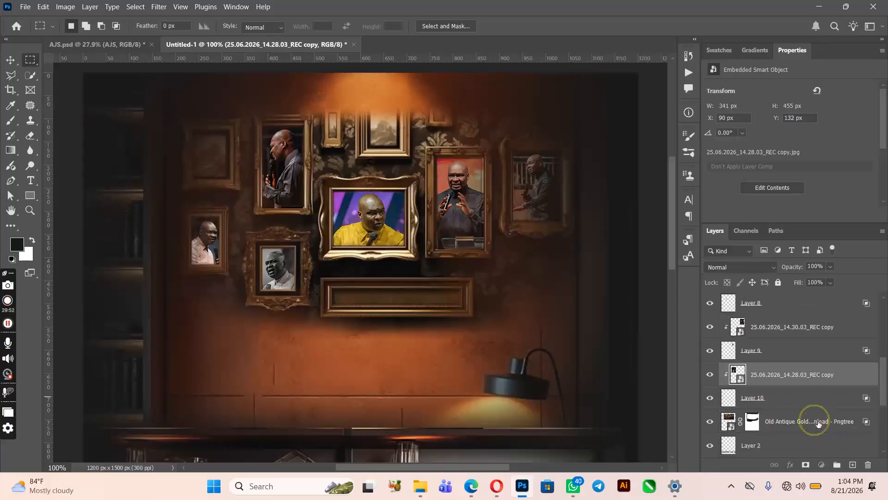
{"action": "left_click", "coordinate": [818, 424]}
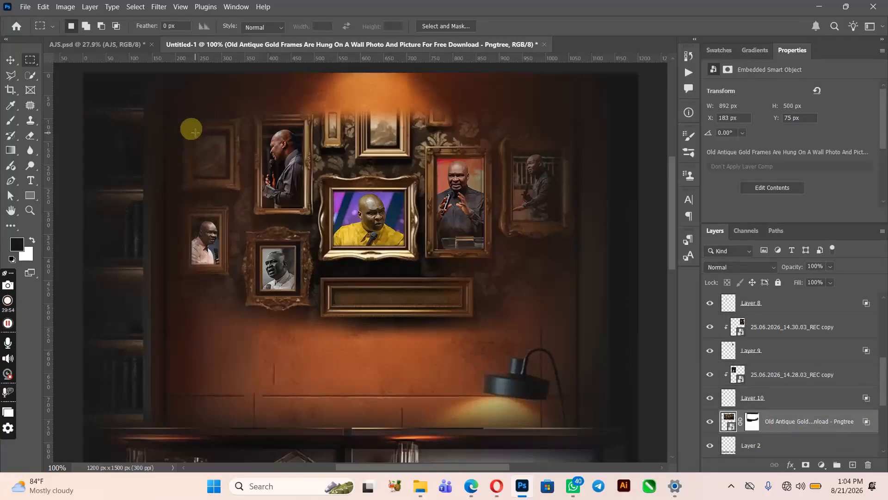
{"action": "left_click_drag", "start_coordinate": [194, 130], "coordinate": [229, 177]}
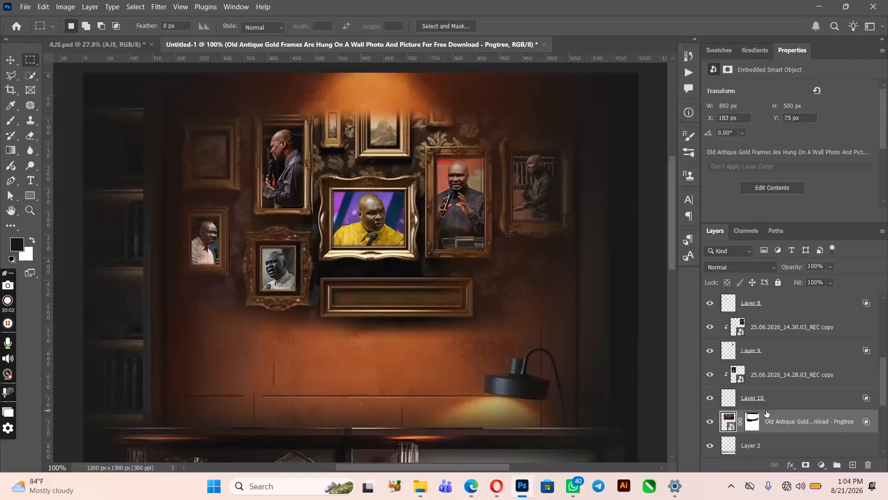
{"action": "key", "text": "ctrl+j"}
{"action": "left_click", "coordinate": [25, 7]}
{"action": "left_click", "coordinate": [74, 218]}
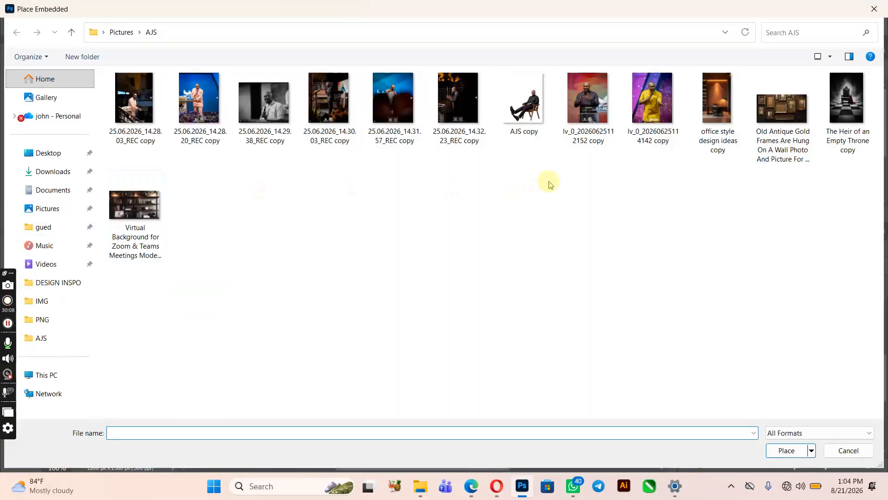
{"action": "left_click", "coordinate": [653, 101]}
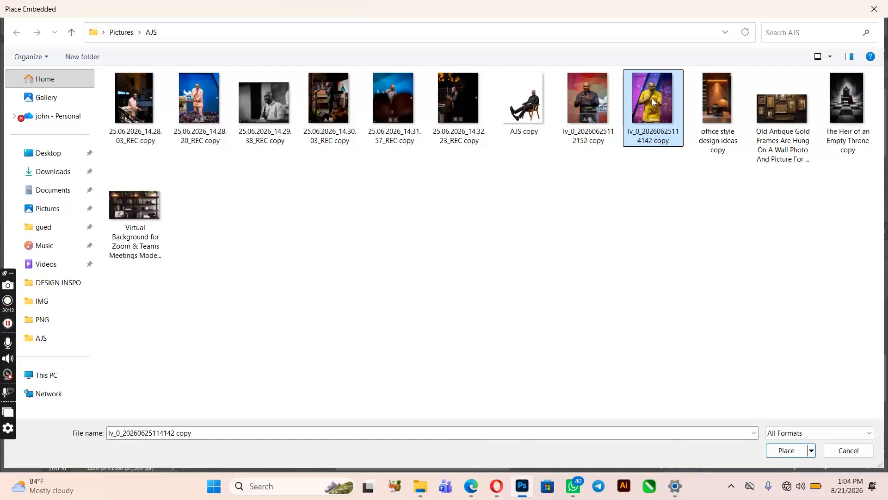
{"action": "double_click", "coordinate": [651, 101]}
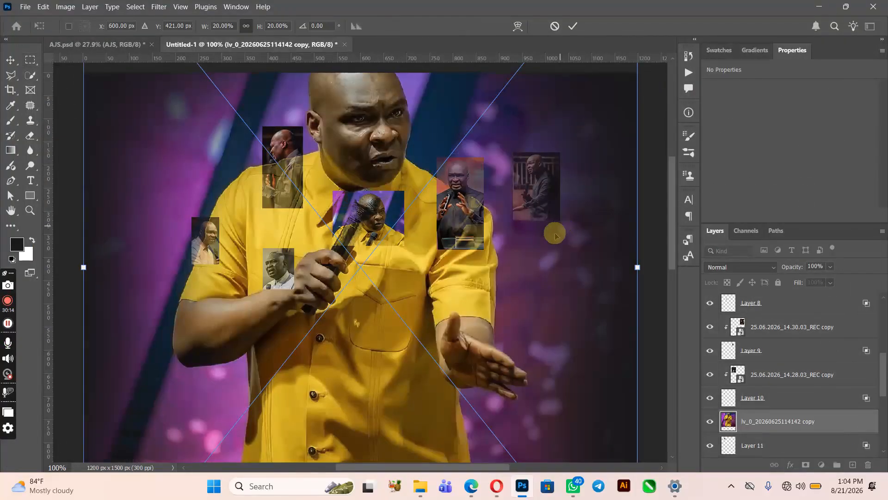
{"action": "left_click_drag", "start_coordinate": [581, 270], "coordinate": [443, 277]}
{"action": "left_click_drag", "start_coordinate": [385, 315], "coordinate": [241, 247]}
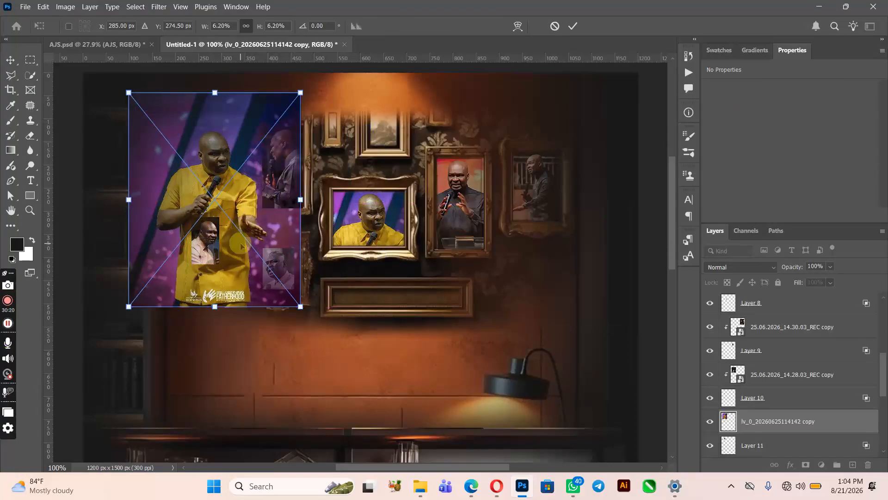
{"action": "key", "text": "Return"}
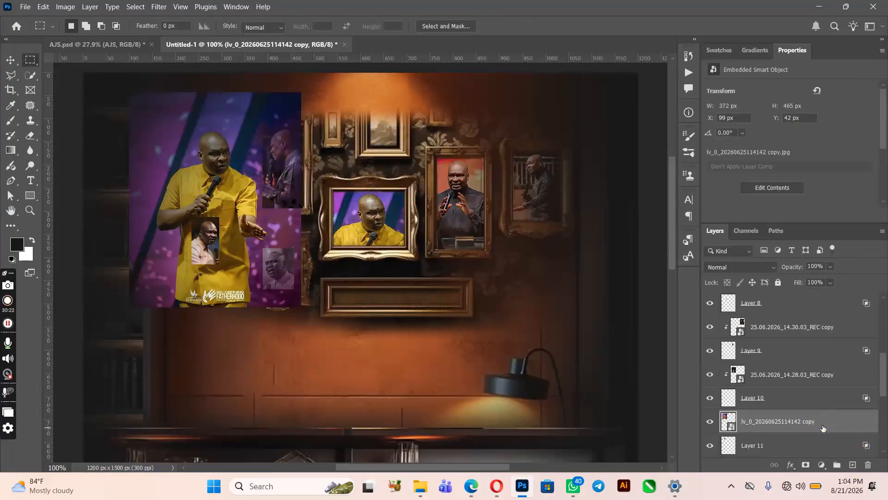
{"action": "key", "text": "Delete"}
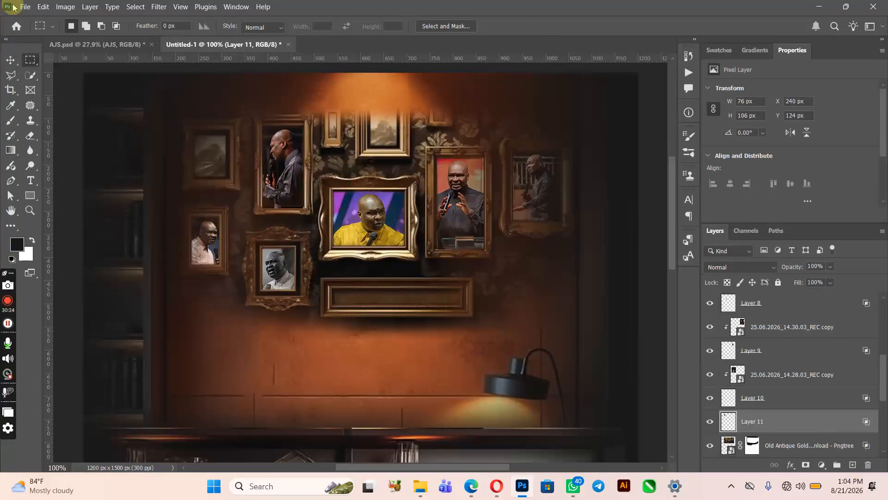
Place the 25.06.2026_14.31.57_REC copy photo over the upper-left frame at about 24.85% scale and clip it to Layer 11.
{"action": "left_click", "coordinate": [25, 7]}
{"action": "left_click", "coordinate": [69, 220]}
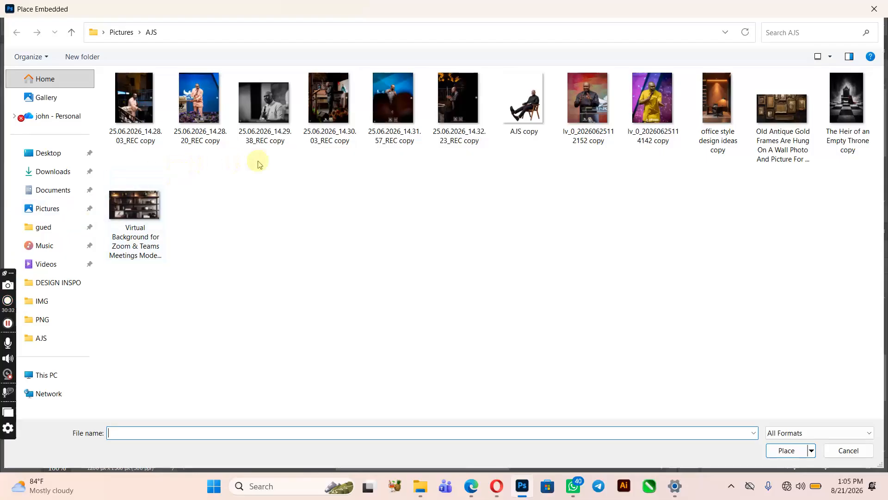
{"action": "double_click", "coordinate": [387, 110]}
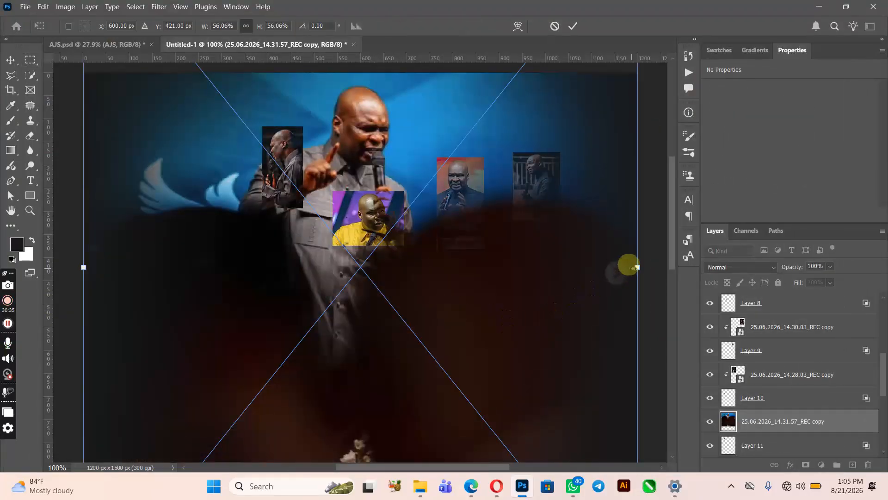
{"action": "left_click_drag", "start_coordinate": [635, 267], "coordinate": [482, 277]}
{"action": "left_click_drag", "start_coordinate": [397, 293], "coordinate": [262, 238]}
{"action": "key", "text": "Return"}
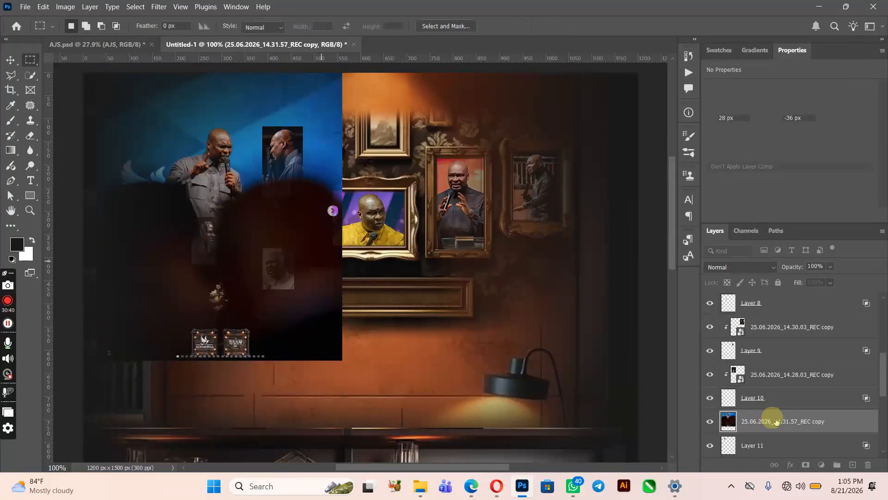
{"action": "right_click", "coordinate": [804, 423]}
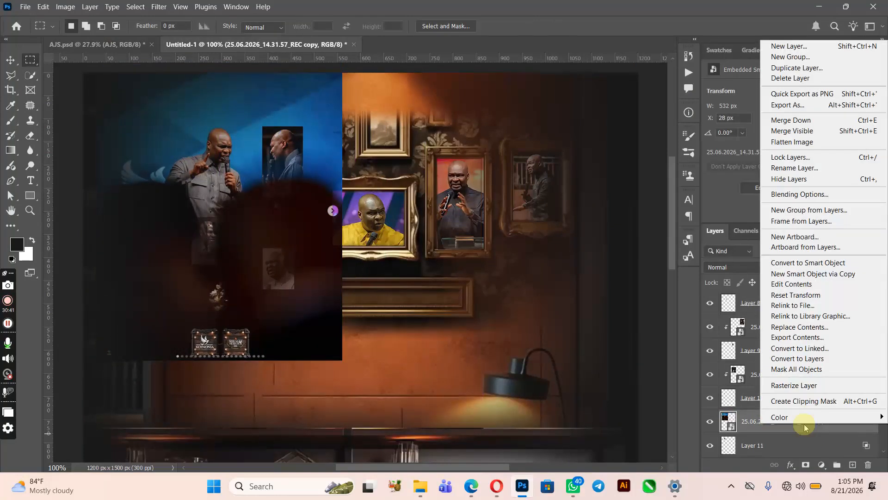
{"action": "left_click", "coordinate": [805, 401]}
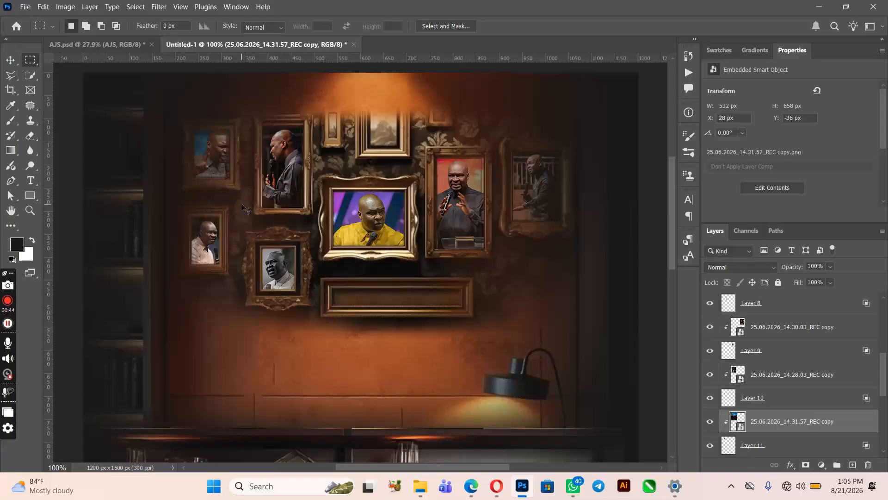
Reposition the clipped photo and scale it to about 22.78% so the speaker sits centred in the upper-left frame.
{"action": "key", "text": "ctrl+t"}
{"action": "mouse_move", "coordinate": [293, 205]}
{"action": "left_mouse_down"}
{"action": "mouse_move", "coordinate": [285, 216]}
{"action": "mouse_move", "coordinate": [285, 208]}
{"action": "left_mouse_up"}
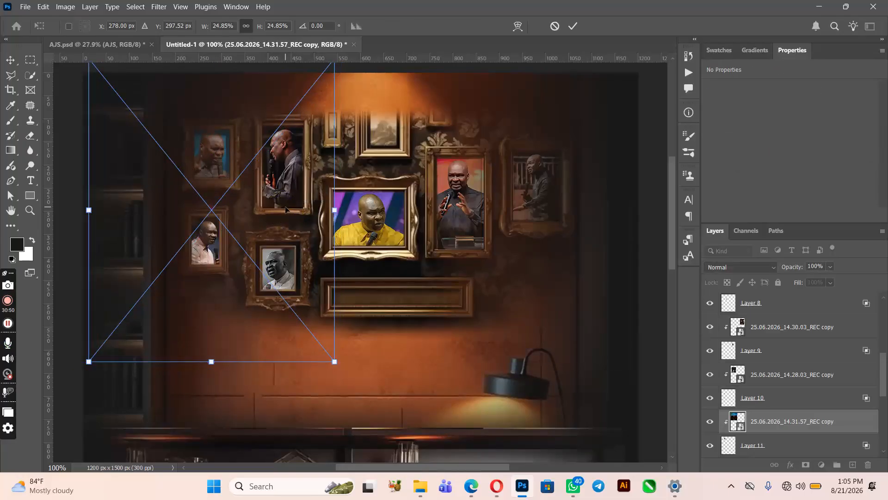
{"action": "double_click", "coordinate": [286, 210]}
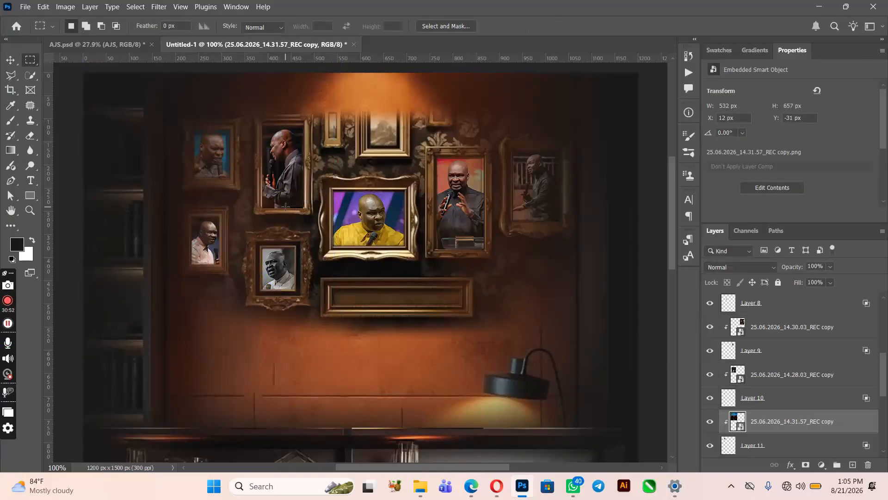
{"action": "key", "text": "v"}
{"action": "left_click", "coordinate": [287, 210]}
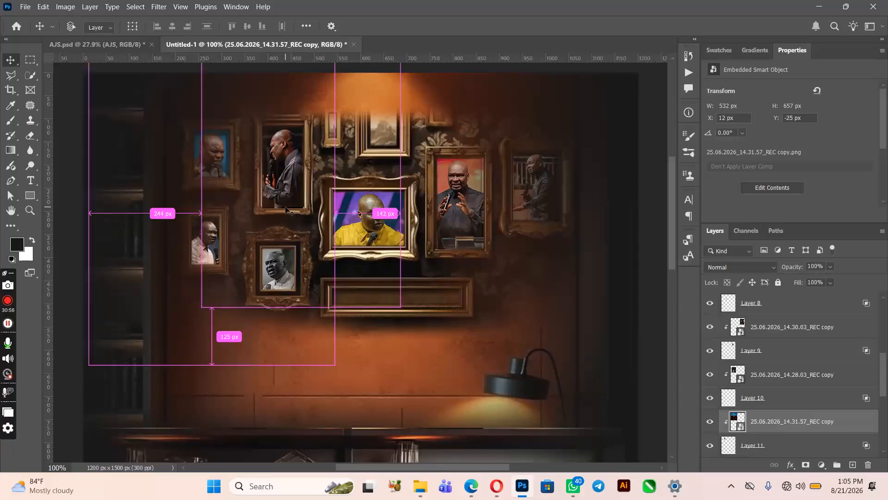
{"action": "key", "text": "ctrl+t"}
{"action": "mouse_move", "coordinate": [328, 353]}
{"action": "left_mouse_down"}
{"action": "mouse_move", "coordinate": [331, 363]}
{"action": "mouse_move", "coordinate": [313, 353]}
{"action": "mouse_move", "coordinate": [322, 356]}
{"action": "left_mouse_up"}
{"action": "left_click_drag", "start_coordinate": [225, 323], "coordinate": [225, 312]}
{"action": "double_click", "coordinate": [225, 313]}
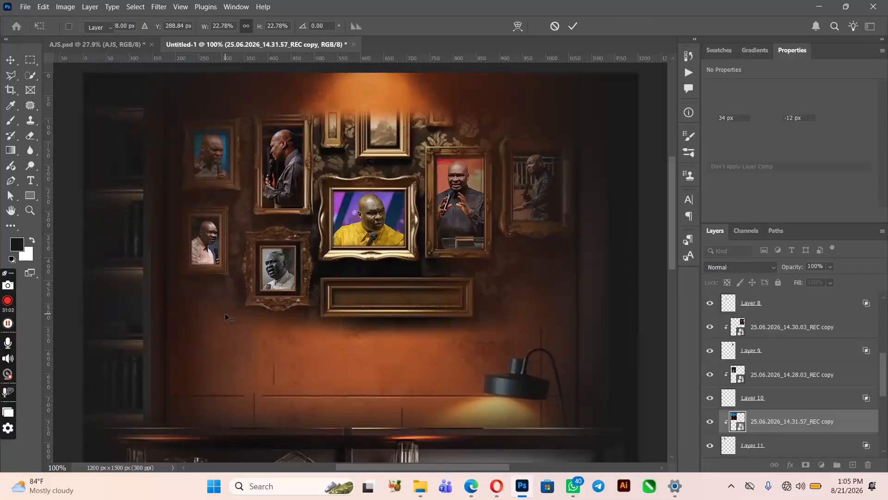
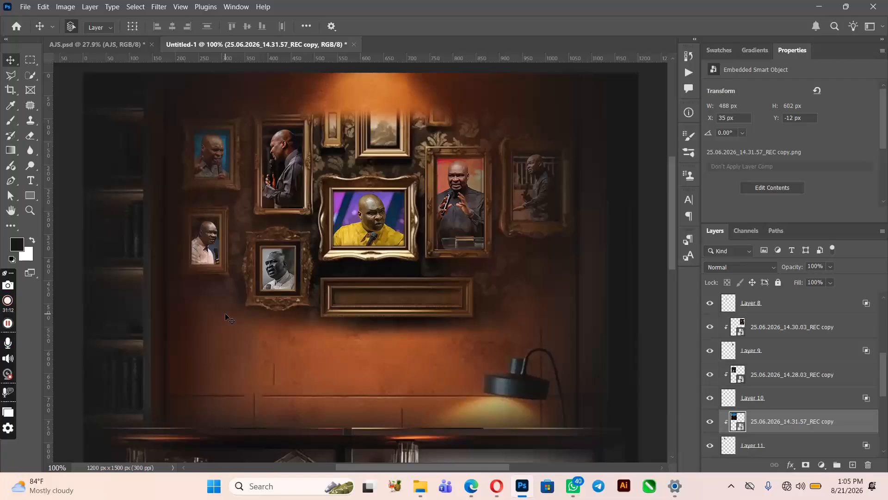
{"action": "key", "text": "ctrl+minus"}
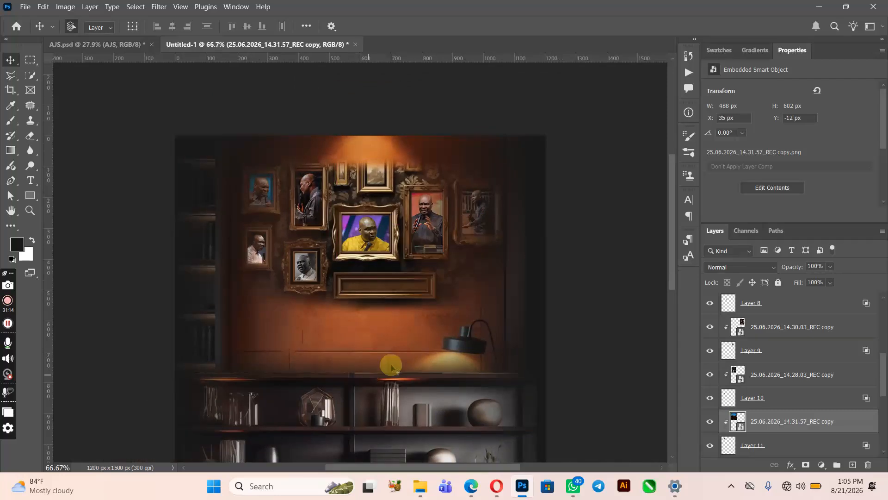
{"action": "left_click_drag", "start_coordinate": [675, 245], "coordinate": [673, 265]}
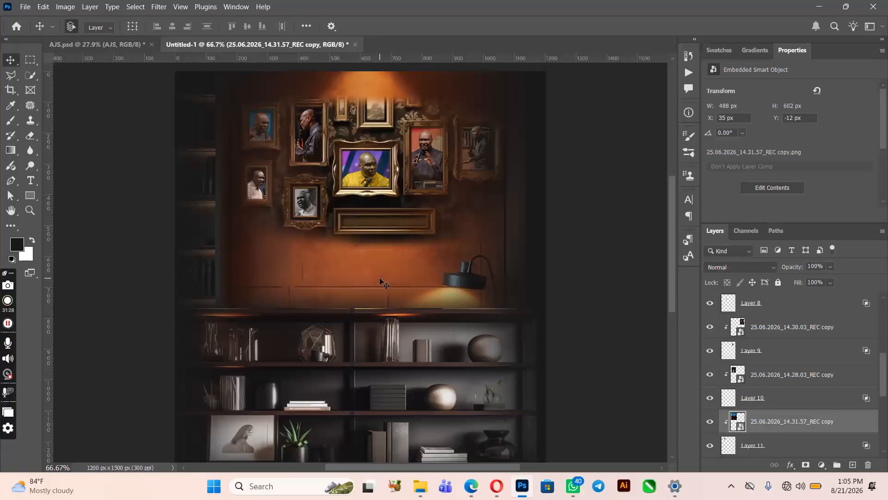
{"action": "left_click_drag", "start_coordinate": [673, 230], "coordinate": [672, 232]}
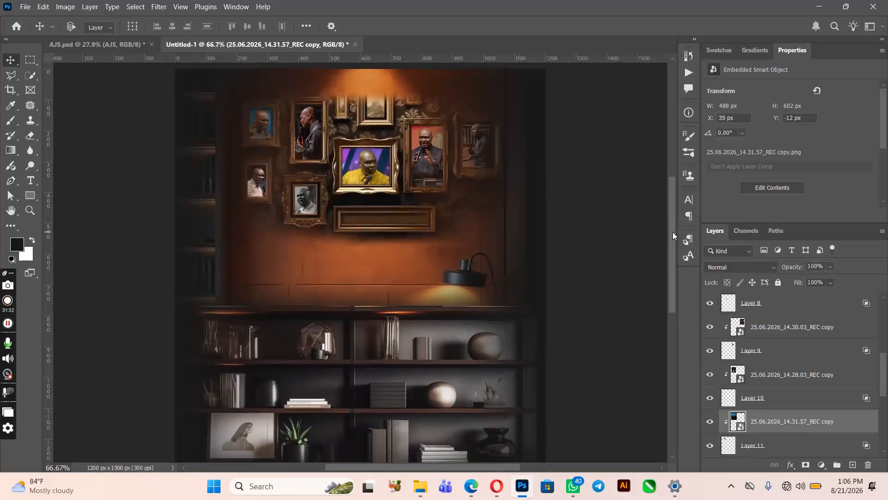
{"action": "key", "text": "ctrl+minus"}
{"action": "key", "text": "ctrl+plus"}
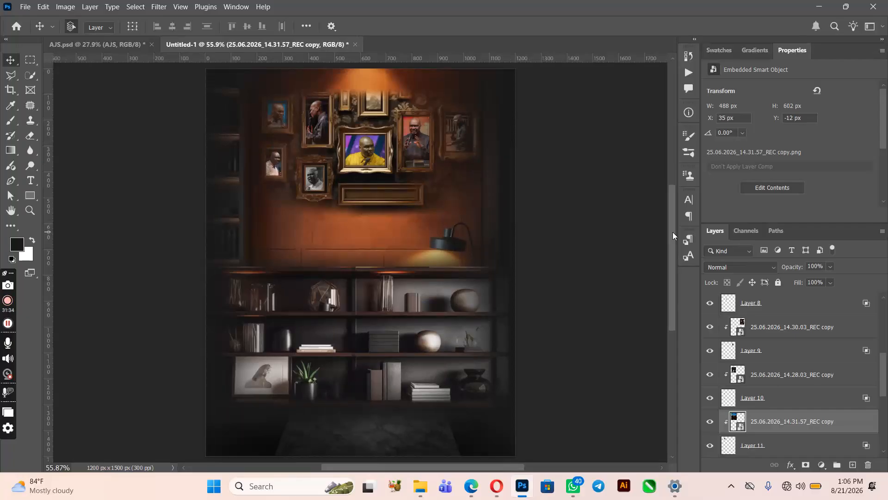
{"action": "scroll", "coordinate": [791, 341], "scroll_direction": "up", "scroll_amount": 3}
{"action": "scroll", "coordinate": [792, 340], "scroll_direction": "up", "scroll_amount": 2}
{"action": "left_click", "coordinate": [792, 340]}
{"action": "scroll", "coordinate": [793, 339], "scroll_direction": "down", "scroll_amount": 5}
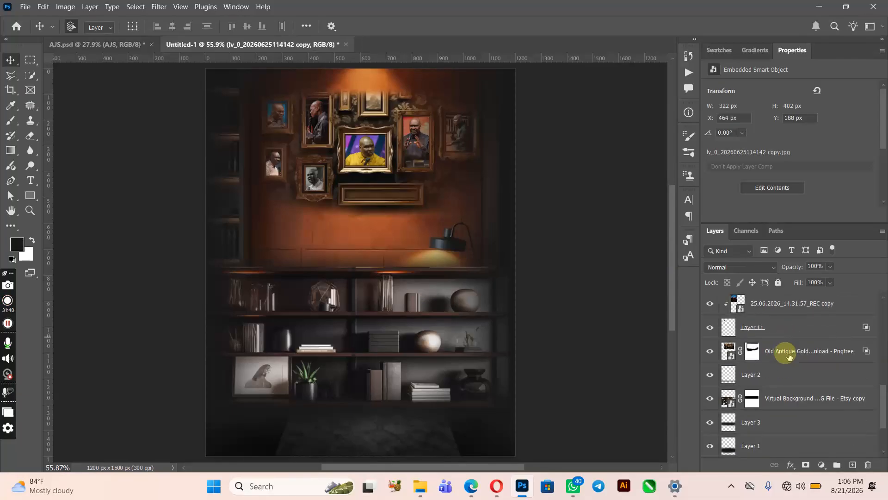
{"action": "left_click", "coordinate": [789, 354], "text": "shift"}
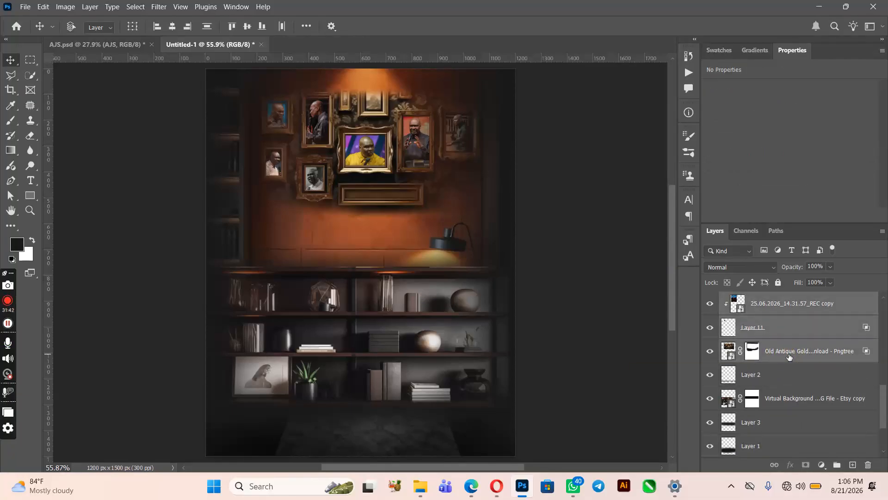
{"action": "key", "text": "ctrl+g"}
{"action": "double_click", "coordinate": [750, 298]}
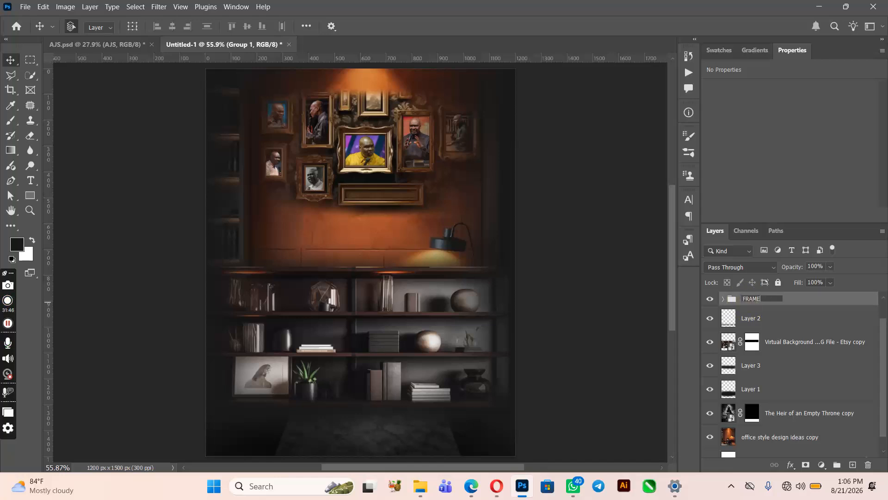
{"action": "key", "text": "Return"}
Place the AJS copy image as an embedded object above Layer 4 and scale it to about 54.83%.
{"action": "scroll", "coordinate": [761, 308], "scroll_direction": "up", "scroll_amount": 1}
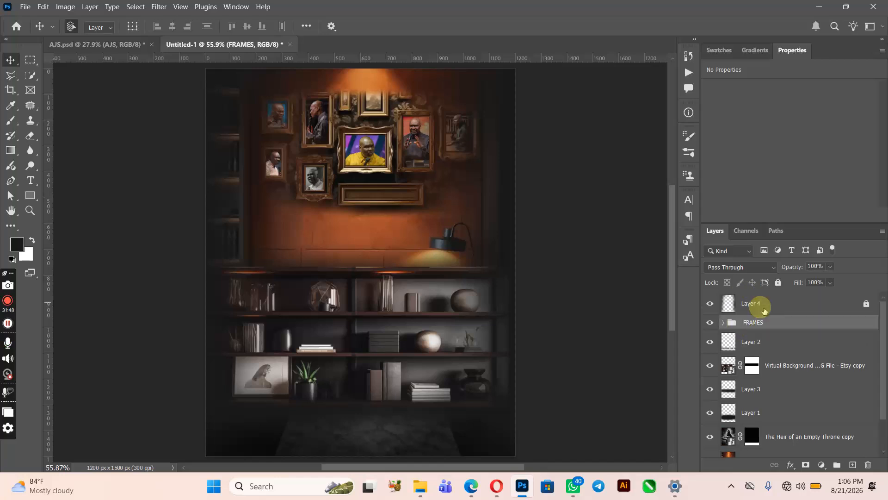
{"action": "left_click", "coordinate": [764, 308]}
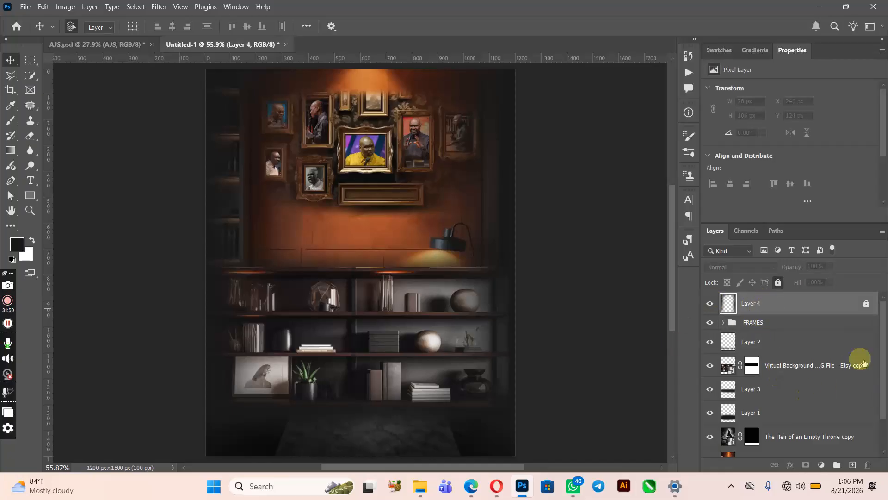
{"action": "left_click", "coordinate": [25, 7]}
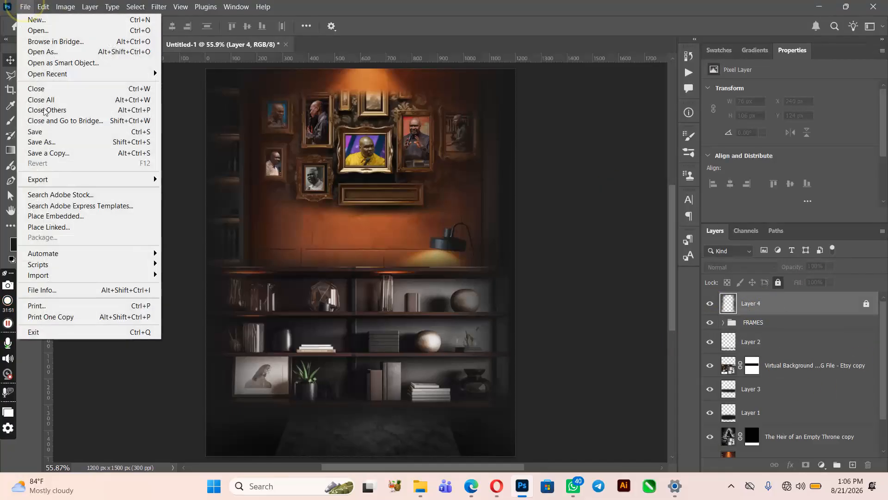
{"action": "left_click", "coordinate": [70, 217]}
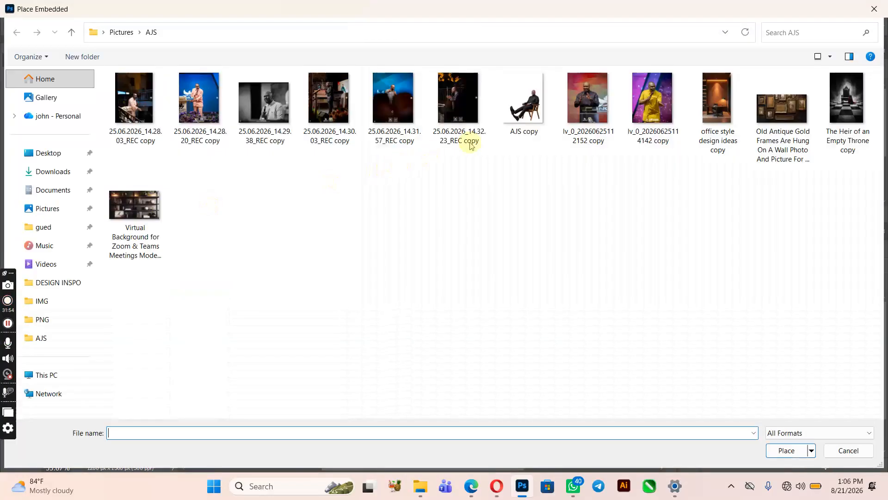
{"action": "left_click", "coordinate": [538, 115]}
{"action": "double_click", "coordinate": [541, 116]}
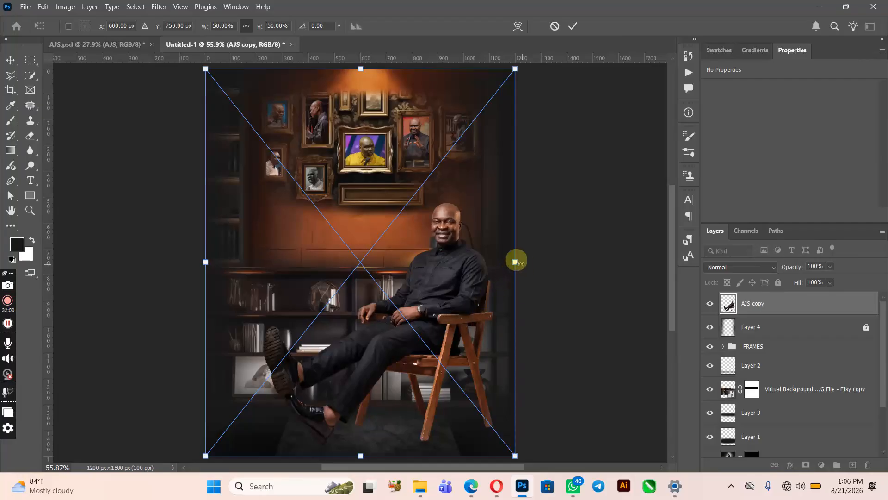
{"action": "left_click_drag", "start_coordinate": [515, 262], "coordinate": [534, 261]}
{"action": "left_click_drag", "start_coordinate": [452, 318], "coordinate": [452, 324]}
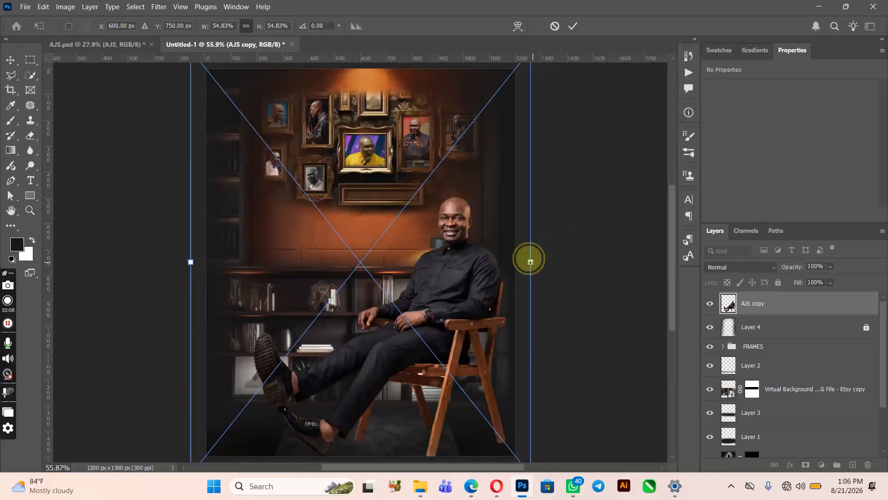
{"action": "left_click", "coordinate": [533, 262]}
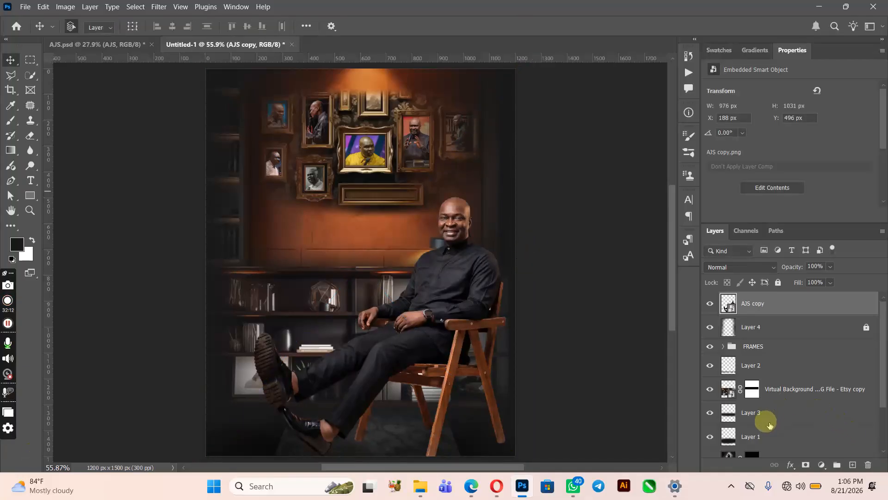
Move the Virtual Background, Layer 3 and Layer 1 layers up together until the bookshelf's top edge sits at the seated man's neck level.
{"action": "scroll", "coordinate": [765, 420], "scroll_direction": "down", "scroll_amount": 2}
{"action": "left_click", "coordinate": [773, 343]}
{"action": "left_click", "coordinate": [782, 394], "text": "shift"}
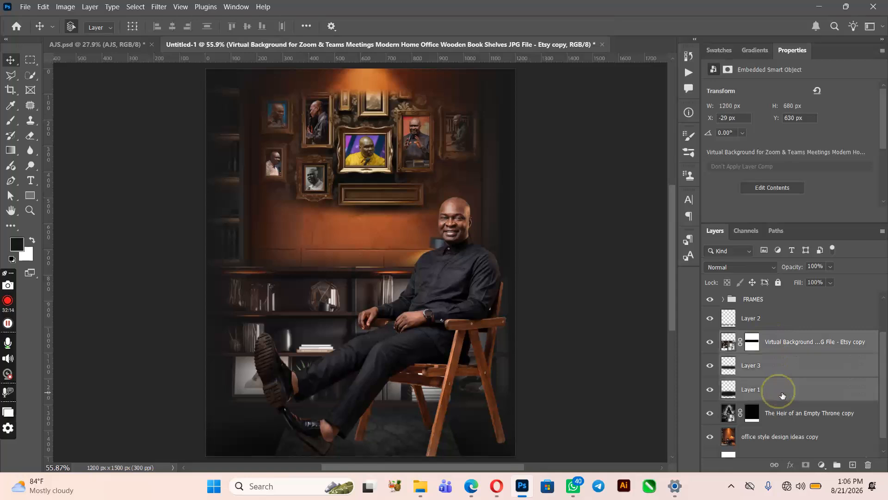
{"action": "key", "text": "Up"}
{"action": "key", "text": "Up"}
{"action": "key", "text": "Up"}
{"action": "key", "text": "Up"}
{"action": "key", "text": "Up"}
{"action": "key", "text": "Up"}
{"action": "key", "text": "Up"}
{"action": "key", "text": "Up"}
{"action": "key", "text": "Up"}
{"action": "key", "text": "Up"}
{"action": "key", "text": "Up"}
{"action": "key", "text": "Up"}
{"action": "key", "text": "Up"}
{"action": "key", "text": "Up"}
{"action": "key", "text": "Up"}
{"action": "key", "text": "Up"}
{"action": "key", "text": "Up"}
{"action": "key", "text": "Up"}
{"action": "key", "text": "Up"}
{"action": "key", "text": "Up"}
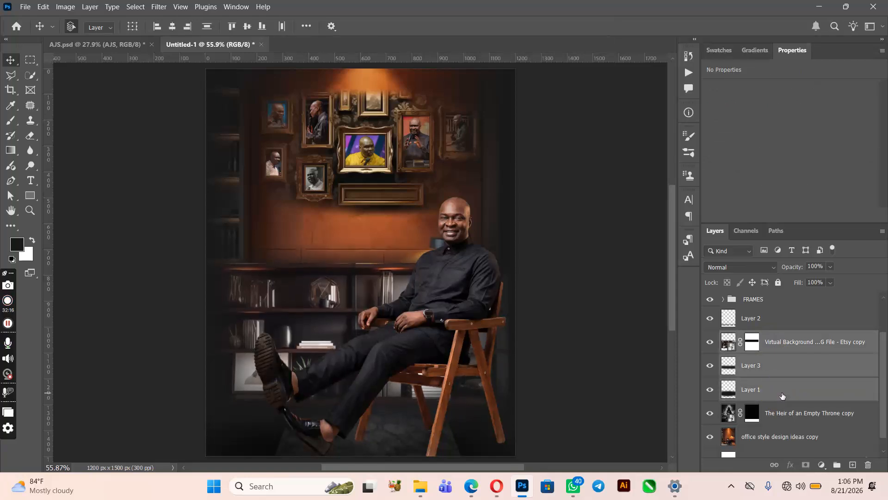
{"action": "key", "text": "Up"}
{"action": "key", "text": "Up"}
{"action": "key", "text": "Up"}
{"action": "key", "text": "Up"}
{"action": "key", "text": "Up"}
{"action": "key", "text": "Up"}
{"action": "key", "text": "Up"}
{"action": "key", "text": "Up"}
{"action": "key", "text": "Up"}
{"action": "key", "text": "Up"}
{"action": "key", "text": "Up"}
{"action": "key", "text": "Up"}
{"action": "key", "text": "Up"}
{"action": "key", "text": "Up"}
{"action": "key", "text": "Up"}
{"action": "key", "text": "Up"}
{"action": "key", "text": "Up"}
{"action": "key", "text": "Up"}
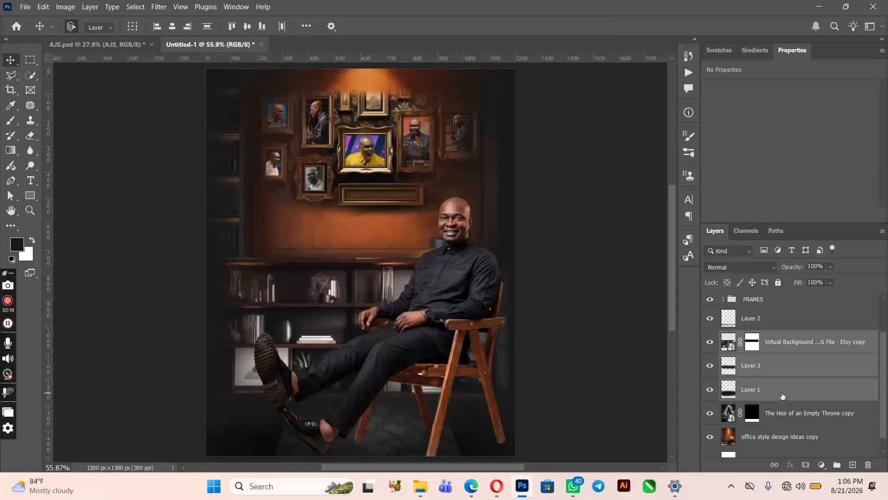
{"action": "key", "text": "Up"}
{"action": "key", "text": "Up"}
{"action": "key", "text": "Up"}
{"action": "key", "text": "Up"}
{"action": "key", "text": "Up"}
{"action": "key", "text": "Up"}
{"action": "key", "text": "Up"}
{"action": "key", "text": "Up"}
{"action": "key", "text": "Up"}
{"action": "key", "text": "Up"}
{"action": "key", "text": "Up"}
{"action": "key", "text": "Up"}
{"action": "key", "text": "Up"}
{"action": "key", "text": "Up"}
{"action": "key", "text": "Up"}
{"action": "key", "text": "Up"}
{"action": "key", "text": "Up"}
{"action": "key", "text": "Up"}
{"action": "key", "text": "Up"}
{"action": "key", "text": "Up"}
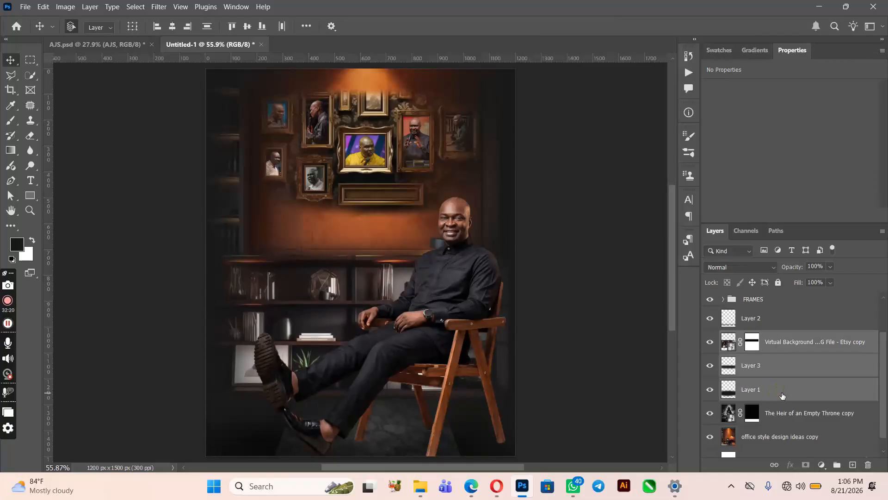
{"action": "key", "text": "Up"}
{"action": "key", "text": "Up"}
{"action": "key", "text": "Up"}
{"action": "key", "text": "Up"}
{"action": "key", "text": "Up"}
{"action": "key", "text": "Up"}
{"action": "key", "text": "Up"}
{"action": "key", "text": "Up"}
{"action": "key", "text": "Up"}
{"action": "key", "text": "Up"}
{"action": "key", "text": "Up"}
{"action": "key", "text": "Up"}
{"action": "key", "text": "Up"}
{"action": "key", "text": "Up"}
{"action": "key", "text": "Up"}
{"action": "key", "text": "Up"}
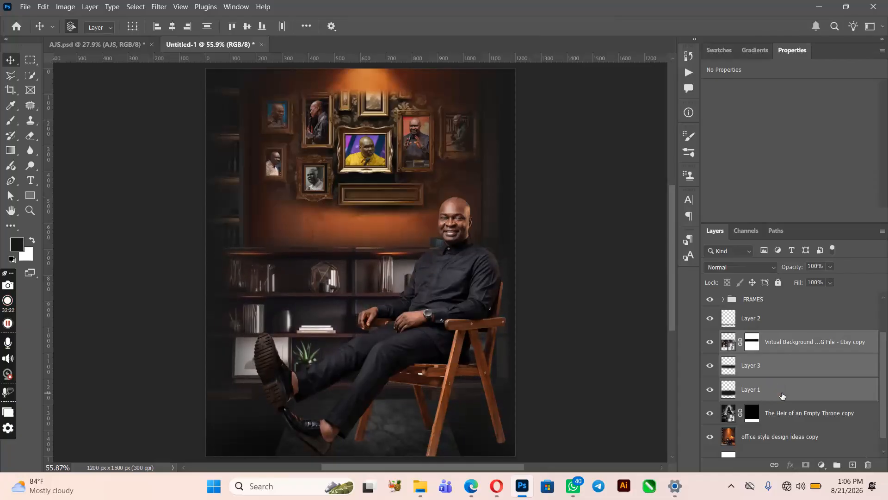
{"action": "key", "text": "Up"}
{"action": "key", "text": "Up"}
{"action": "key", "text": "Up"}
{"action": "key", "text": "Up"}
{"action": "key", "text": "Up"}
{"action": "key", "text": "Up"}
{"action": "key", "text": "Up"}
{"action": "key", "text": "Up"}
{"action": "key", "text": "Up"}
{"action": "key", "text": "Up"}
{"action": "key", "text": "Up"}
{"action": "key", "text": "Up"}
{"action": "key", "text": "Up"}
{"action": "key", "text": "Up"}
{"action": "key", "text": "Up"}
{"action": "key", "text": "Up"}
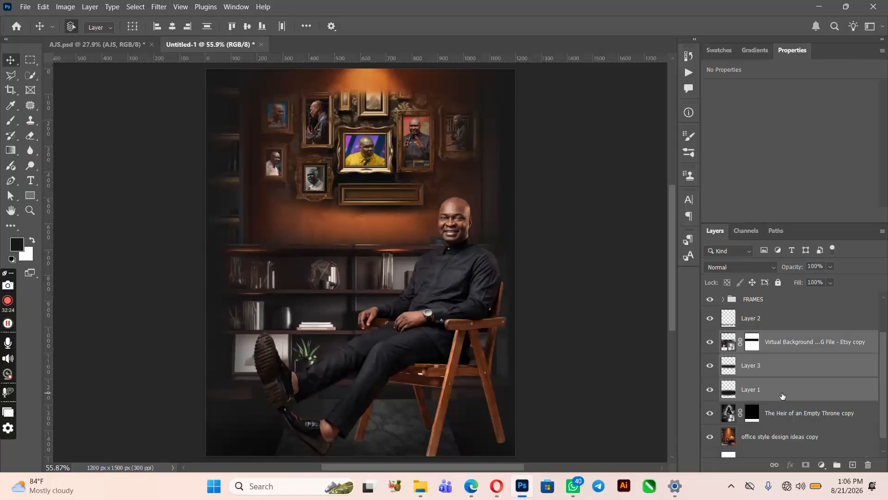
{"action": "key", "text": "Up"}
{"action": "key", "text": "Up"}
{"action": "key", "text": "Up"}
{"action": "key", "text": "Up"}
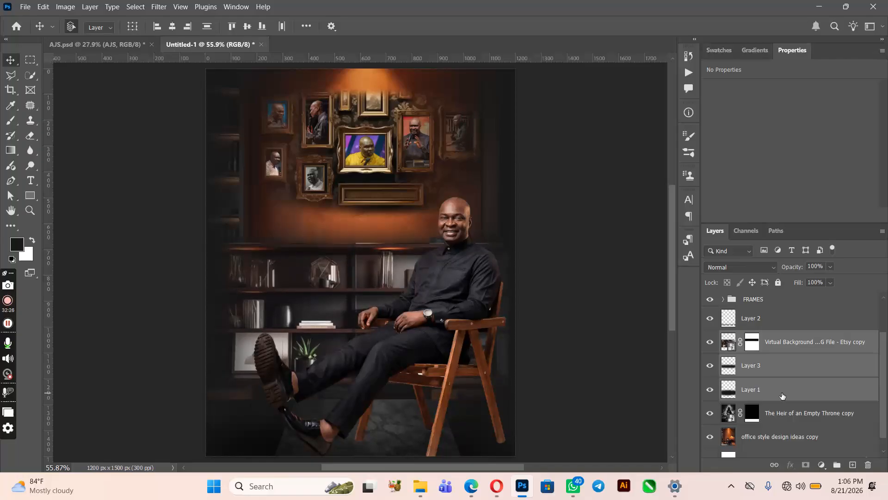
{"action": "key", "text": "Up"}
{"action": "key", "text": "Up"}
{"action": "key", "text": "Up"}
{"action": "key", "text": "Up"}
{"action": "key", "text": "Up"}
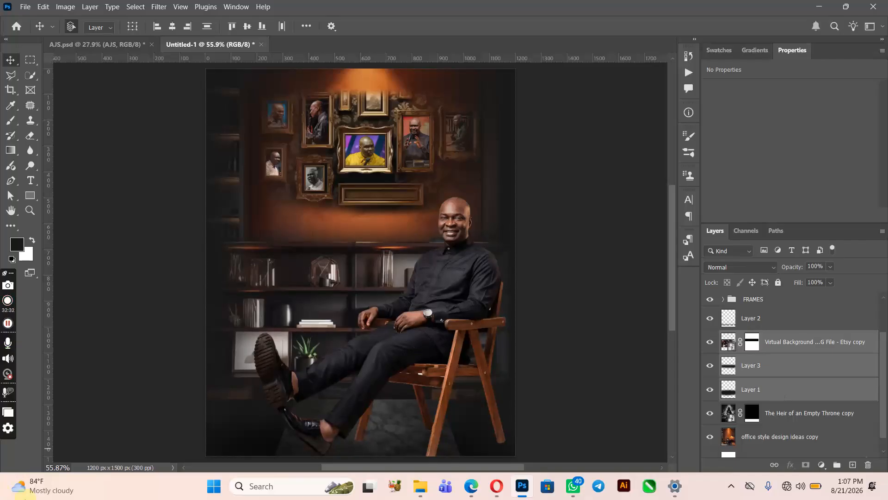
Start a Camera Raw filter on the AJS copy layer, raising vibrance to about +12 and increasing texture and clarity.
{"action": "left_click", "coordinate": [461, 237]}
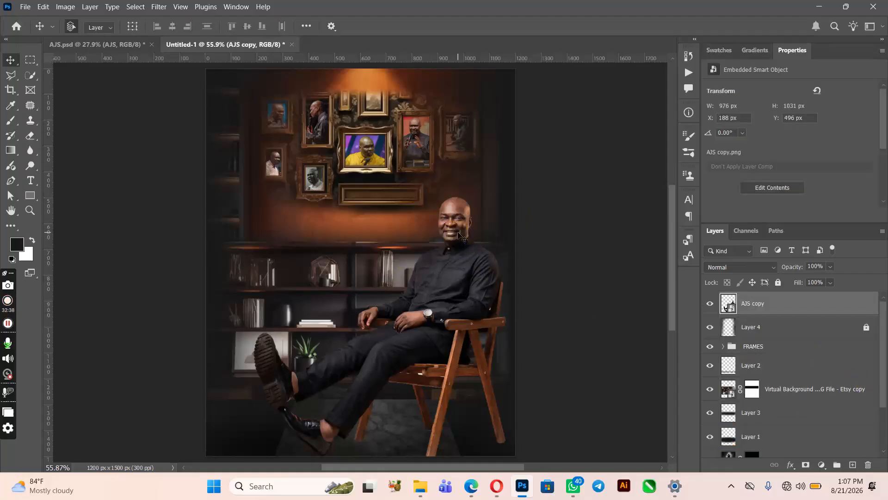
{"action": "left_click", "coordinate": [459, 236]}
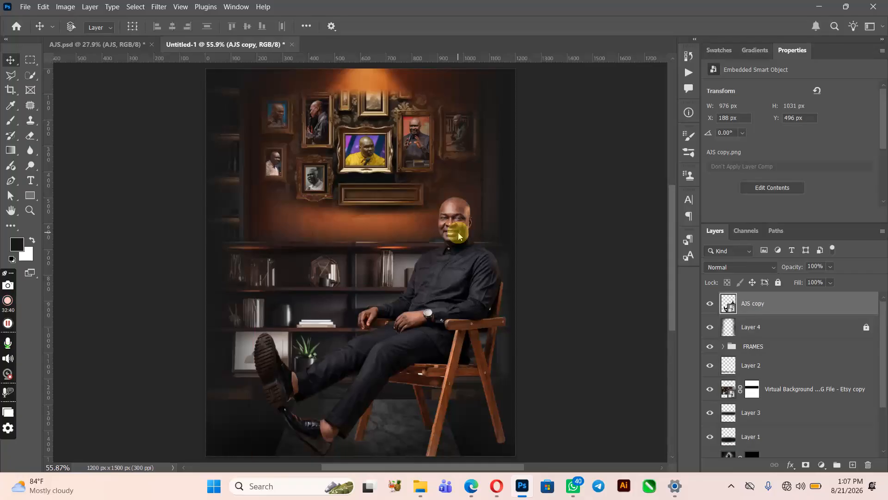
{"action": "left_click", "coordinate": [314, 332]}
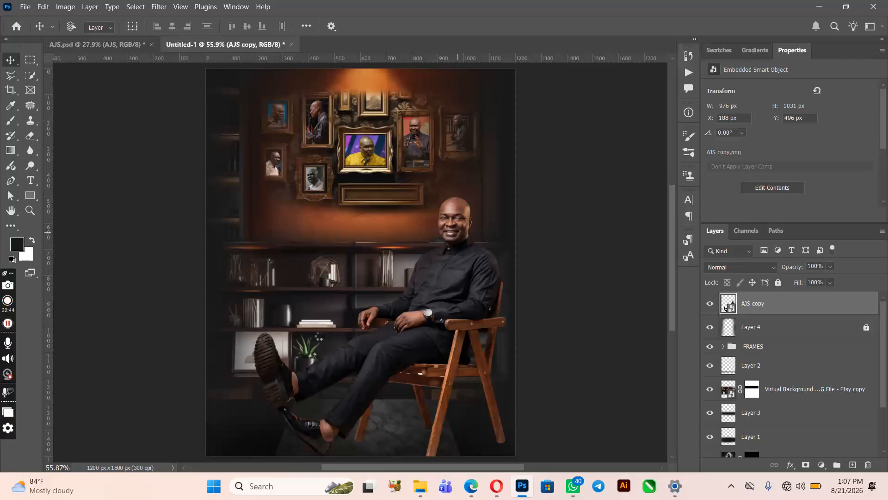
{"action": "key", "text": "shift+ctrl+a"}
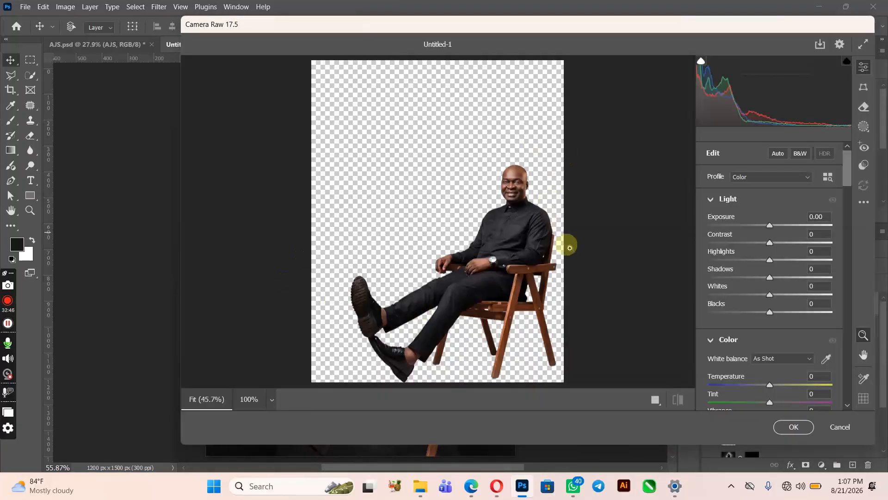
{"action": "scroll", "coordinate": [795, 283], "scroll_direction": "down", "scroll_amount": 4}
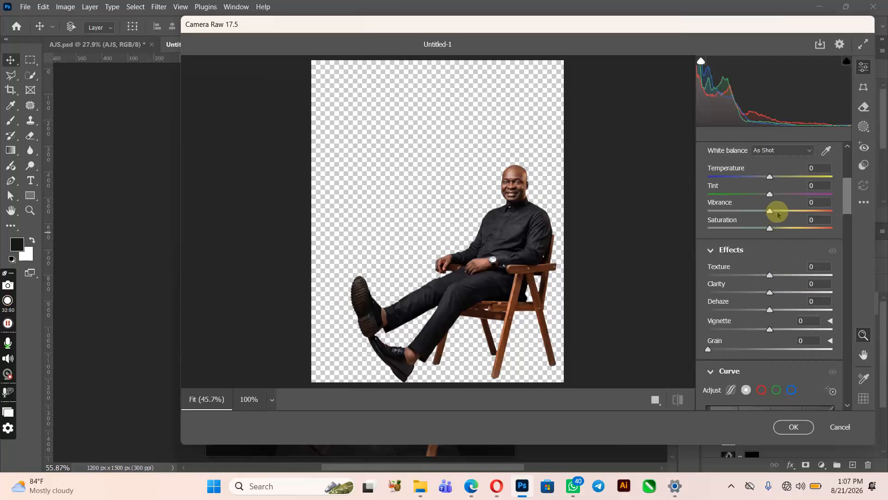
{"action": "left_click_drag", "start_coordinate": [769, 212], "coordinate": [776, 214]}
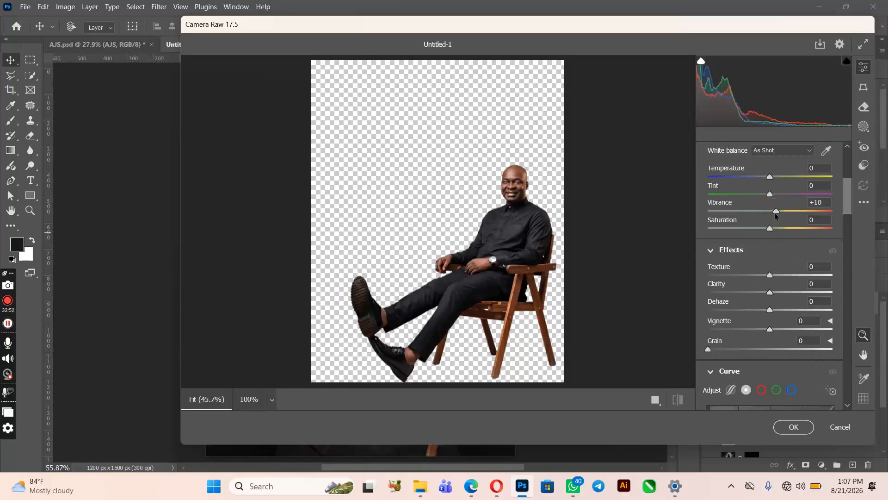
{"action": "left_click_drag", "start_coordinate": [770, 274], "coordinate": [782, 292]}
Set the Camera Raw sharpening for the seated man to about 21.
{"action": "scroll", "coordinate": [778, 303], "scroll_direction": "down", "scroll_amount": 2}
{"action": "scroll", "coordinate": [778, 303], "scroll_direction": "down", "scroll_amount": 8}
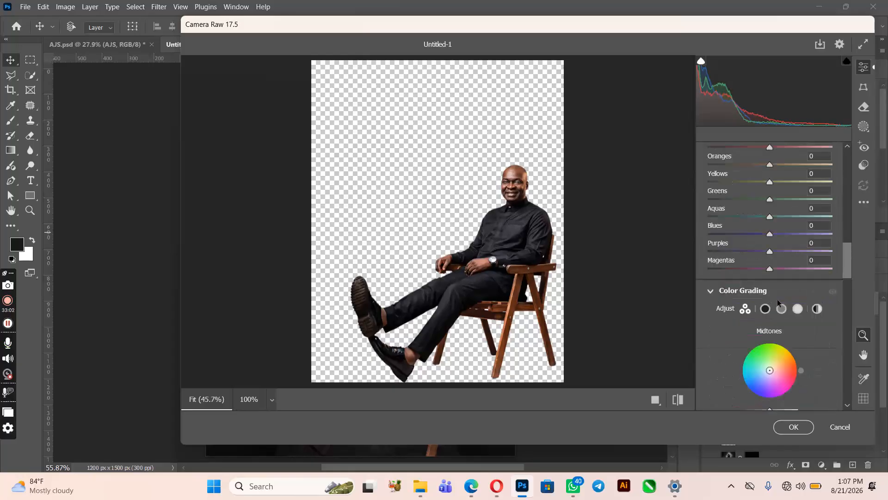
{"action": "scroll", "coordinate": [777, 303], "scroll_direction": "down", "scroll_amount": 4}
{"action": "left_click_drag", "start_coordinate": [709, 246], "coordinate": [728, 256]}
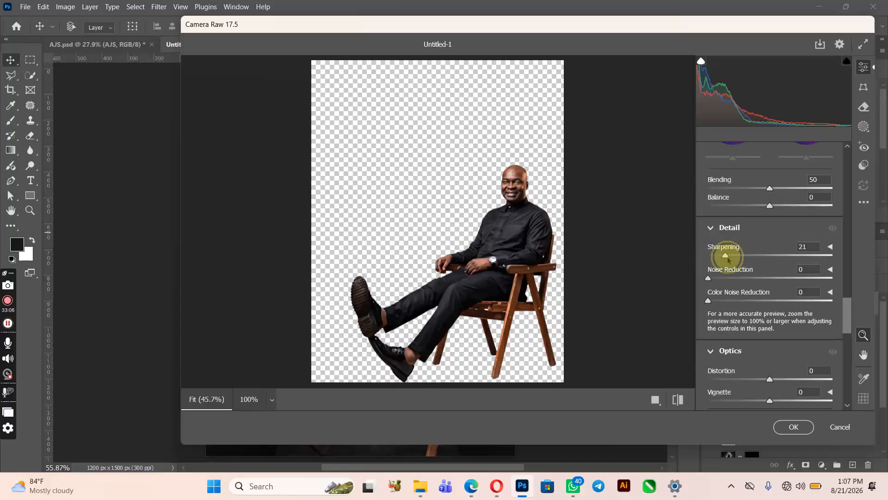
Set contrast to +9, highlights to +9, shadows to -8 and whites to about +10, and apply the Camera Raw filter.
{"action": "scroll", "coordinate": [729, 266], "scroll_direction": "up", "scroll_amount": 5}
{"action": "scroll", "coordinate": [729, 267], "scroll_direction": "up", "scroll_amount": 8}
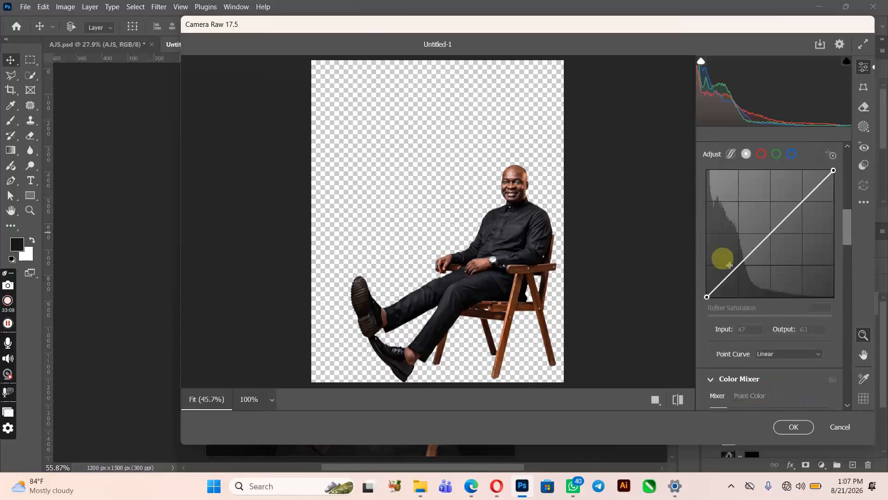
{"action": "scroll", "coordinate": [730, 267], "scroll_direction": "up", "scroll_amount": 3}
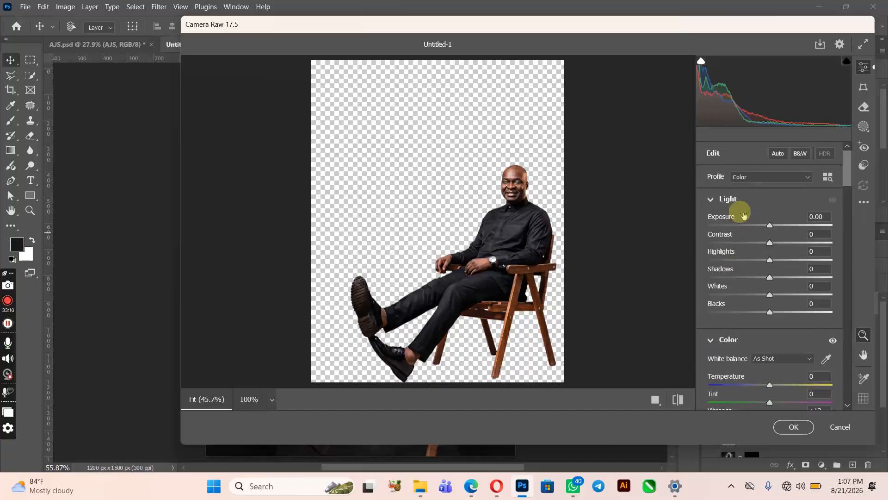
{"action": "left_click_drag", "start_coordinate": [775, 247], "coordinate": [764, 279]}
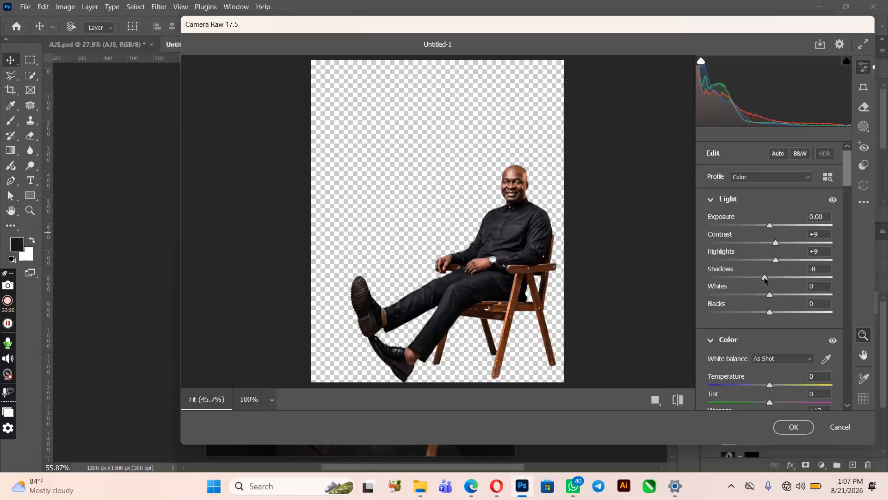
{"action": "mouse_move", "coordinate": [772, 296]}
{"action": "left_mouse_down"}
{"action": "mouse_move", "coordinate": [781, 298]}
{"action": "mouse_move", "coordinate": [760, 298]}
{"action": "mouse_move", "coordinate": [782, 299]}
{"action": "left_mouse_up"}
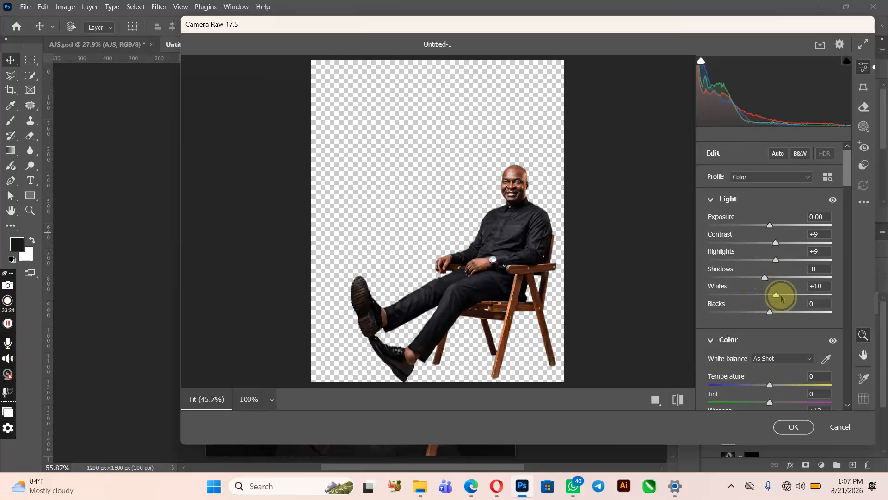
{"action": "left_click", "coordinate": [793, 427]}
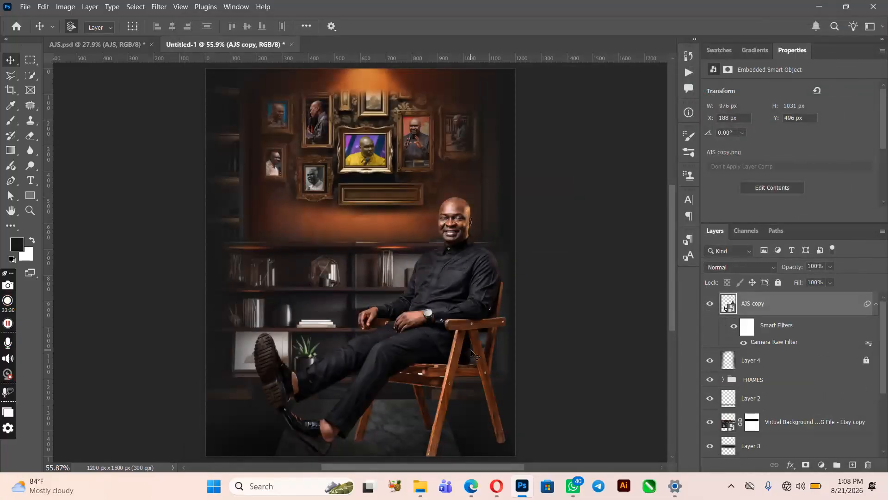
Try the AJS copy layer below Layer 4 and restore it to the top while checking the seated man up close.
{"action": "key", "text": "ctrl+plus"}
{"action": "key", "text": "ctrl+plus"}
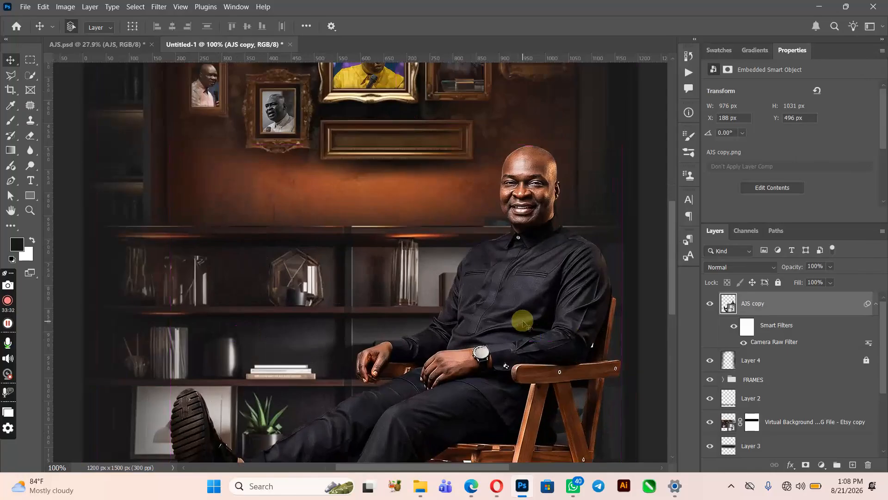
{"action": "key", "text": "ctrl+minus"}
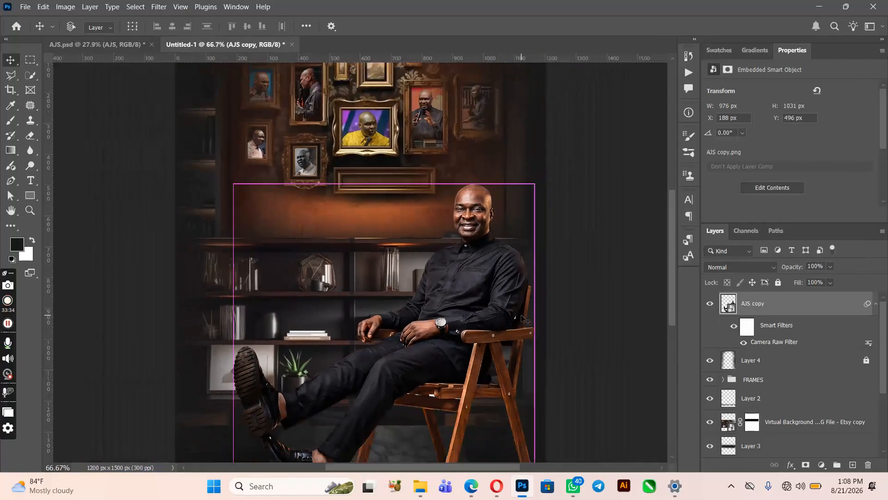
{"action": "key", "text": "ctrl+bracketleft"}
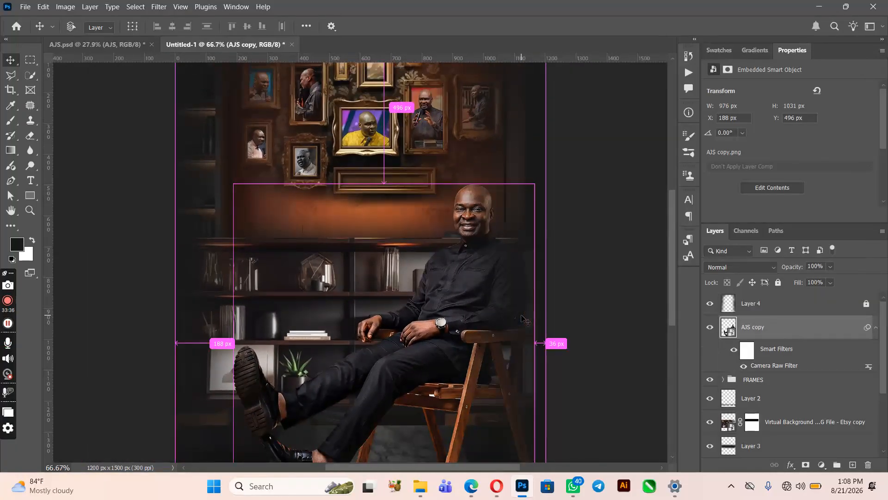
{"action": "key", "text": "ctrl+1"}
{"action": "key", "text": "ctrl+bracketright"}
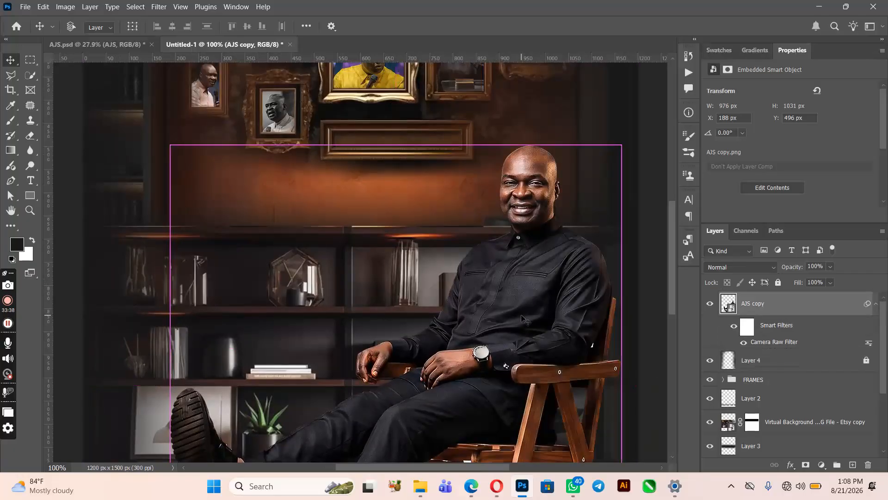
{"action": "key", "text": "ctrl+minus"}
{"action": "scroll", "coordinate": [522, 318], "scroll_direction": "up", "scroll_amount": 3}
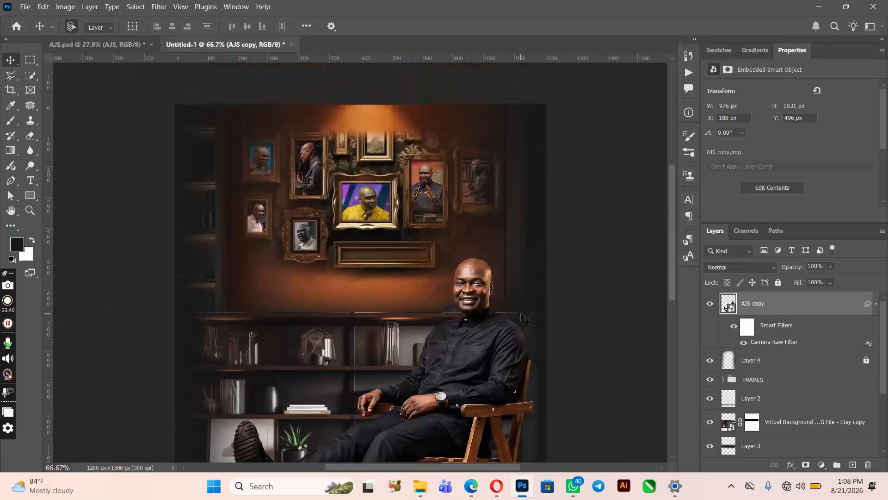
{"action": "scroll", "coordinate": [521, 318], "scroll_direction": "down", "scroll_amount": 1}
{"action": "key", "text": "ctrl+0"}
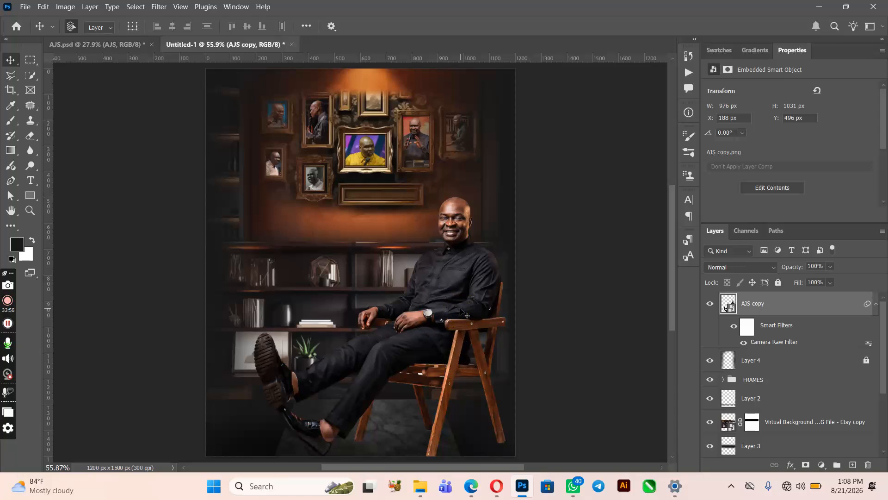
Scale the seated man's AJS copy layer down to about 933 × 986 px and nudge it slightly into place.
{"action": "key", "text": "ctrl+t"}
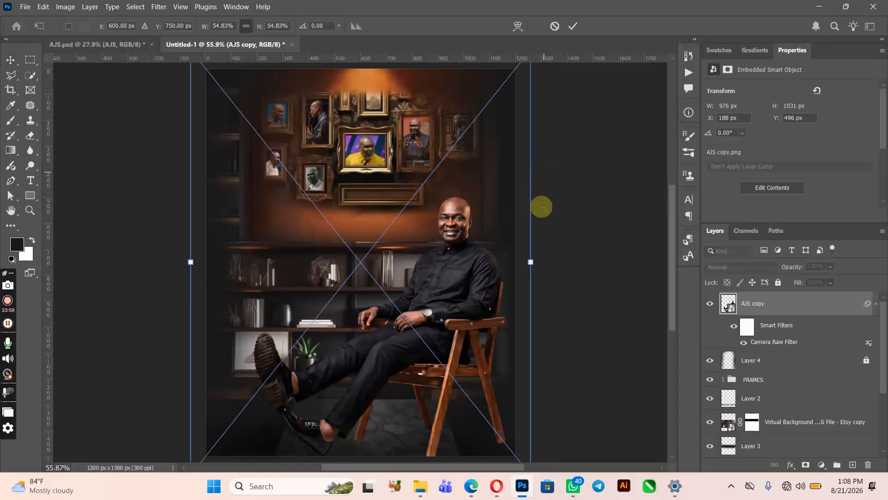
{"action": "left_click_drag", "start_coordinate": [530, 261], "coordinate": [525, 262]}
{"action": "mouse_move", "coordinate": [463, 292]}
{"action": "left_mouse_down"}
{"action": "mouse_move", "coordinate": [465, 303]}
{"action": "mouse_move", "coordinate": [463, 294]}
{"action": "left_mouse_up"}
{"action": "key", "text": "Return"}
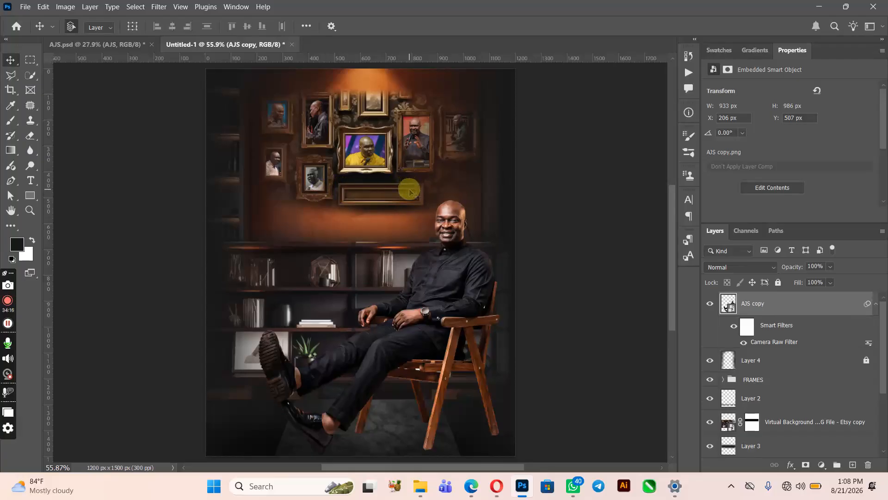
Draw a rectangle about 280 × 38 px inside the empty wide frame, on a layer above the Virtual Background copy.
{"action": "left_click", "coordinate": [369, 200]}
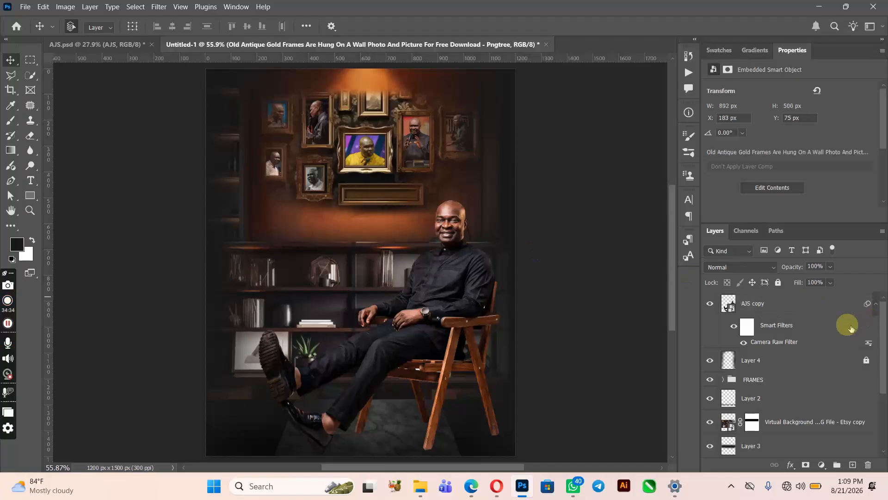
{"action": "left_click", "coordinate": [787, 421]}
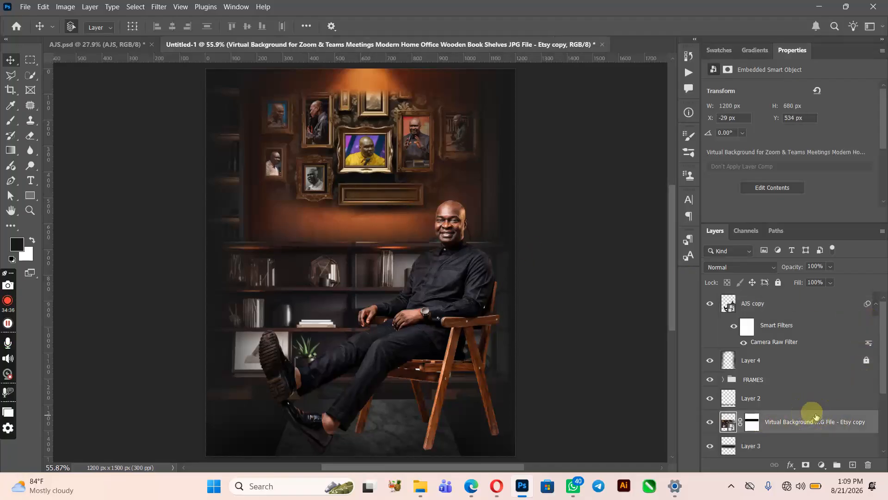
{"action": "scroll", "coordinate": [721, 374], "scroll_direction": "down", "scroll_amount": 3}
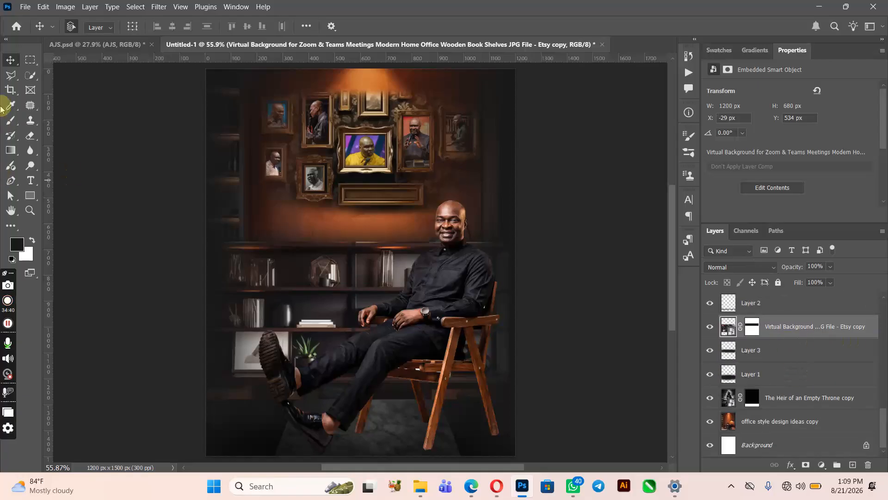
{"action": "left_click", "coordinate": [32, 194]}
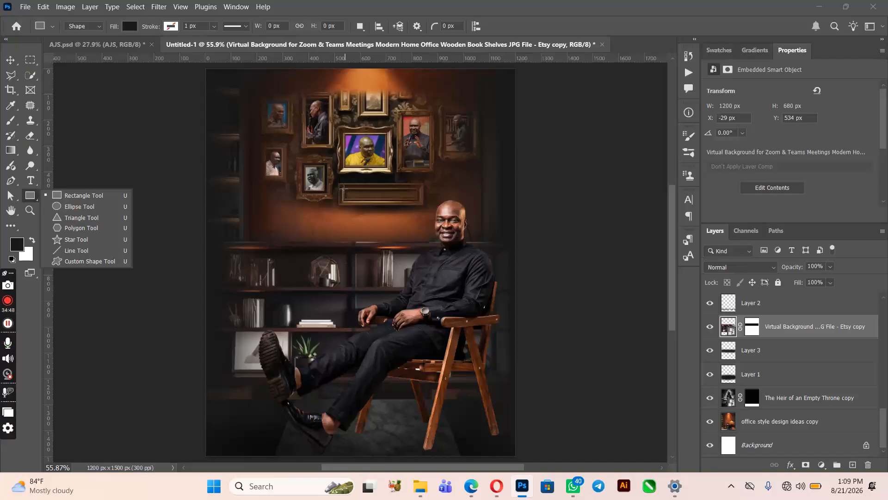
{"action": "left_click_drag", "start_coordinate": [344, 188], "coordinate": [416, 198]}
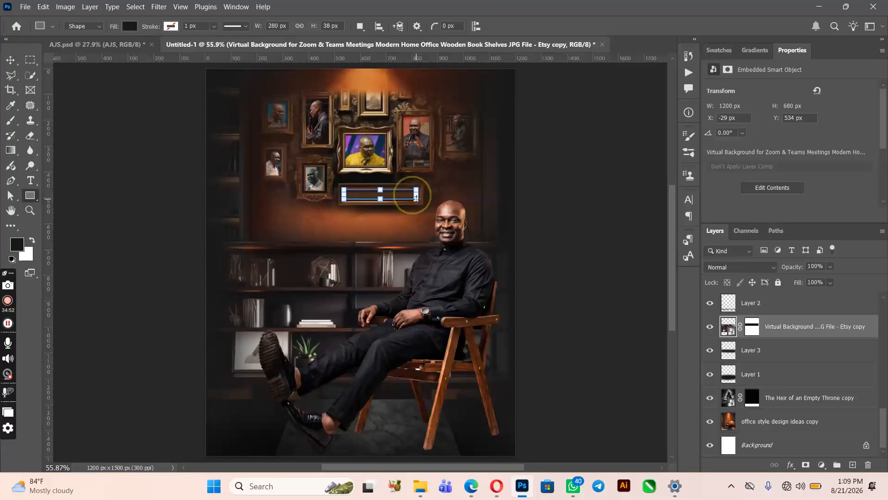
{"action": "left_click", "coordinate": [11, 60]}
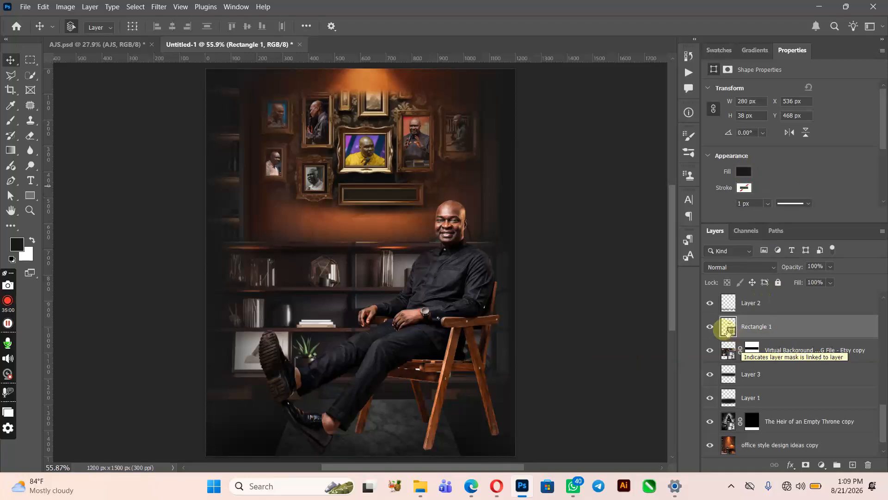
Change the rectangle's fill colour to orange-yellow ffb400.
{"action": "double_click", "coordinate": [728, 329]}
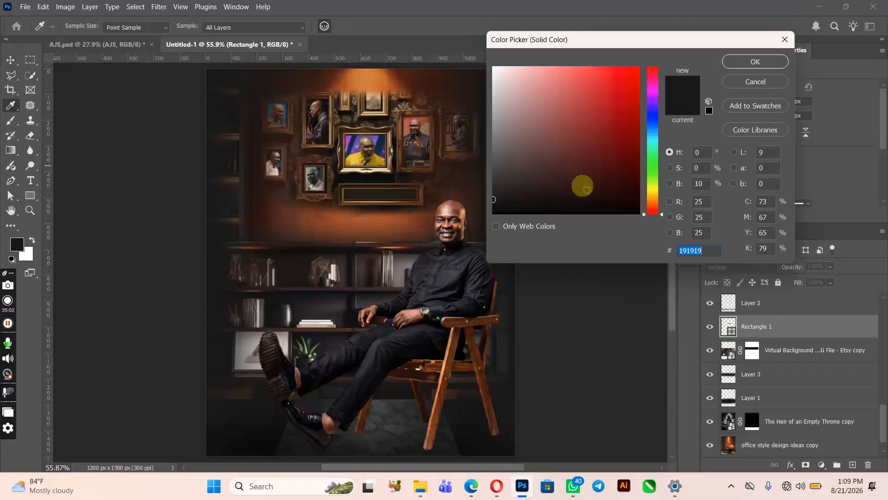
{"action": "left_click", "coordinate": [652, 197]}
{"action": "left_click_drag", "start_coordinate": [605, 103], "coordinate": [694, 13]}
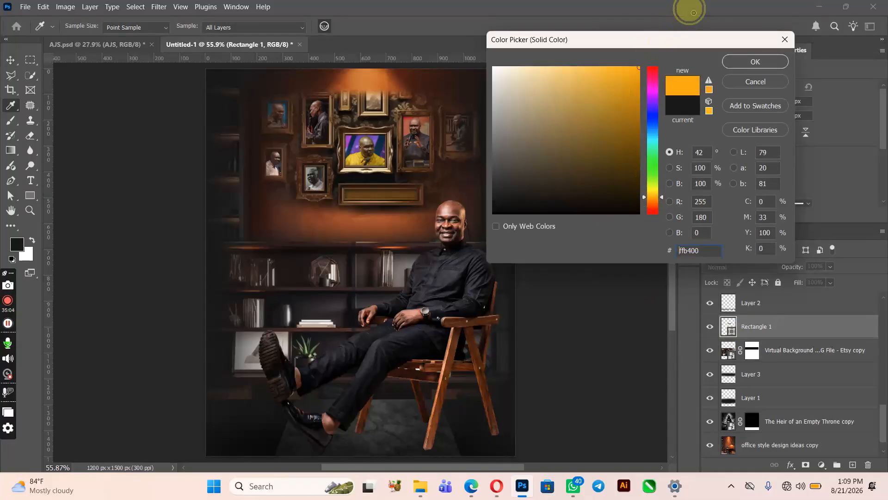
{"action": "left_click", "coordinate": [755, 63]}
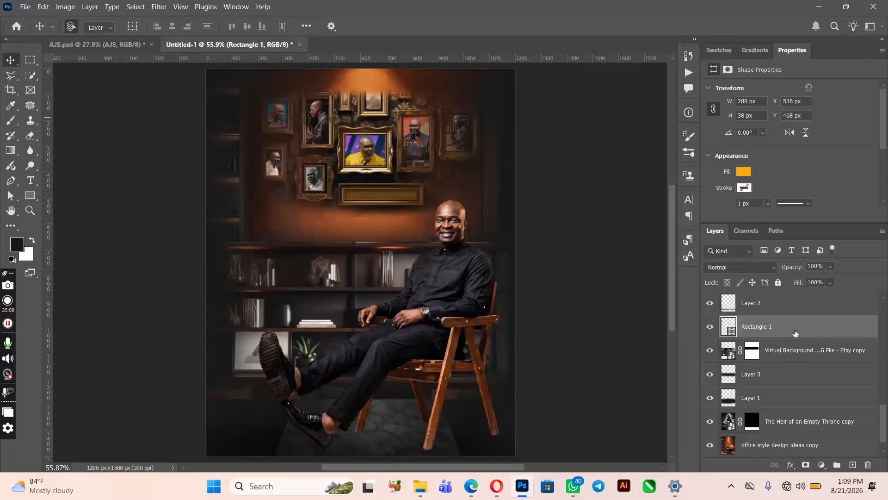
Move the Rectangle 1 layer to the top of the FRAMES group.
{"action": "scroll", "coordinate": [795, 334], "scroll_direction": "up", "scroll_amount": 2}
{"action": "scroll", "coordinate": [795, 334], "scroll_direction": "down", "scroll_amount": 1}
{"action": "left_click", "coordinate": [774, 384]}
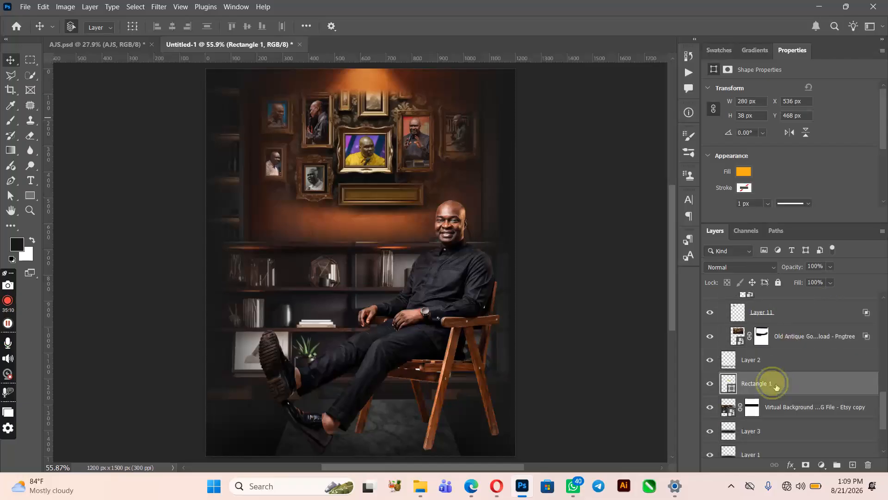
{"action": "mouse_move", "coordinate": [776, 386]}
{"action": "left_mouse_down"}
{"action": "mouse_move", "coordinate": [790, 379]}
{"action": "mouse_move", "coordinate": [800, 265]}
{"action": "mouse_move", "coordinate": [770, 394]}
{"action": "left_mouse_up"}
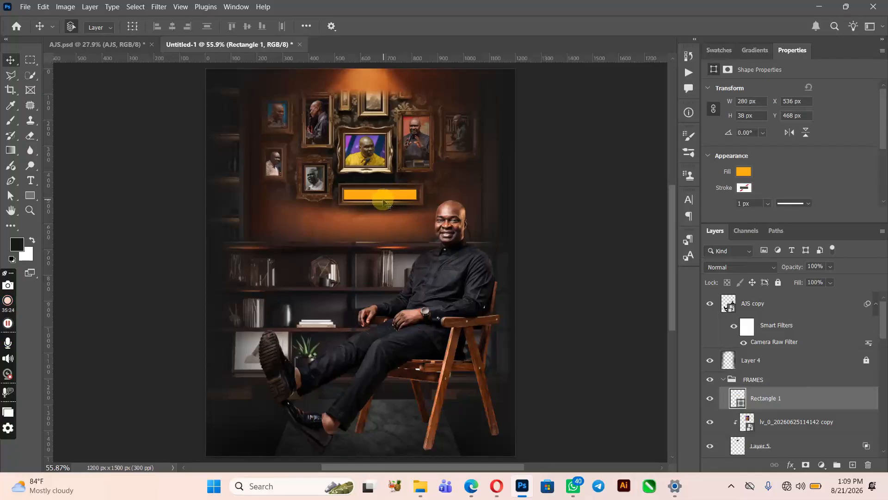
Blend Rectangle 1 into the frame with Blend If, splitting the underlying layer's shadows to 0/65 and highlights to 153/255.
{"action": "double_click", "coordinate": [869, 401]}
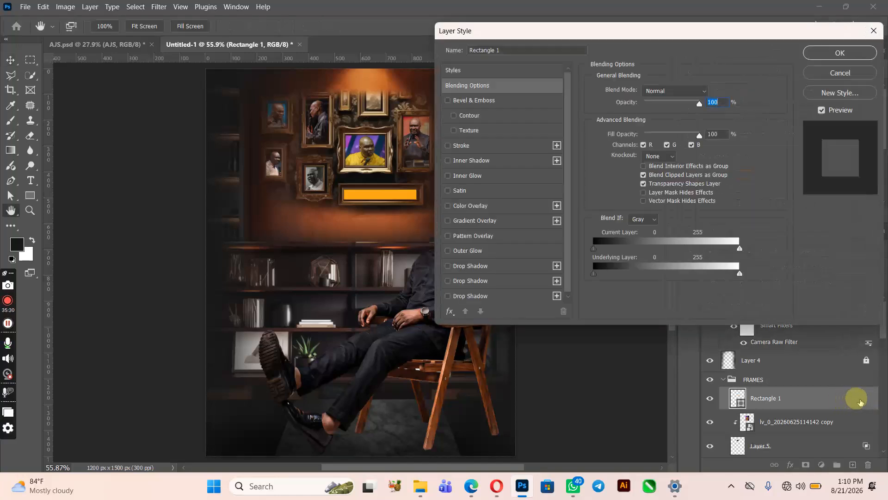
{"action": "left_click", "coordinate": [840, 73]}
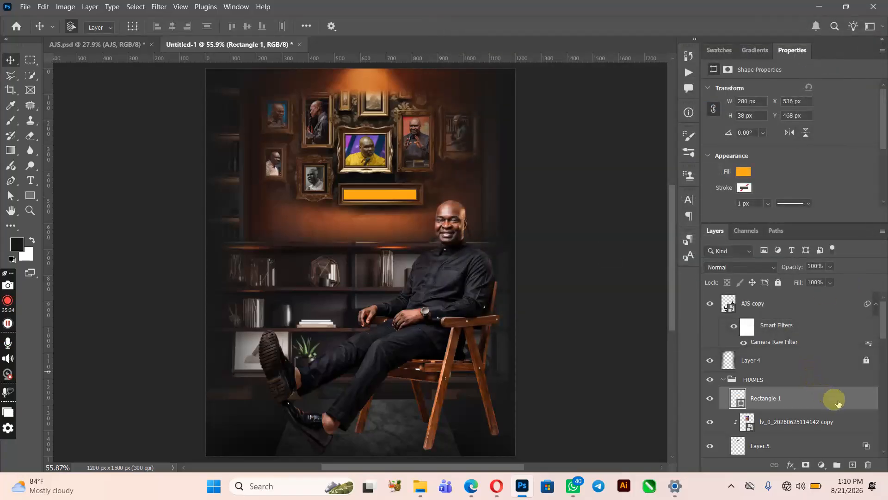
{"action": "right_click", "coordinate": [838, 401]}
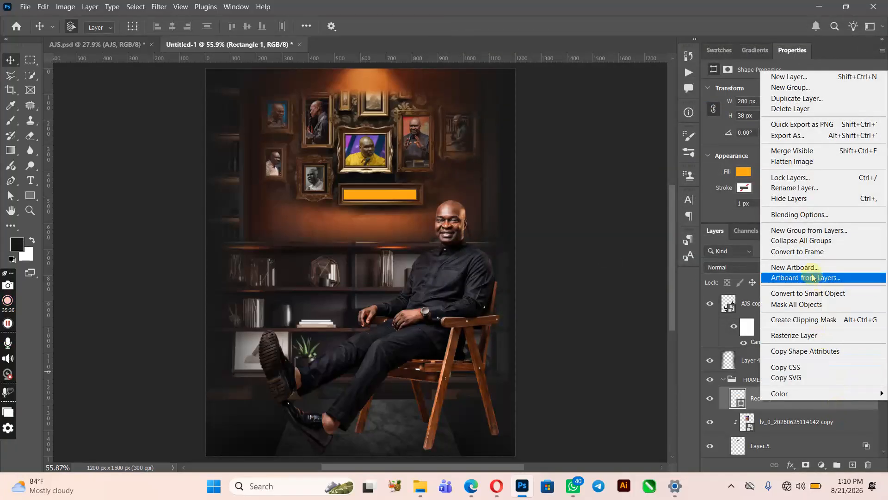
{"action": "left_click", "coordinate": [810, 215]}
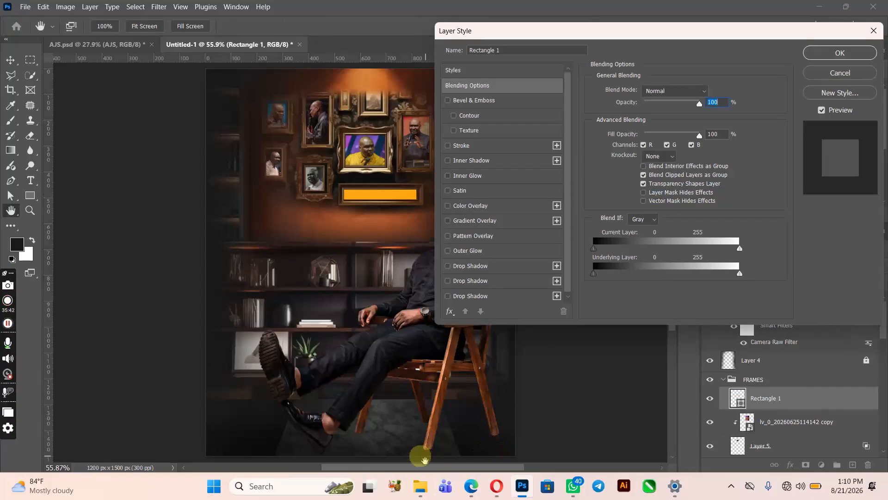
{"action": "left_click_drag", "start_coordinate": [426, 467], "coordinate": [470, 467]}
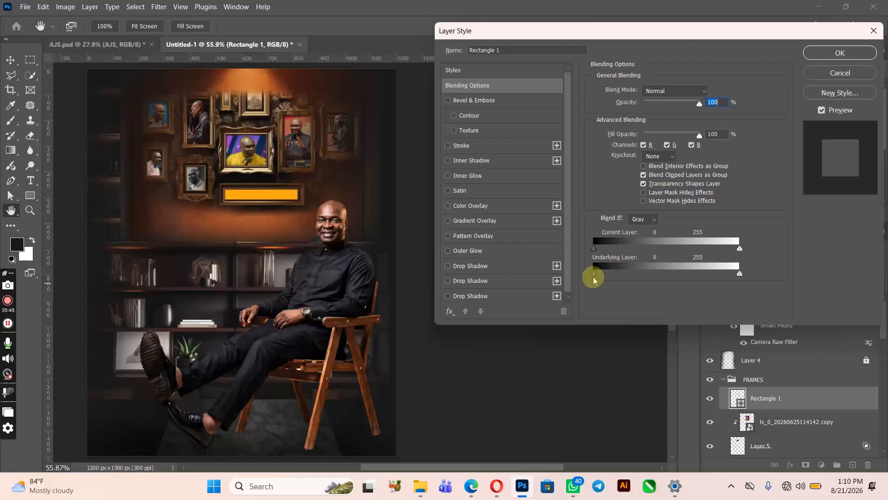
{"action": "left_click_drag", "start_coordinate": [596, 277], "coordinate": [632, 271]}
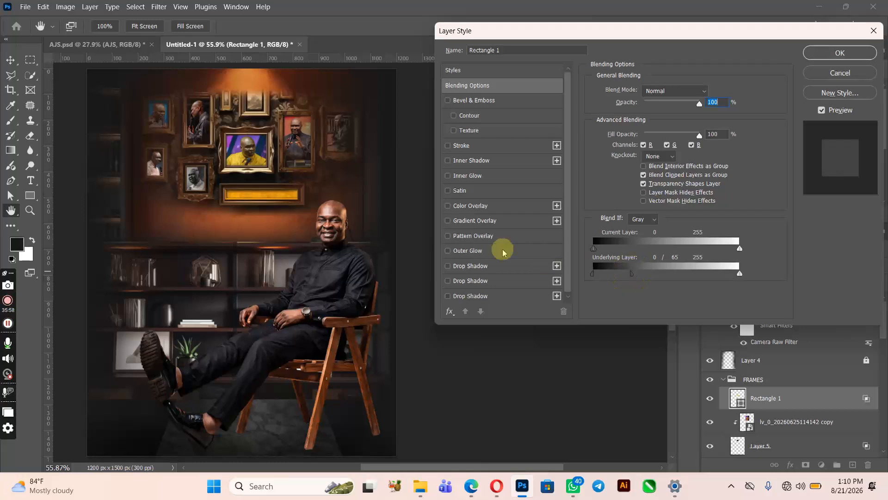
{"action": "key", "text": "alt"}
{"action": "left_click_drag", "start_coordinate": [739, 276], "coordinate": [681, 278]}
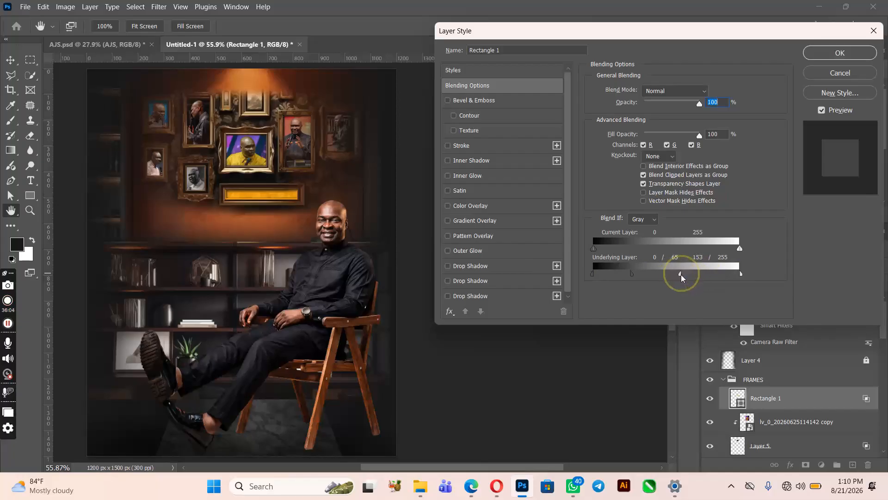
{"action": "left_click", "coordinate": [844, 55]}
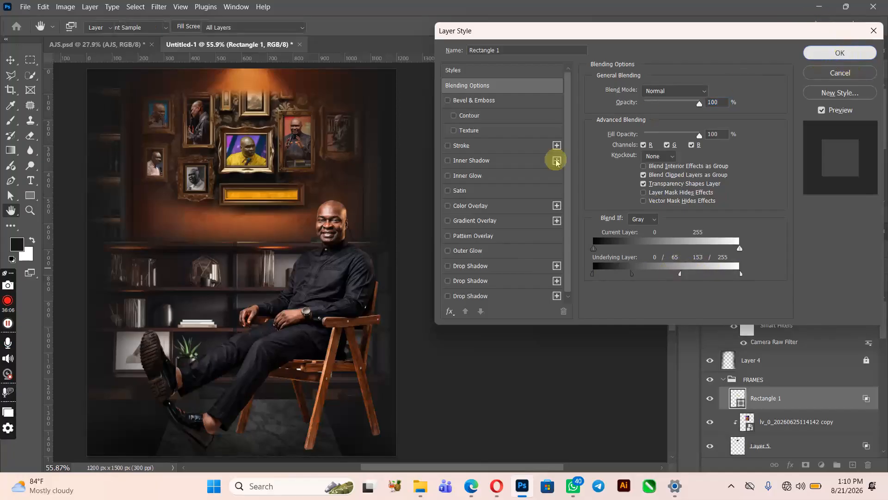
{"action": "left_click_drag", "start_coordinate": [495, 466], "coordinate": [461, 467]}
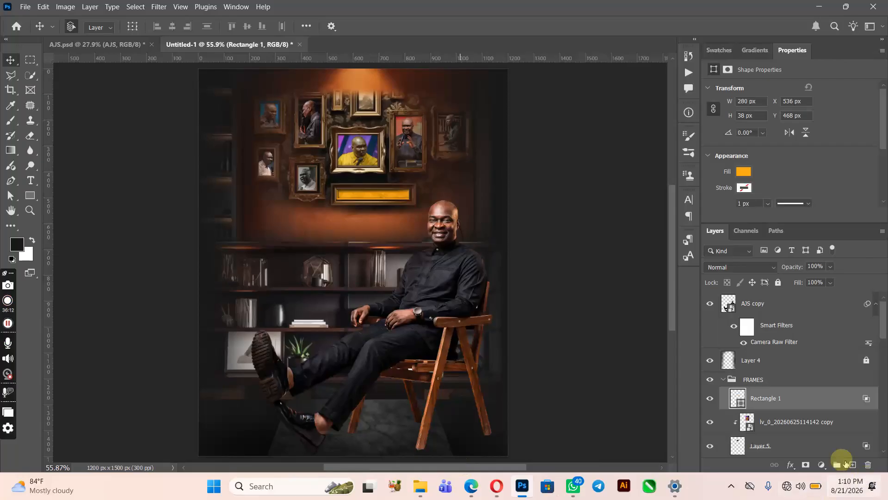
Start a horizontal text line just below the orange plate and set its tracking to 0.
{"action": "left_click", "coordinate": [31, 180]}
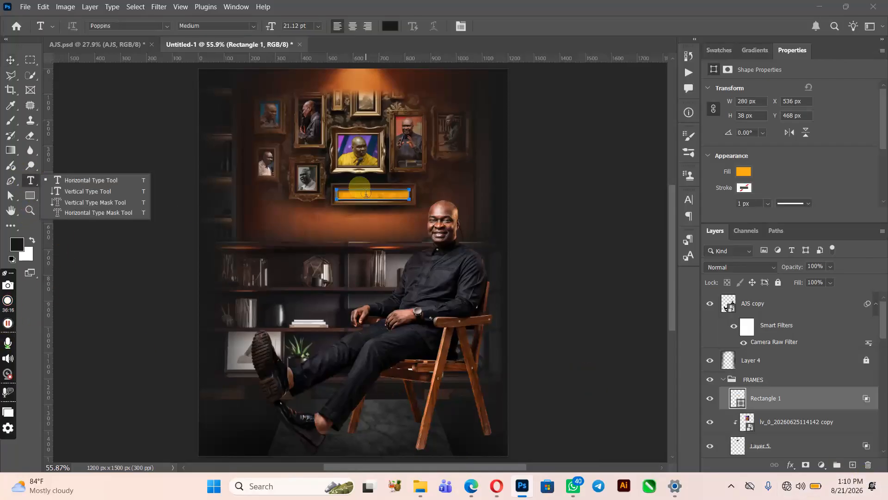
{"action": "left_click", "coordinate": [364, 214]}
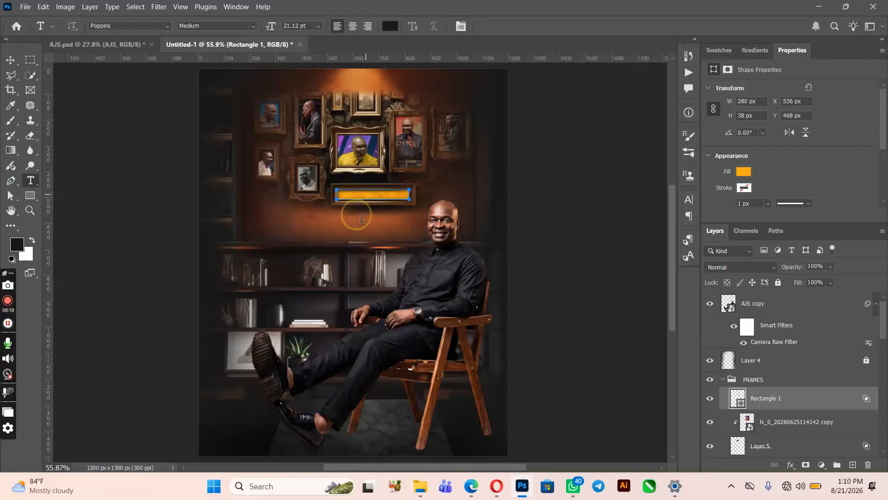
{"action": "left_click", "coordinate": [361, 219]}
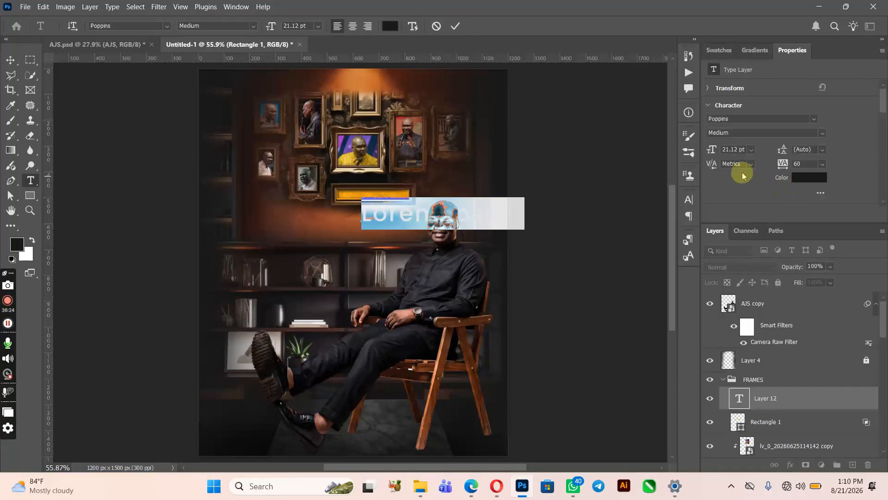
{"action": "left_click", "coordinate": [796, 164]}
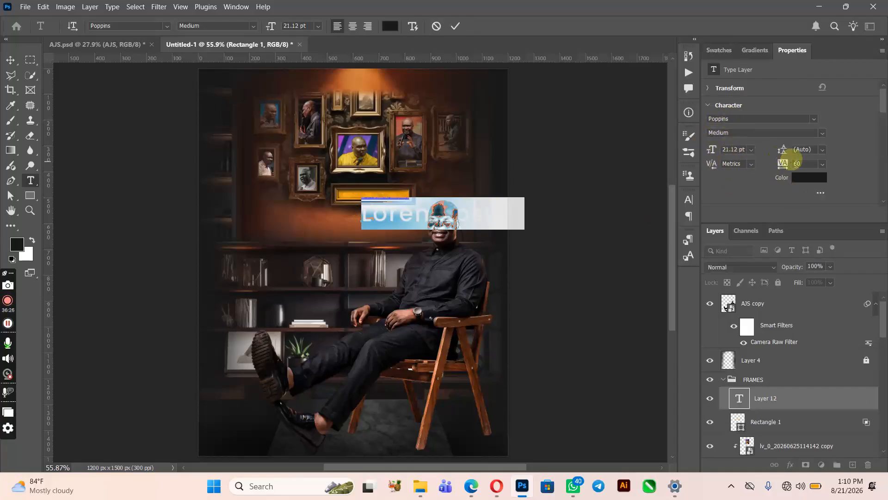
{"action": "left_click", "coordinate": [801, 162]}
{"action": "key", "text": "BackSpace"}
{"action": "key", "text": "BackSpace"}
{"action": "type", "text": "0"}
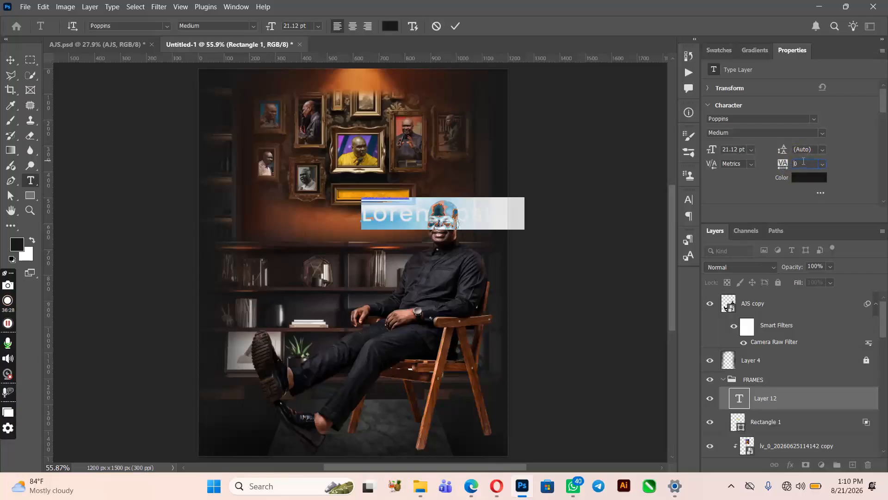
{"action": "key", "text": "Return"}
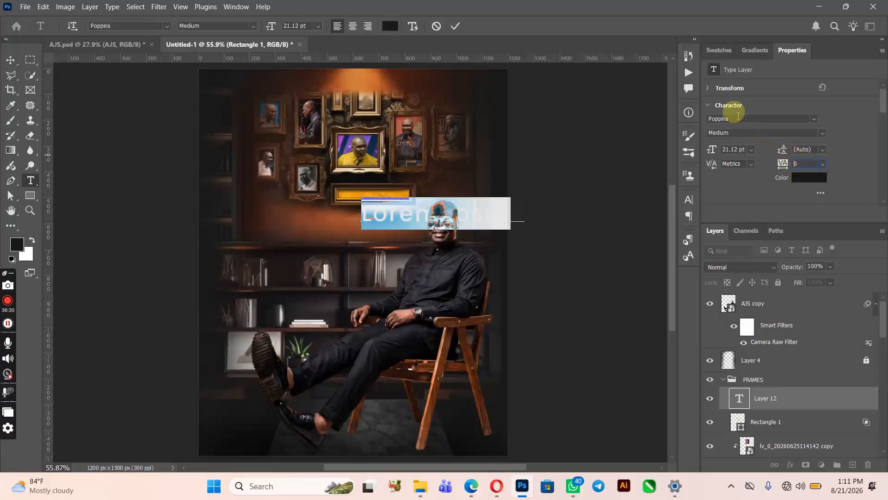
Set the text's font to FONTSPRING DEMO - Fractul ExtraBold Regular and its size to 10 pt.
{"action": "left_click", "coordinate": [736, 120]}
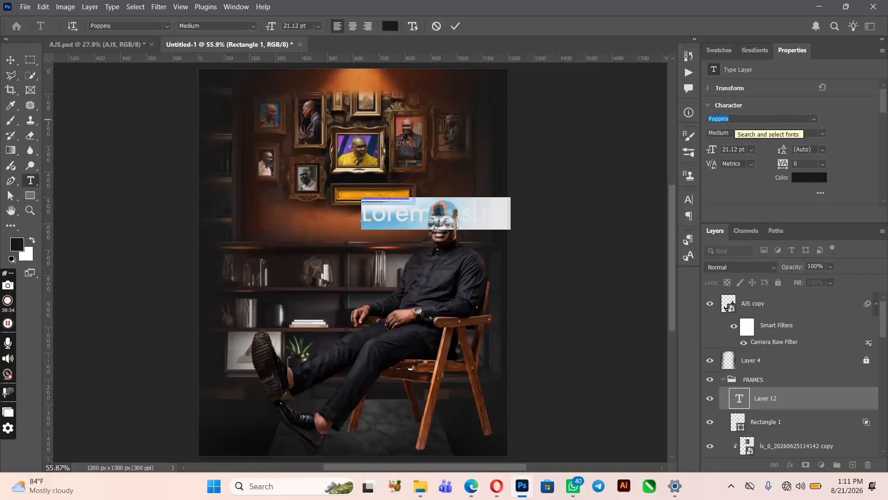
{"action": "type", "text": "FRACT"}
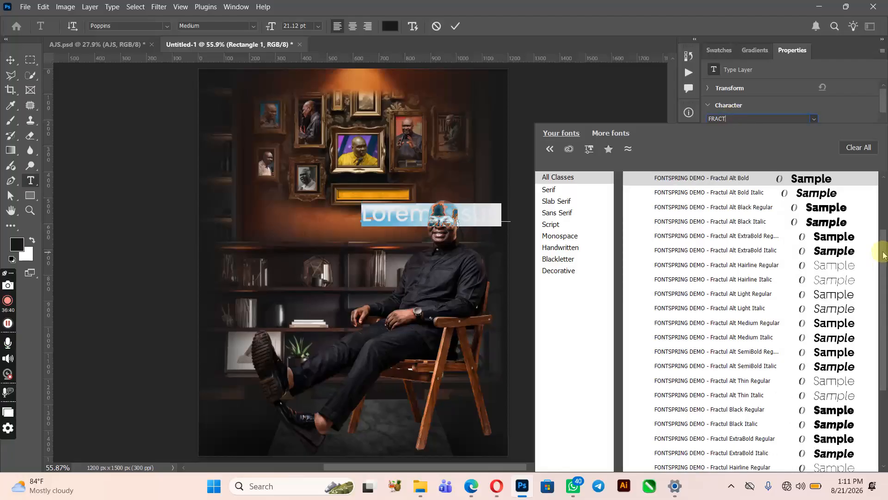
{"action": "scroll", "coordinate": [886, 298], "scroll_direction": "down", "scroll_amount": 2}
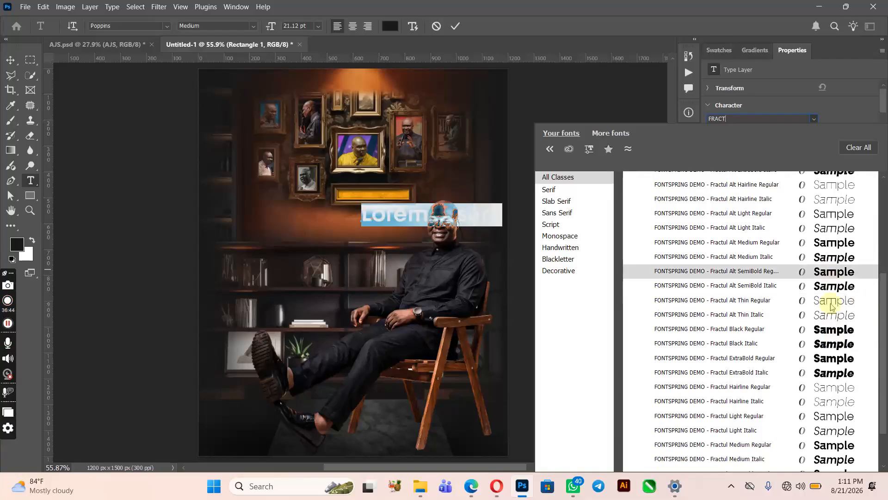
{"action": "left_click", "coordinate": [838, 363]}
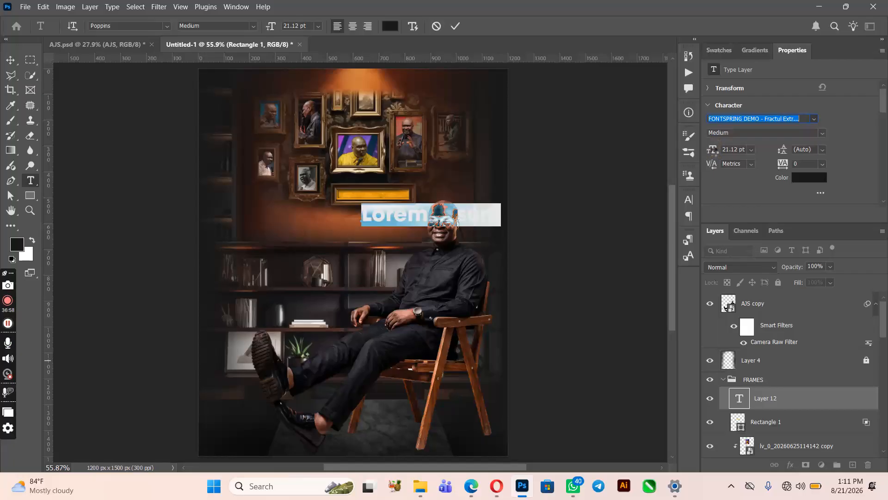
{"action": "left_click", "coordinate": [712, 150]}
{"action": "mouse_move", "coordinate": [712, 151]}
{"action": "left_mouse_down"}
{"action": "mouse_move", "coordinate": [698, 149]}
{"action": "mouse_move", "coordinate": [708, 152]}
{"action": "left_mouse_up"}
{"action": "left_click", "coordinate": [708, 152]}
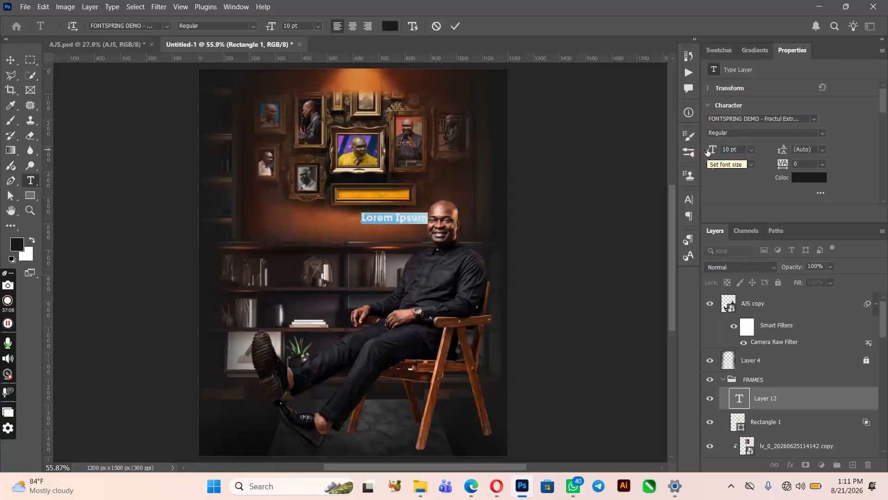
Enter GOD'S as the first word of the nameplate text.
{"action": "type", "text": "GOS"}
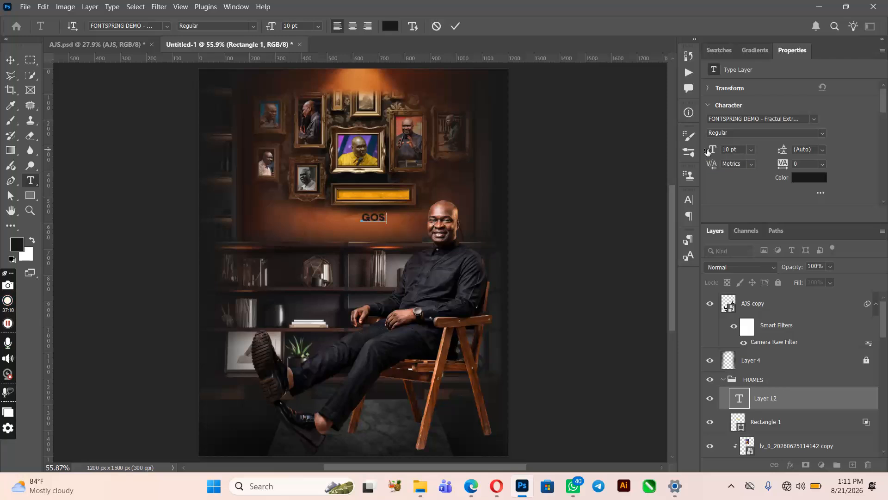
{"action": "type", "text": "'S"}
Try the Mont font on the apostrophe in GOD'S.
{"action": "key", "text": "shift+Left"}
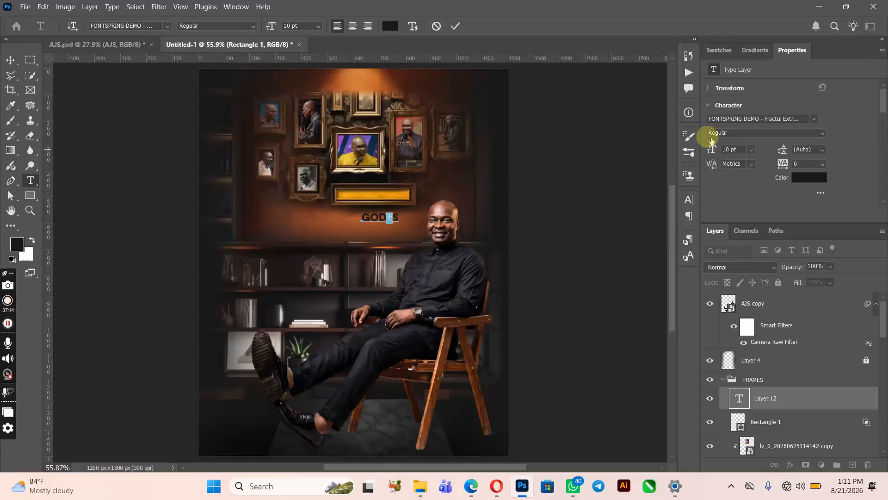
{"action": "left_click", "coordinate": [822, 134]}
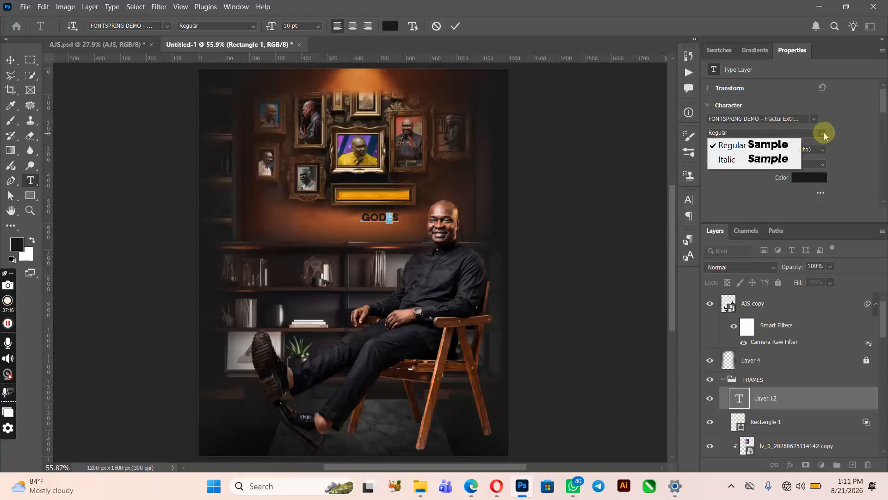
{"action": "left_click", "coordinate": [823, 133]}
{"action": "left_click", "coordinate": [813, 119]}
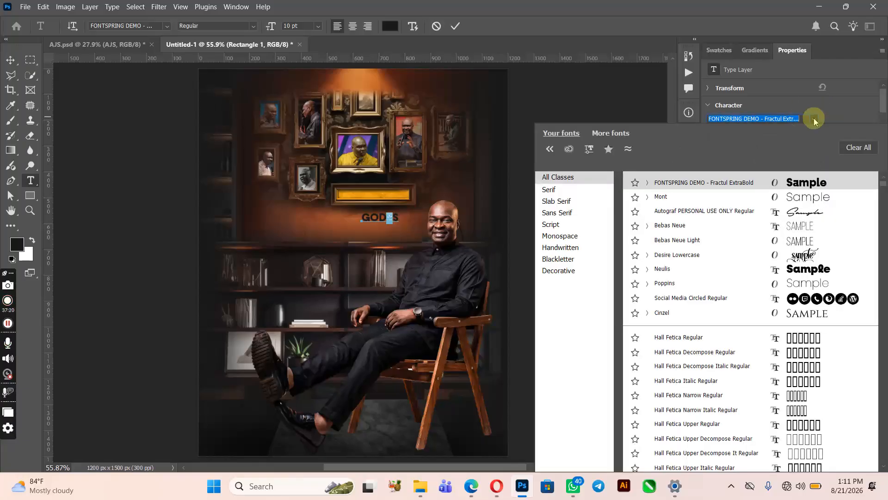
{"action": "left_click", "coordinate": [818, 200]}
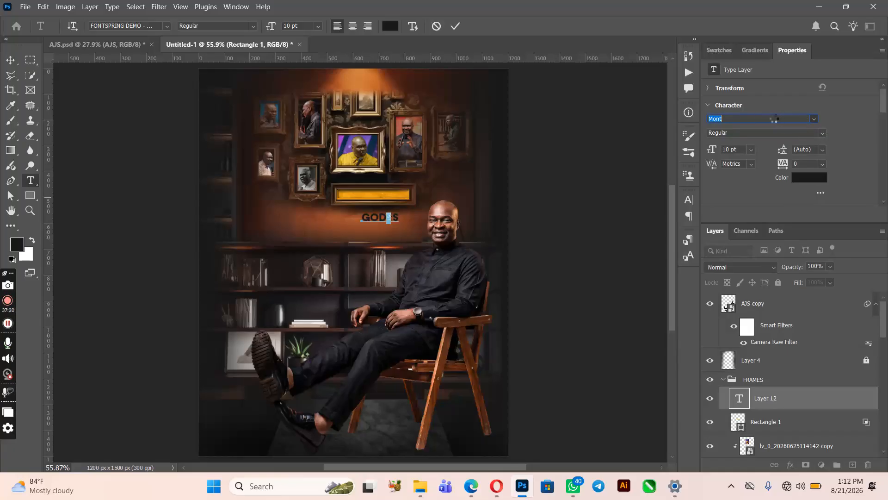
Set the apostrophe's font to Neulis Bold.
{"action": "left_click", "coordinate": [768, 119]}
{"action": "left_click", "coordinate": [759, 118]}
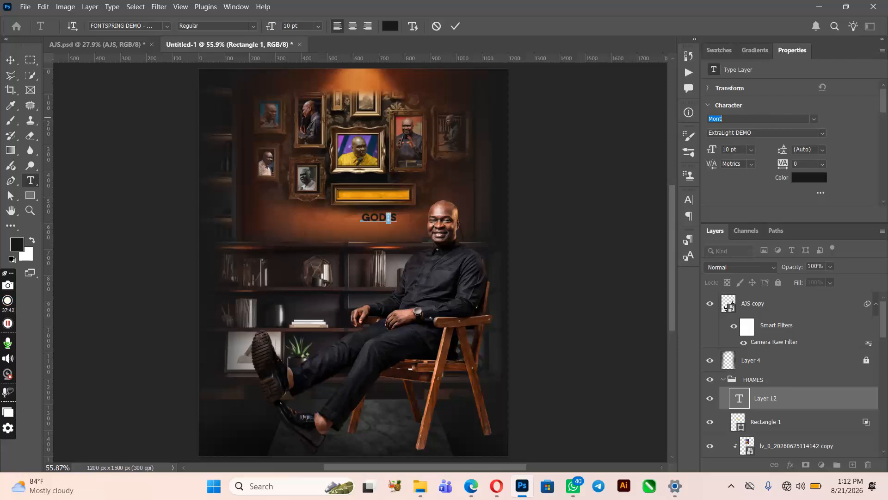
{"action": "type", "text": "NEULIS"}
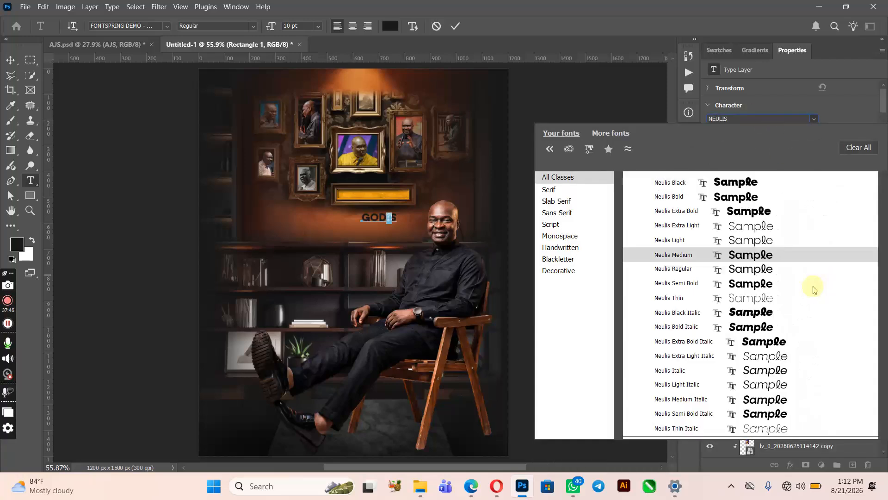
{"action": "left_click", "coordinate": [766, 199]}
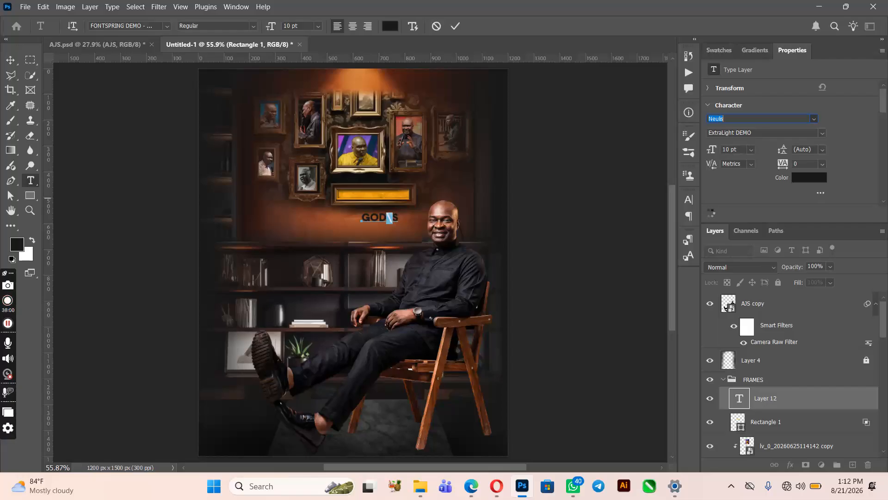
{"action": "key", "text": "Return"}
{"action": "key", "text": "Right"}
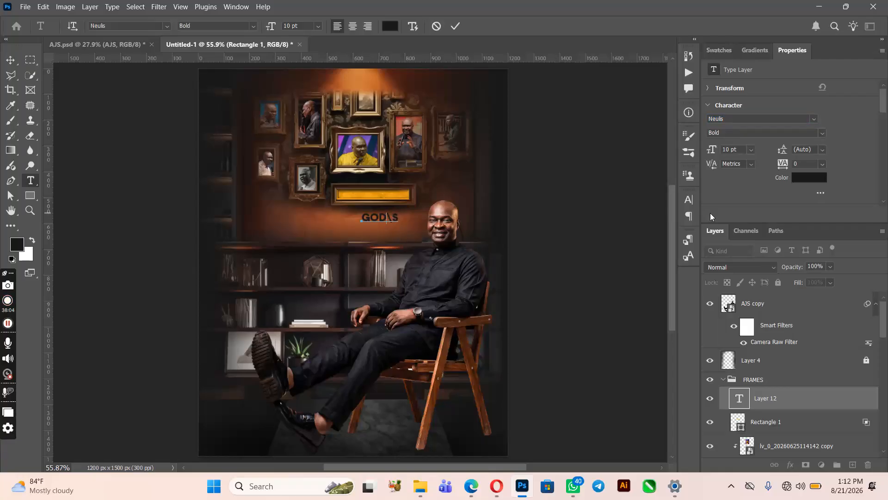
Retype the apostrophe and S, then complete the text as GOD'S GENERAL and commit it.
{"action": "key", "text": "BackSpace"}
{"action": "type", "text": "'S"}
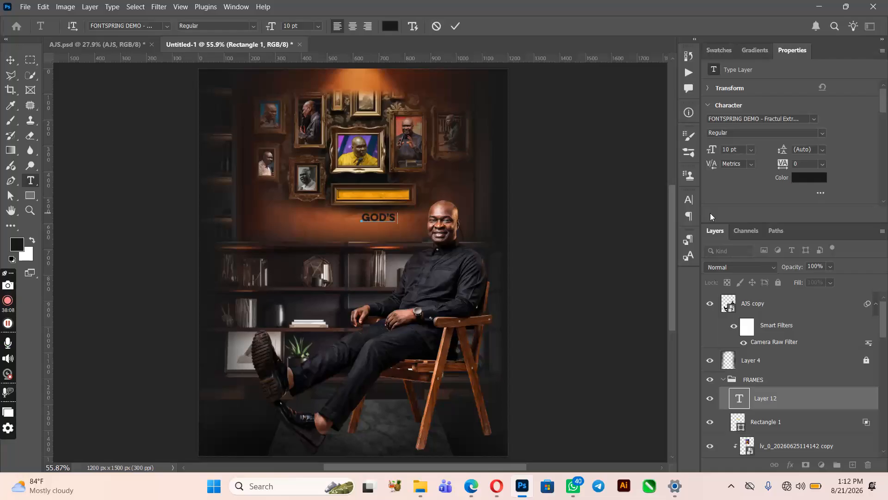
{"action": "type", "text": " GENE"}
{"action": "left_click", "coordinate": [457, 26]}
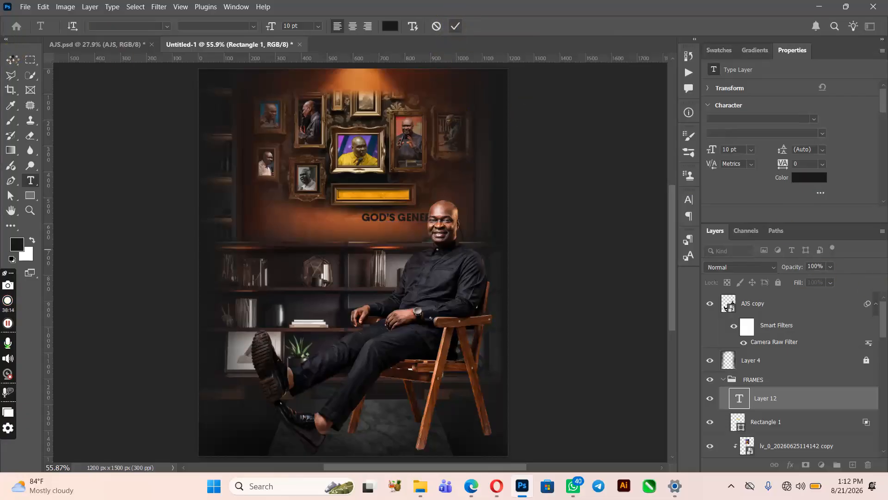
Move the GOD'S GENERAL text onto the orange plate and scale it to about 88%.
{"action": "left_click", "coordinate": [12, 60]}
{"action": "left_click", "coordinate": [47, 60]}
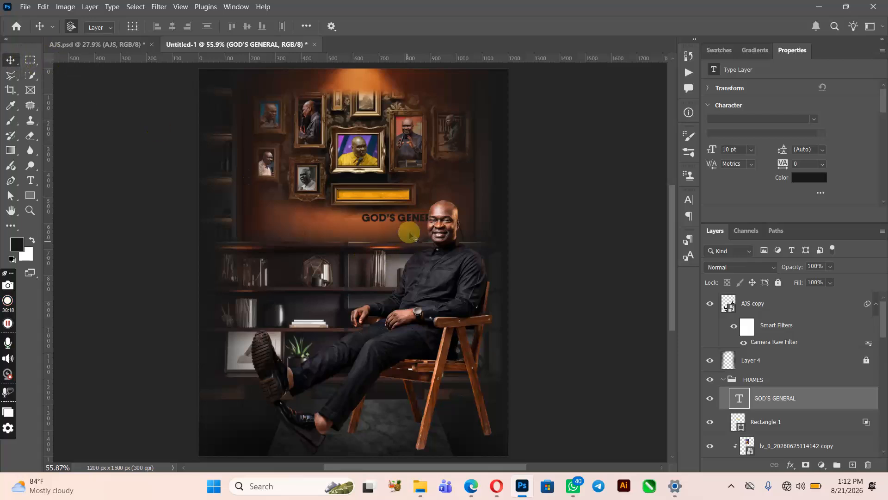
{"action": "left_click_drag", "start_coordinate": [406, 214], "coordinate": [380, 198]}
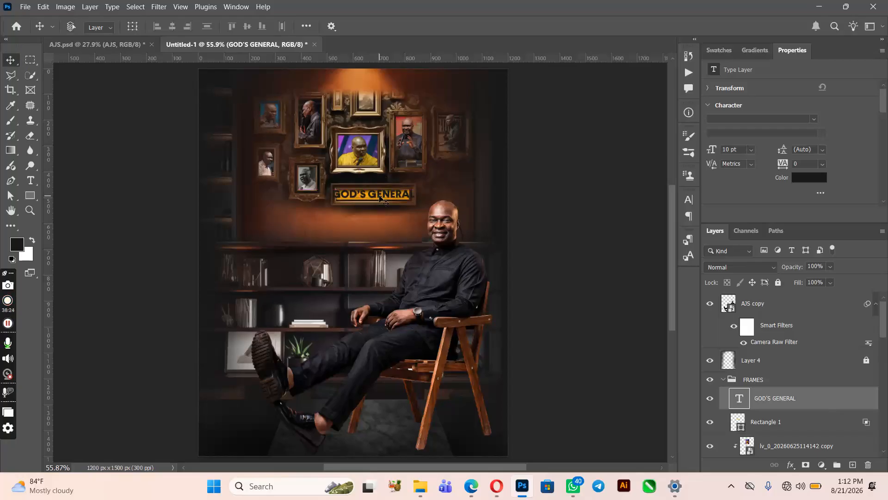
{"action": "key", "text": "ctrl+t"}
{"action": "left_click_drag", "start_coordinate": [417, 183], "coordinate": [408, 188]}
{"action": "left_click", "coordinate": [447, 207]}
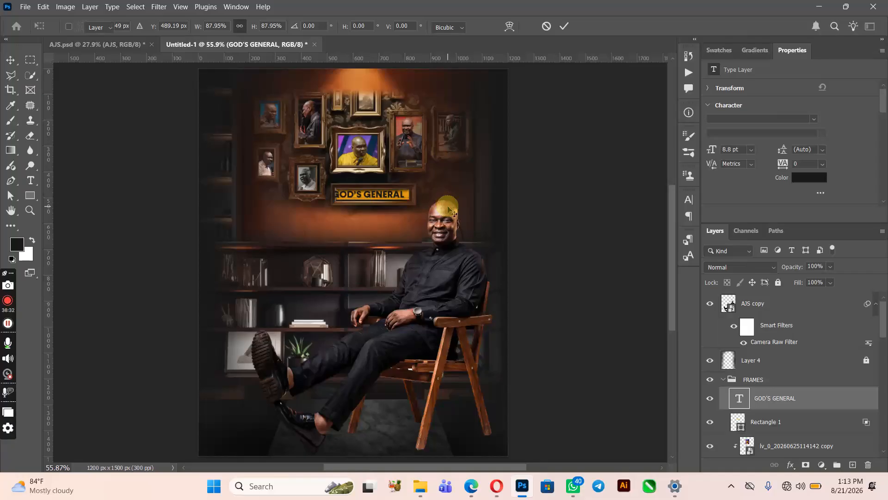
{"action": "left_click", "coordinate": [448, 207]}
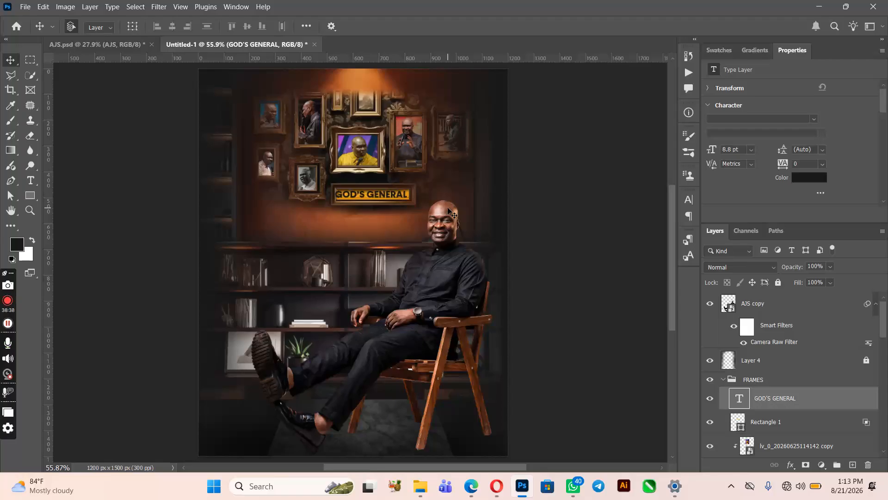
Set the font size of the GOD'S GENERAL text to 7 pt.
{"action": "left_click", "coordinate": [730, 149]}
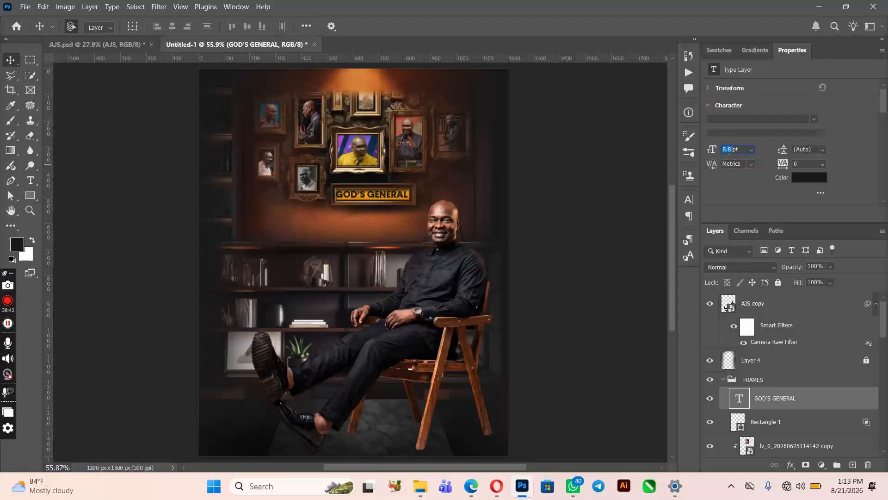
{"action": "type", "text": "7"}
{"action": "key", "text": "Return"}
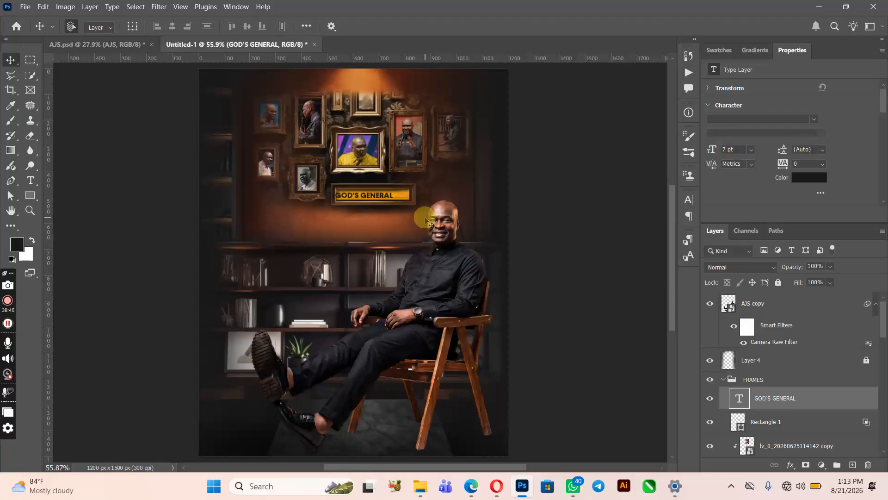
Nudge the GOD'S GENERAL text right and slightly up to centre it on the orange plate.
{"action": "key", "text": "Right"}
{"action": "key", "text": "Right"}
{"action": "key", "text": "Right"}
{"action": "key", "text": "Right"}
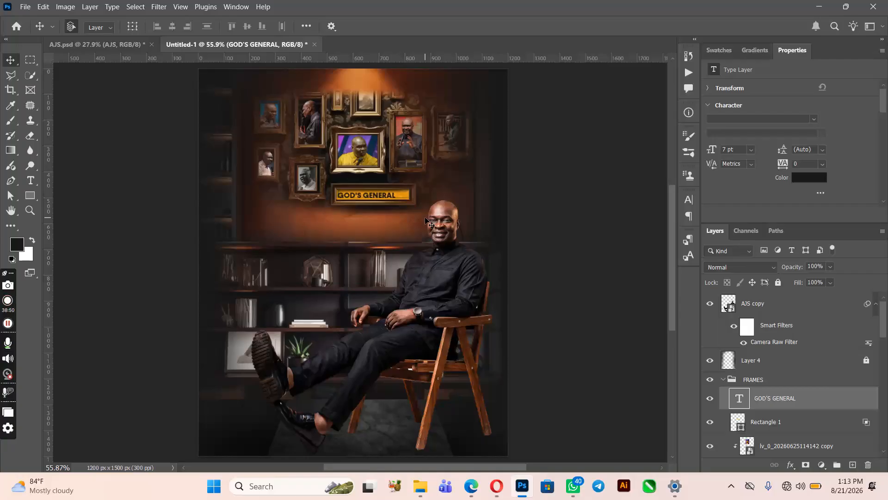
{"action": "key", "text": "Right"}
{"action": "key", "text": "Right"}
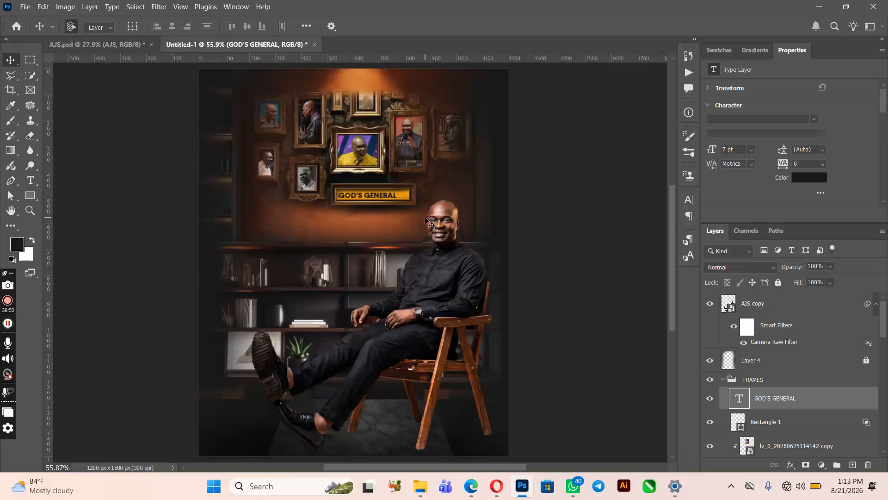
{"action": "key", "text": "Right"}
{"action": "key", "text": "Up"}
{"action": "key", "text": "Up"}
{"action": "key", "text": "Up"}
{"action": "key", "text": "Right"}
{"action": "key", "text": "Right"}
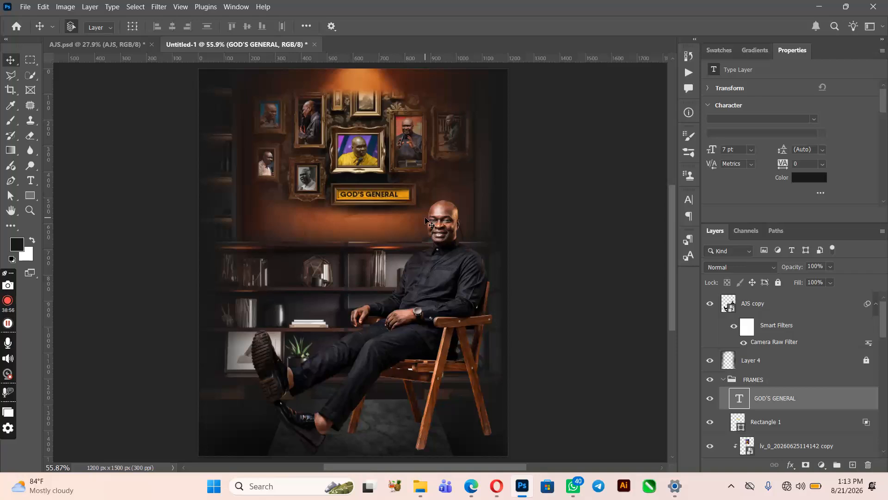
{"action": "key", "text": "Right"}
{"action": "key", "text": "Right"}
{"action": "key", "text": "Right"}
Set the tracking of the GOD'S GENERAL text to 40.
{"action": "left_click", "coordinate": [794, 163]}
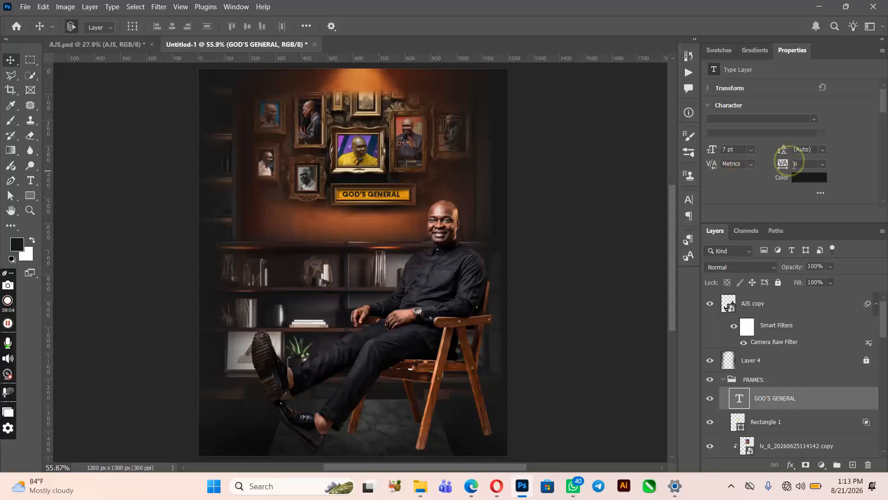
{"action": "type", "text": "4"}
{"action": "left_click", "coordinate": [802, 164]}
{"action": "left_click", "coordinate": [802, 165]}
{"action": "left_click", "coordinate": [787, 163]}
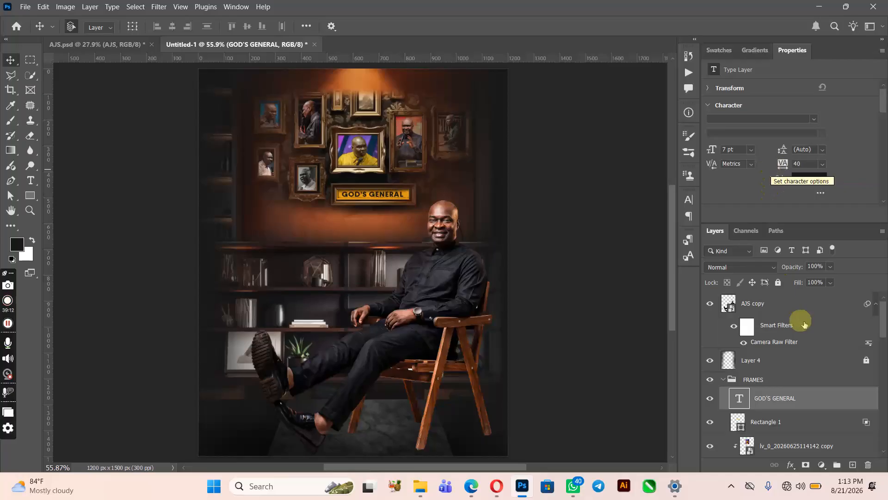
Blend the GOD'S GENERAL text into the plate with Blend If, splitting the underlying layer's shadows to 0/87 and highlights to 174/255.
{"action": "double_click", "coordinate": [866, 401]}
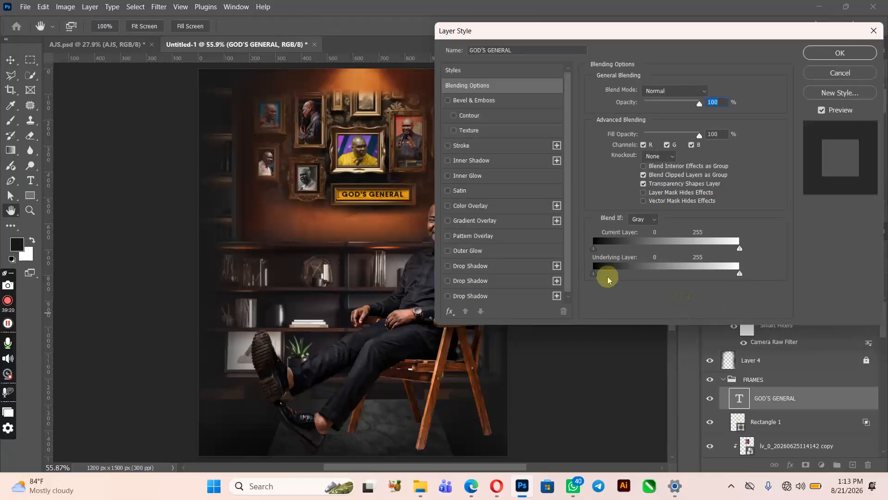
{"action": "key", "text": "alt"}
{"action": "left_click_drag", "start_coordinate": [595, 276], "coordinate": [638, 276]}
{"action": "key", "text": "alt"}
{"action": "left_click_drag", "start_coordinate": [738, 276], "coordinate": [692, 274]}
{"action": "left_click_drag", "start_coordinate": [638, 272], "coordinate": [644, 273]}
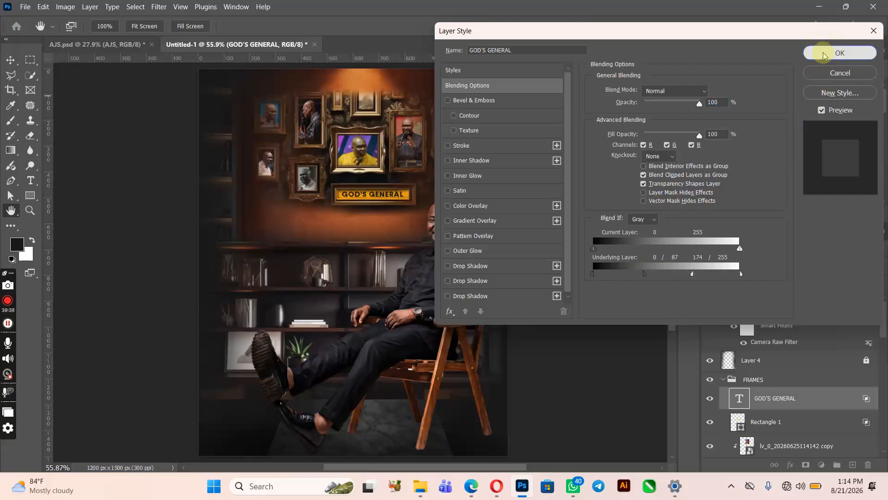
{"action": "left_click", "coordinate": [839, 52]}
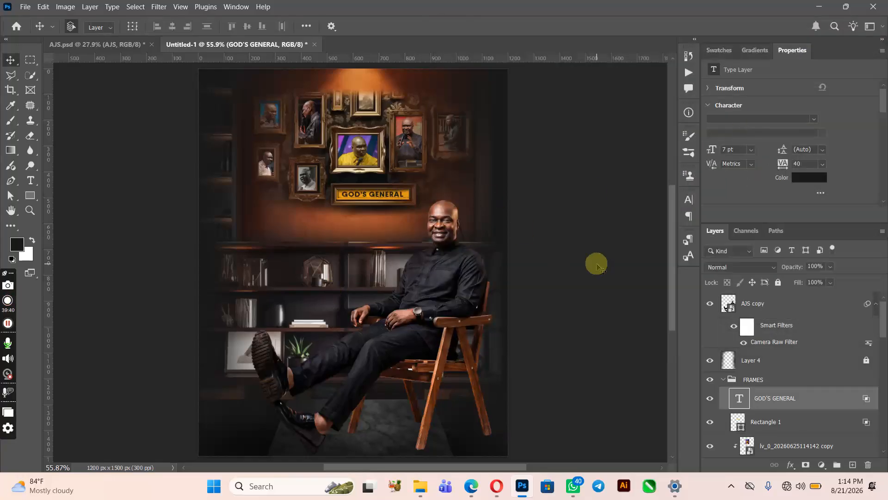
Fine-tune the GOD'S GENERAL text's position by nudging it slightly right on the plate.
{"action": "key", "text": "Down"}
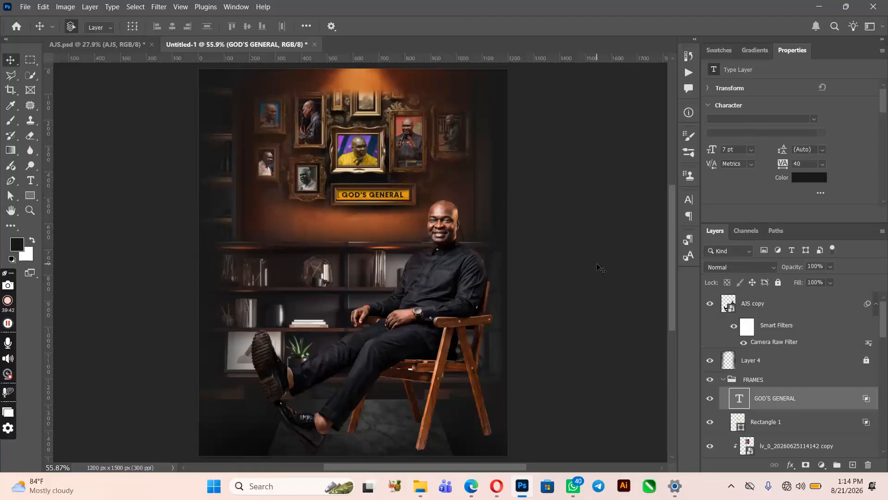
{"action": "key", "text": "Right"}
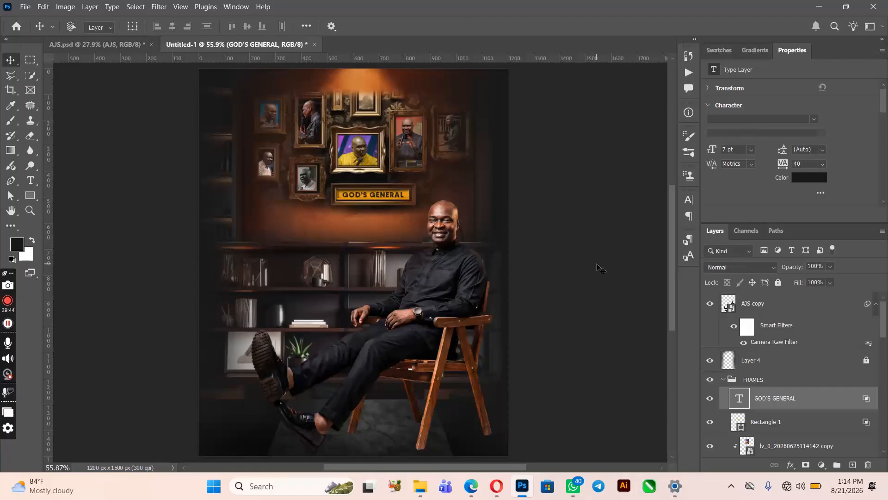
{"action": "key", "text": "ctrl+Up"}
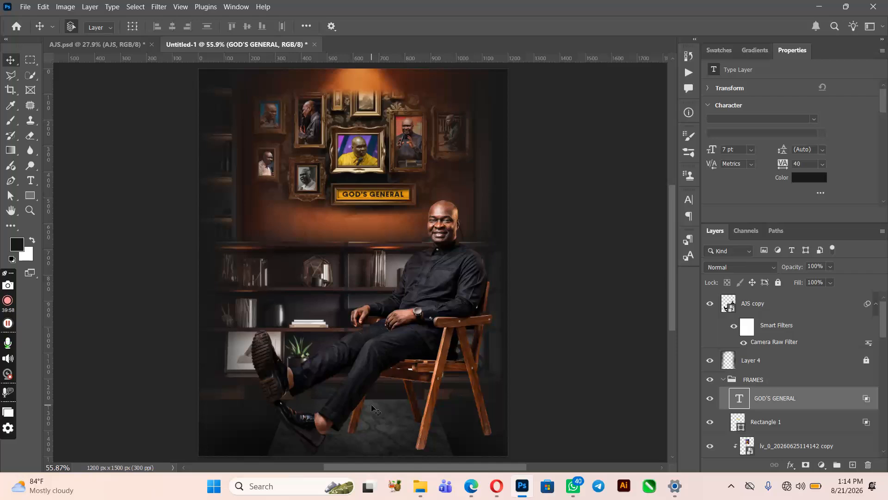
Collapse the FRAMES group and add a #191919 solid color fill layer above the AJS copy layer.
{"action": "left_click", "coordinate": [723, 379]}
{"action": "left_click", "coordinate": [773, 303]}
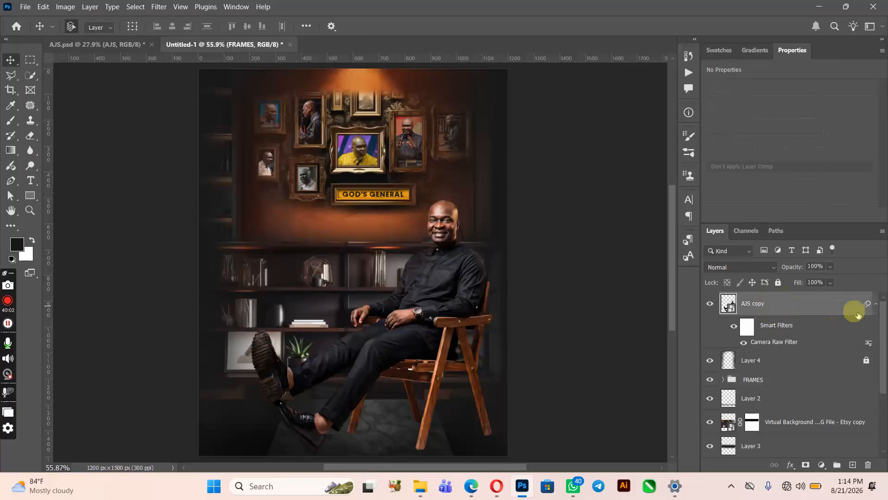
{"action": "left_click", "coordinate": [877, 305]}
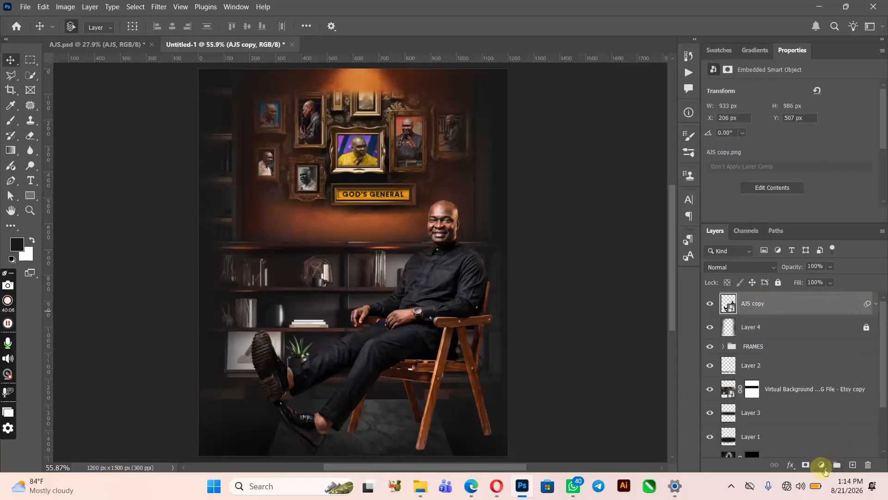
{"action": "left_click", "coordinate": [822, 467]}
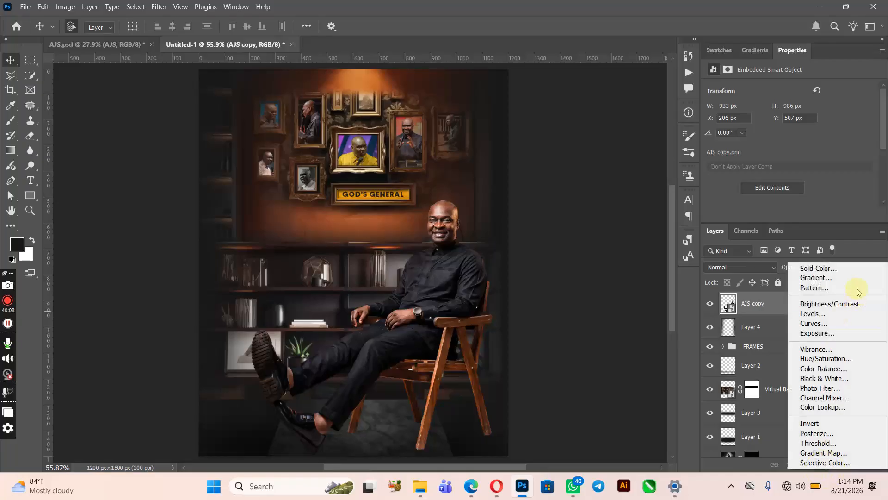
{"action": "left_click", "coordinate": [841, 274]}
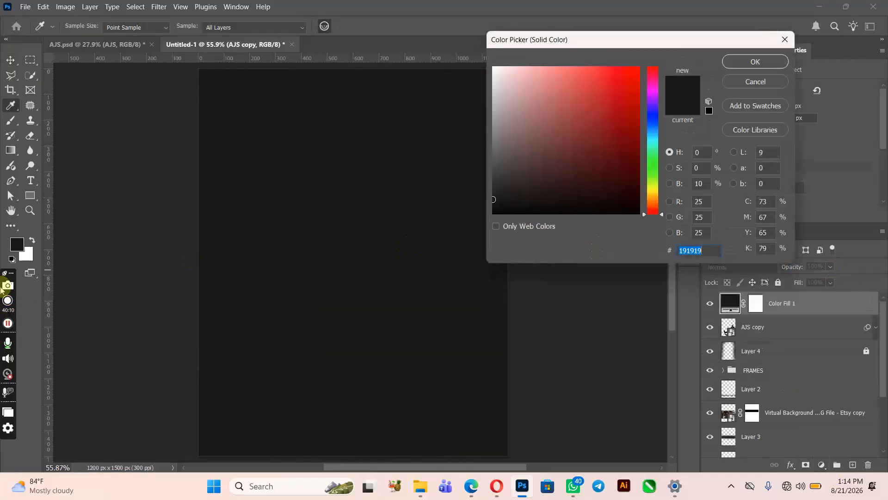
{"action": "left_click", "coordinate": [742, 61]}
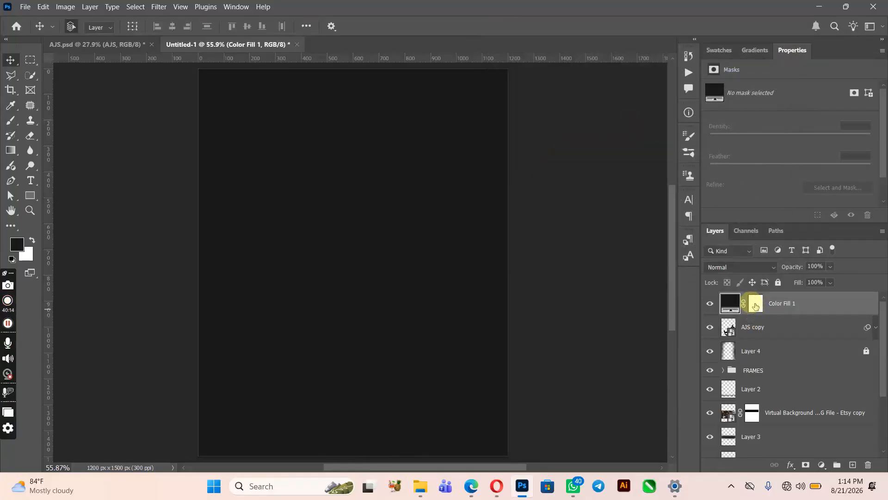
Paint black on the Color Fill 1 mask with a soft 1000 px brush to start revealing the middle of the scene.
{"action": "left_click", "coordinate": [757, 307]}
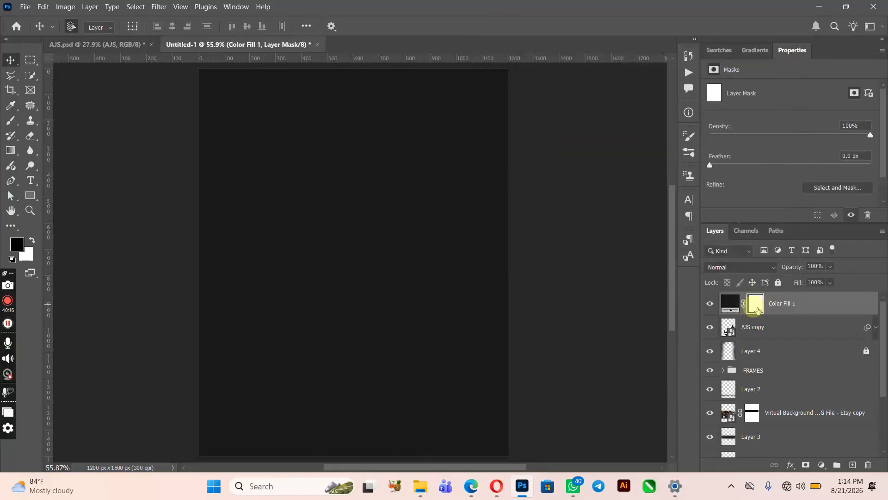
{"action": "left_click", "coordinate": [8, 123]}
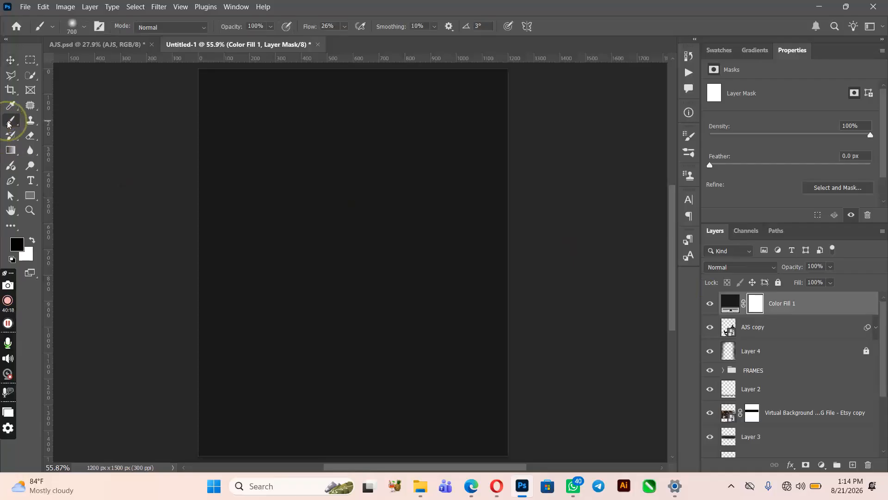
{"action": "left_click", "coordinate": [32, 240]}
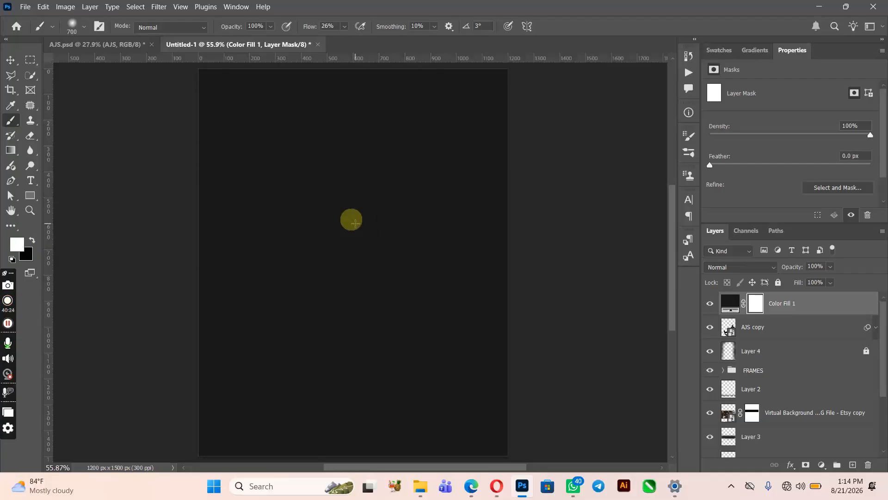
{"action": "left_click", "coordinate": [355, 223]}
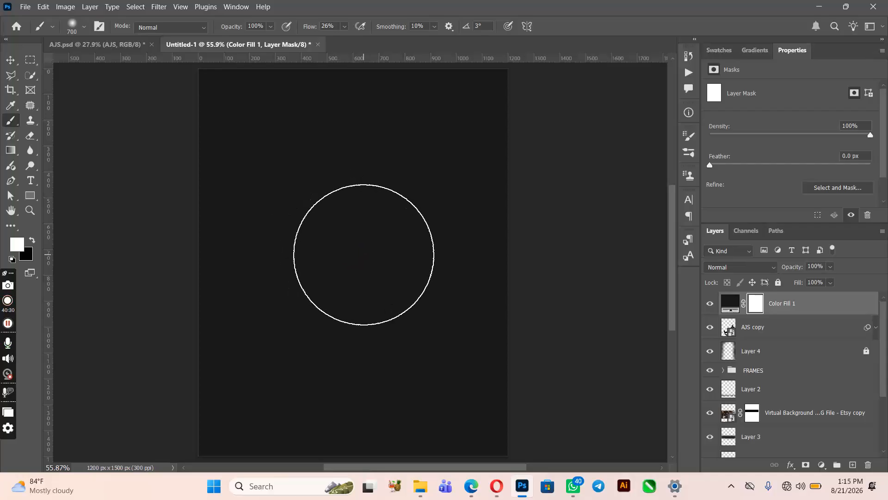
{"action": "key", "text": "bracketright"}
{"action": "key", "text": "bracketright"}
{"action": "key", "text": "bracketright"}
{"action": "left_click", "coordinate": [305, 48]}
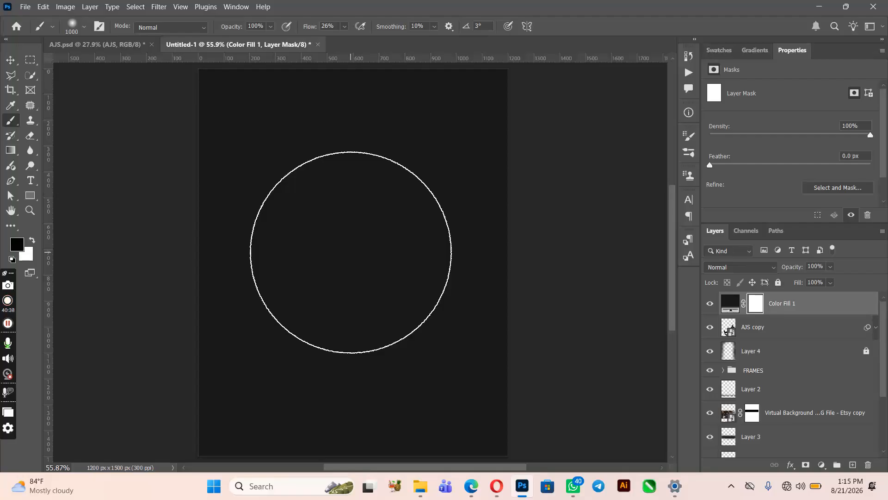
{"action": "left_click", "coordinate": [351, 252]}
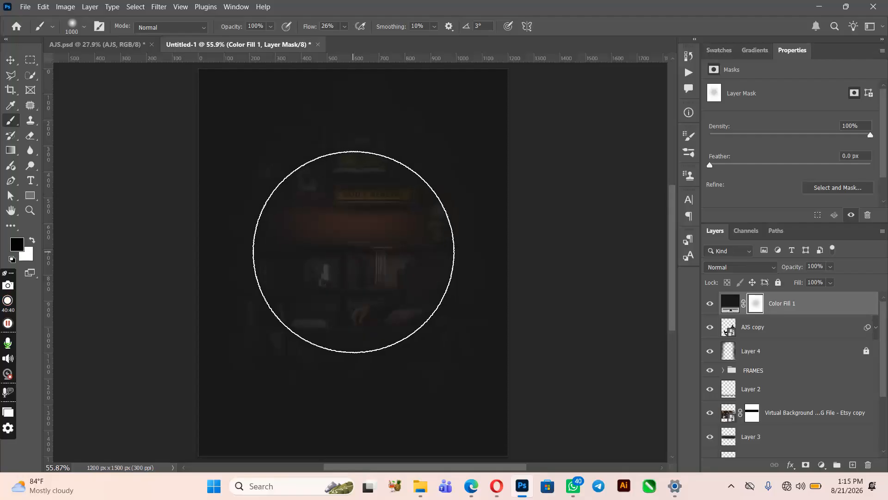
{"action": "mouse_move", "coordinate": [357, 250]}
{"action": "left_mouse_down"}
{"action": "mouse_move", "coordinate": [355, 232]}
{"action": "mouse_move", "coordinate": [352, 259]}
{"action": "mouse_move", "coordinate": [337, 254]}
{"action": "mouse_move", "coordinate": [327, 264]}
{"action": "mouse_move", "coordinate": [359, 268]}
{"action": "mouse_move", "coordinate": [366, 254]}
{"action": "left_mouse_up"}
Reveal the framed photos, nameplate and seated man on the Color Fill 1 mask with an 800 px black brush.
{"action": "key", "text": "bracketleft"}
{"action": "key", "text": "bracketleft"}
{"action": "key", "text": "bracketleft"}
{"action": "key", "text": "bracketleft"}
{"action": "key", "text": "bracketright"}
{"action": "key", "text": "bracketright"}
{"action": "mouse_move", "coordinate": [324, 184]}
{"action": "left_mouse_down"}
{"action": "mouse_move", "coordinate": [375, 196]}
{"action": "mouse_move", "coordinate": [338, 190]}
{"action": "mouse_move", "coordinate": [368, 265]}
{"action": "mouse_move", "coordinate": [364, 301]}
{"action": "mouse_move", "coordinate": [379, 302]}
{"action": "mouse_move", "coordinate": [335, 308]}
{"action": "mouse_move", "coordinate": [323, 292]}
{"action": "mouse_move", "coordinate": [400, 314]}
{"action": "mouse_move", "coordinate": [388, 291]}
{"action": "mouse_move", "coordinate": [386, 248]}
{"action": "mouse_move", "coordinate": [366, 228]}
{"action": "mouse_move", "coordinate": [355, 253]}
{"action": "mouse_move", "coordinate": [337, 226]}
{"action": "mouse_move", "coordinate": [337, 268]}
{"action": "mouse_move", "coordinate": [364, 273]}
{"action": "mouse_move", "coordinate": [381, 254]}
{"action": "mouse_move", "coordinate": [679, 394]}
{"action": "mouse_move", "coordinate": [420, 327]}
{"action": "left_mouse_up"}
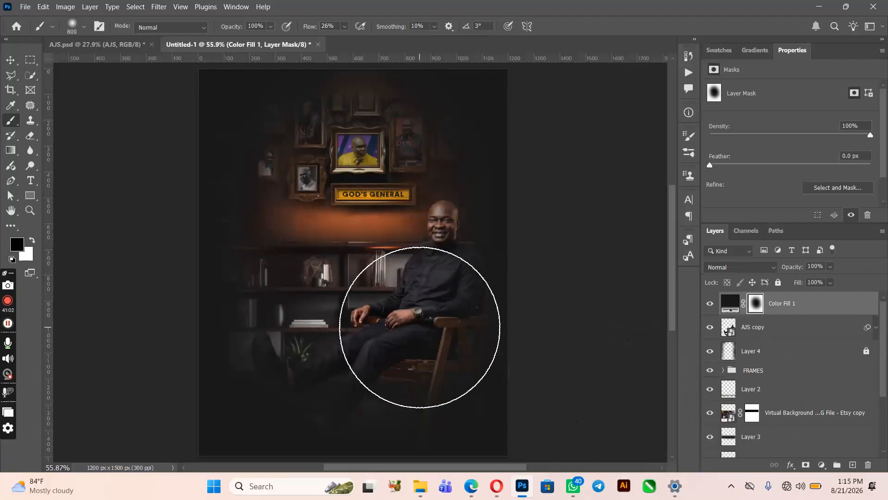
Darken the scene's lower area with white on the mask, and clear the seated man and shelves with a 400 px black brush.
{"action": "scroll", "coordinate": [411, 333], "scroll_direction": "down", "scroll_amount": 4}
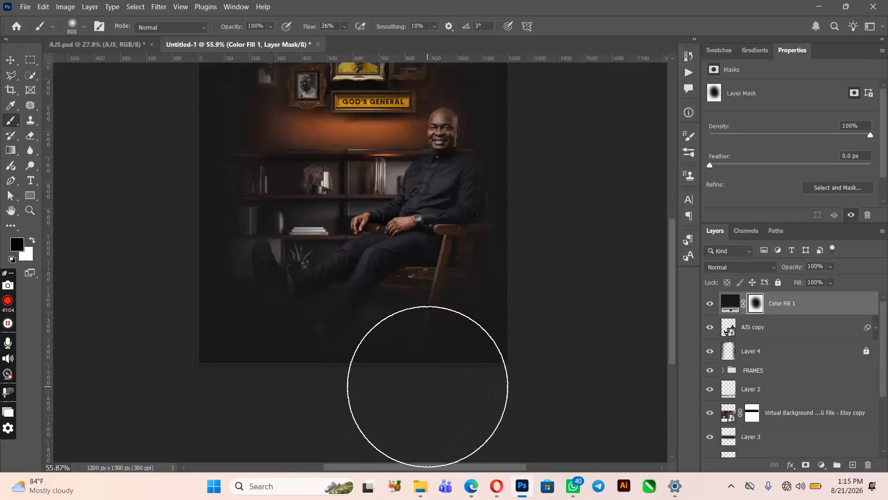
{"action": "key", "text": "x"}
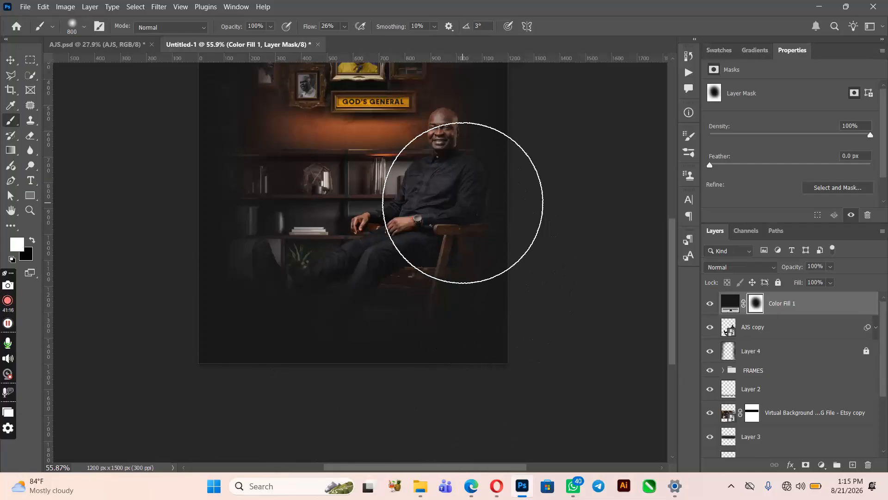
{"action": "key", "text": "x"}
{"action": "key", "text": "bracketleft"}
{"action": "key", "text": "bracketleft"}
{"action": "key", "text": "bracketleft"}
{"action": "key", "text": "bracketleft"}
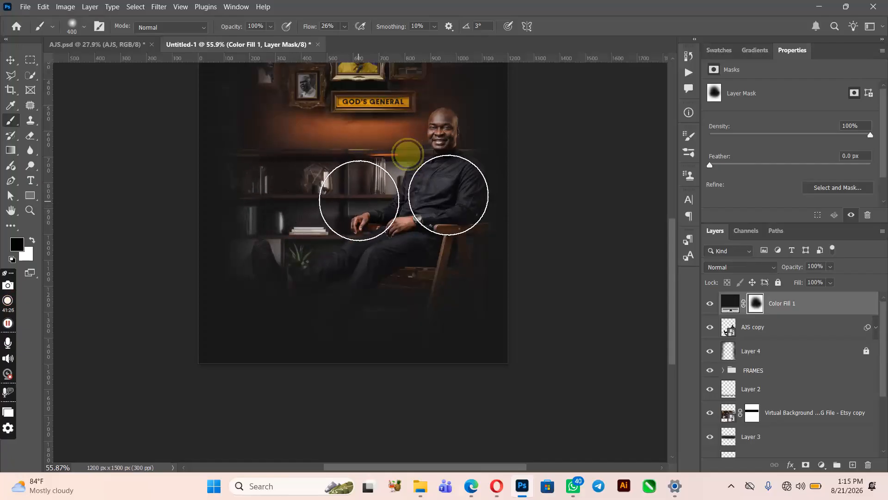
Fade the area above the framed photos into the dark fill with a 600 px white brush on the mask.
{"action": "scroll", "coordinate": [366, 195], "scroll_direction": "up", "scroll_amount": 3}
{"action": "scroll", "coordinate": [396, 219], "scroll_direction": "up", "scroll_amount": 4}
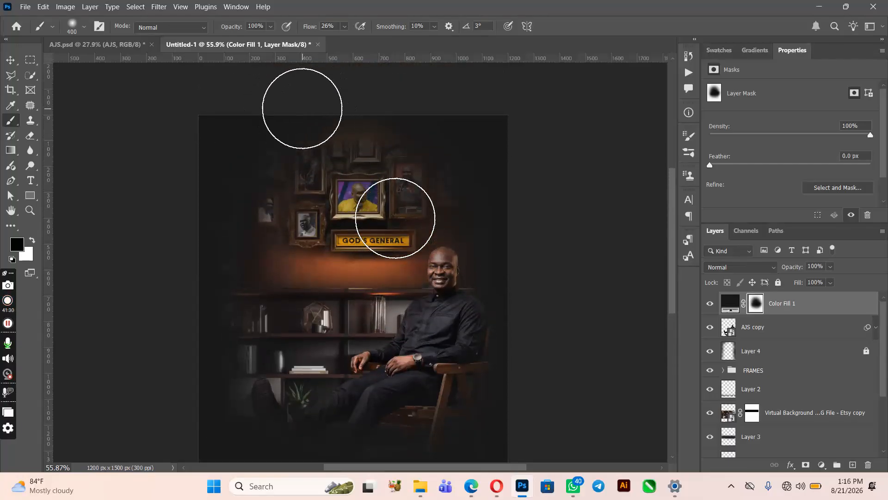
{"action": "key", "text": "bracketright"}
{"action": "key", "text": "bracketright"}
{"action": "left_click_drag", "start_coordinate": [292, 94], "coordinate": [342, 88]}
{"action": "key", "text": "x"}
{"action": "left_click_drag", "start_coordinate": [276, 96], "coordinate": [438, 86]}
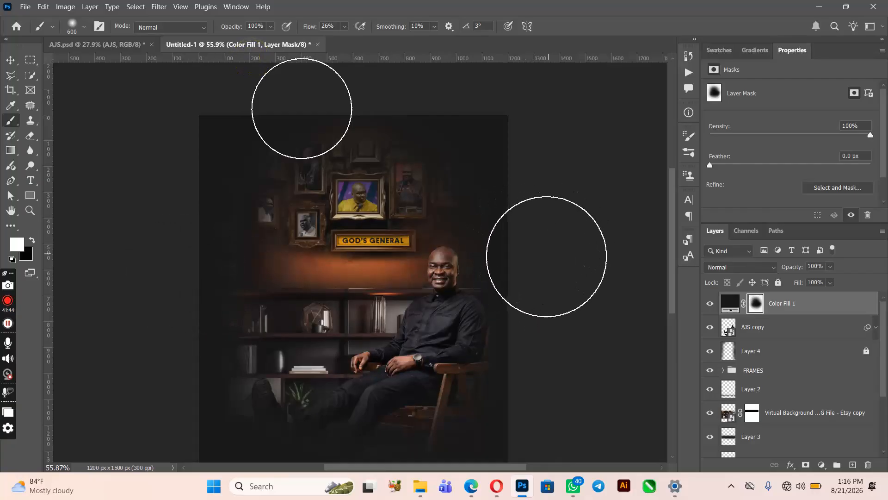
Compare the composite with the seated cutout on the AJS copy layer hidden and shown.
{"action": "scroll", "coordinate": [532, 268], "scroll_direction": "down", "scroll_amount": 3}
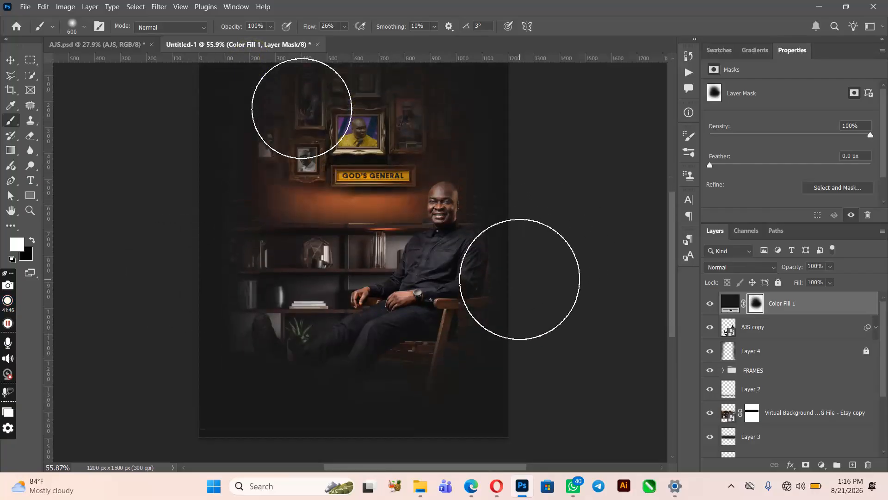
{"action": "scroll", "coordinate": [515, 276], "scroll_direction": "up", "scroll_amount": 1}
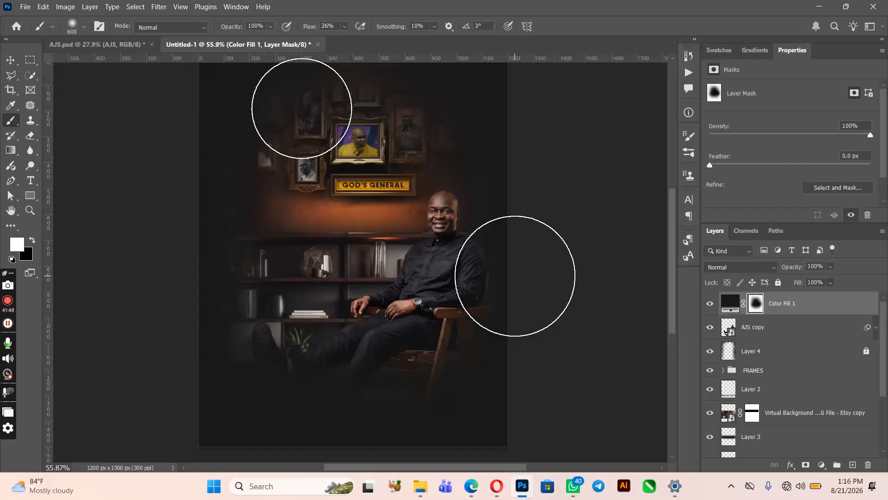
{"action": "left_click", "coordinate": [11, 60]}
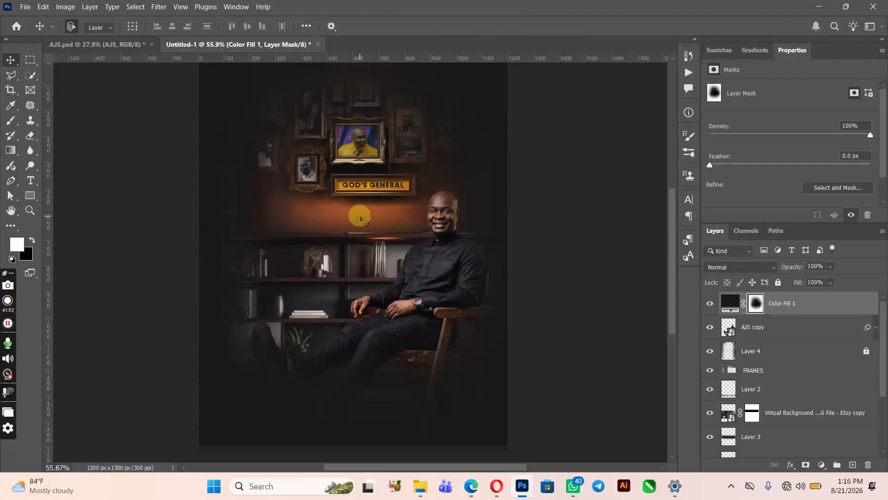
{"action": "scroll", "coordinate": [360, 219], "scroll_direction": "up", "scroll_amount": 1}
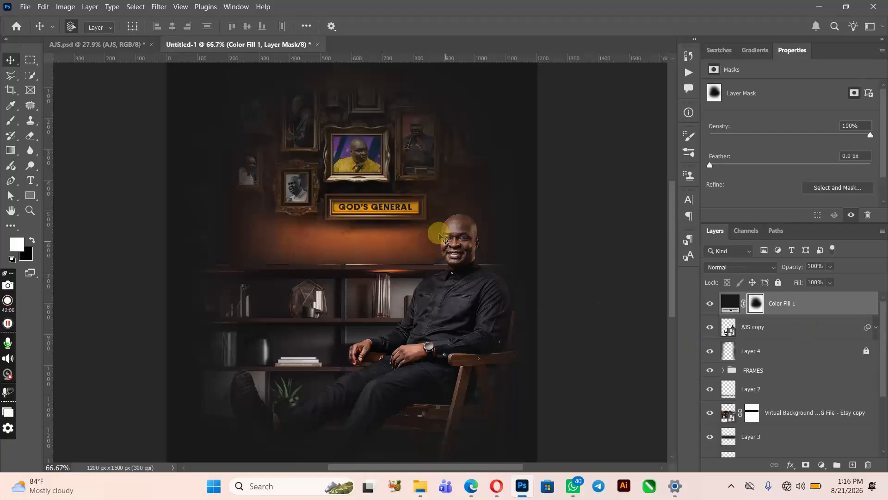
{"action": "left_click", "coordinate": [710, 328]}
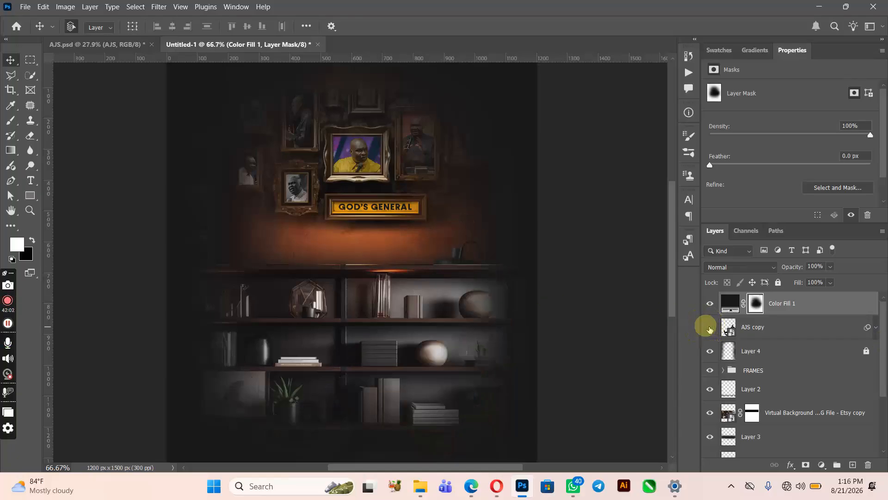
{"action": "left_click", "coordinate": [710, 328]}
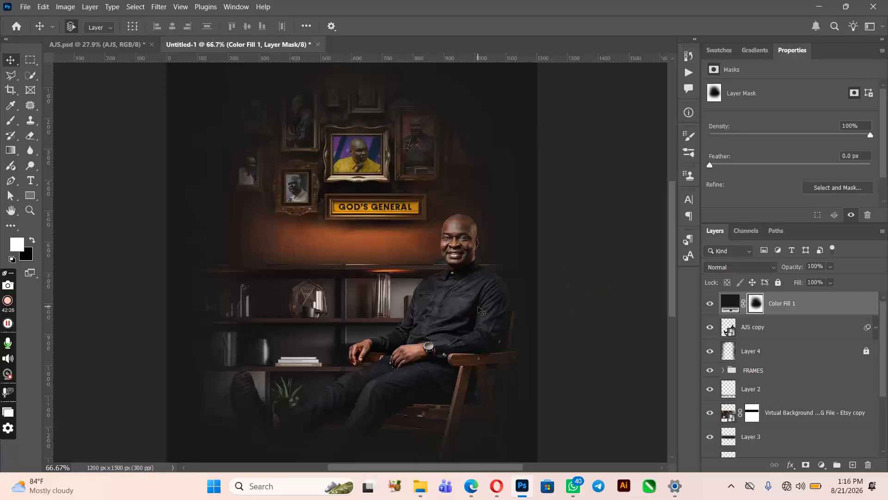
Brighten the central portrait and the frames to its left on the Color Fill 1 mask with a 300 px black brush.
{"action": "key", "text": "b"}
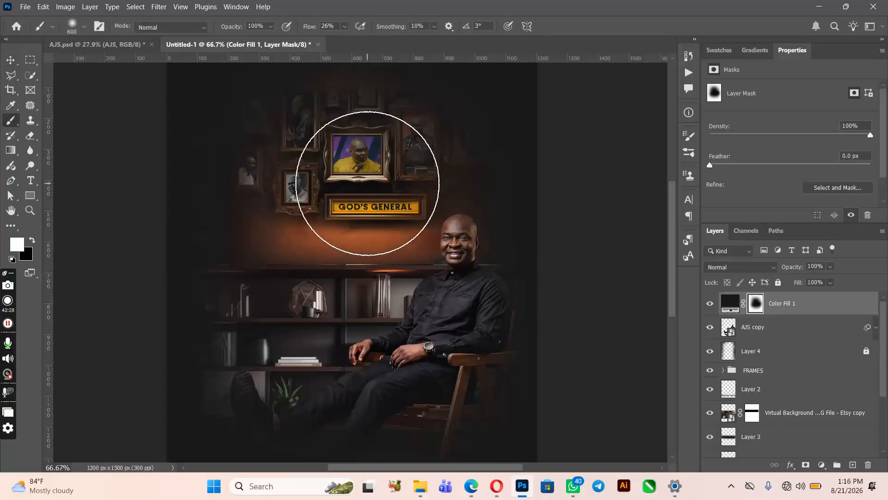
{"action": "key", "text": "bracketleft"}
{"action": "key", "text": "bracketleft"}
{"action": "key", "text": "bracketleft"}
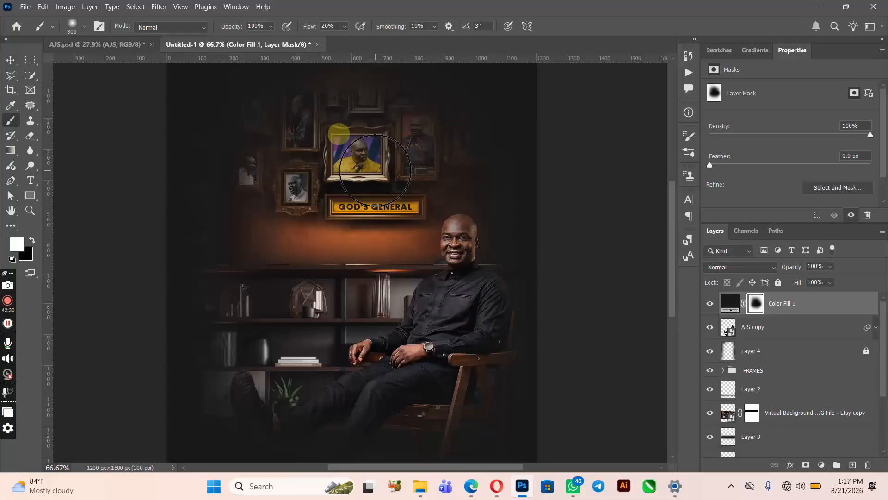
{"action": "left_click", "coordinate": [397, 149]}
{"action": "left_click", "coordinate": [398, 140]}
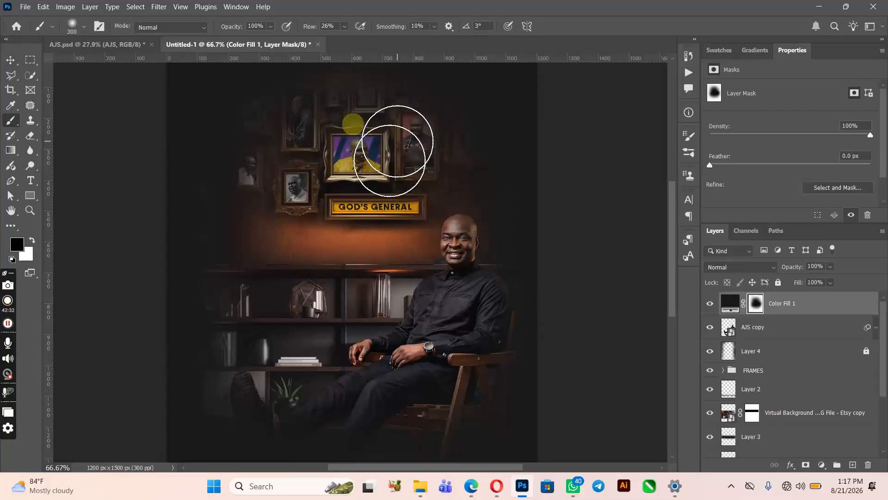
{"action": "left_click", "coordinate": [371, 152]}
{"action": "left_click", "coordinate": [304, 157]}
{"action": "left_click", "coordinate": [300, 166]}
{"action": "left_click", "coordinate": [299, 195]}
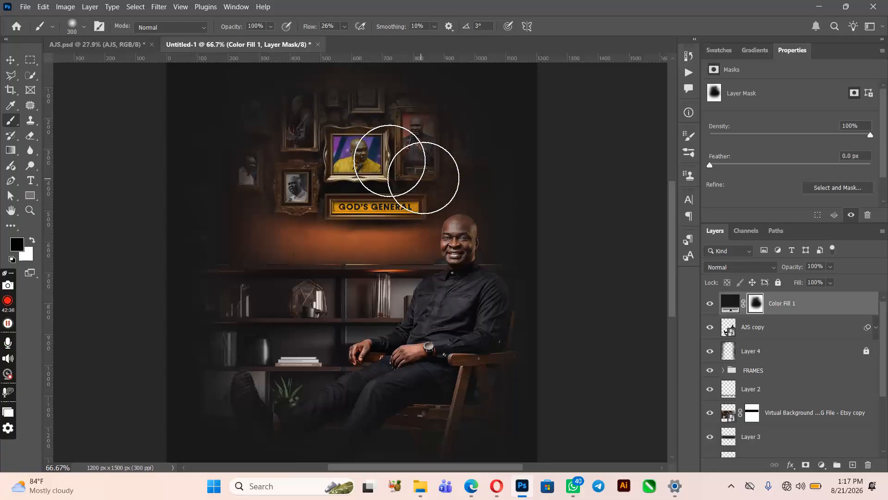
Clear the dark fill over the framed photo right of the central portrait and over the central frame.
{"action": "left_click", "coordinate": [439, 152]}
{"action": "left_click", "coordinate": [441, 145]}
{"action": "left_click", "coordinate": [445, 148]}
{"action": "left_click", "coordinate": [420, 163]}
{"action": "left_click", "coordinate": [389, 161]}
{"action": "left_click", "coordinate": [353, 124]}
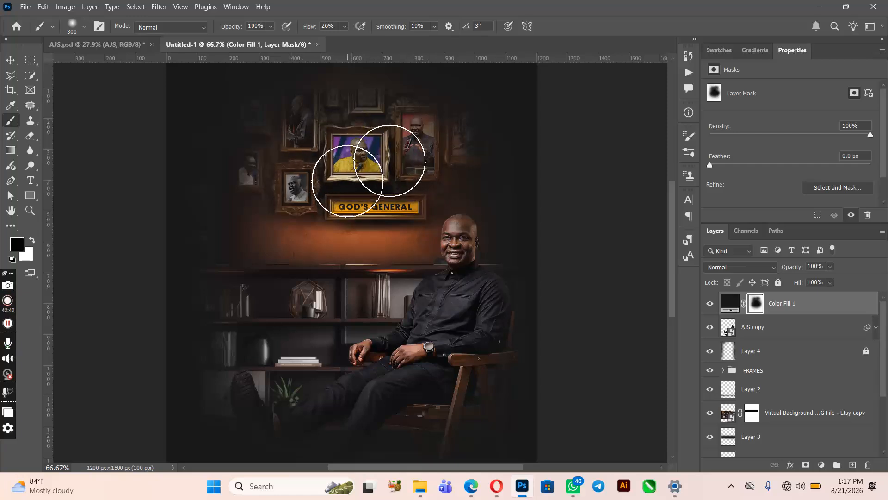
{"action": "scroll", "coordinate": [347, 181], "scroll_direction": "up", "scroll_amount": 2}
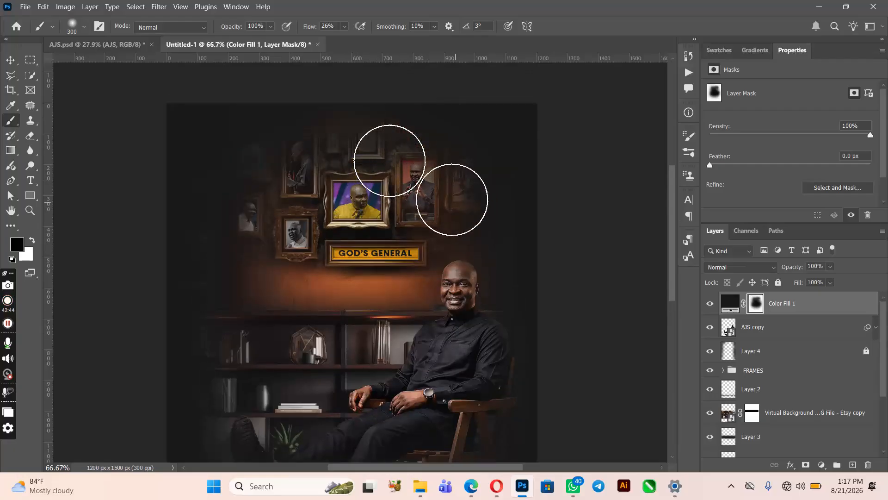
Lower the brush flow to 17% and softly darken the scene's top and right edges with a 500 px white brush on the mask.
{"action": "left_click_drag", "start_coordinate": [345, 135], "coordinate": [367, 66]}
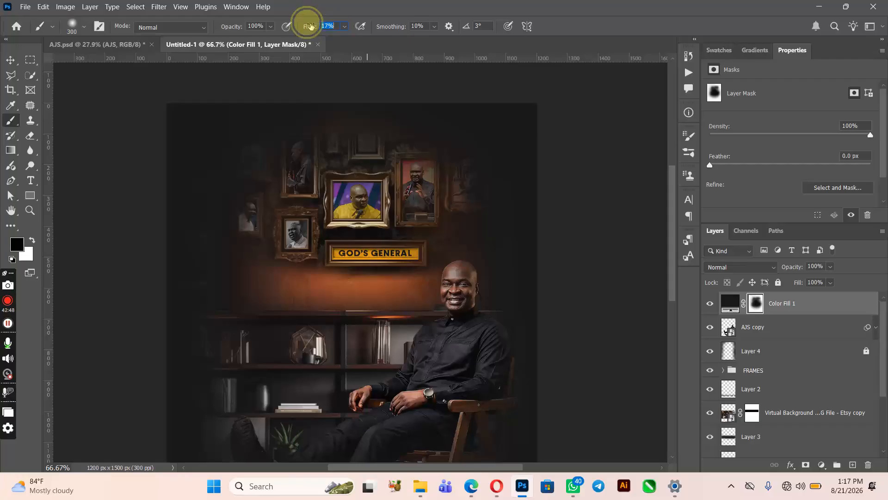
{"action": "key", "text": "bracketright"}
{"action": "key", "text": "bracketright"}
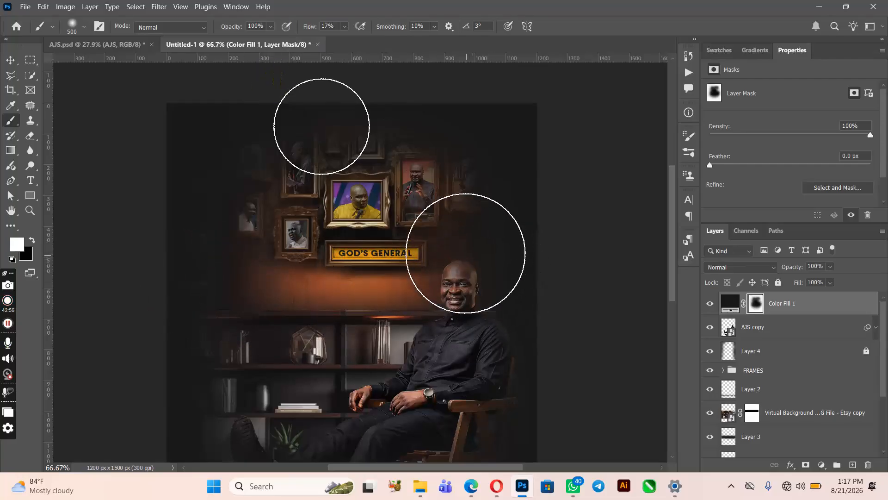
{"action": "mouse_move", "coordinate": [468, 243]}
{"action": "left_mouse_down"}
{"action": "mouse_move", "coordinate": [534, 287]}
{"action": "mouse_move", "coordinate": [512, 303]}
{"action": "left_mouse_up"}
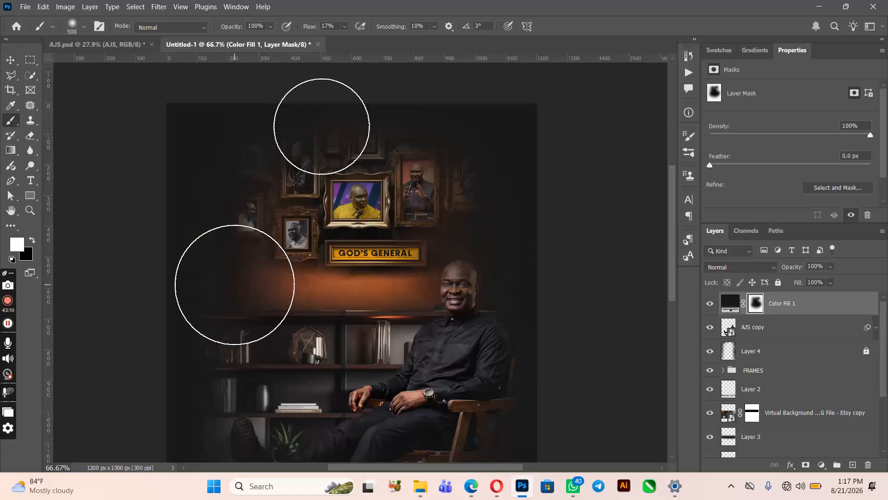
Reveal the outermost frames and wall on both sides of the scene with a 400 px black brush on the mask.
{"action": "key", "text": "x"}
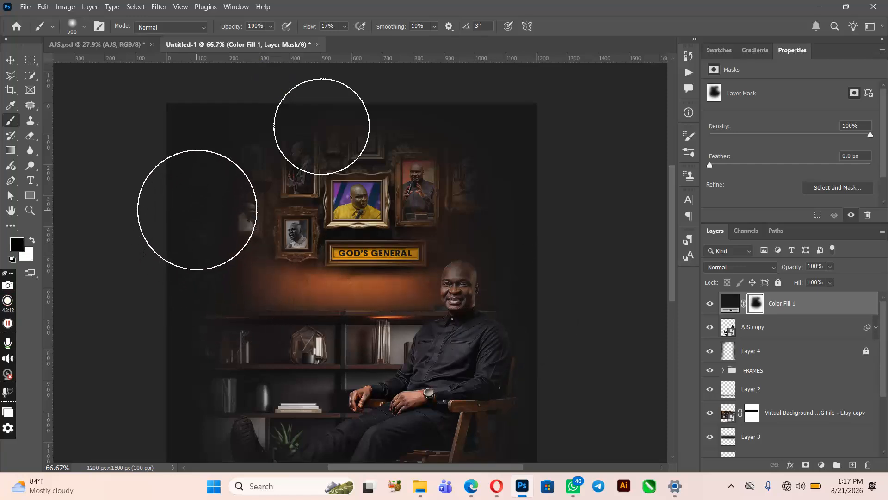
{"action": "key", "text": "["}
{"action": "mouse_move", "coordinate": [199, 207]}
{"action": "left_mouse_down"}
{"action": "mouse_move", "coordinate": [212, 177]}
{"action": "mouse_move", "coordinate": [225, 192]}
{"action": "mouse_move", "coordinate": [225, 317]}
{"action": "left_mouse_up"}
{"action": "mouse_move", "coordinate": [235, 229]}
{"action": "left_mouse_down"}
{"action": "mouse_move", "coordinate": [237, 175]}
{"action": "mouse_move", "coordinate": [227, 271]}
{"action": "mouse_move", "coordinate": [234, 192]}
{"action": "mouse_move", "coordinate": [222, 175]}
{"action": "mouse_move", "coordinate": [228, 263]}
{"action": "mouse_move", "coordinate": [236, 178]}
{"action": "left_mouse_up"}
{"action": "mouse_move", "coordinate": [518, 253]}
{"action": "left_mouse_down"}
{"action": "mouse_move", "coordinate": [443, 206]}
{"action": "mouse_move", "coordinate": [458, 183]}
{"action": "mouse_move", "coordinate": [459, 261]}
{"action": "mouse_move", "coordinate": [454, 203]}
{"action": "mouse_move", "coordinate": [456, 239]}
{"action": "mouse_move", "coordinate": [452, 304]}
{"action": "left_mouse_up"}
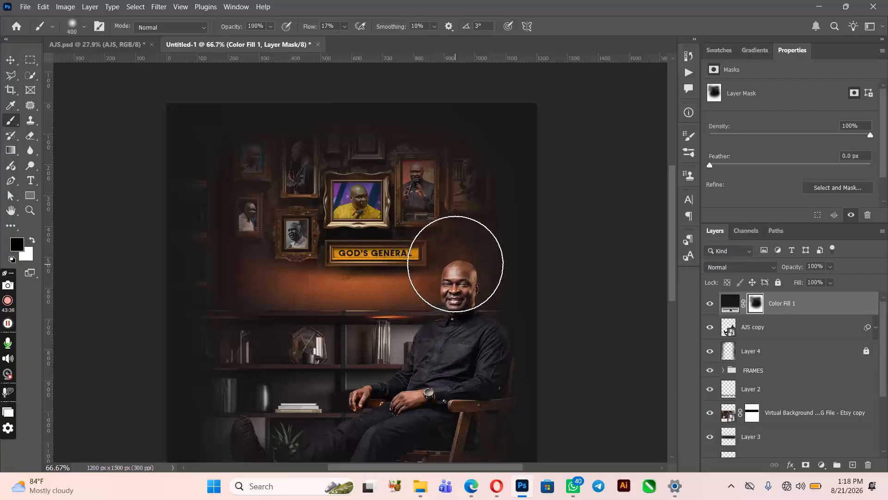
Undo a trial stroke on Layer 3 and darken the wall's left edge there with a 250 px brush in the dark foreground color.
{"action": "scroll", "coordinate": [814, 379], "scroll_direction": "down", "scroll_amount": 3}
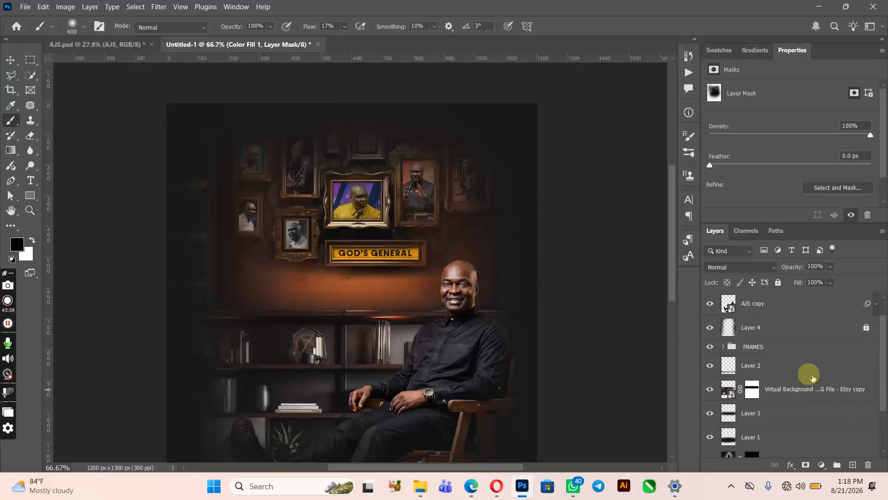
{"action": "left_click", "coordinate": [770, 352]}
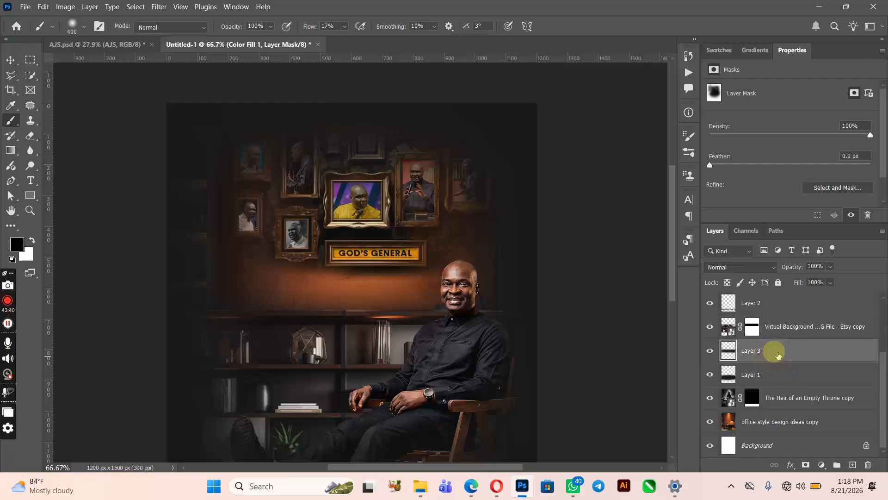
{"action": "key", "text": "bracketleft"}
{"action": "key", "text": "bracketleft"}
{"action": "mouse_move", "coordinate": [469, 267]}
{"action": "left_mouse_down"}
{"action": "mouse_move", "coordinate": [462, 260]}
{"action": "mouse_move", "coordinate": [467, 225]}
{"action": "mouse_move", "coordinate": [459, 247]}
{"action": "mouse_move", "coordinate": [490, 257]}
{"action": "mouse_move", "coordinate": [495, 275]}
{"action": "mouse_move", "coordinate": [496, 252]}
{"action": "mouse_move", "coordinate": [465, 234]}
{"action": "left_mouse_up"}
{"action": "key", "text": "ctrl+z"}
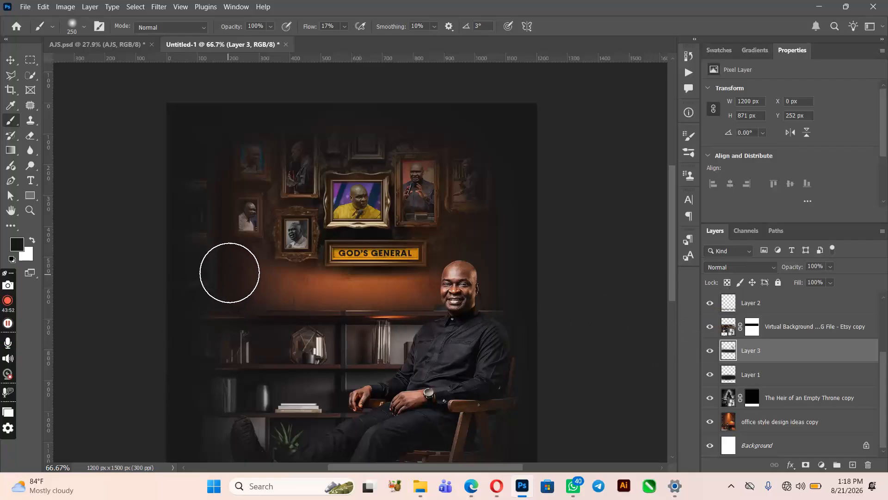
{"action": "left_click", "coordinate": [226, 209]}
{"action": "left_click", "coordinate": [228, 163]}
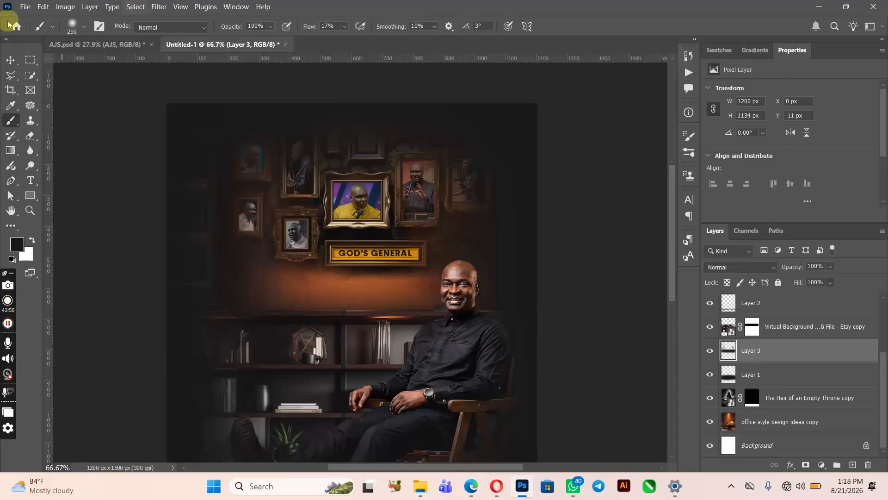
{"action": "left_click", "coordinate": [11, 60]}
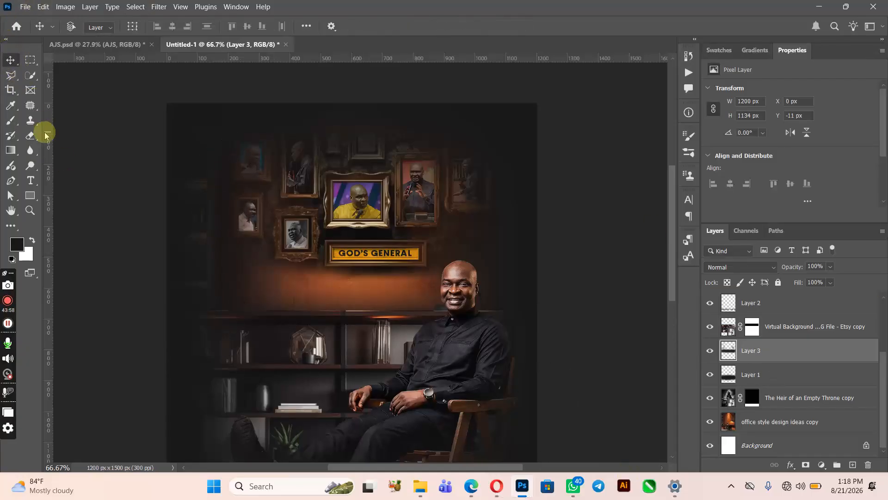
{"action": "key", "text": "ctrl+minus"}
{"action": "scroll", "coordinate": [378, 276], "scroll_direction": "down", "scroll_amount": 2}
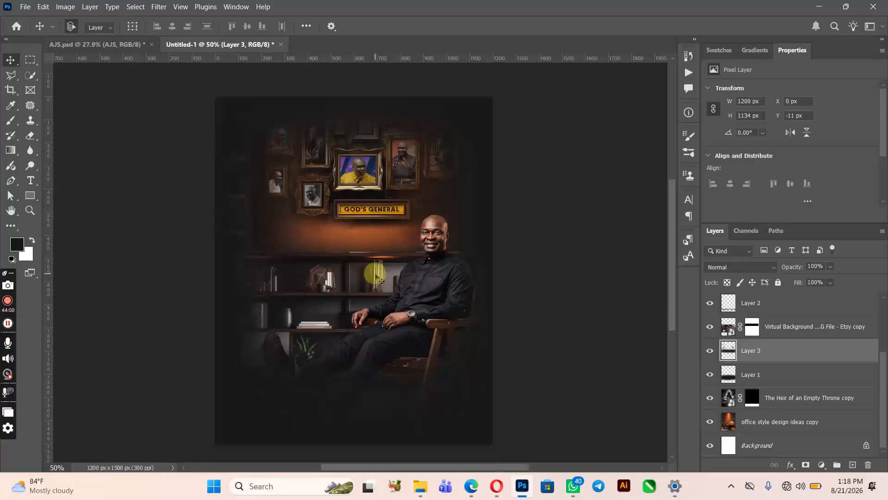
{"action": "scroll", "coordinate": [374, 276], "scroll_direction": "up", "scroll_amount": 1}
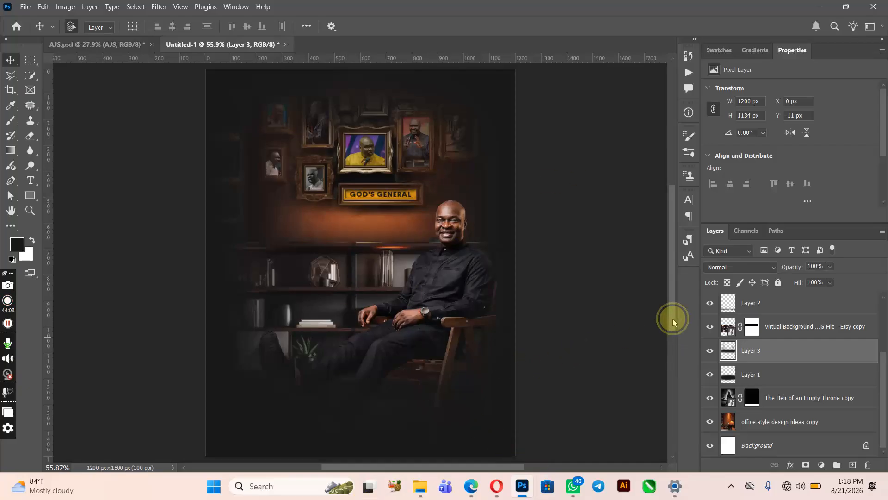
{"action": "left_click_drag", "start_coordinate": [673, 318], "coordinate": [673, 318]}
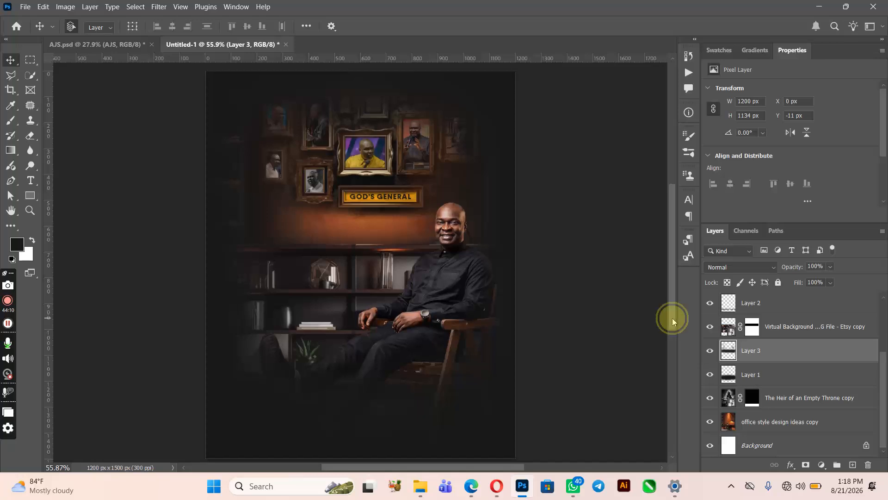
{"action": "left_click_drag", "start_coordinate": [673, 299], "coordinate": [673, 301]}
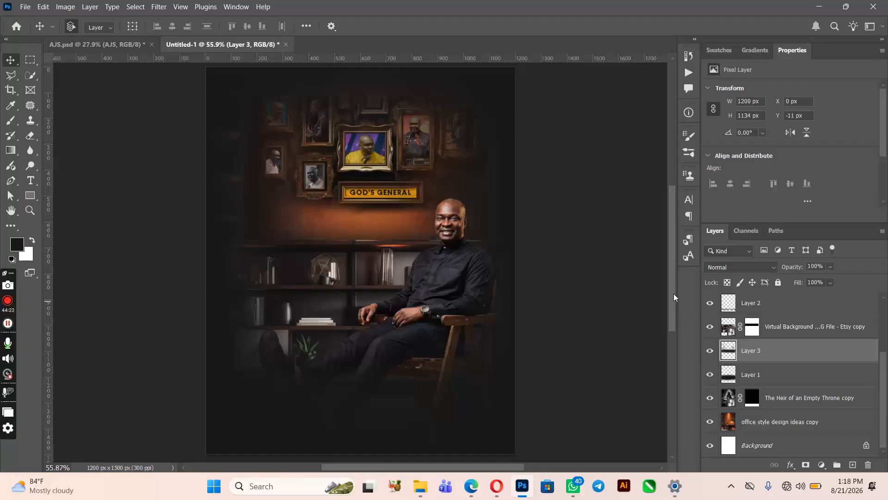
{"action": "left_click_drag", "start_coordinate": [673, 294], "coordinate": [675, 293]}
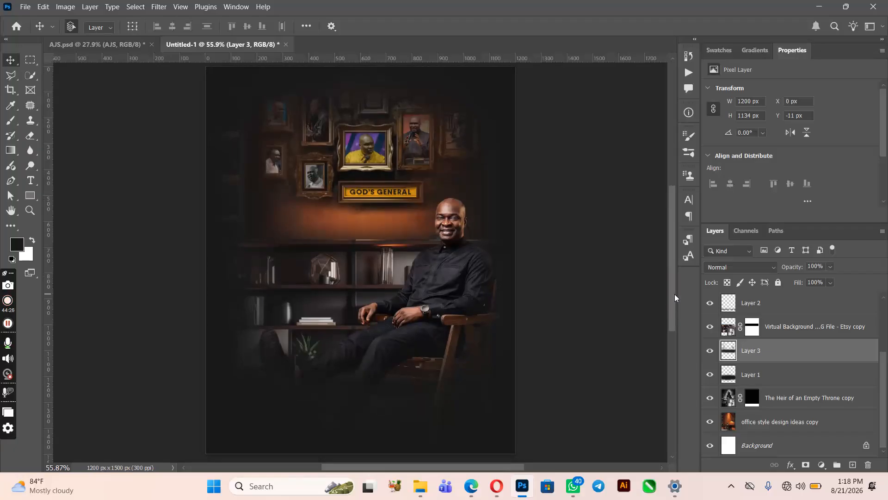
{"action": "left_click", "coordinate": [675, 297]}
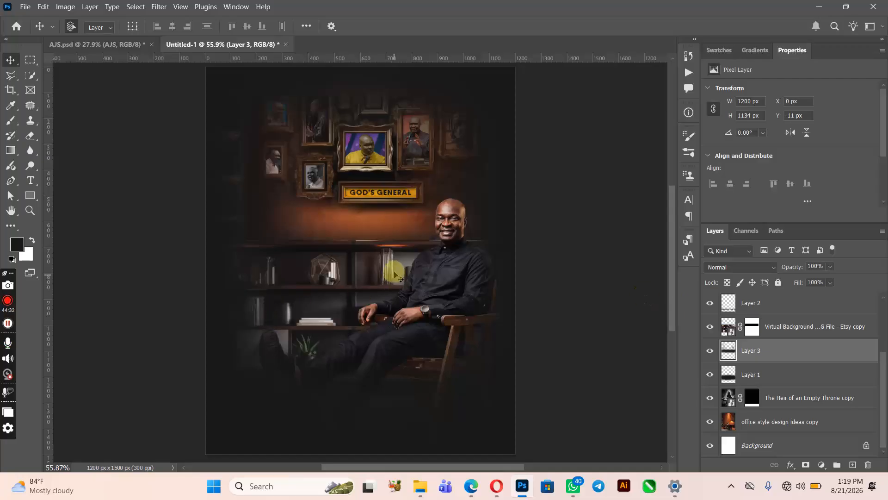
Nudge the layers from The Heir of an Empty Throne copy up through Layer 2 upward by about 12 px.
{"action": "left_click", "coordinate": [782, 400]}
{"action": "left_click", "coordinate": [783, 329], "text": "shift"}
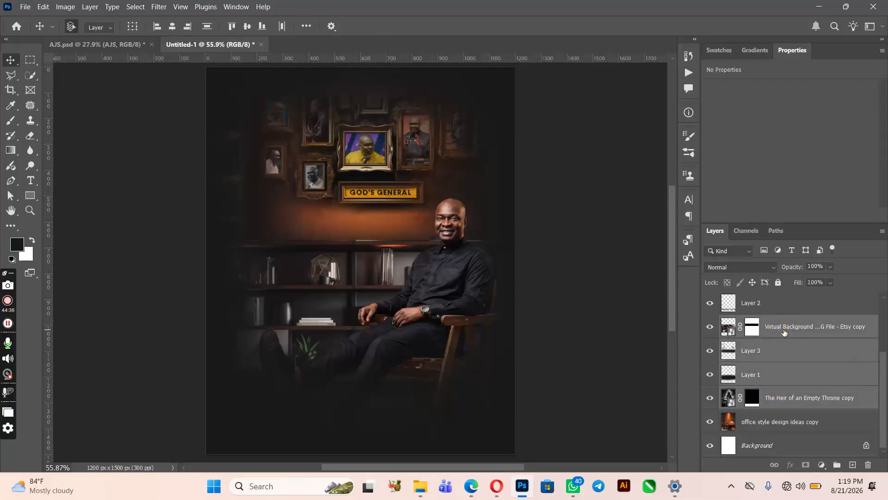
{"action": "left_click", "coordinate": [785, 303], "text": "shift"}
{"action": "key", "text": "Up"}
{"action": "key", "text": "Up"}
{"action": "key", "text": "Up"}
{"action": "key", "text": "Up"}
{"action": "key", "text": "Up"}
{"action": "key", "text": "Up"}
{"action": "key", "text": "Up"}
{"action": "key", "text": "Up"}
{"action": "key", "text": "Up"}
{"action": "key", "text": "Up"}
{"action": "key", "text": "Up"}
{"action": "key", "text": "Up"}
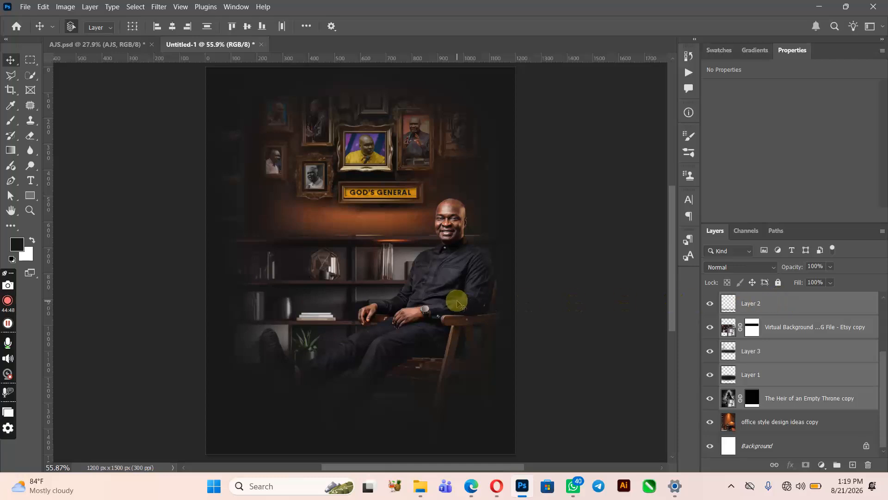
Try soft dark 250 px brush shading behind the seated man on a new layer above Layer 4, and delete that layer.
{"action": "left_click", "coordinate": [453, 231]}
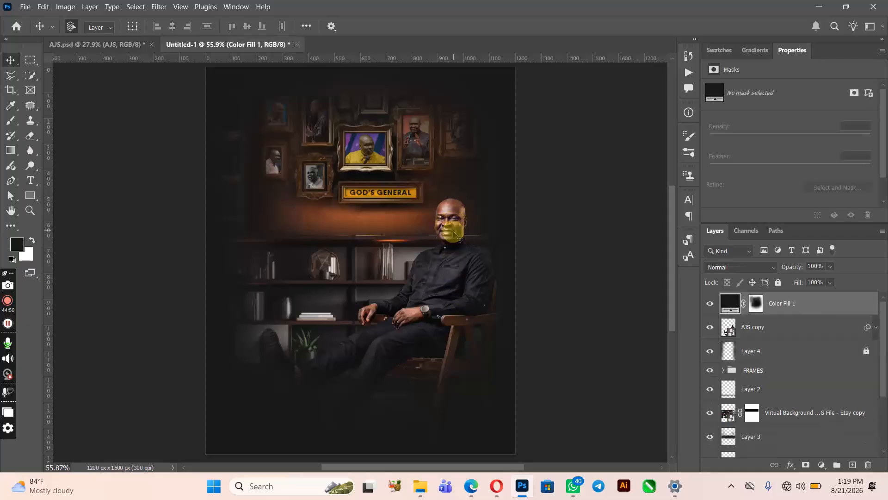
{"action": "left_click", "coordinate": [769, 331]}
{"action": "left_click", "coordinate": [763, 350]}
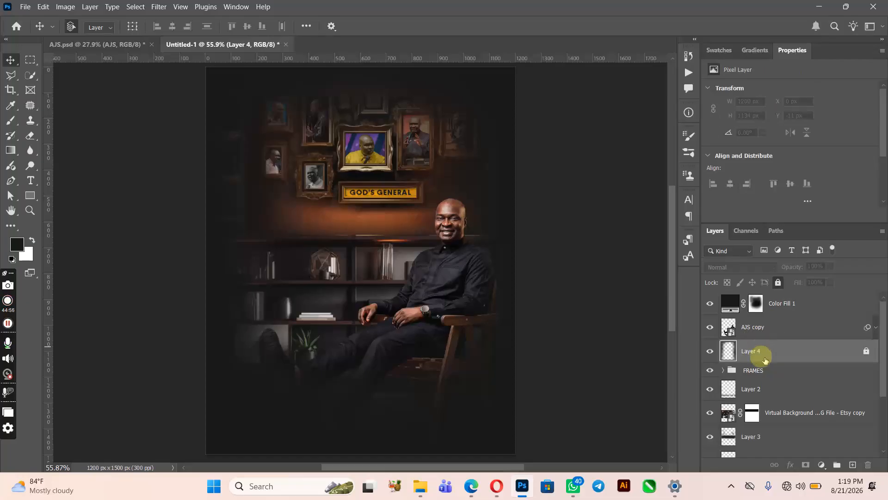
{"action": "left_click", "coordinate": [853, 465]}
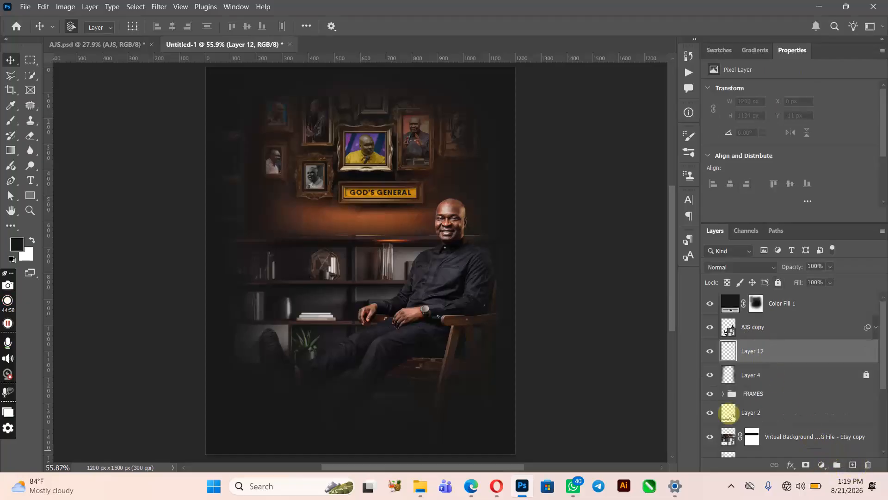
{"action": "key", "text": "b"}
{"action": "left_click", "coordinate": [435, 275]}
{"action": "left_click", "coordinate": [435, 275]}
{"action": "mouse_move", "coordinate": [435, 275]}
{"action": "left_mouse_down"}
{"action": "mouse_move", "coordinate": [416, 318]}
{"action": "mouse_move", "coordinate": [385, 326]}
{"action": "left_mouse_up"}
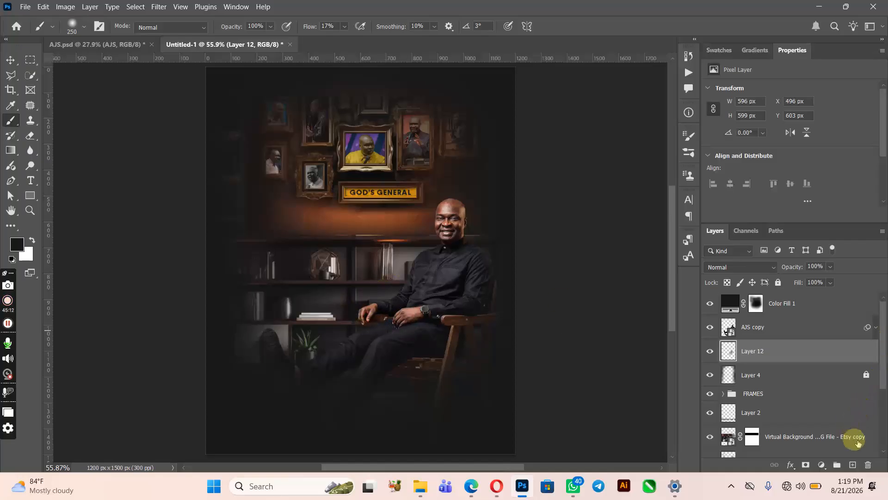
{"action": "left_click", "coordinate": [868, 465]}
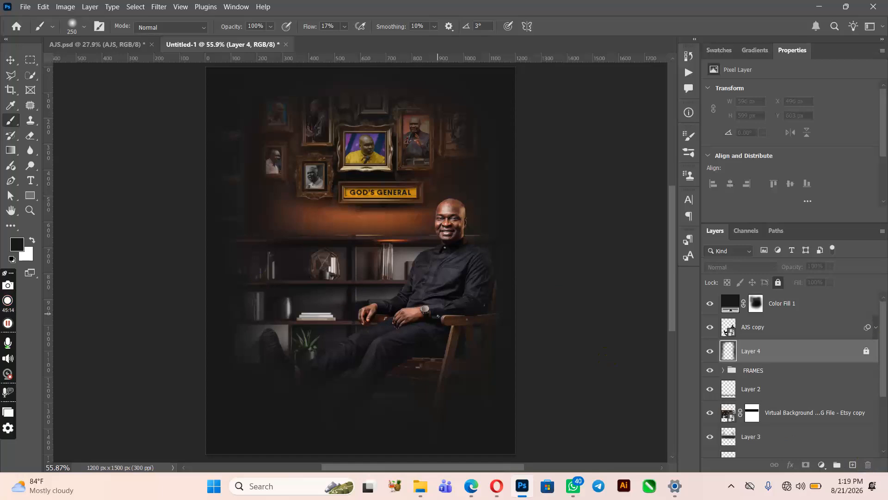
Copy the vertical KINGDOM GENERAL text layer from AJS.psd into the Untitled-1 poster and place it above Color Fill 1.
{"action": "left_click", "coordinate": [10, 60]}
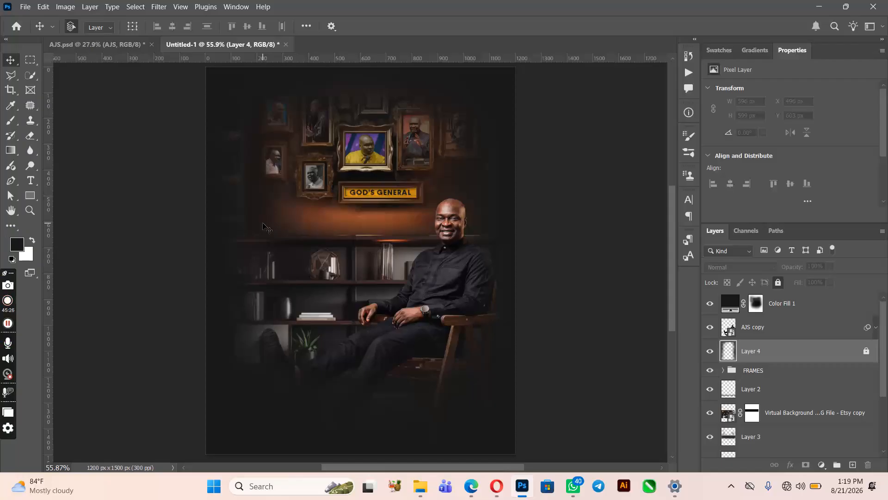
{"action": "left_click", "coordinate": [85, 45]}
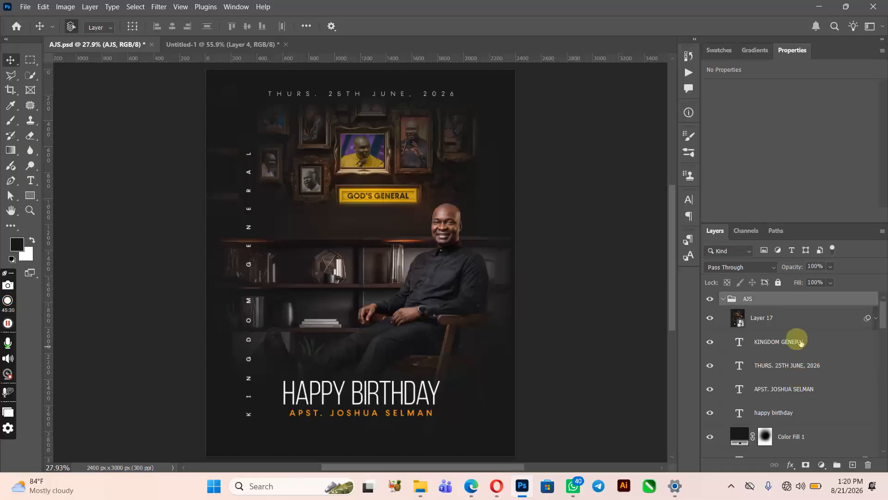
{"action": "left_click", "coordinate": [808, 342]}
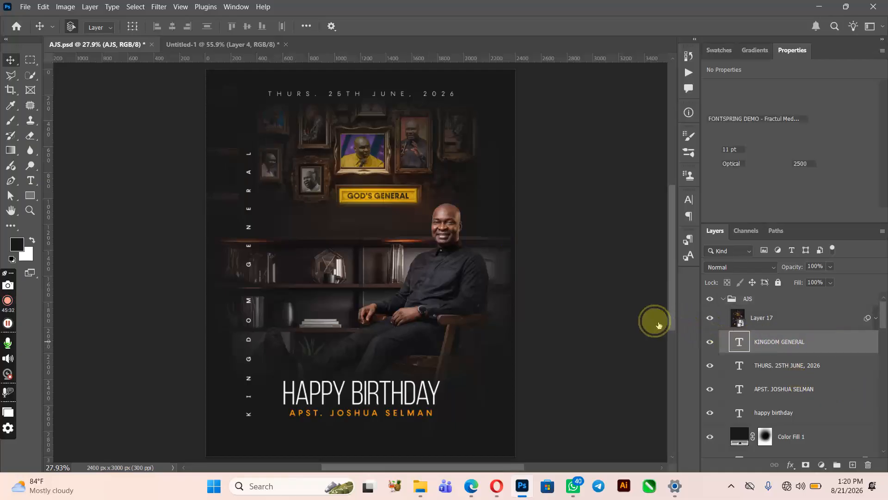
{"action": "left_click", "coordinate": [794, 348]}
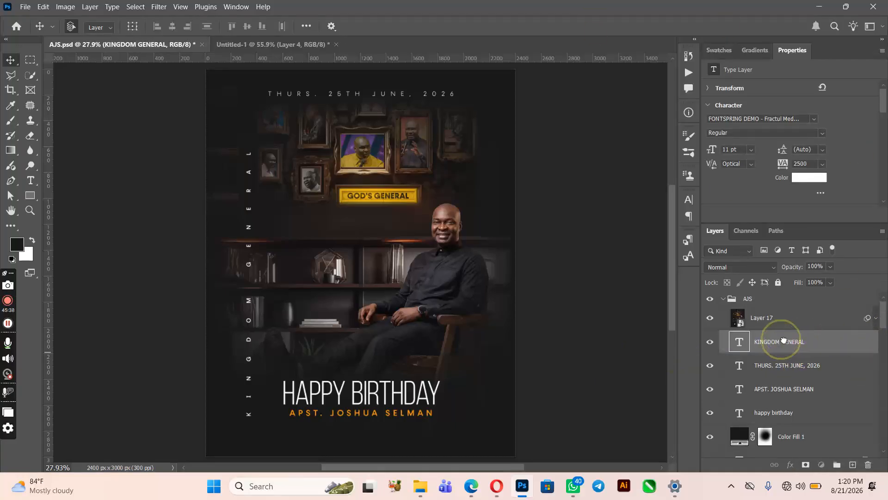
{"action": "left_click_drag", "start_coordinate": [841, 341], "coordinate": [389, 258]}
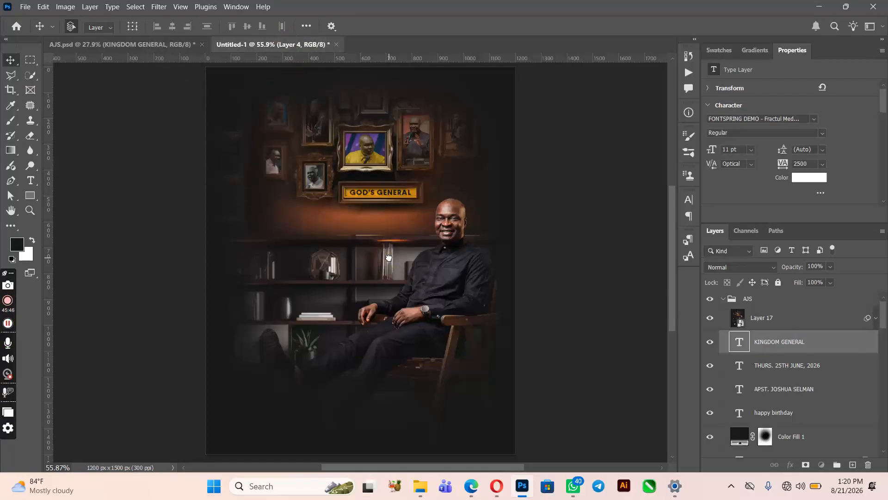
{"action": "left_click", "coordinate": [795, 354]}
{"action": "left_click_drag", "start_coordinate": [796, 353], "coordinate": [818, 293]}
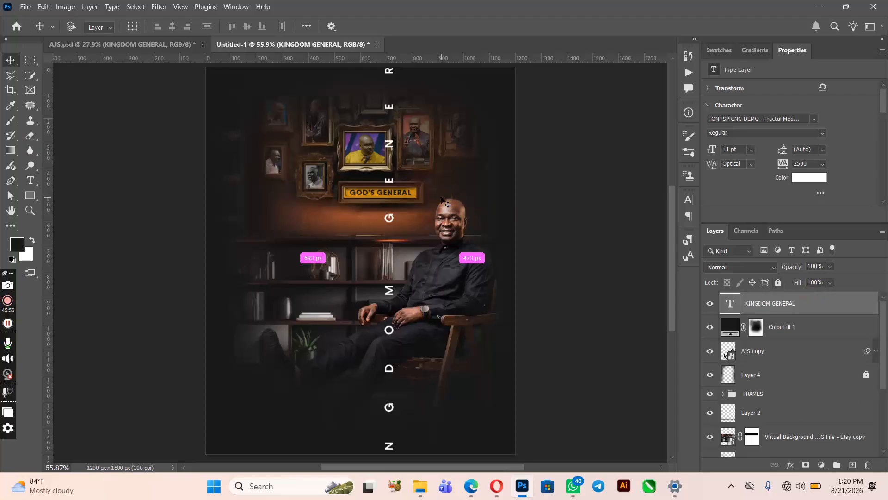
Scale the vertical KINGDOM GENERAL text to about 56% and place it along the poster's left edge beside the shelves.
{"action": "key", "text": "ctrl+t"}
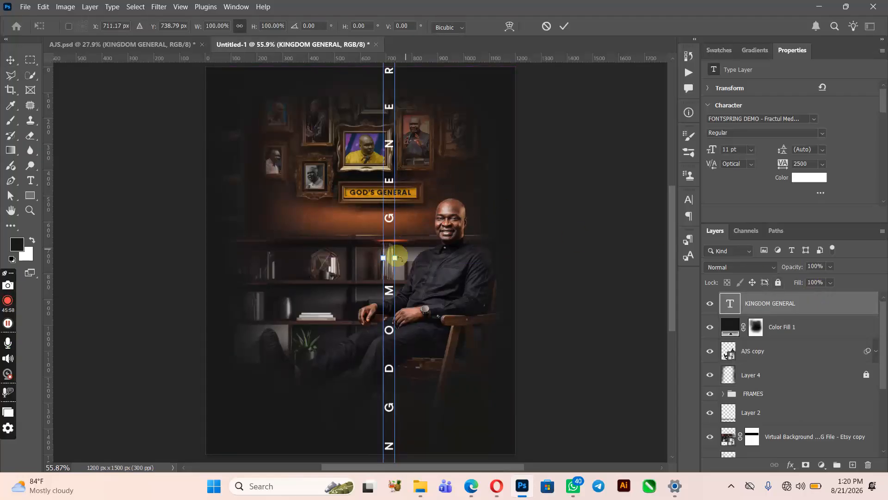
{"action": "left_click_drag", "start_coordinate": [397, 258], "coordinate": [391, 260]}
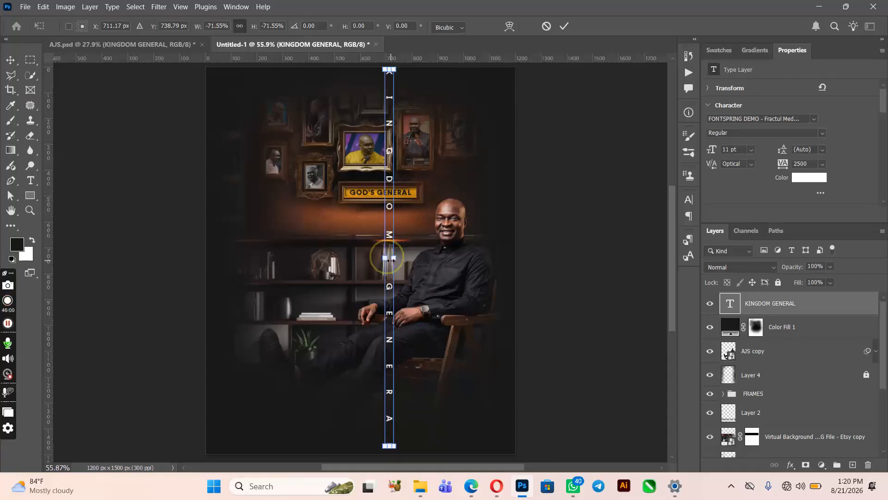
{"action": "key", "text": "ctrl+z"}
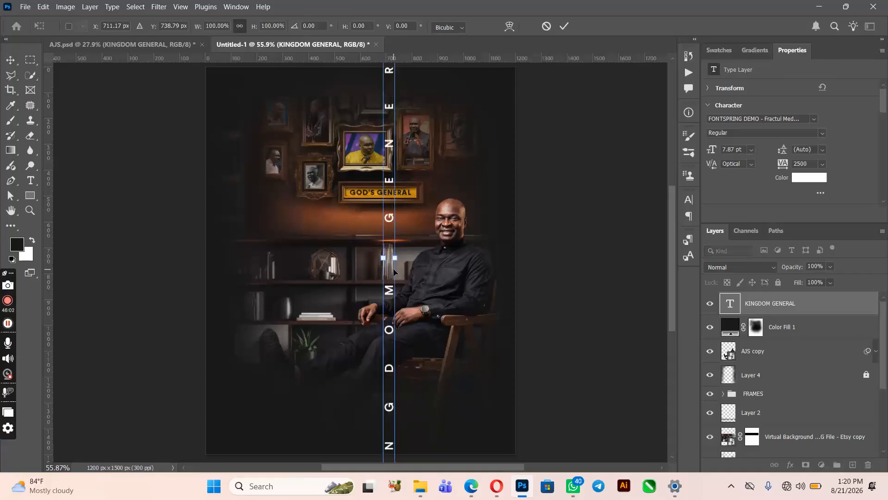
{"action": "scroll", "coordinate": [430, 234], "scroll_direction": "up", "scroll_amount": 3}
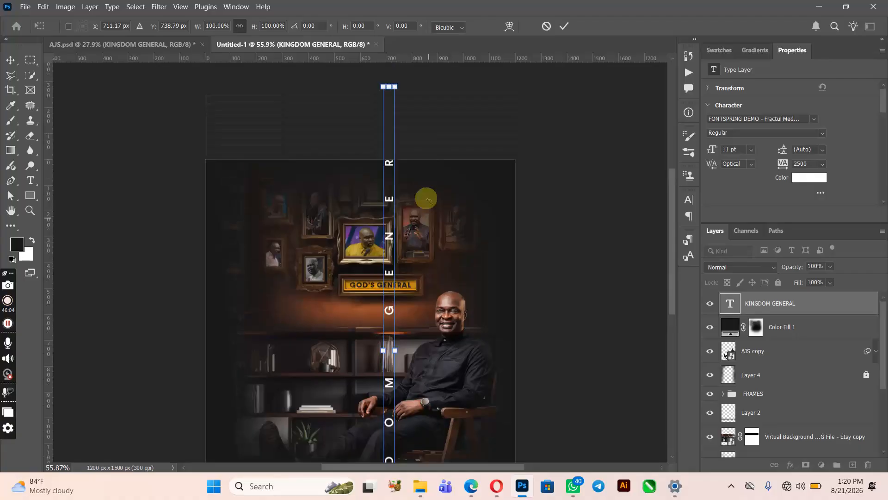
{"action": "left_click_drag", "start_coordinate": [396, 128], "coordinate": [389, 241]}
{"action": "scroll", "coordinate": [676, 204], "scroll_direction": "down", "scroll_amount": 2}
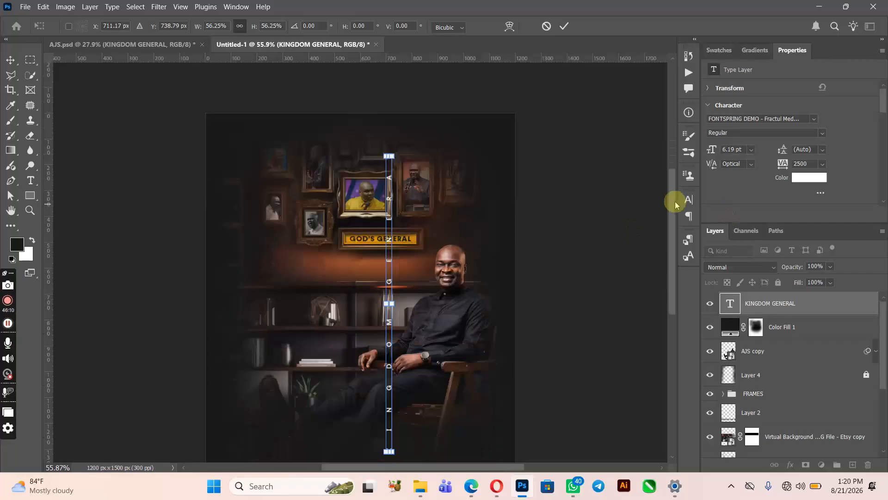
{"action": "scroll", "coordinate": [670, 203], "scroll_direction": "down", "scroll_amount": 3}
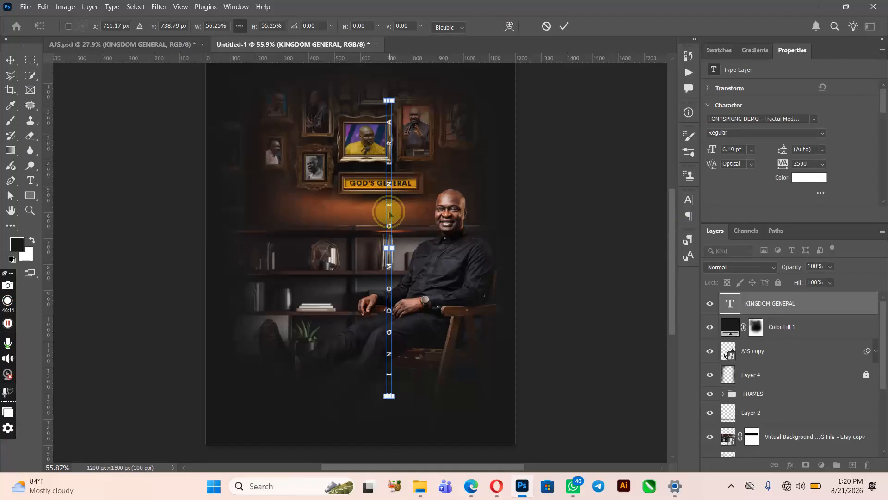
{"action": "left_click_drag", "start_coordinate": [390, 214], "coordinate": [239, 218]}
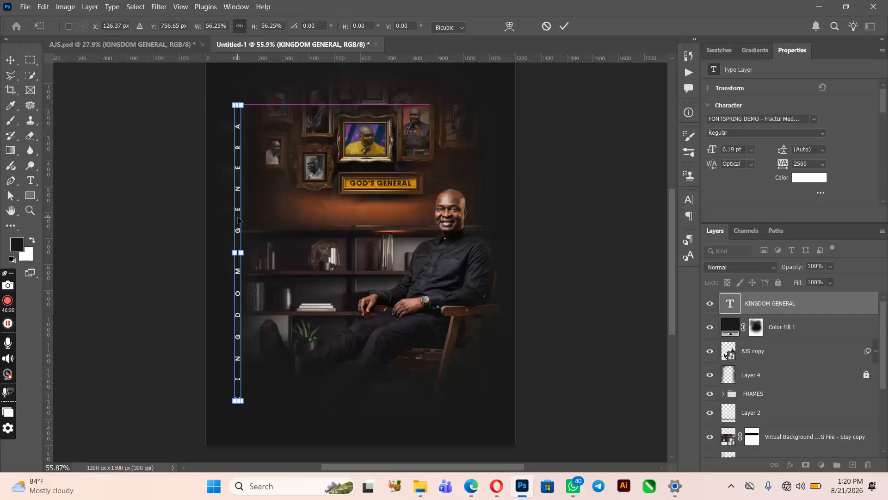
{"action": "key", "text": "Return"}
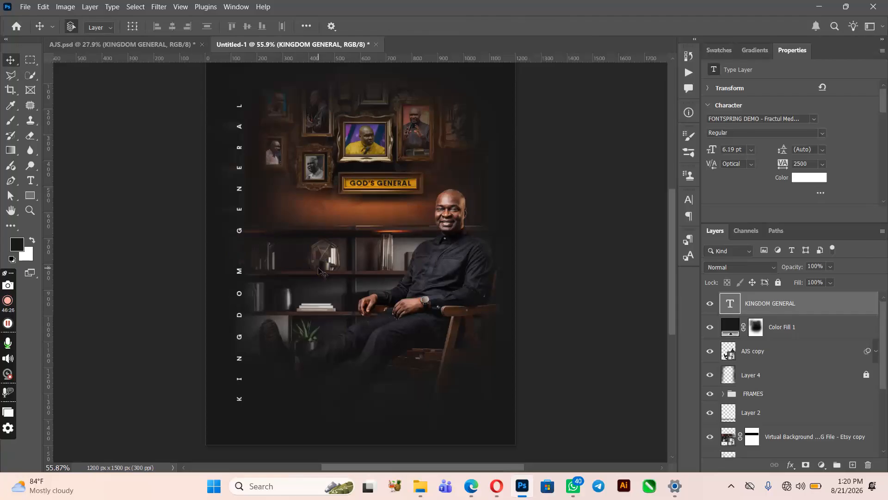
Scale the vertical KINGDOM GENERAL text down once more to about 91% around its center.
{"action": "key", "text": "ctrl+t"}
{"action": "left_click", "coordinate": [242, 105]}
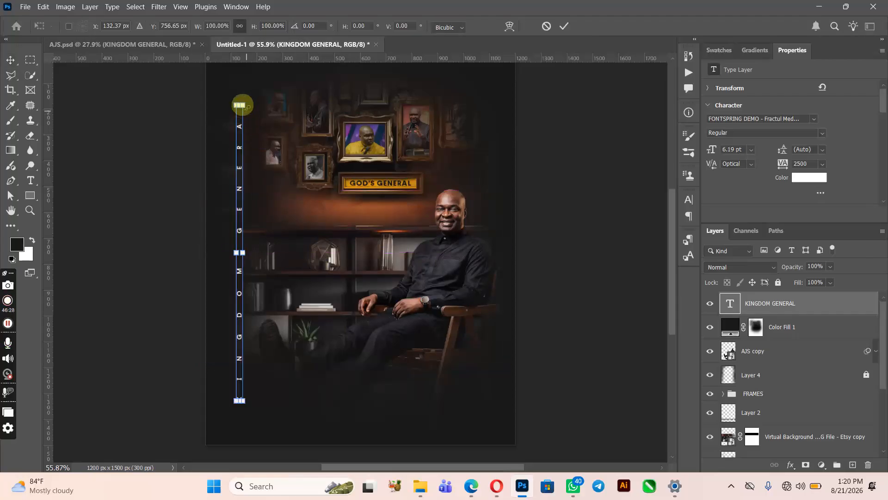
{"action": "left_click_drag", "start_coordinate": [242, 106], "coordinate": [241, 118]}
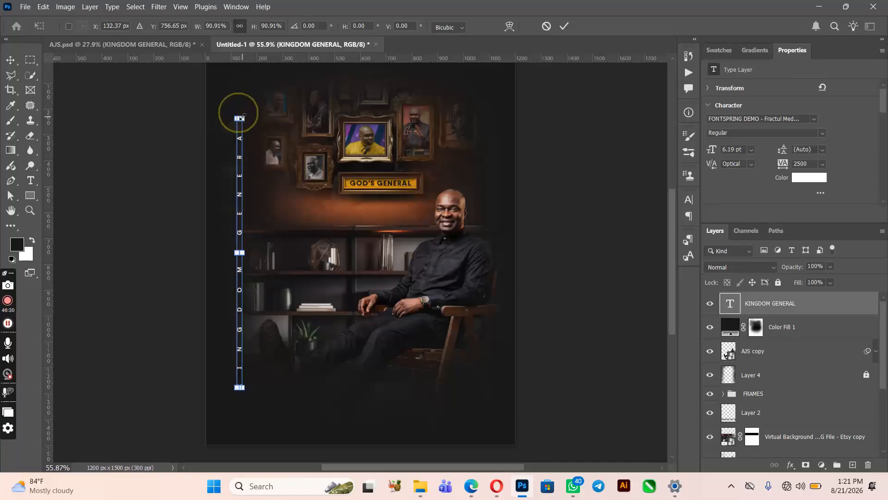
{"action": "key", "text": "Return"}
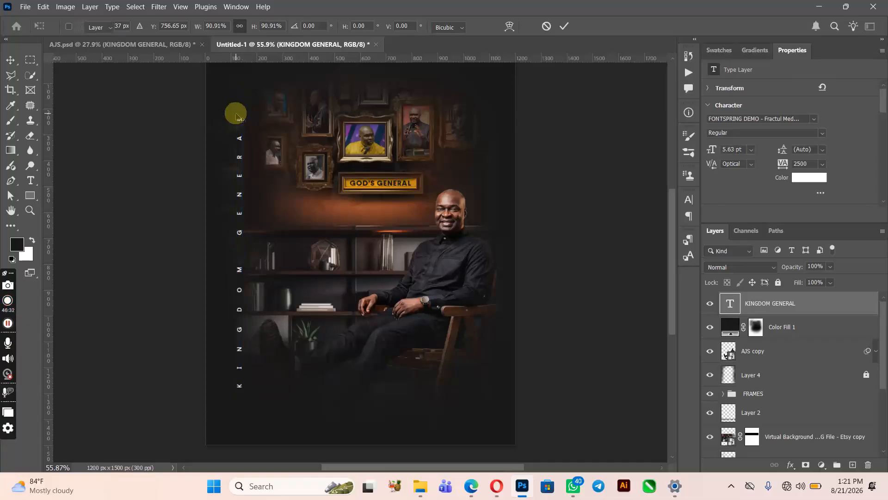
Copy the happy birthday text and the orange celebrant name layer from AJS.psd into the Untitled-1 poster.
{"action": "left_click", "coordinate": [145, 44]}
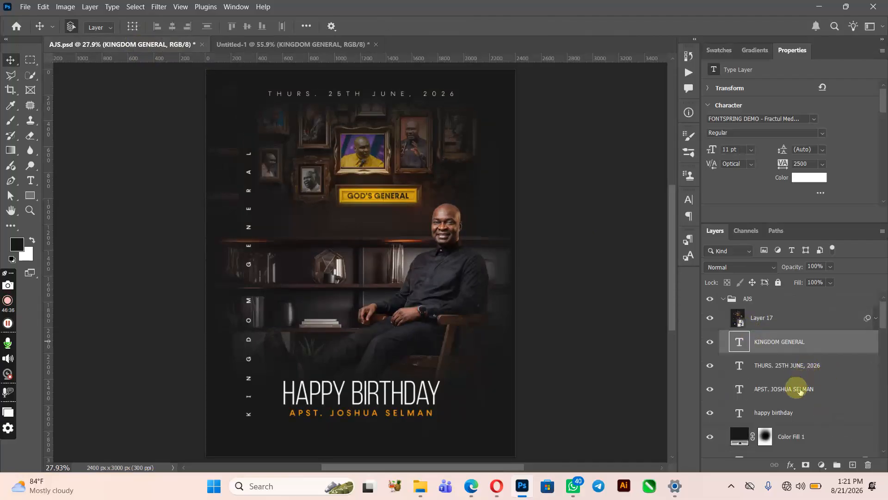
{"action": "left_click", "coordinate": [790, 419]}
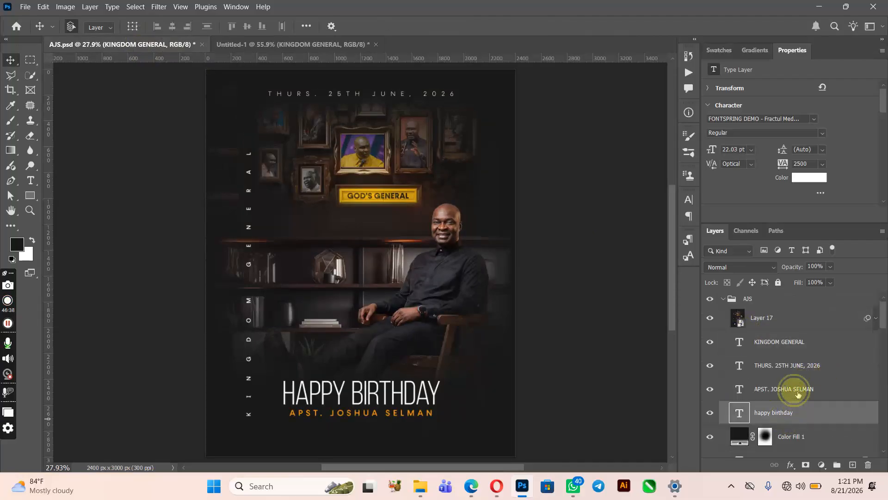
{"action": "left_click", "coordinate": [798, 394], "text": "shift"}
{"action": "left_click_drag", "start_coordinate": [830, 391], "coordinate": [376, 388]}
Scale the birthday heading and name line together to about 57% and center them horizontally below the seated man.
{"action": "key", "text": "ctrl"}
{"action": "key", "text": "ctrl+t"}
{"action": "left_click_drag", "start_coordinate": [531, 353], "coordinate": [463, 366]}
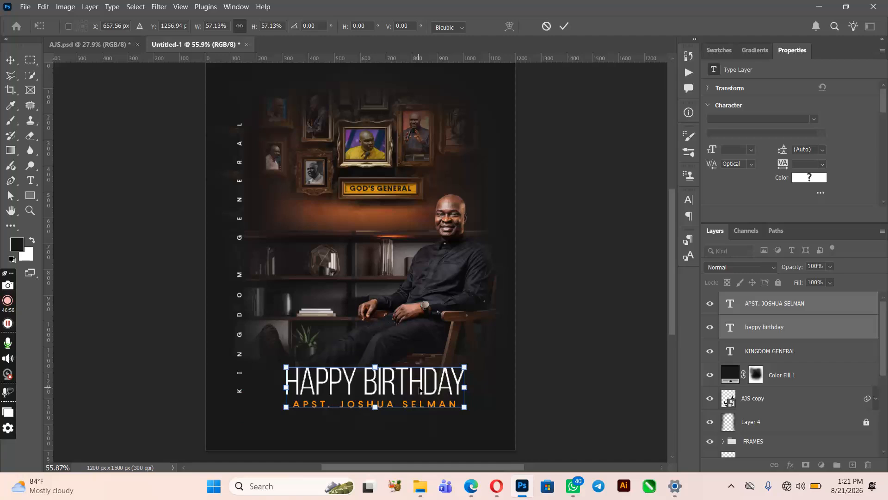
{"action": "left_click_drag", "start_coordinate": [420, 390], "coordinate": [404, 387]}
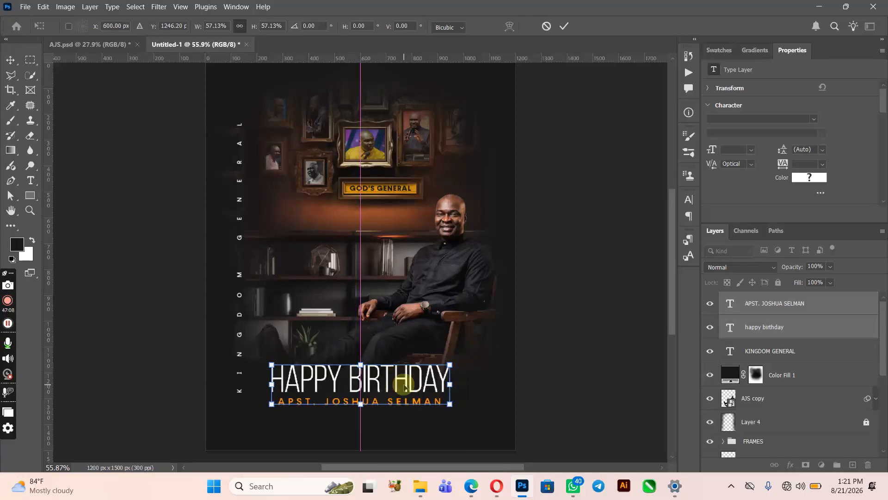
{"action": "key", "text": "Return"}
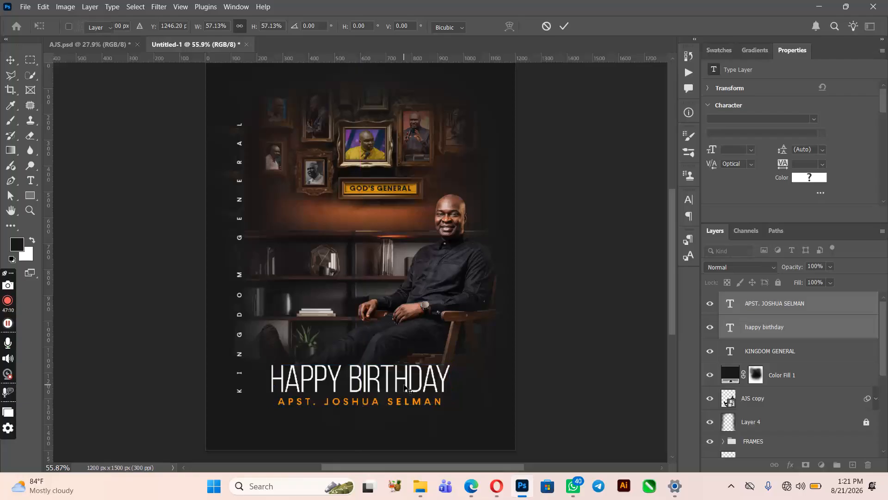
Scale the birthday heading and name line together to about 93% and move them slightly up, keeping them horizontally centered.
{"action": "key", "text": "ctrl+t"}
{"action": "left_click_drag", "start_coordinate": [452, 368], "coordinate": [443, 366]}
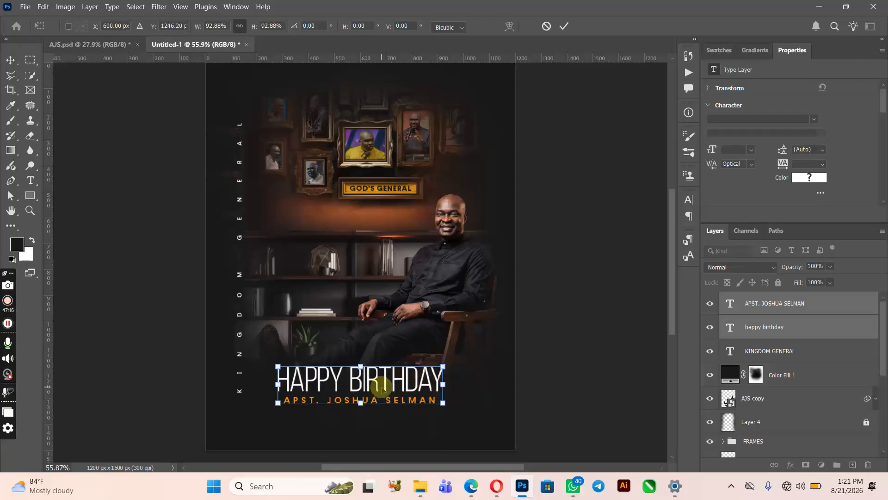
{"action": "left_click_drag", "start_coordinate": [374, 389], "coordinate": [375, 379]}
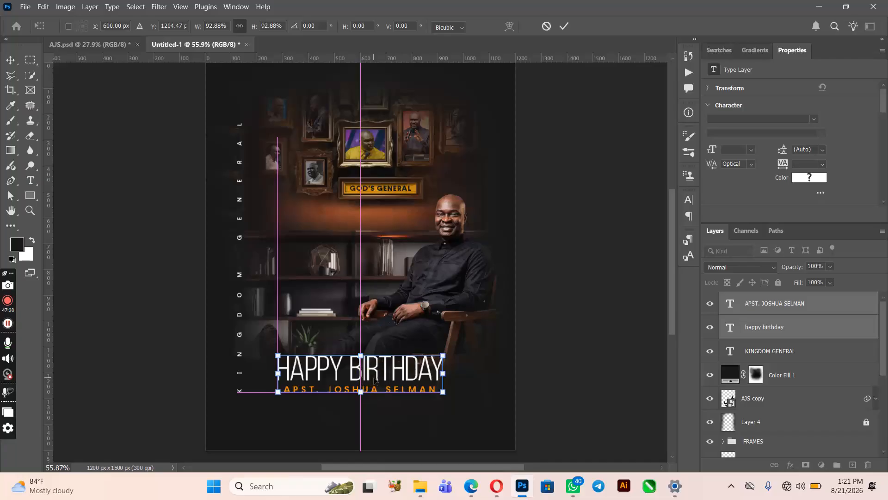
{"action": "key", "text": "Return"}
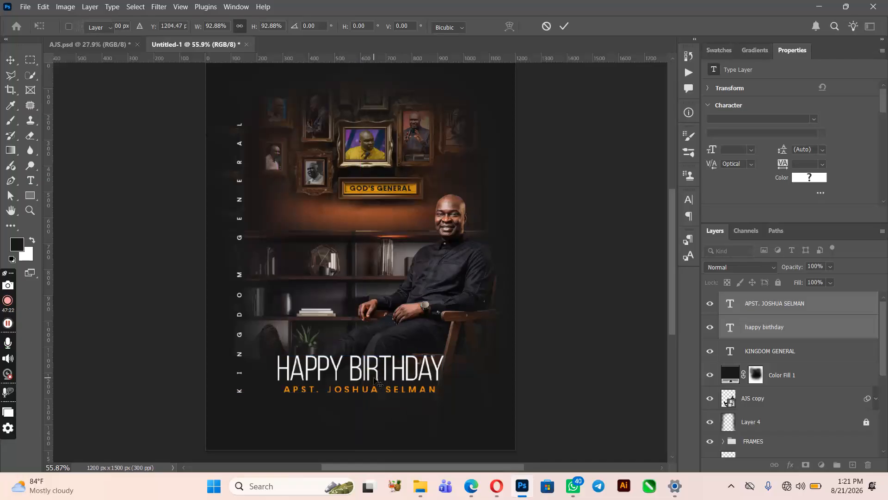
Move the heading, name line and vertical KINGDOM GENERAL text together about 75 px straight down the poster.
{"action": "left_click", "coordinate": [788, 352], "text": "shift"}
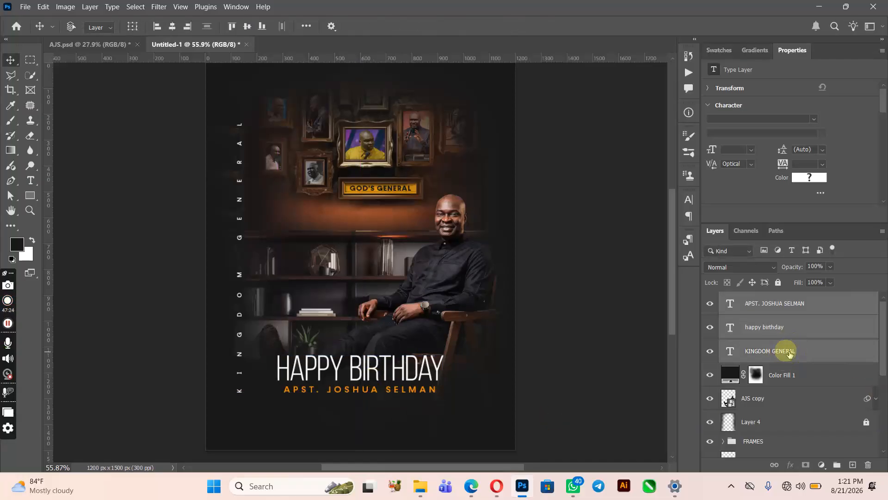
{"action": "key", "text": "Down"}
{"action": "key", "text": "Down"}
{"action": "key", "text": "Down"}
{"action": "key", "text": "Down"}
{"action": "key", "text": "Down"}
{"action": "key", "text": "Down"}
{"action": "key", "text": "Down"}
{"action": "key", "text": "Down"}
{"action": "key", "text": "Down"}
{"action": "key", "text": "Down"}
{"action": "key", "text": "Down"}
{"action": "key", "text": "Down"}
{"action": "key", "text": "Down"}
{"action": "key", "text": "Down"}
{"action": "key", "text": "Down"}
{"action": "key", "text": "Down"}
{"action": "key", "text": "Down"}
{"action": "key", "text": "Down"}
{"action": "key", "text": "Down"}
{"action": "key", "text": "Down"}
{"action": "key", "text": "Down"}
{"action": "key", "text": "Down"}
{"action": "key", "text": "Down"}
{"action": "key", "text": "Down"}
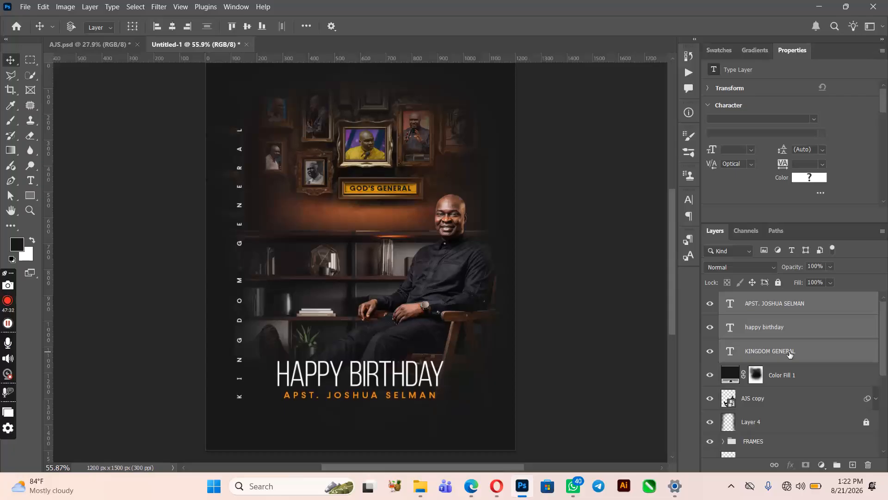
{"action": "key", "text": "Down"}
{"action": "key", "text": "Down"}
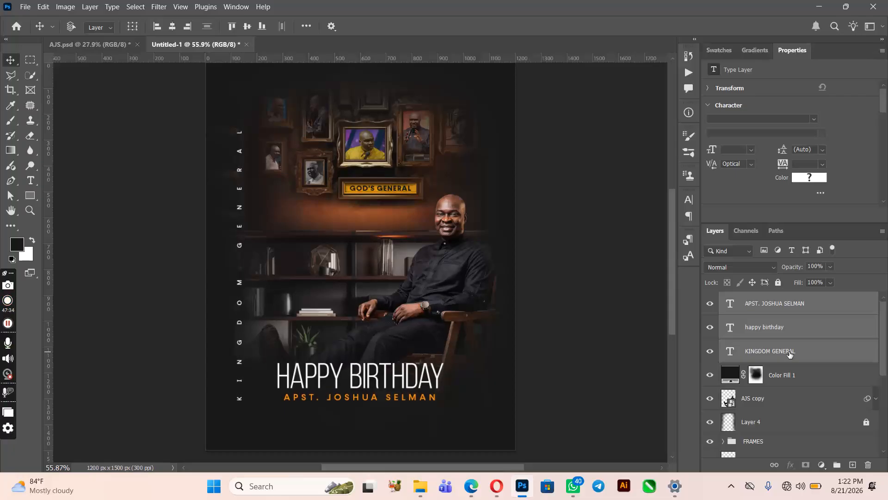
{"action": "key", "text": "ctrl+t"}
{"action": "key", "text": "Down"}
{"action": "key", "text": "Down"}
{"action": "key", "text": "Down"}
{"action": "key", "text": "Down"}
{"action": "key", "text": "Down"}
{"action": "key", "text": "Down"}
{"action": "key", "text": "Down"}
{"action": "key", "text": "Down"}
{"action": "key", "text": "Down"}
{"action": "key", "text": "Down"}
{"action": "key", "text": "Down"}
{"action": "key", "text": "Down"}
{"action": "key", "text": "Down"}
{"action": "key", "text": "Down"}
{"action": "key", "text": "Down"}
{"action": "key", "text": "Down"}
{"action": "key", "text": "Down"}
{"action": "key", "text": "Down"}
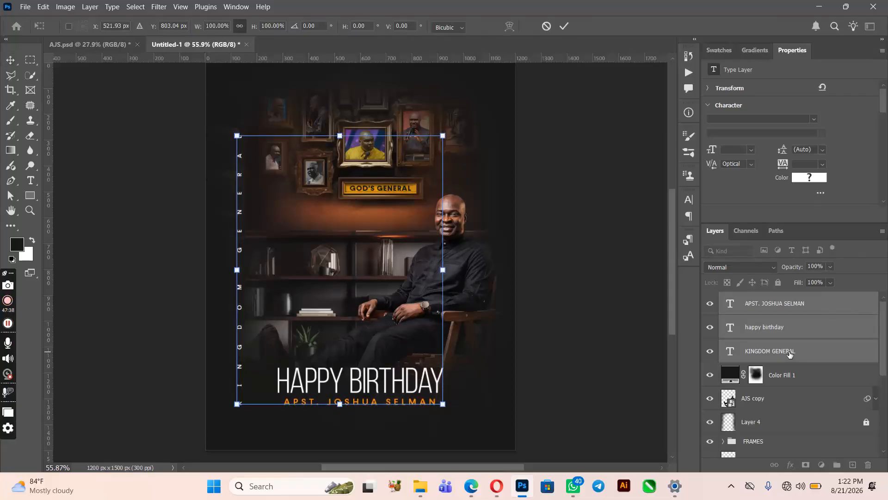
{"action": "key", "text": "Down"}
{"action": "key", "text": "Down"}
{"action": "key", "text": "Down"}
{"action": "key", "text": "Down"}
{"action": "key", "text": "Down"}
{"action": "key", "text": "Down"}
{"action": "key", "text": "Down"}
{"action": "key", "text": "Down"}
{"action": "key", "text": "Down"}
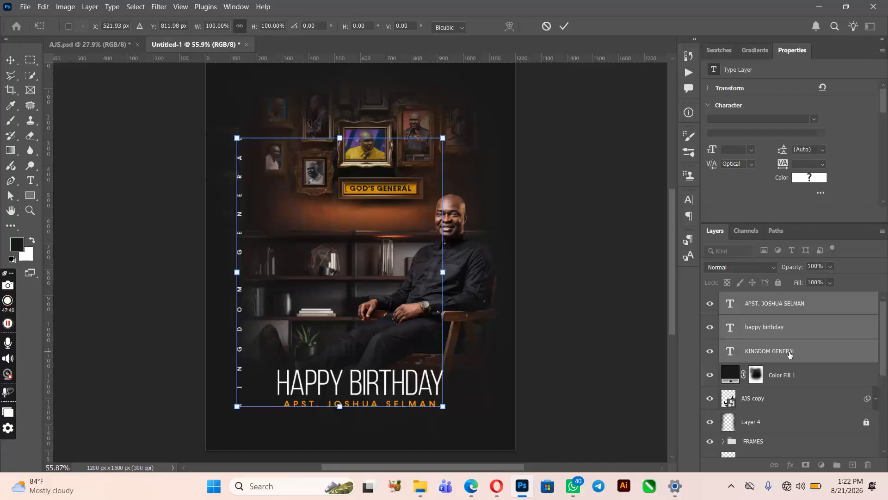
{"action": "key", "text": "Down"}
{"action": "key", "text": "Down"}
{"action": "key", "text": "Down"}
{"action": "key", "text": "Down"}
{"action": "key", "text": "Down"}
{"action": "key", "text": "Down"}
{"action": "key", "text": "Down"}
{"action": "key", "text": "Down"}
{"action": "key", "text": "Down"}
{"action": "key", "text": "Down"}
{"action": "key", "text": "Down"}
{"action": "key", "text": "Down"}
{"action": "key", "text": "Down"}
{"action": "key", "text": "Down"}
{"action": "key", "text": "Down"}
{"action": "key", "text": "Down"}
{"action": "key", "text": "Down"}
{"action": "key", "text": "Down"}
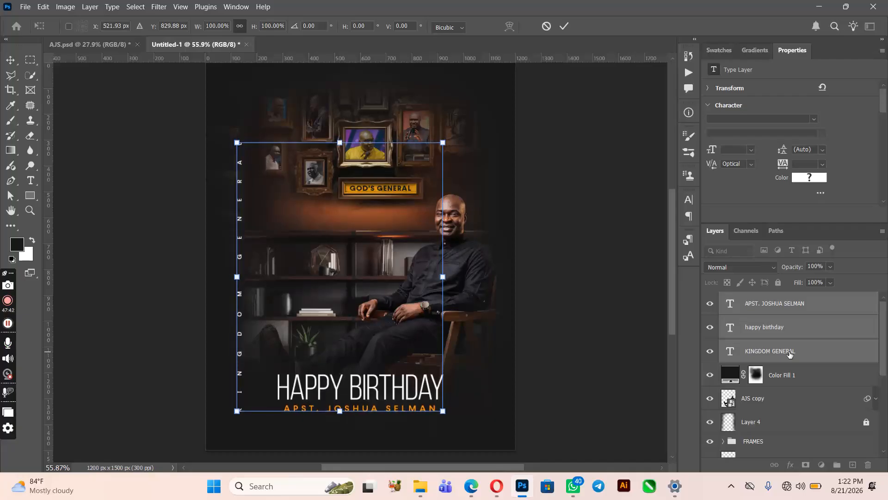
{"action": "key", "text": "Down"}
{"action": "key", "text": "Down"}
{"action": "key", "text": "Down"}
{"action": "key", "text": "Down"}
{"action": "key", "text": "Down"}
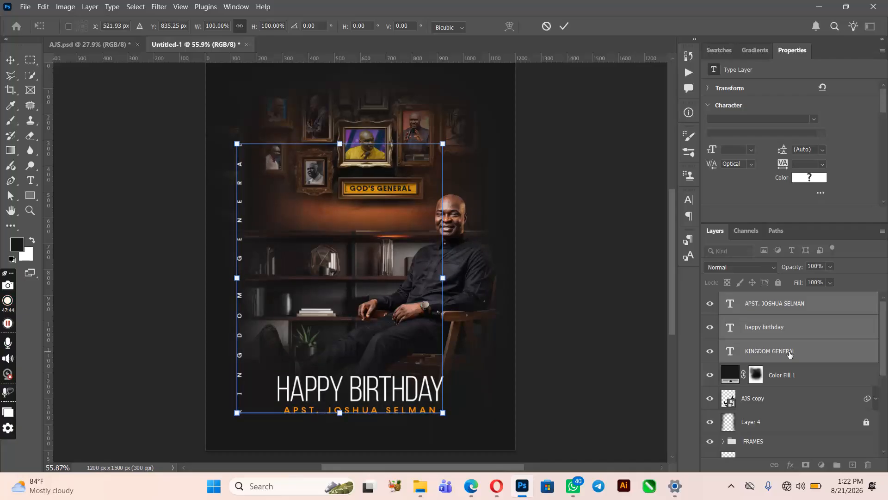
{"action": "key", "text": "Return"}
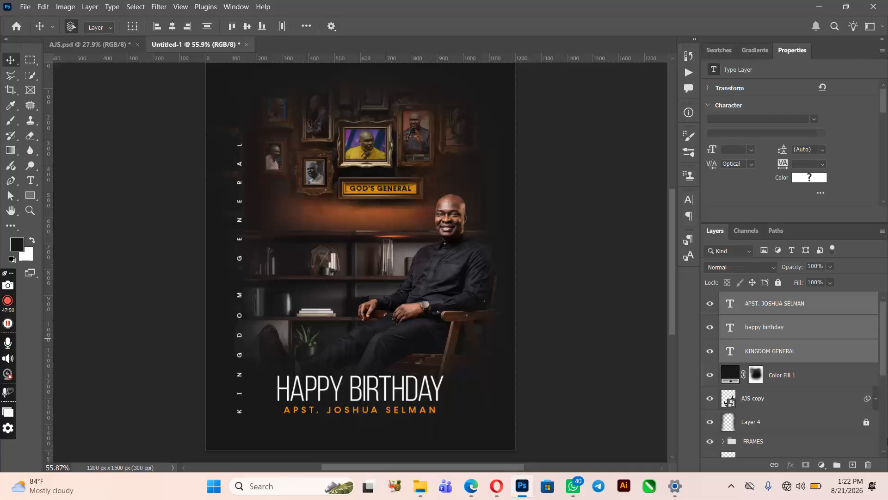
Copy the date text layer from AJS.psd onto the upper edge of the Untitled-1 poster.
{"action": "left_click", "coordinate": [71, 44]}
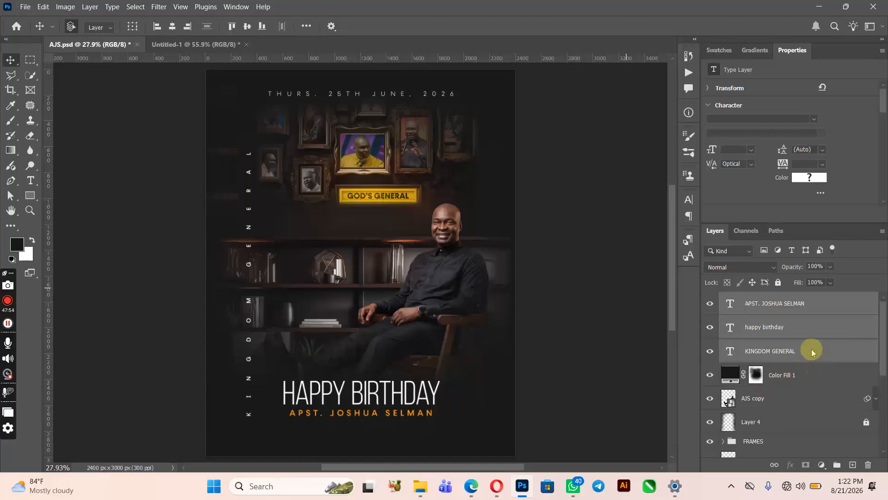
{"action": "left_click", "coordinate": [819, 365]}
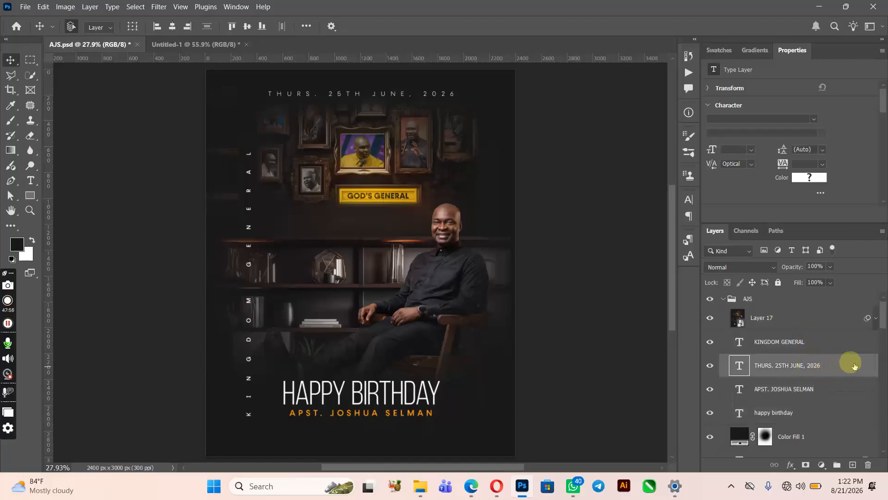
{"action": "left_click_drag", "start_coordinate": [866, 359], "coordinate": [381, 100]}
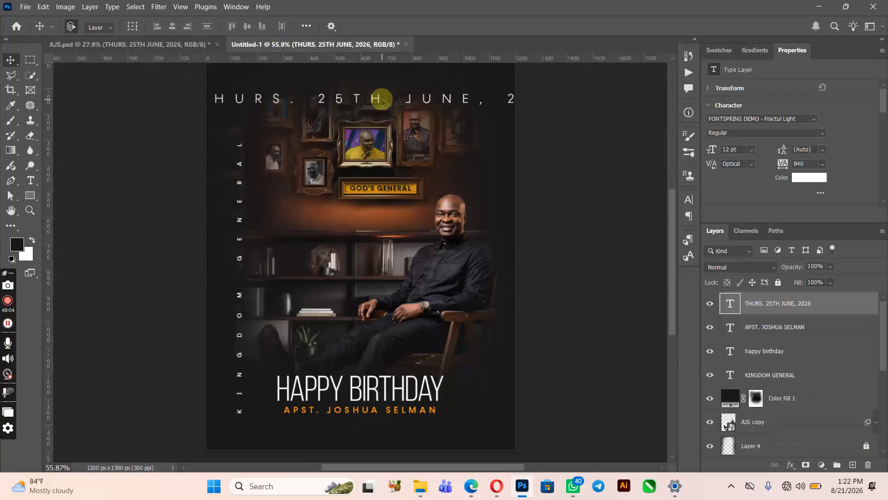
Scale the date line to about 46% and center it horizontally above the picture frames.
{"action": "key", "text": "ctrl+t"}
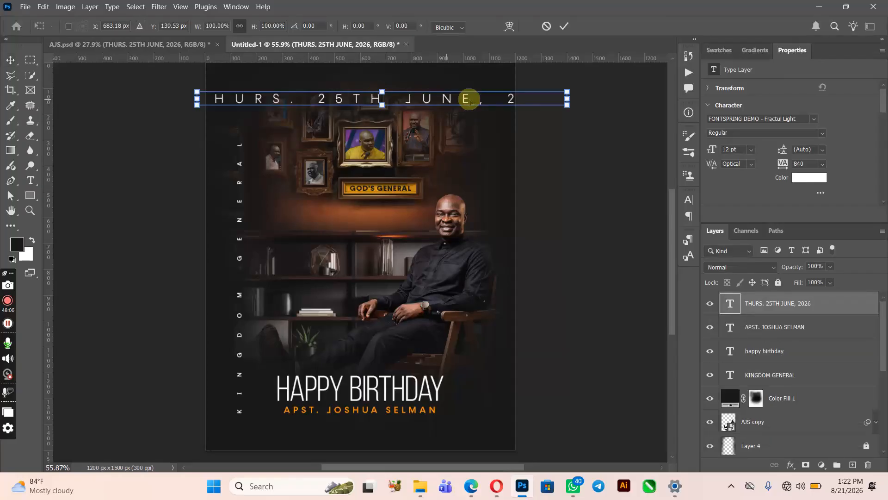
{"action": "left_click_drag", "start_coordinate": [567, 92], "coordinate": [464, 88]}
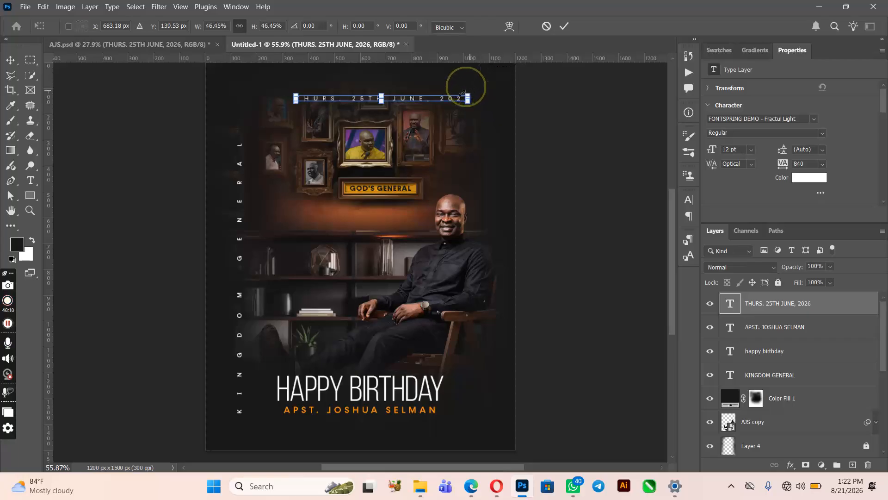
{"action": "left_click_drag", "start_coordinate": [458, 97], "coordinate": [434, 87]}
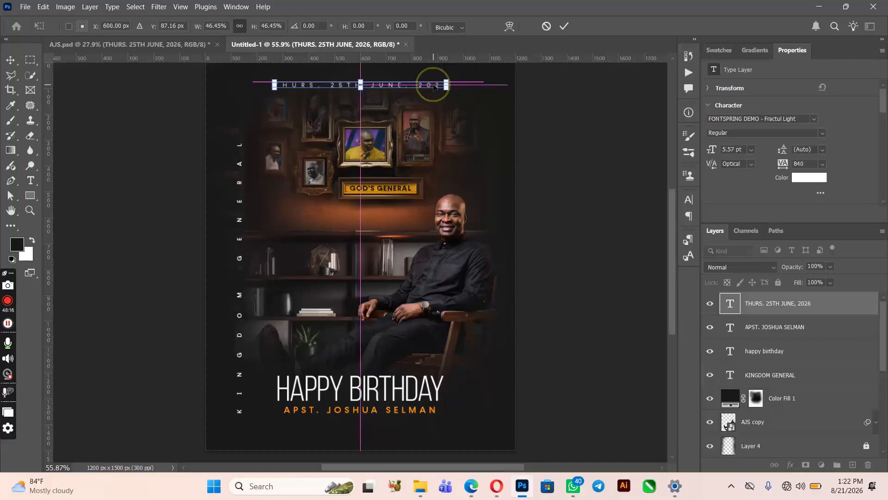
{"action": "key", "text": "Return"}
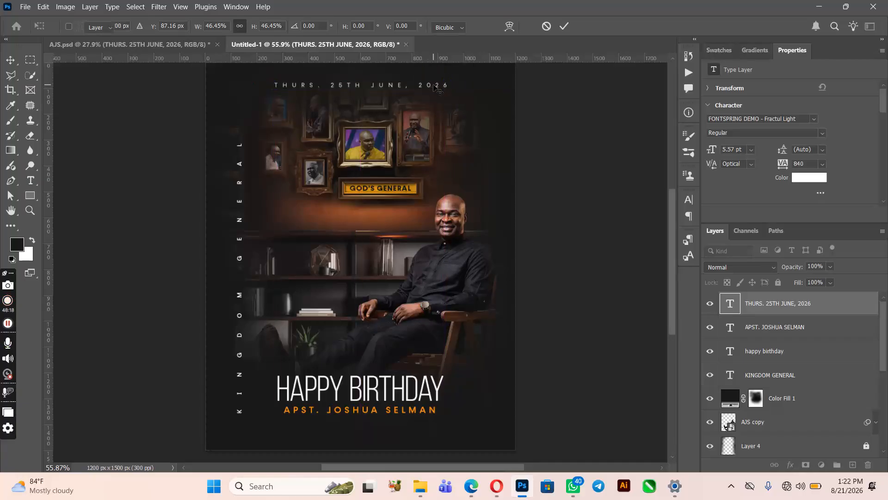
Change the day in the date line above the frames to 26TH.
{"action": "double_click", "coordinate": [341, 85]}
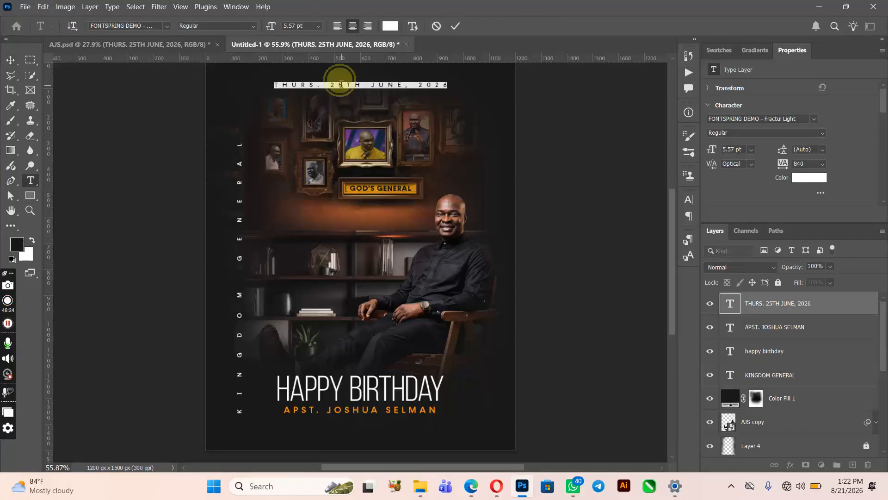
{"action": "left_click", "coordinate": [341, 85]}
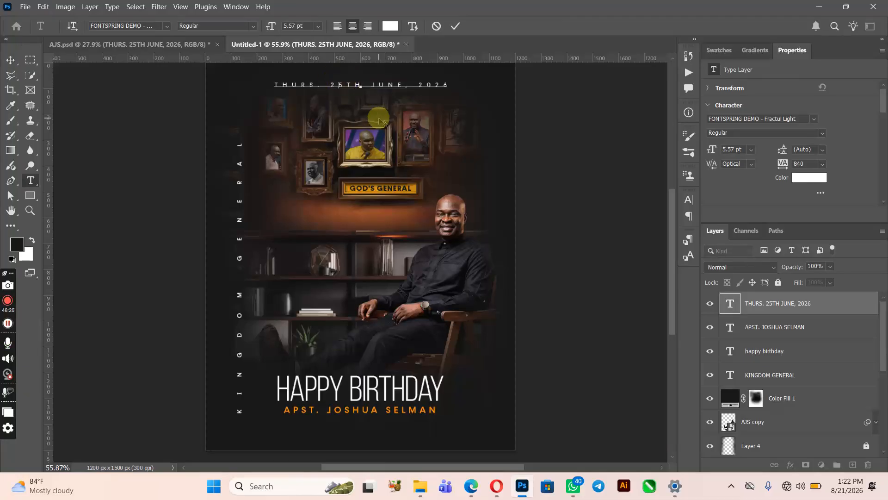
{"action": "key", "text": "BackSpace"}
{"action": "type", "text": "6"}
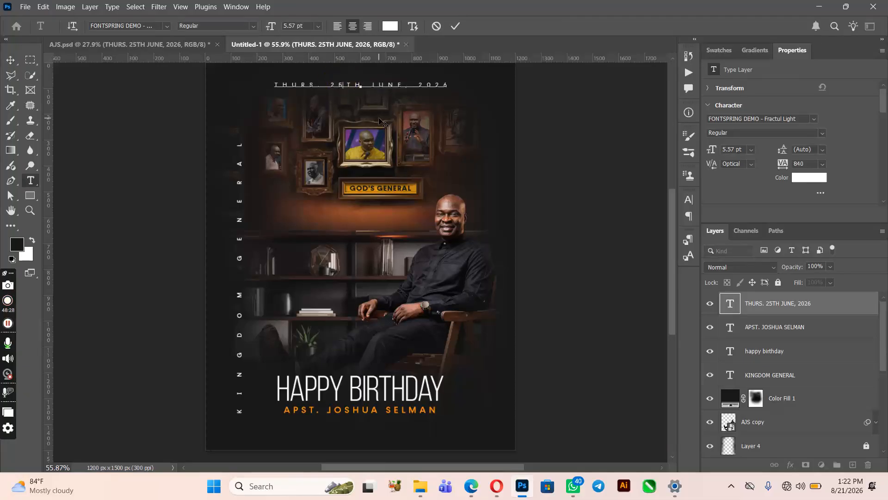
{"action": "left_click", "coordinate": [456, 26]}
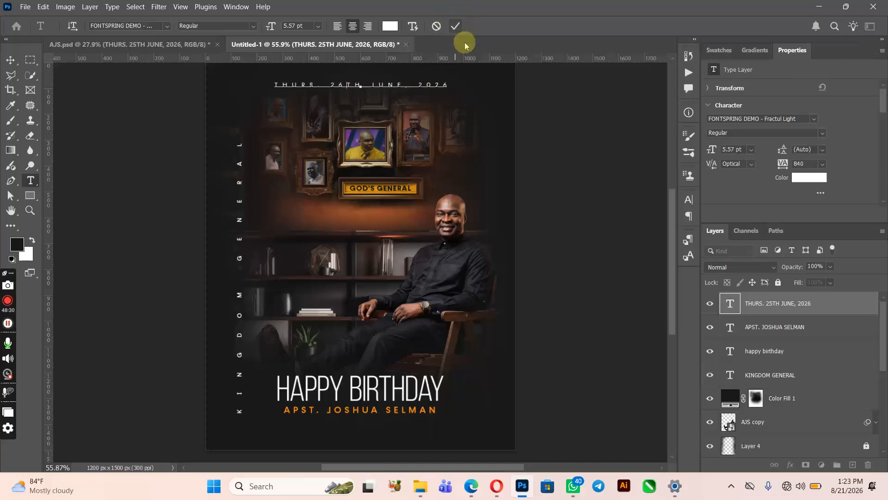
{"action": "left_click", "coordinate": [10, 60]}
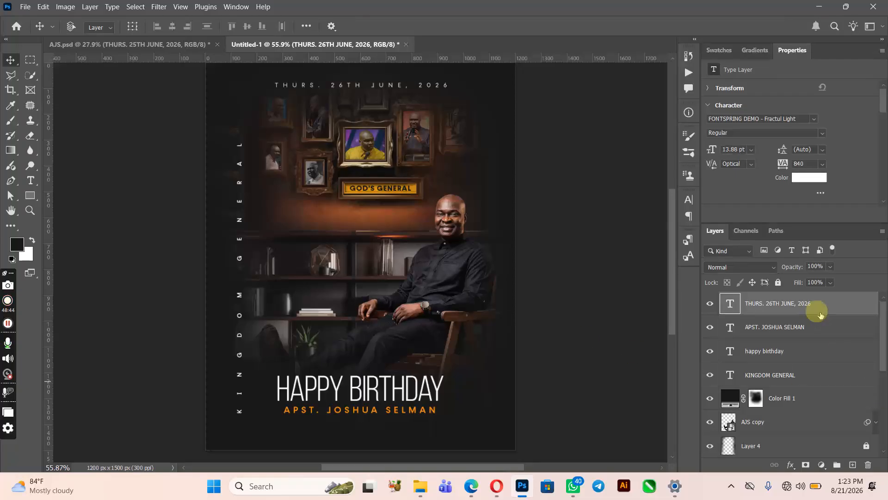
Stamp all visible layers into a new layer above the date text and convert it to a smart object.
{"action": "key", "text": "ctrl+shift+alt+e"}
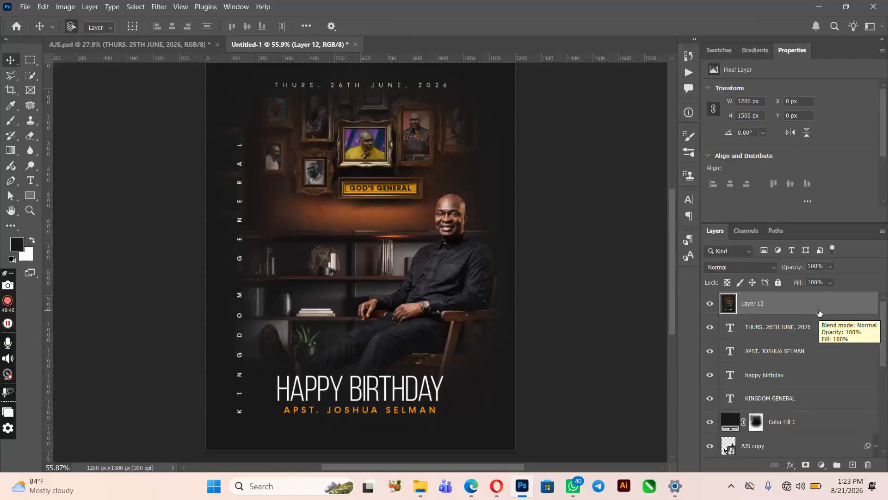
{"action": "right_click", "coordinate": [819, 313]}
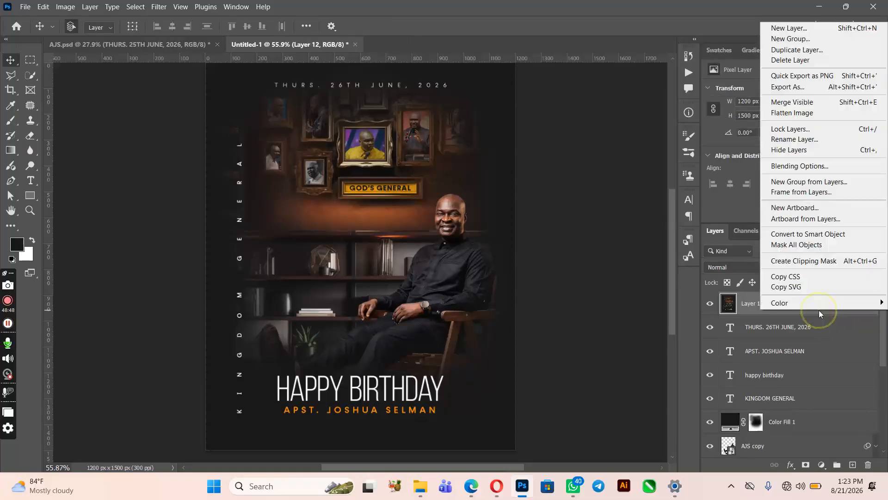
{"action": "left_click", "coordinate": [810, 231]}
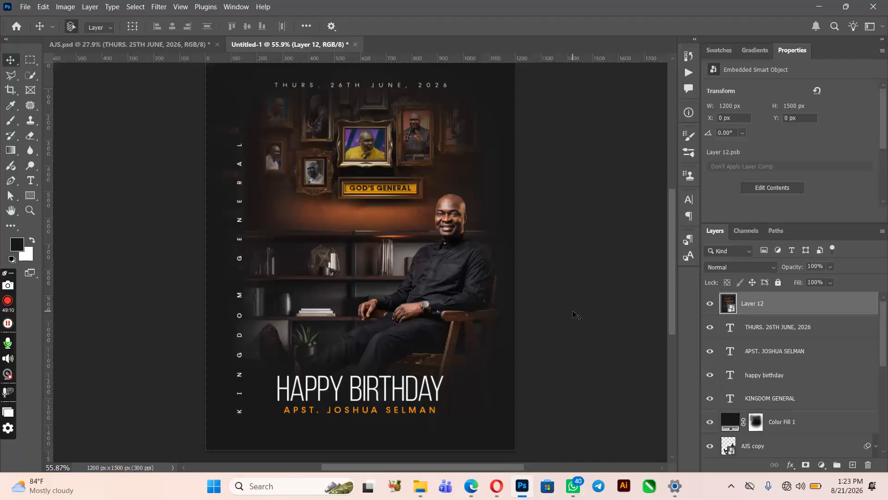
{"action": "left_click", "coordinate": [572, 311]}
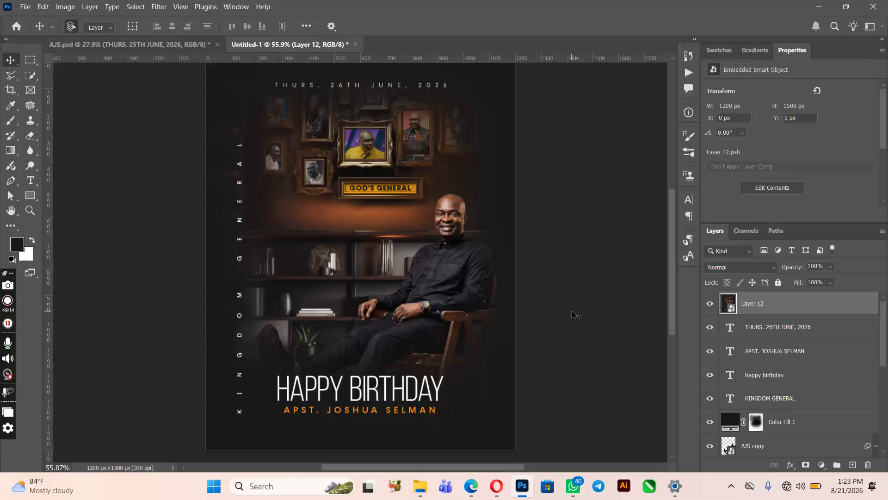